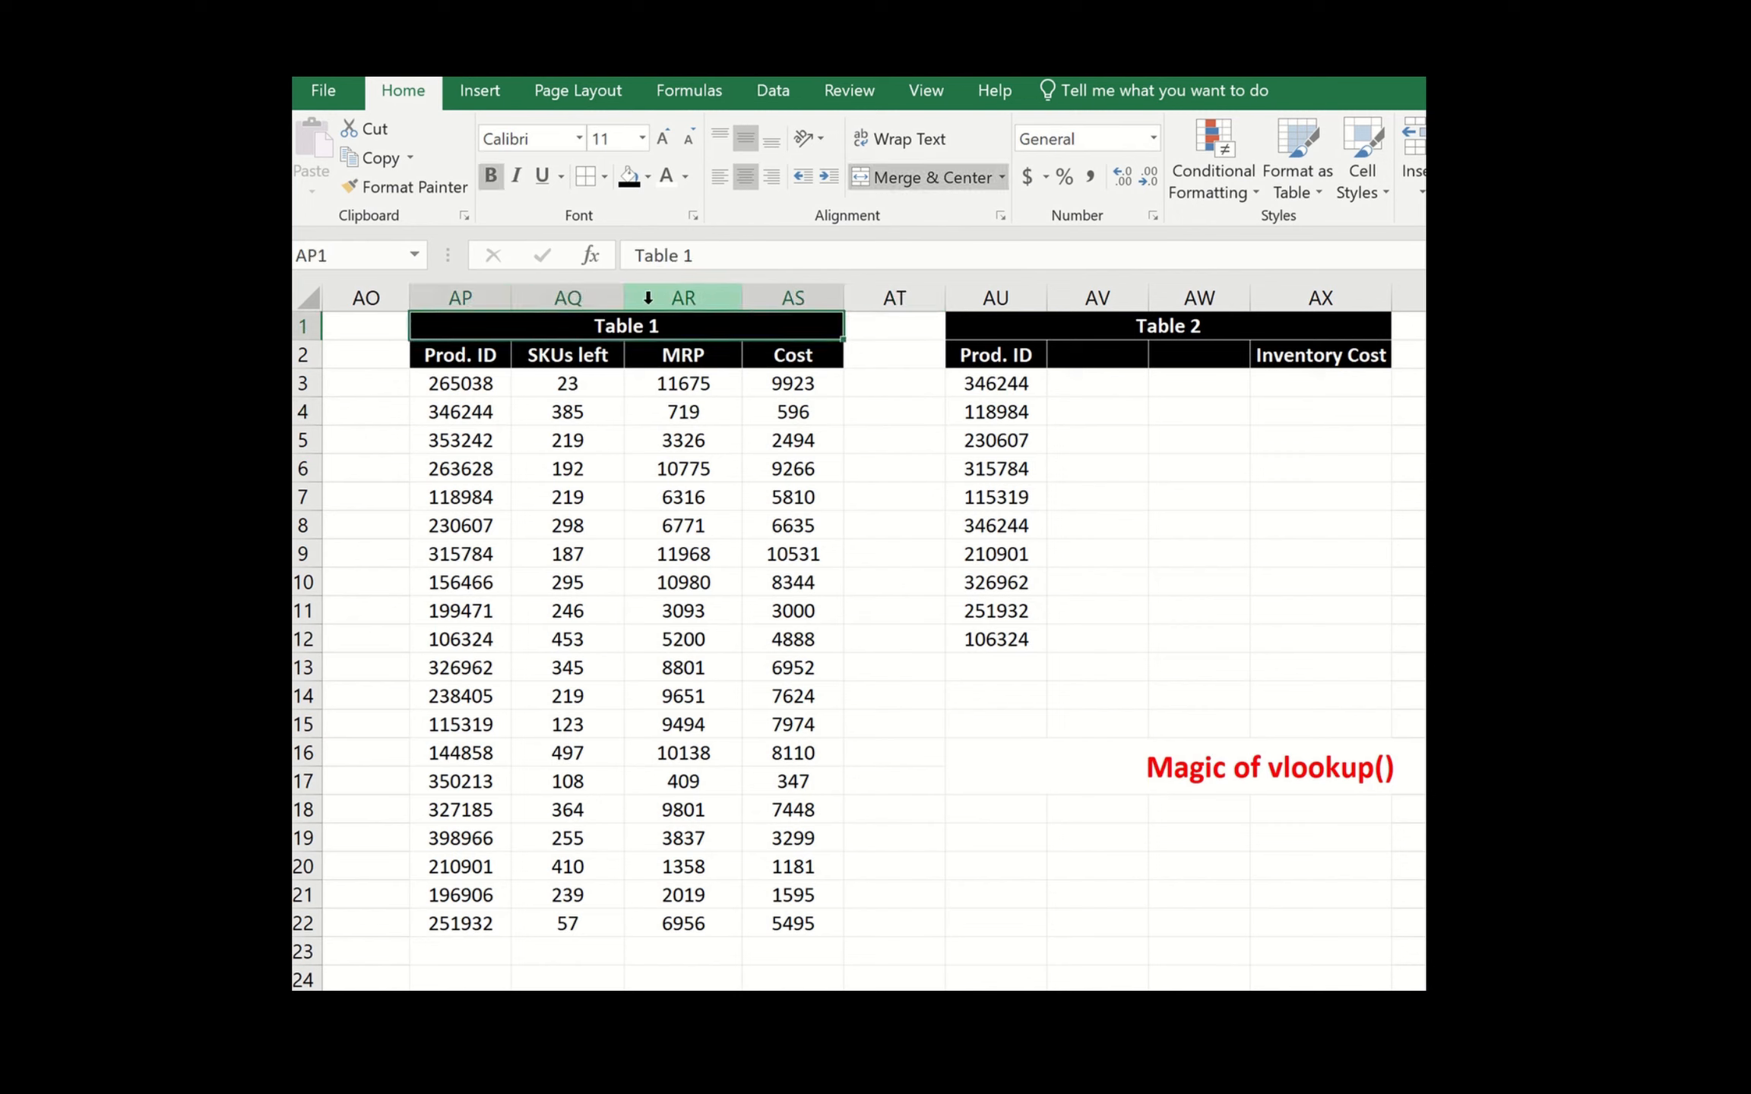
- Examine the Prod. ID, SKUs left, MRP and Cost columns of Table 1
left_click(437, 354)
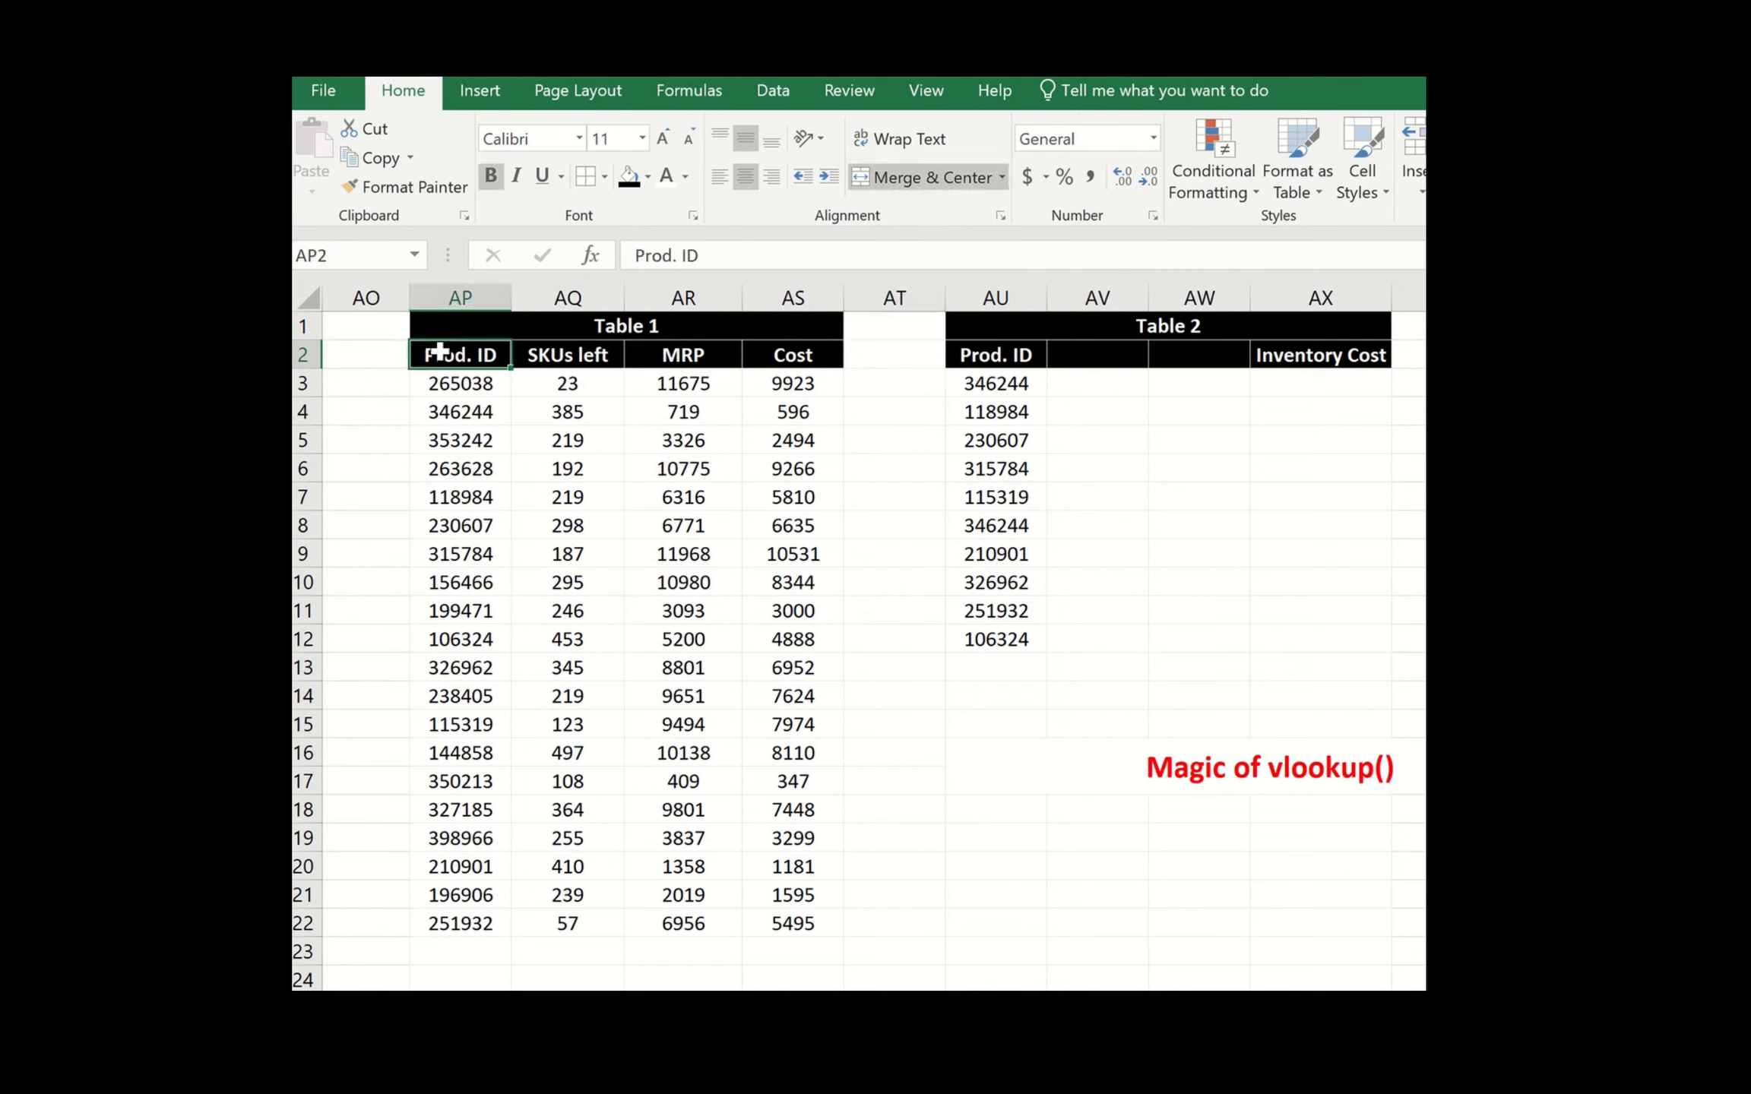
left_click_drag(434, 451, 436, 921)
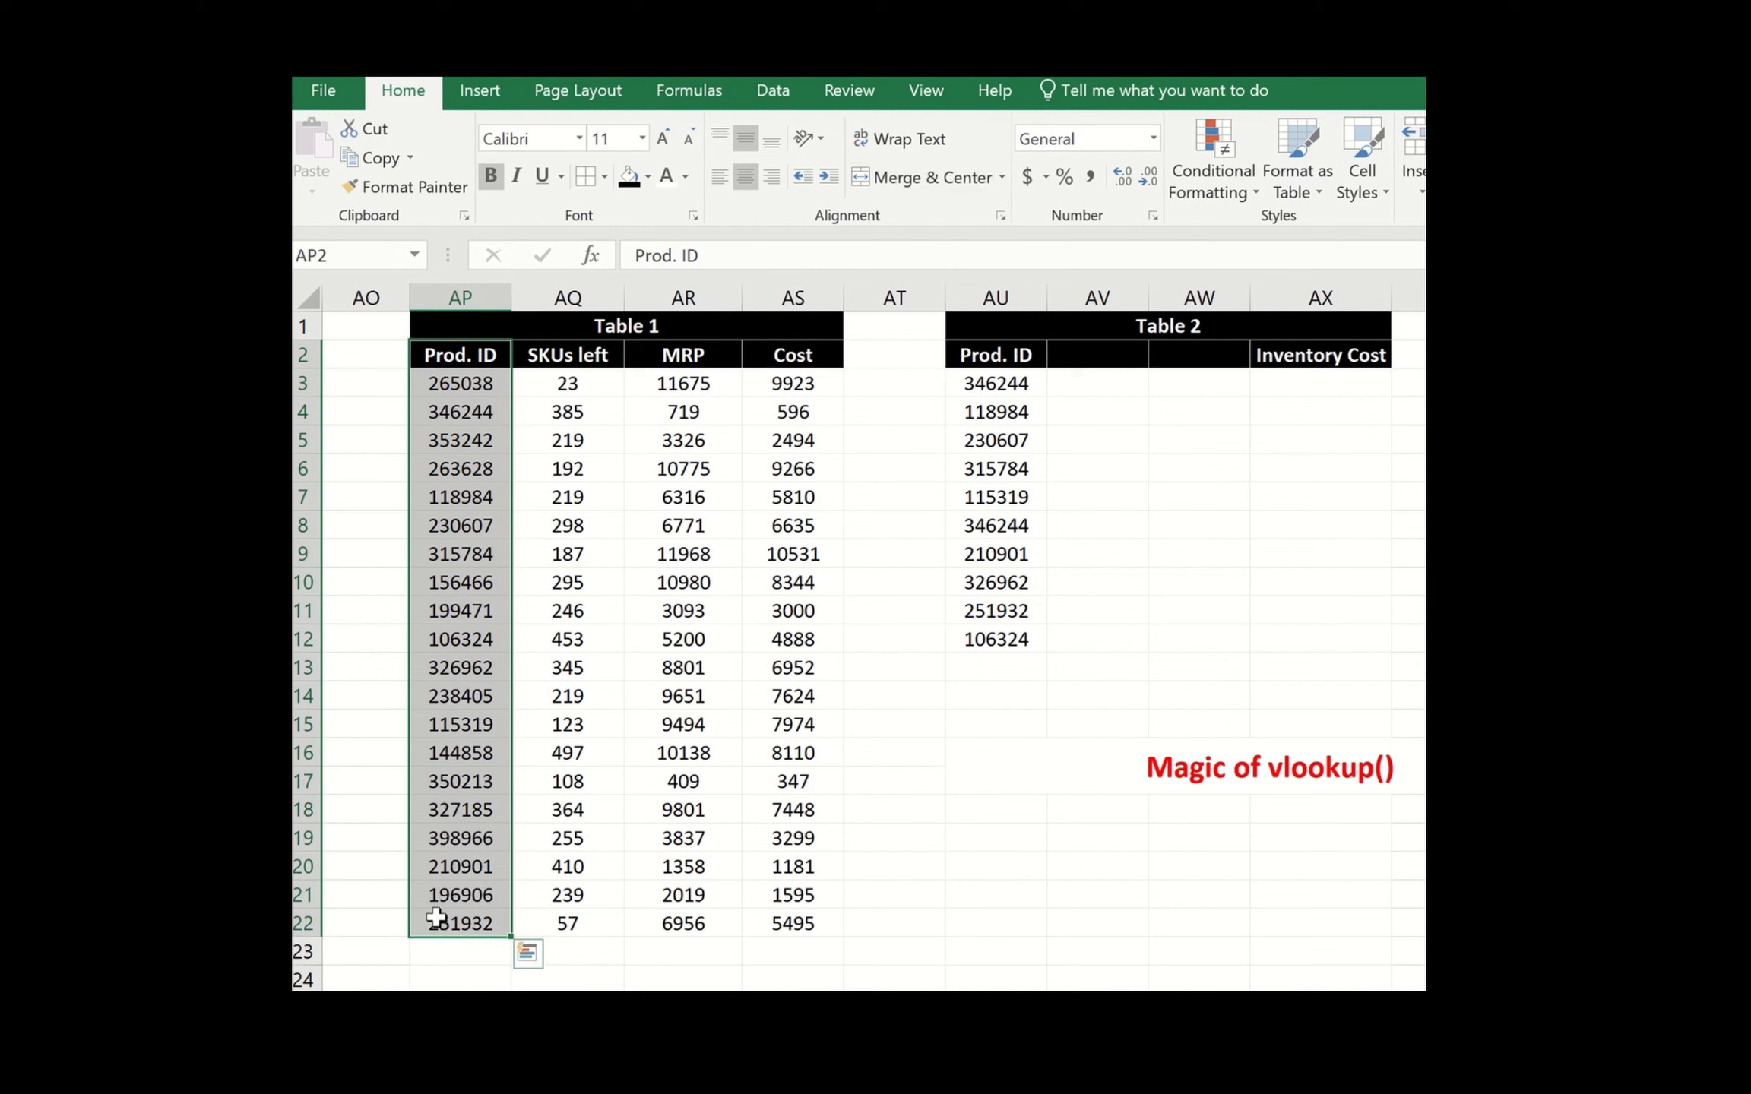
left_click_drag(569, 362, 575, 926)
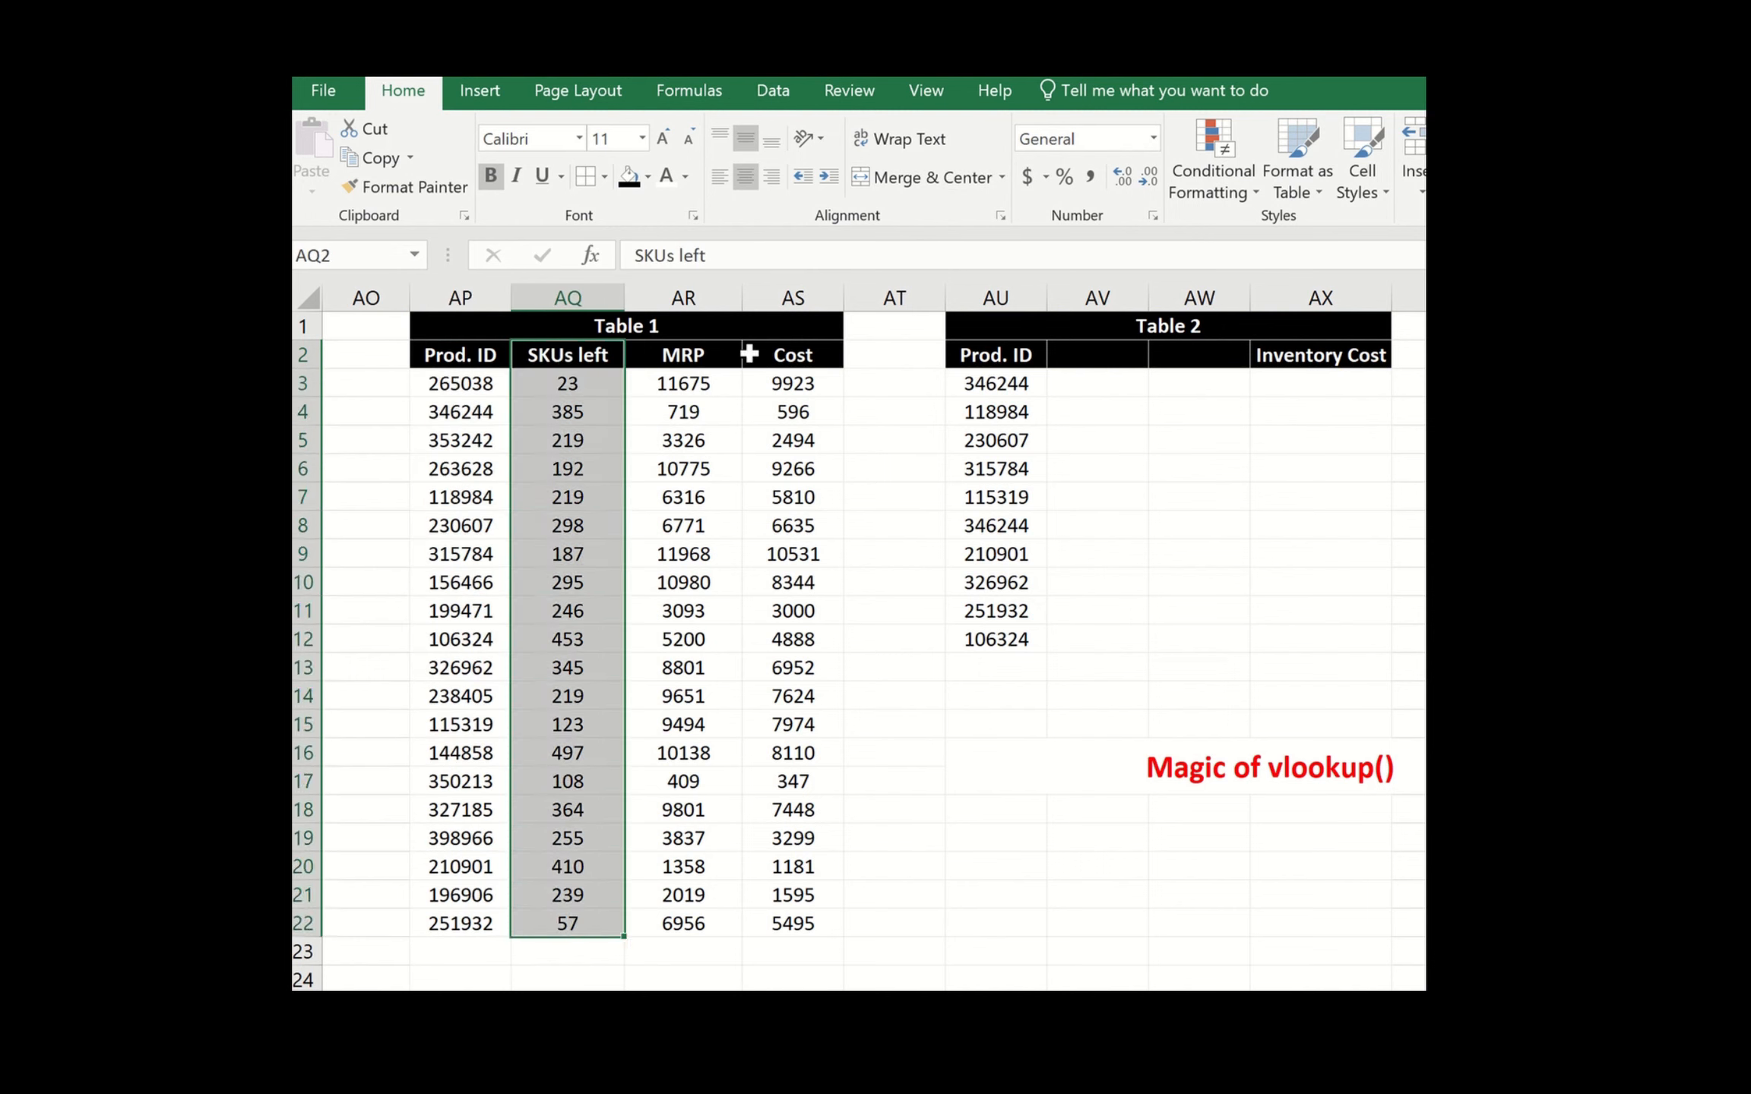
left_click_drag(705, 355, 715, 912)
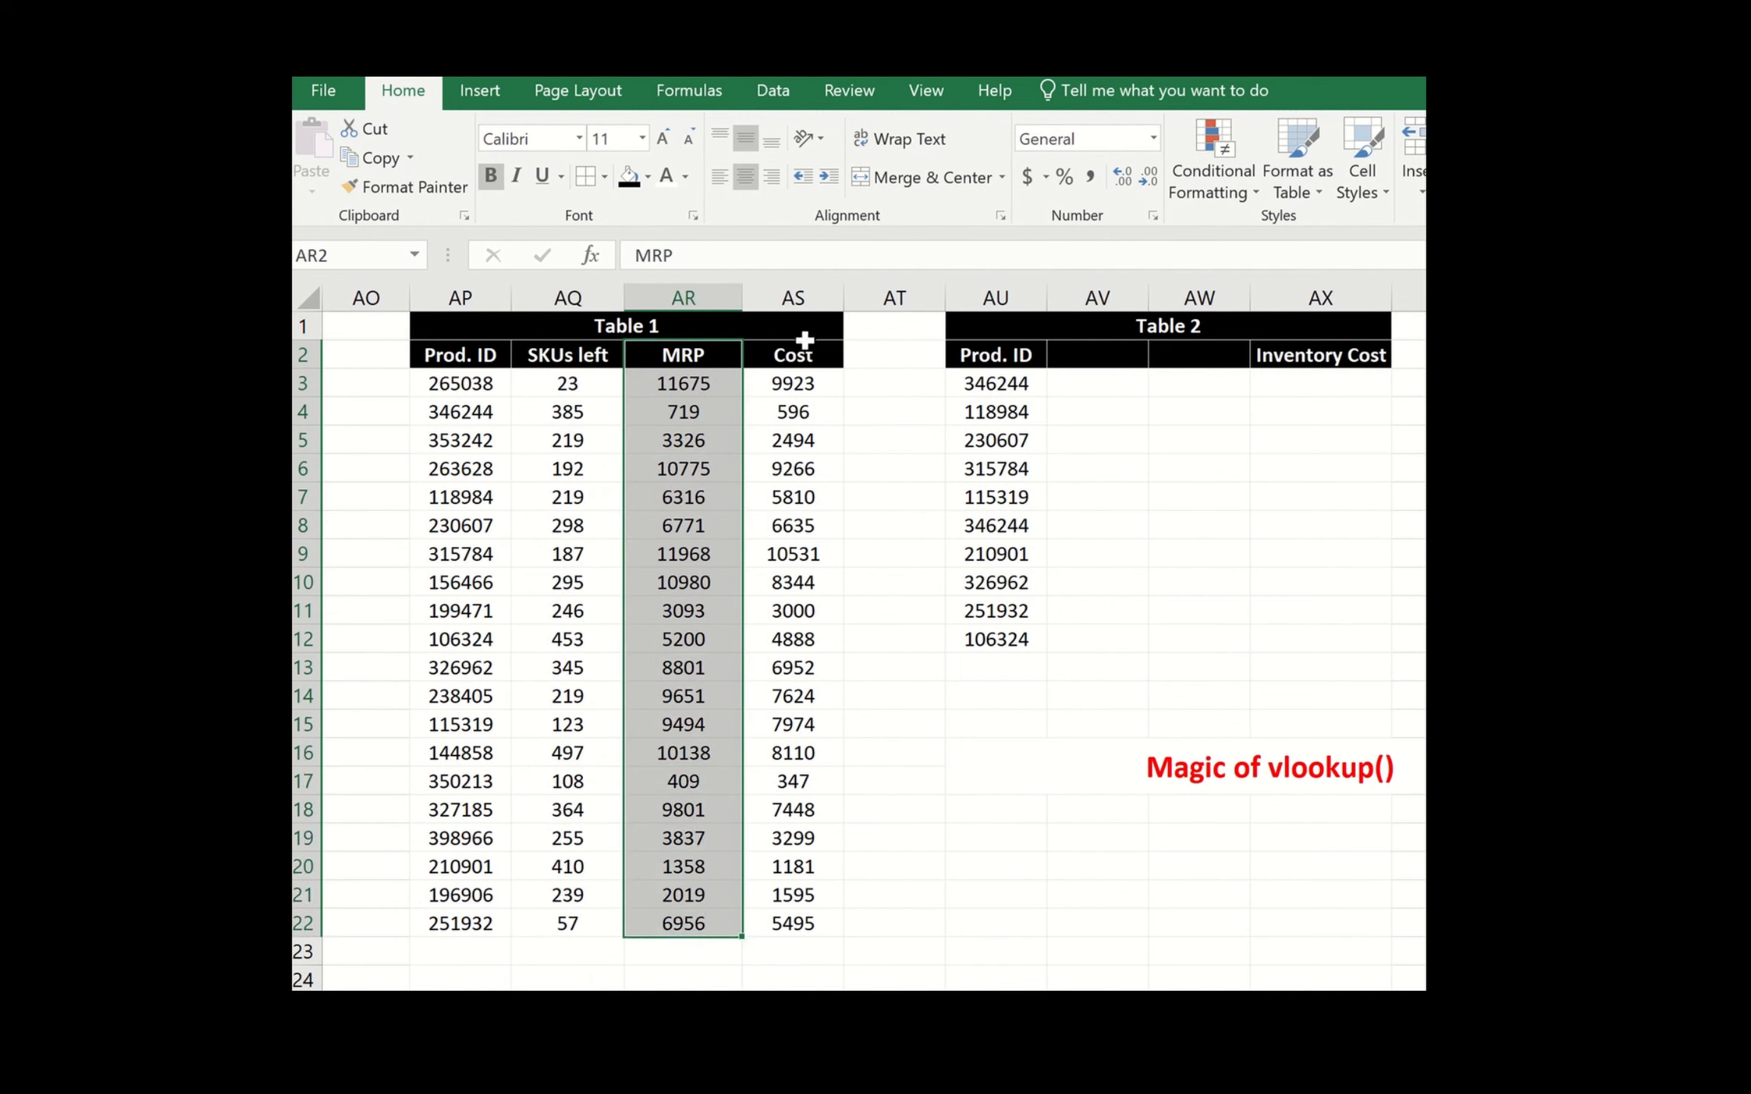
left_click_drag(794, 357, 787, 912)
left_click(789, 378)
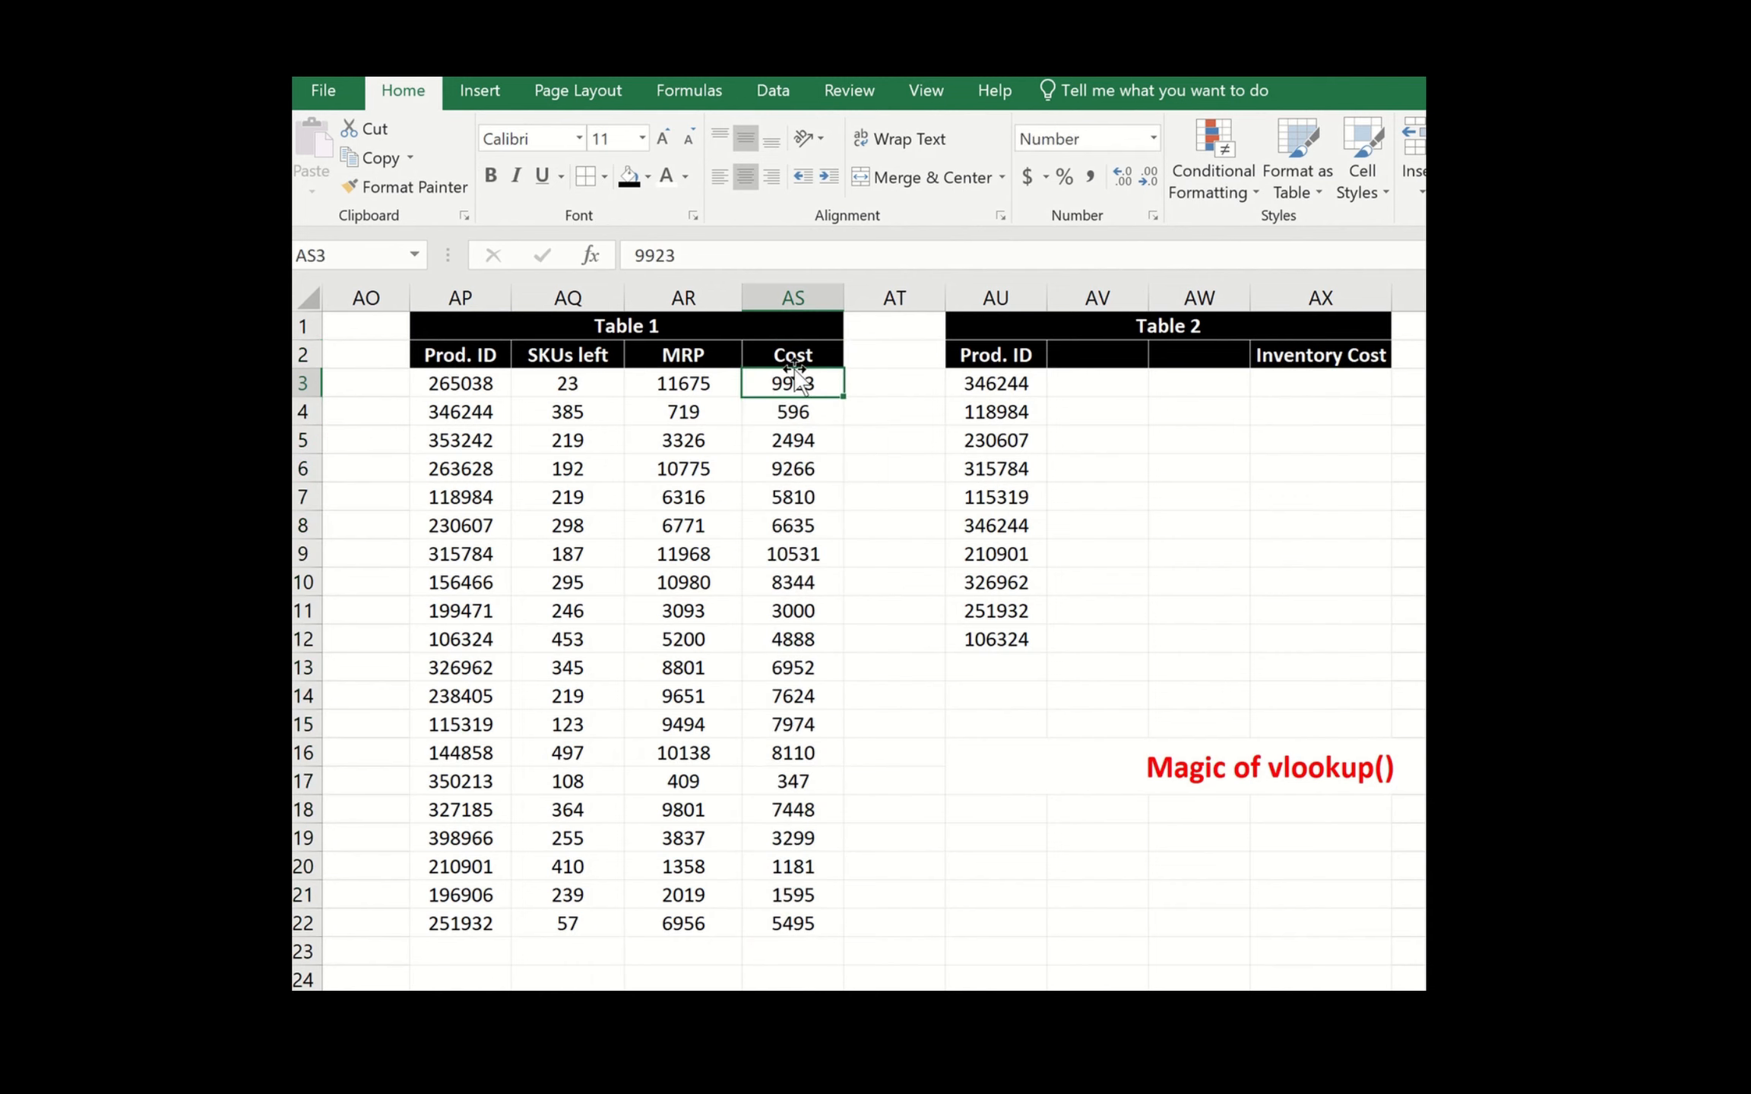
left_click(473, 356)
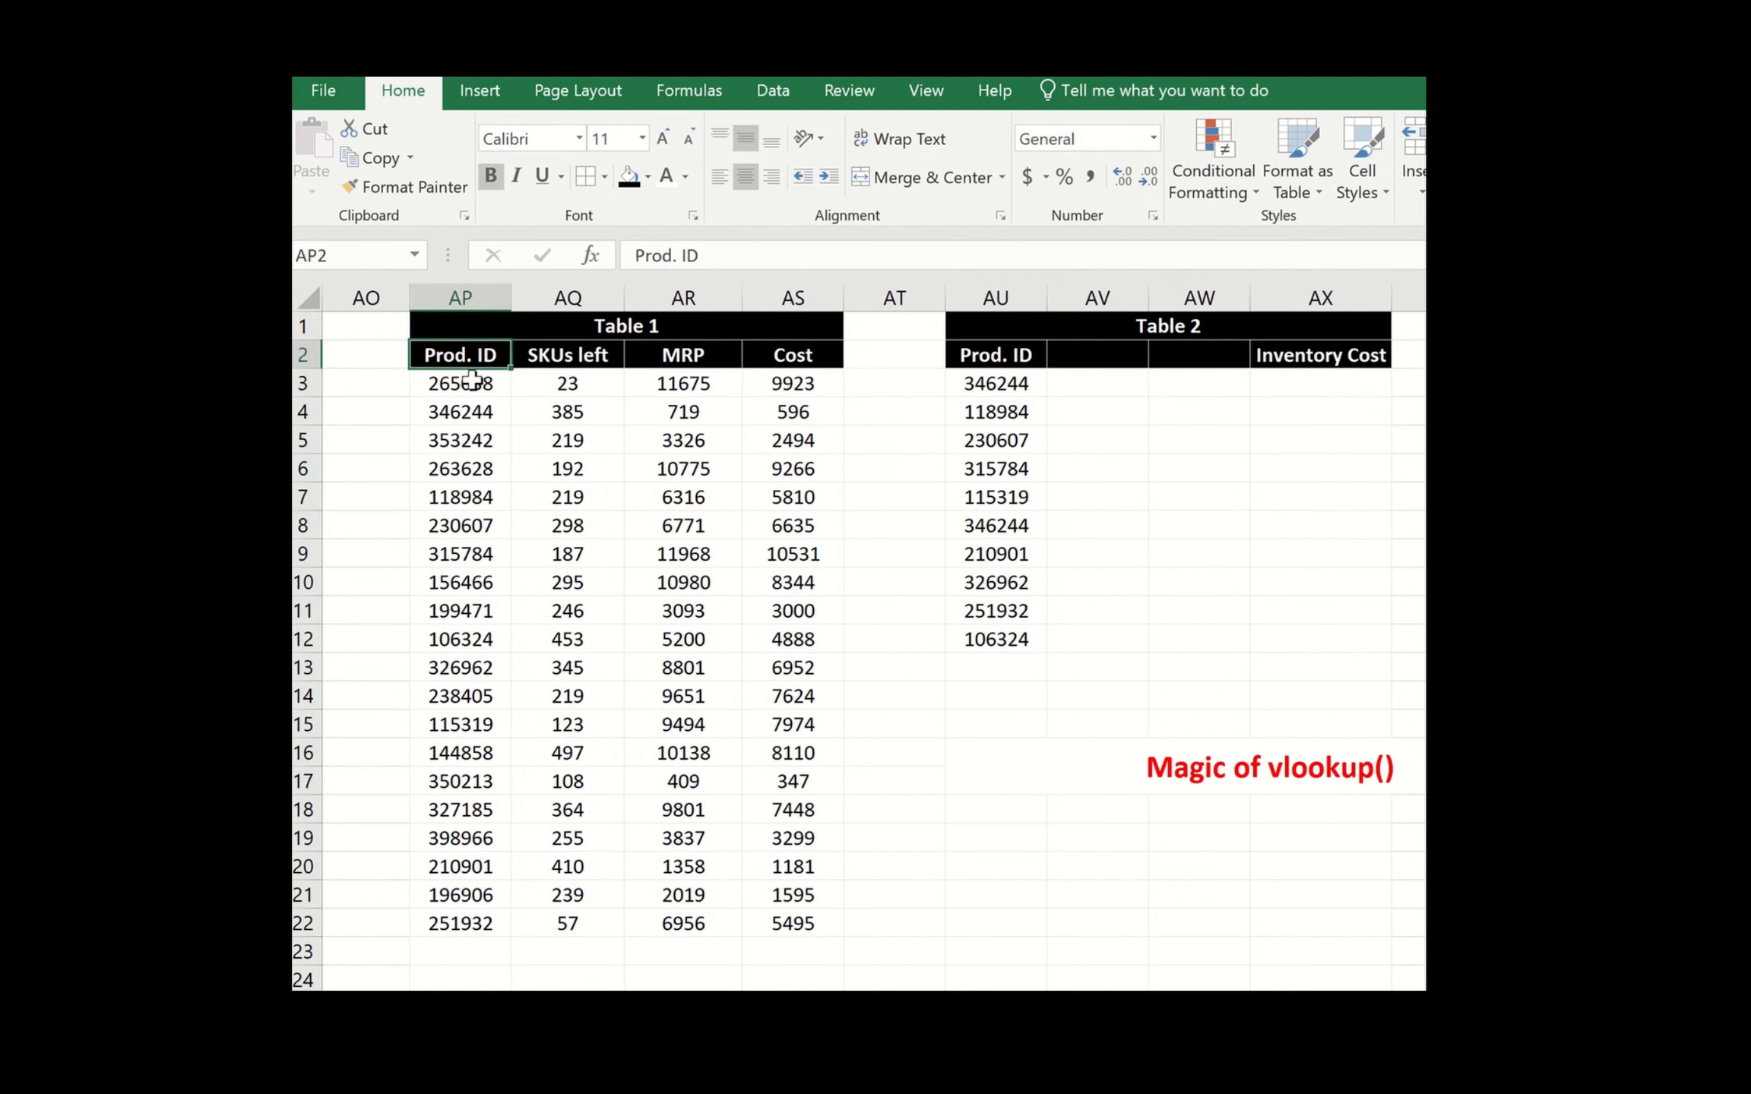
left_click_drag(473, 383, 479, 924)
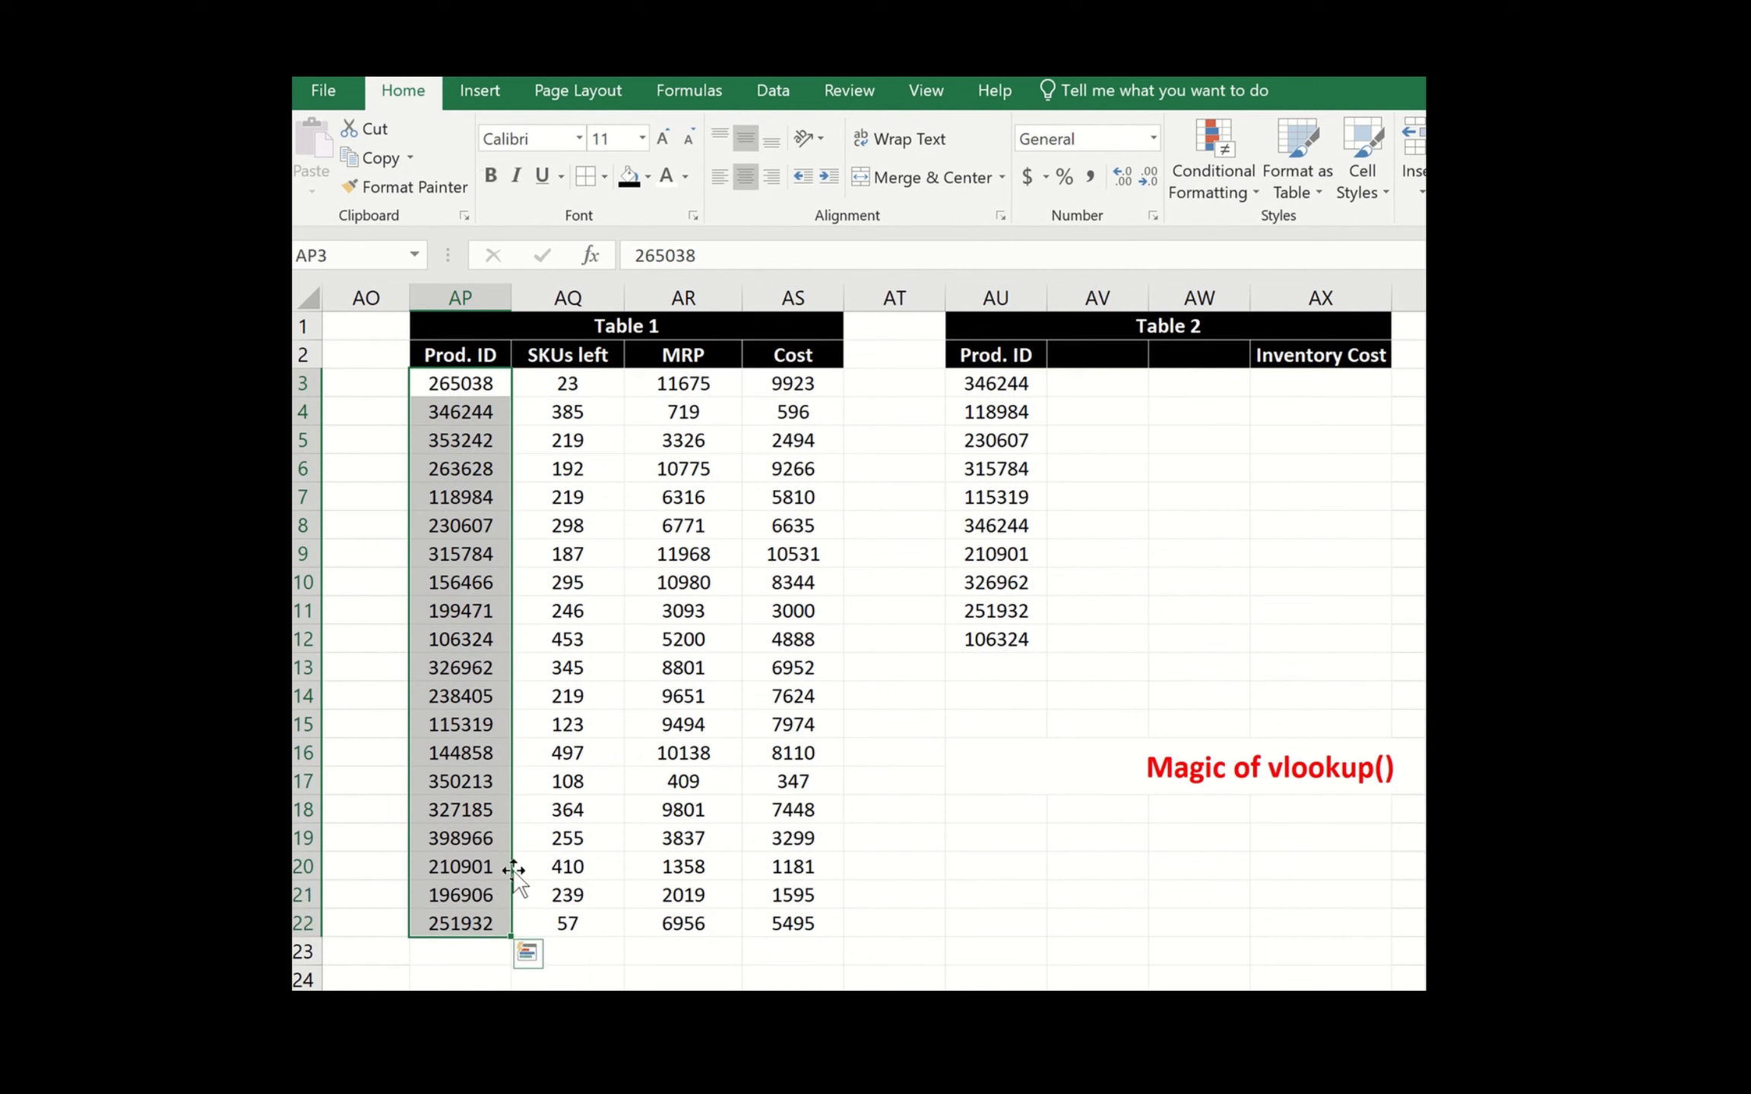
- Retitle Table 1 as "Company Inventory" in its merged header cell
left_click(688, 318)
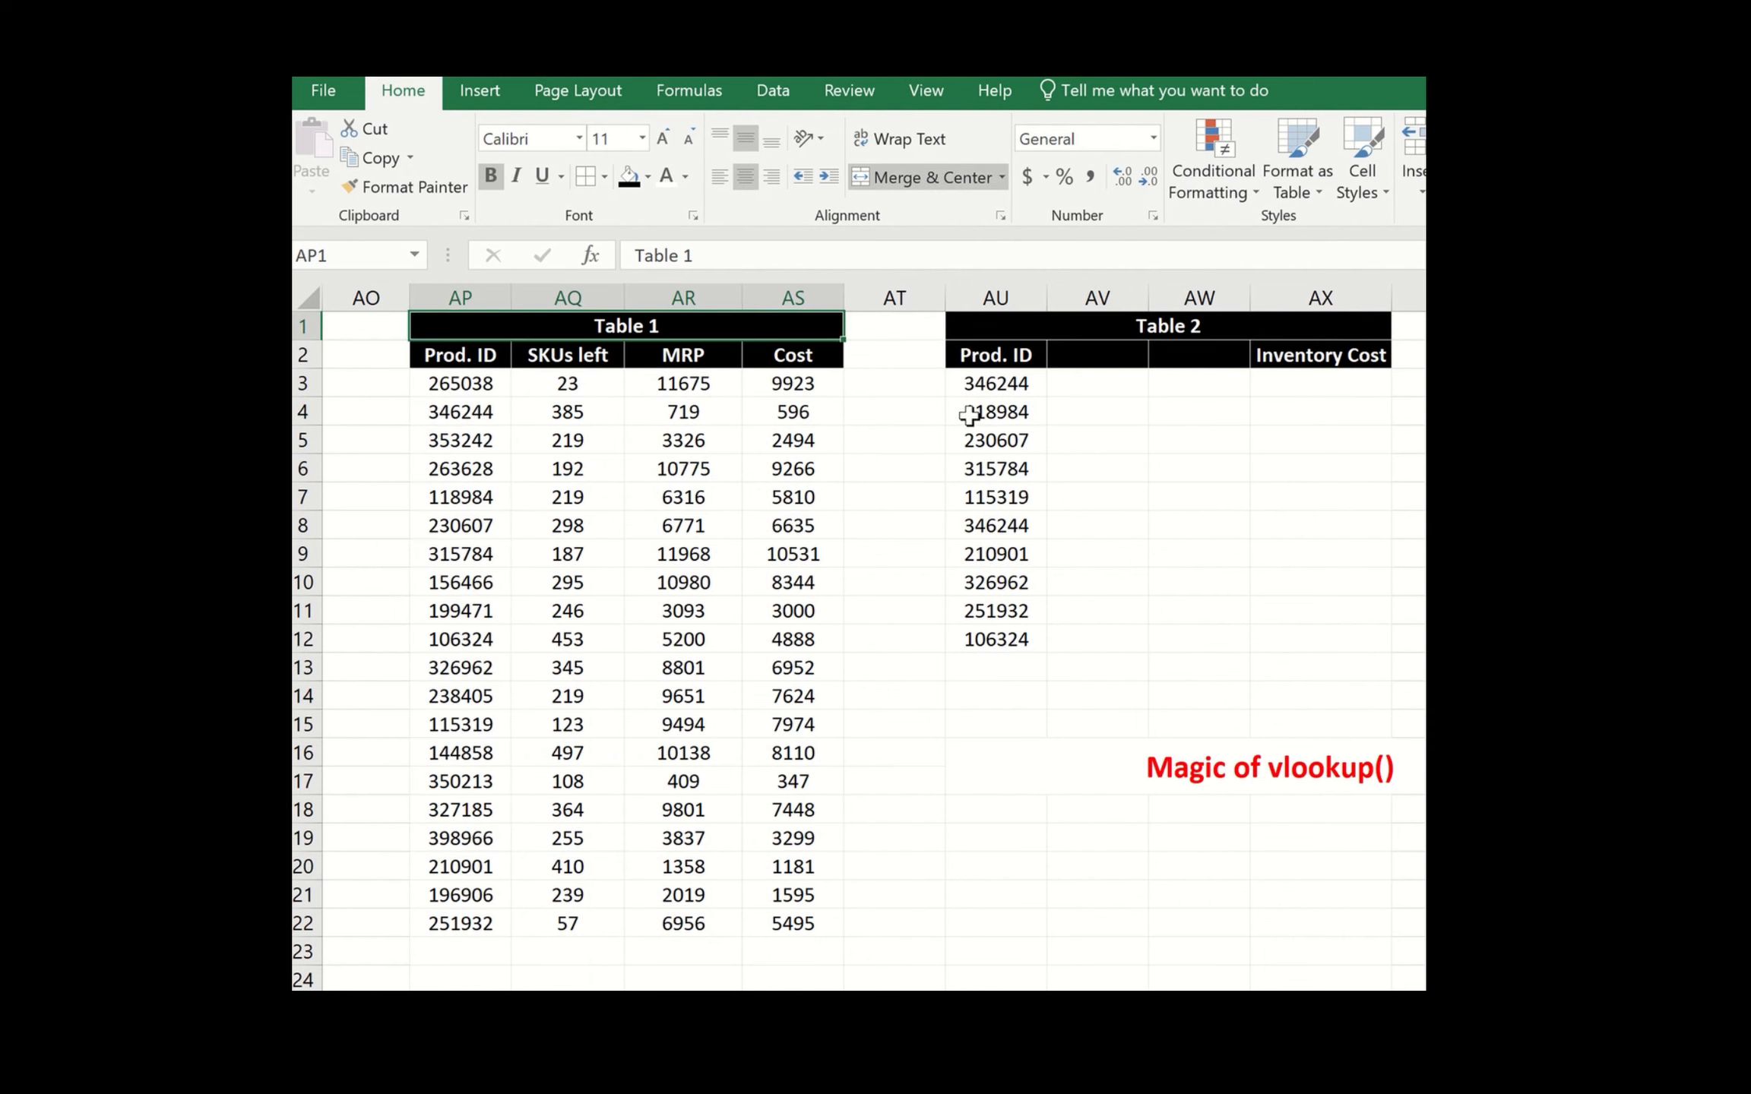
type("Company")
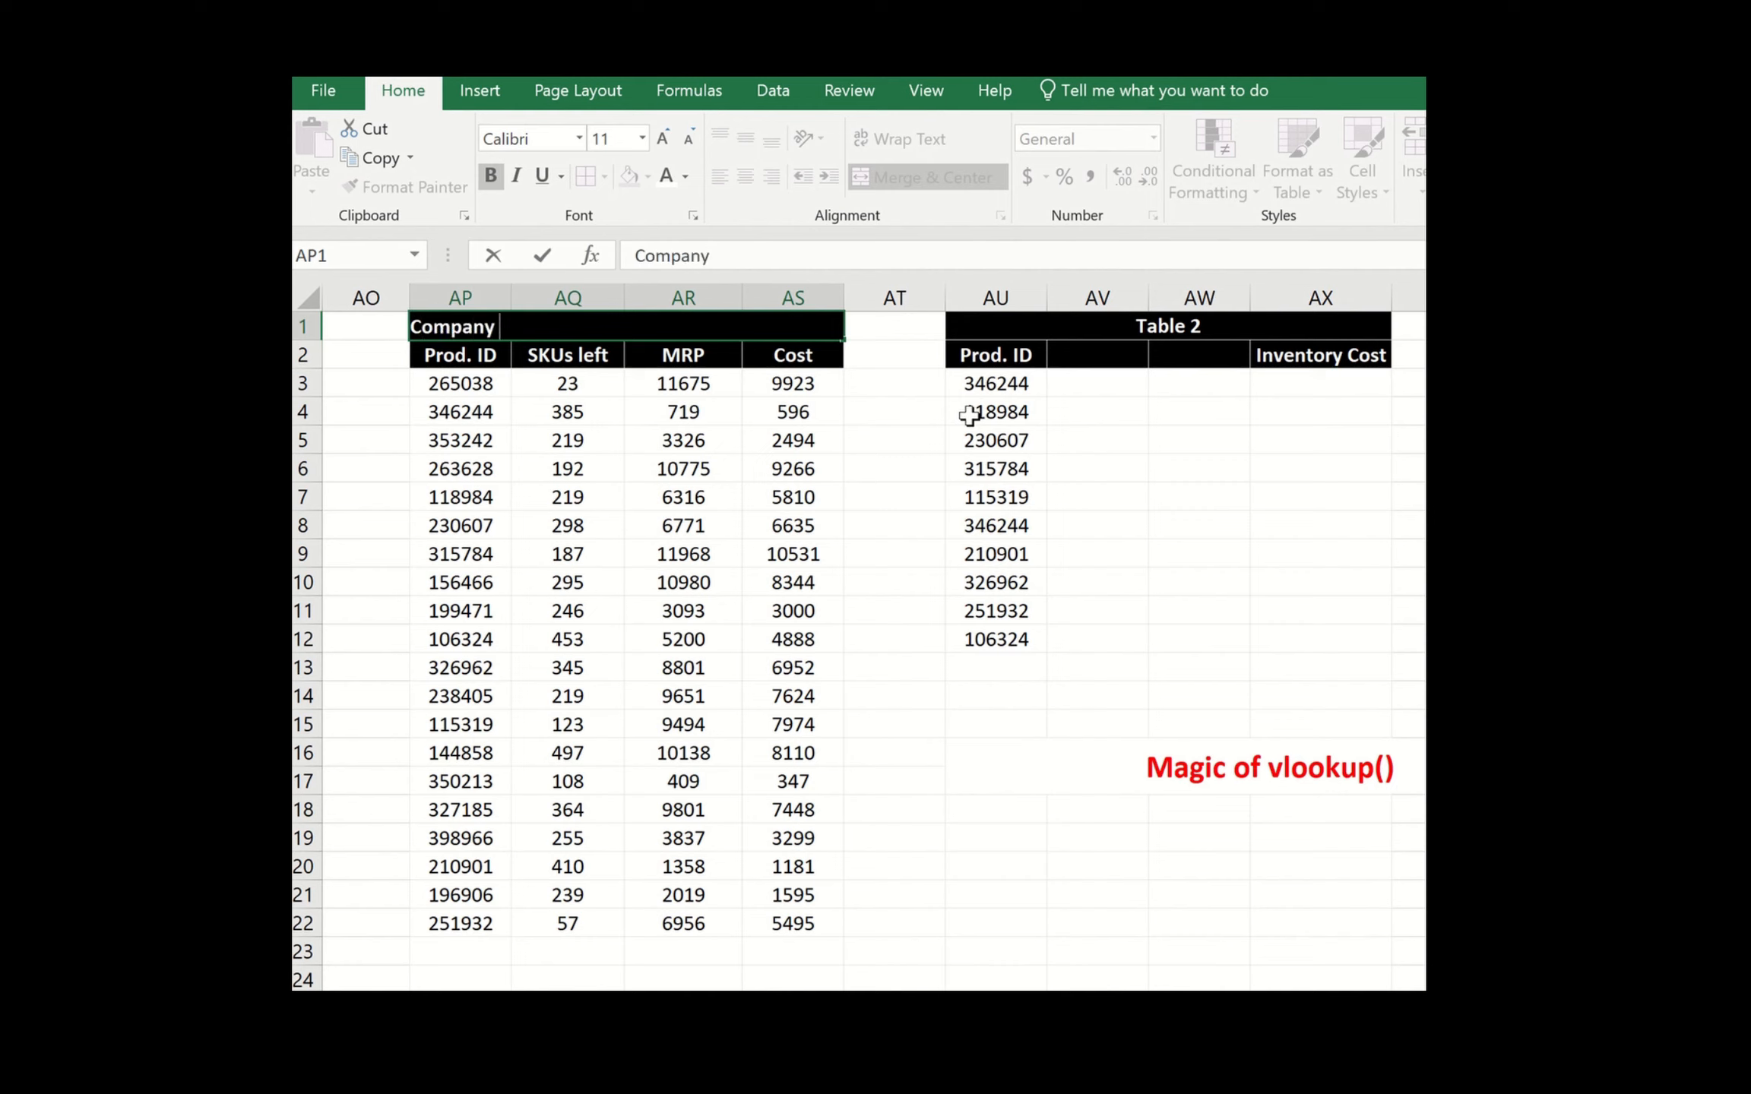
type(" Inventory")
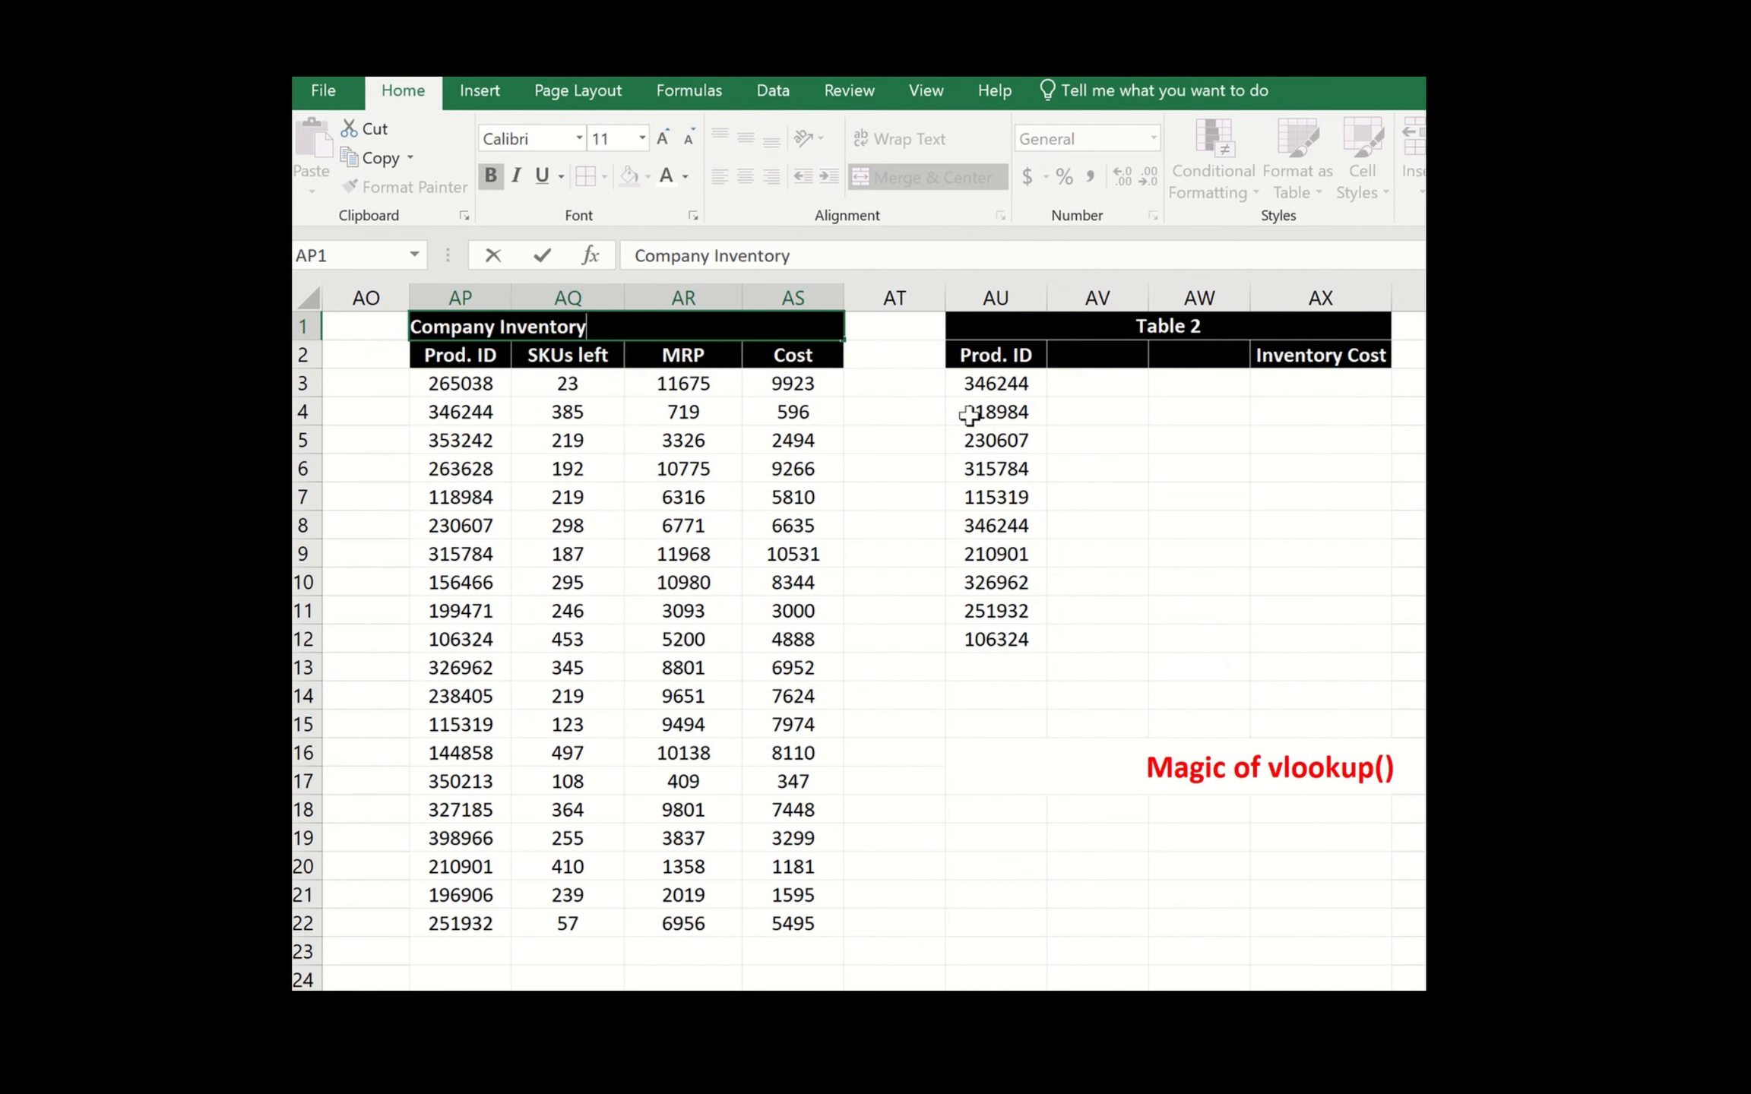
key("Return")
- Retitle Table 2 as "Mangement Asks for sepcific products..." in its merged header cell
left_click(1248, 323)
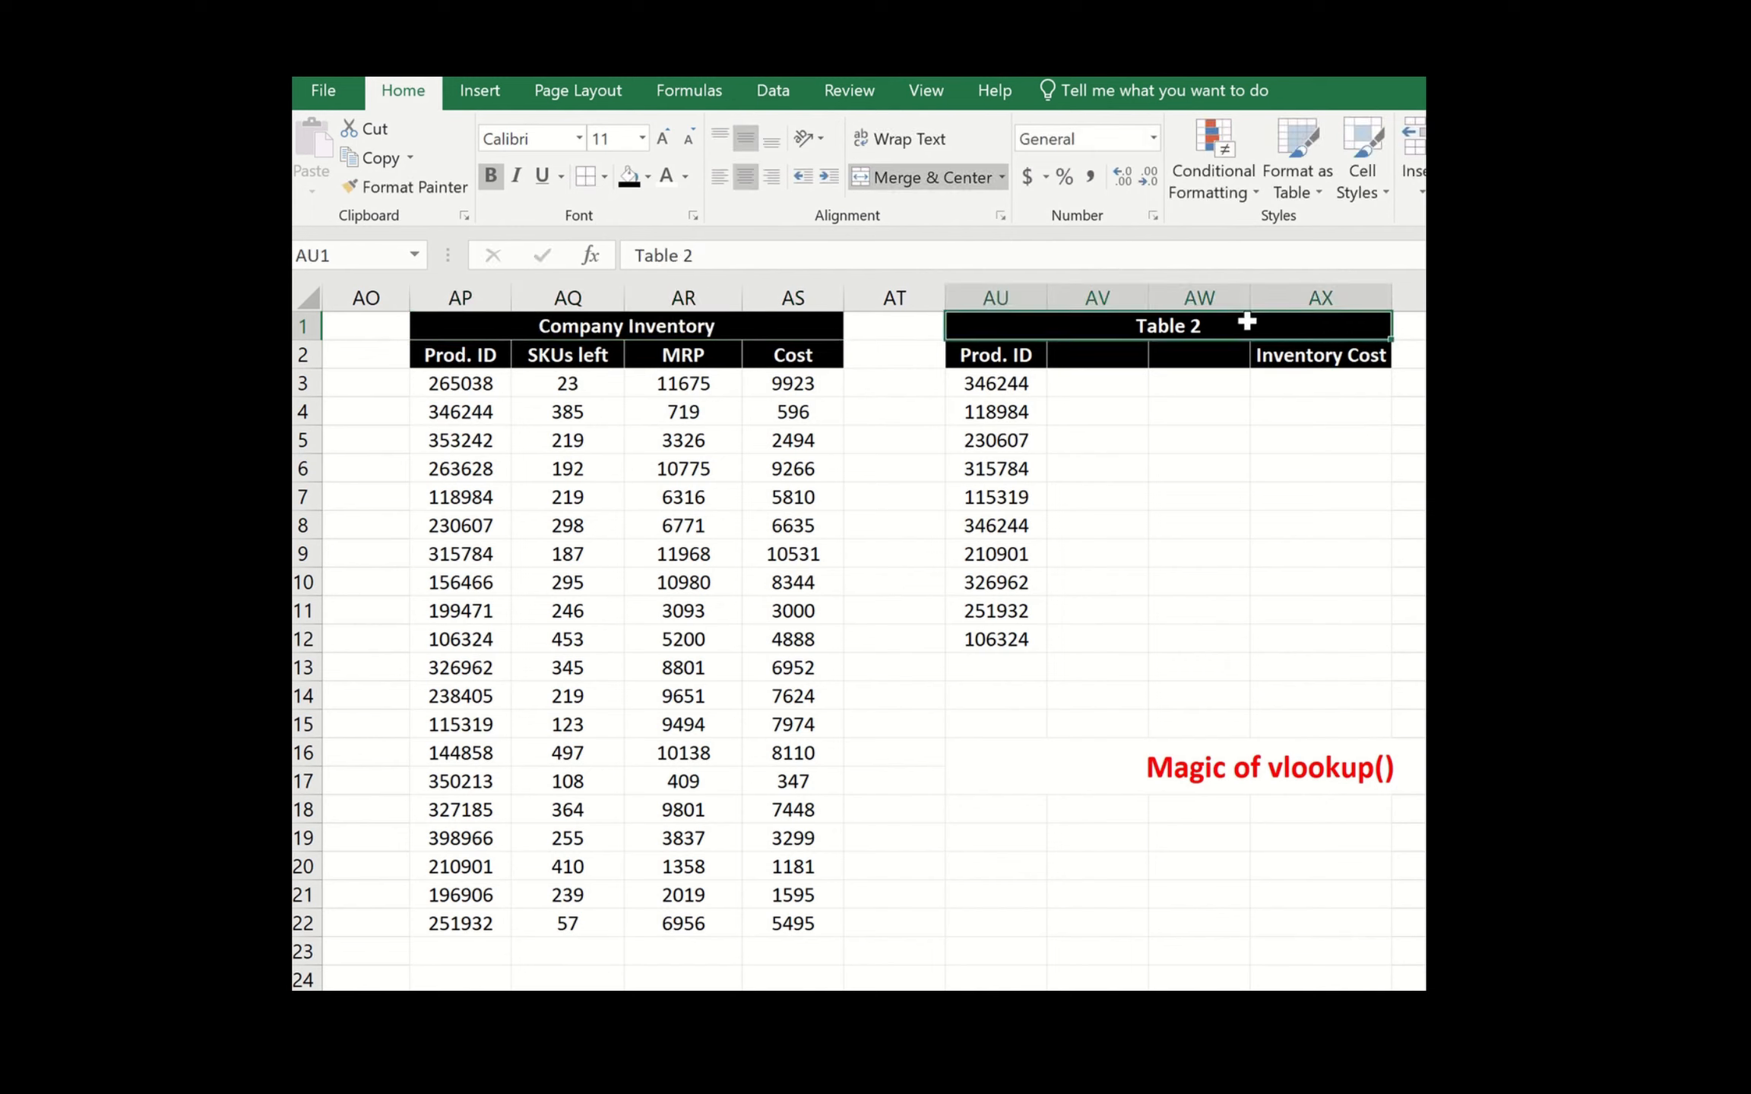
type("Mangement ASks")
key("BackSpace")
key("BackSpace")
key("BackSpace")
type("sks for sepcific")
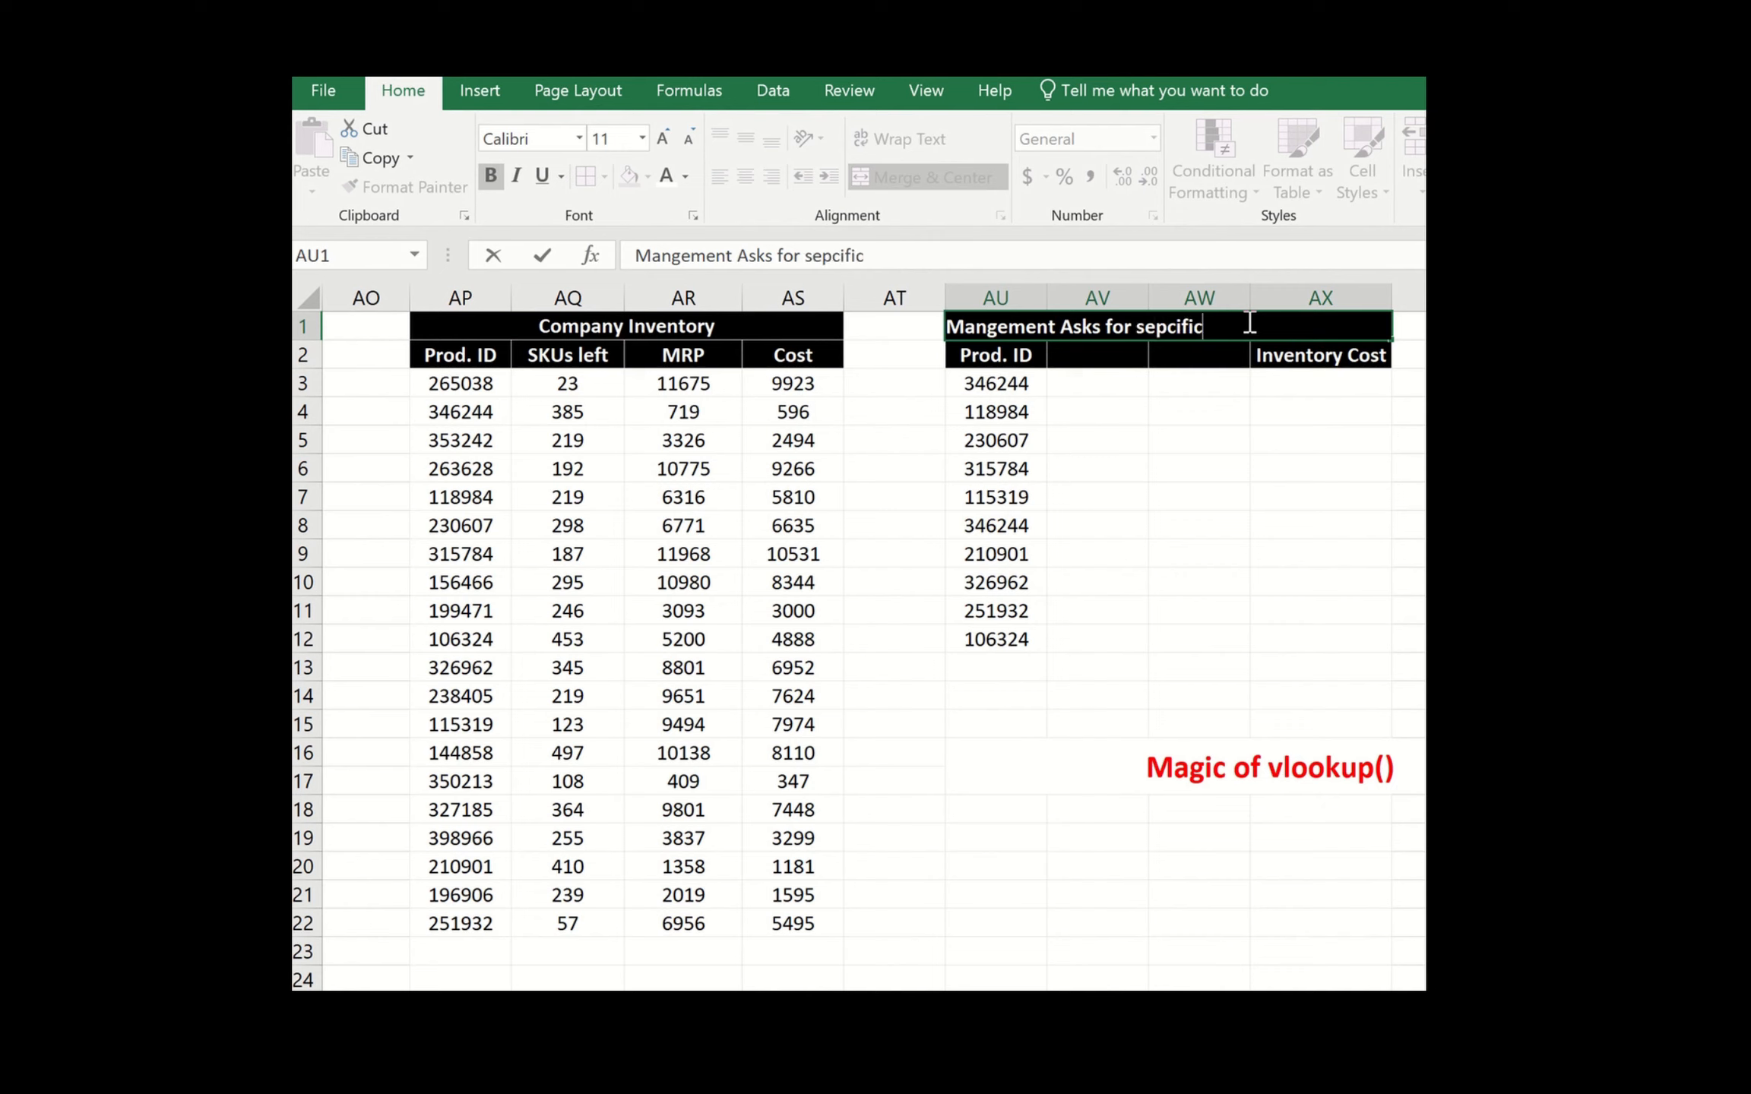
type(" products...")
key("Return")
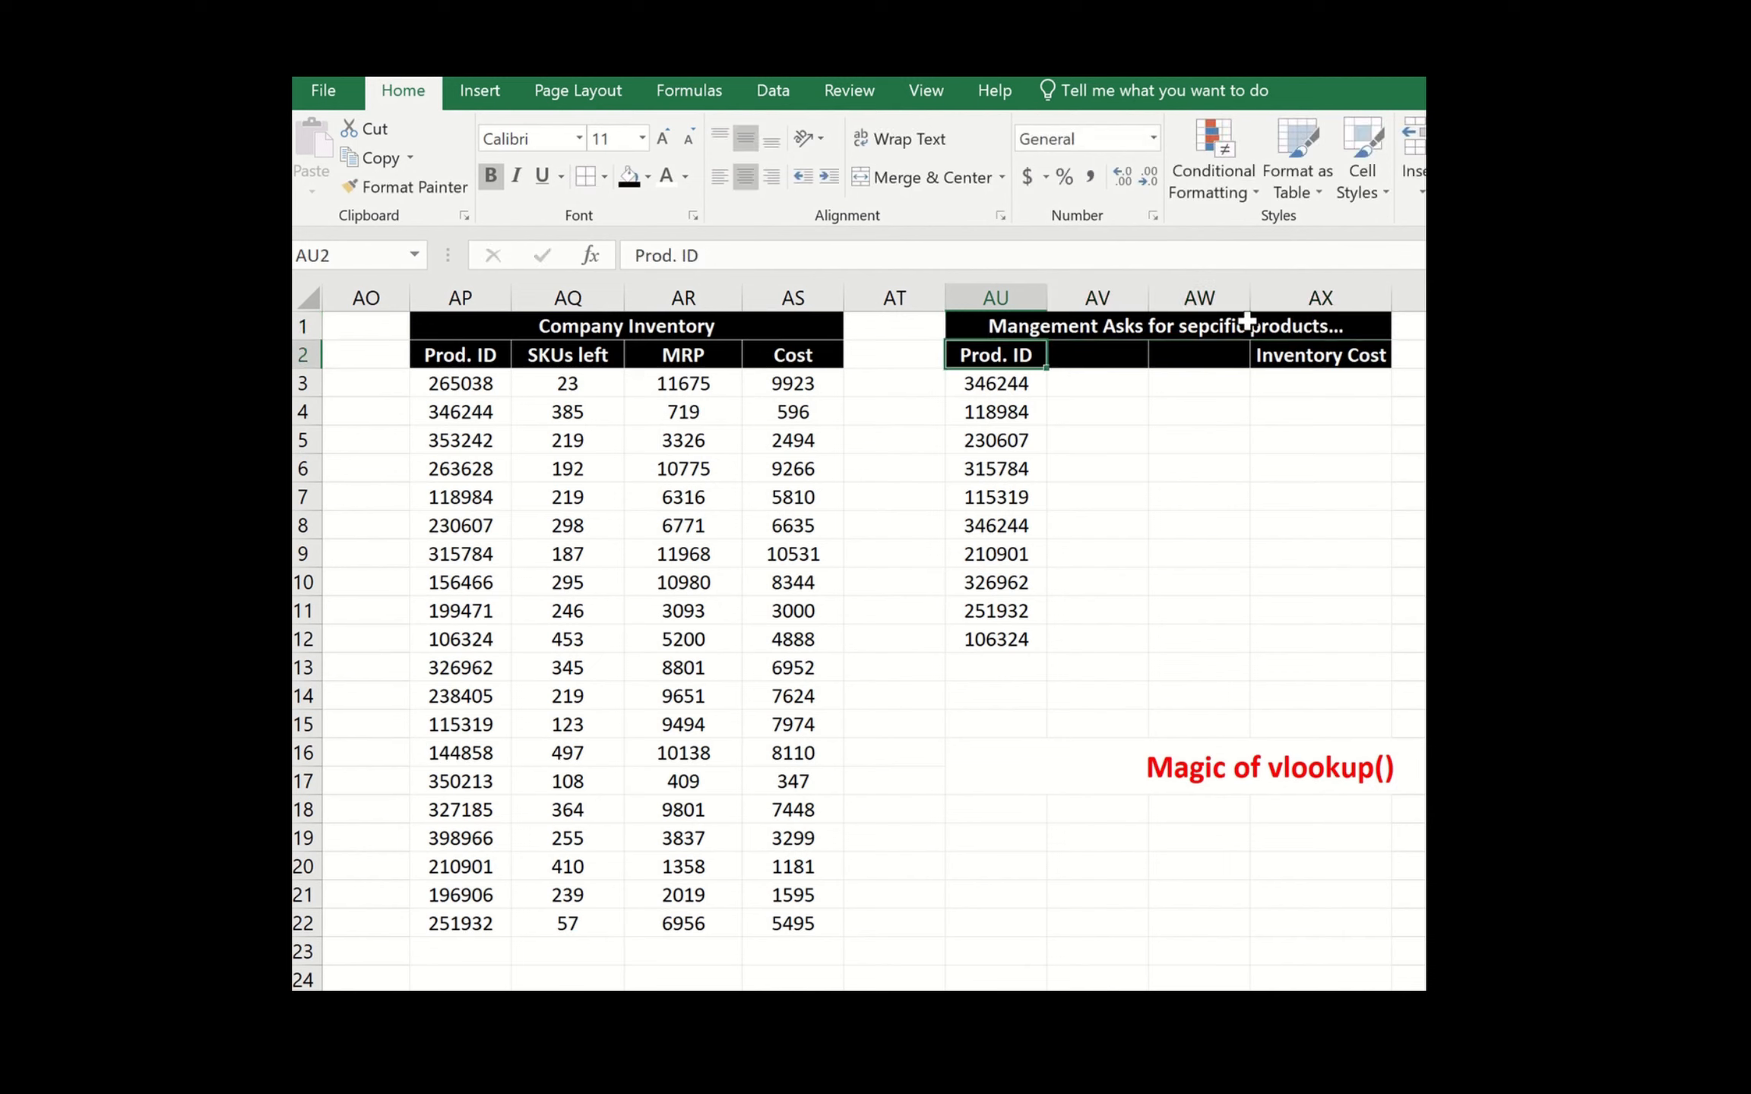
- Review the second table's Prod. ID and Inventory Cost columns and enter the label "Total?" in cell AW13
left_click_drag(1023, 356, 1020, 640)
left_click_drag(1321, 363, 1311, 637)
left_click(1207, 668)
type("Total?")
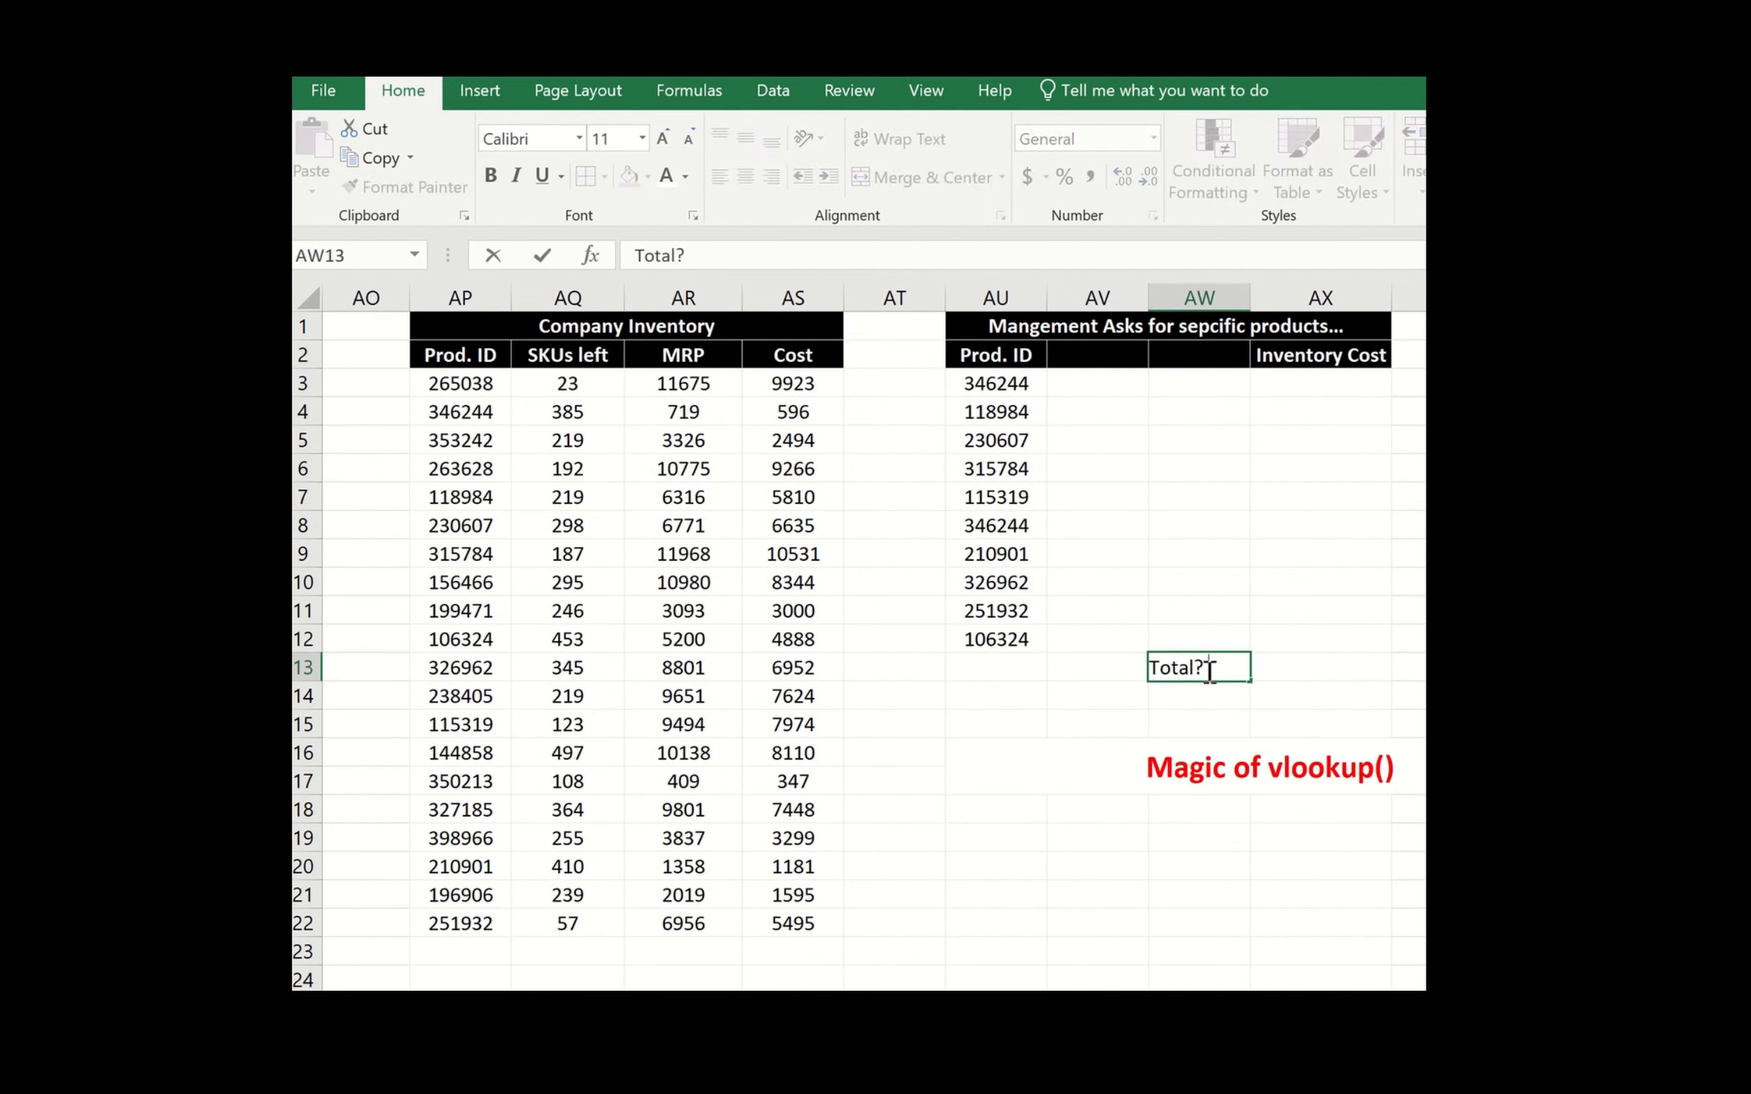
left_click(1377, 669)
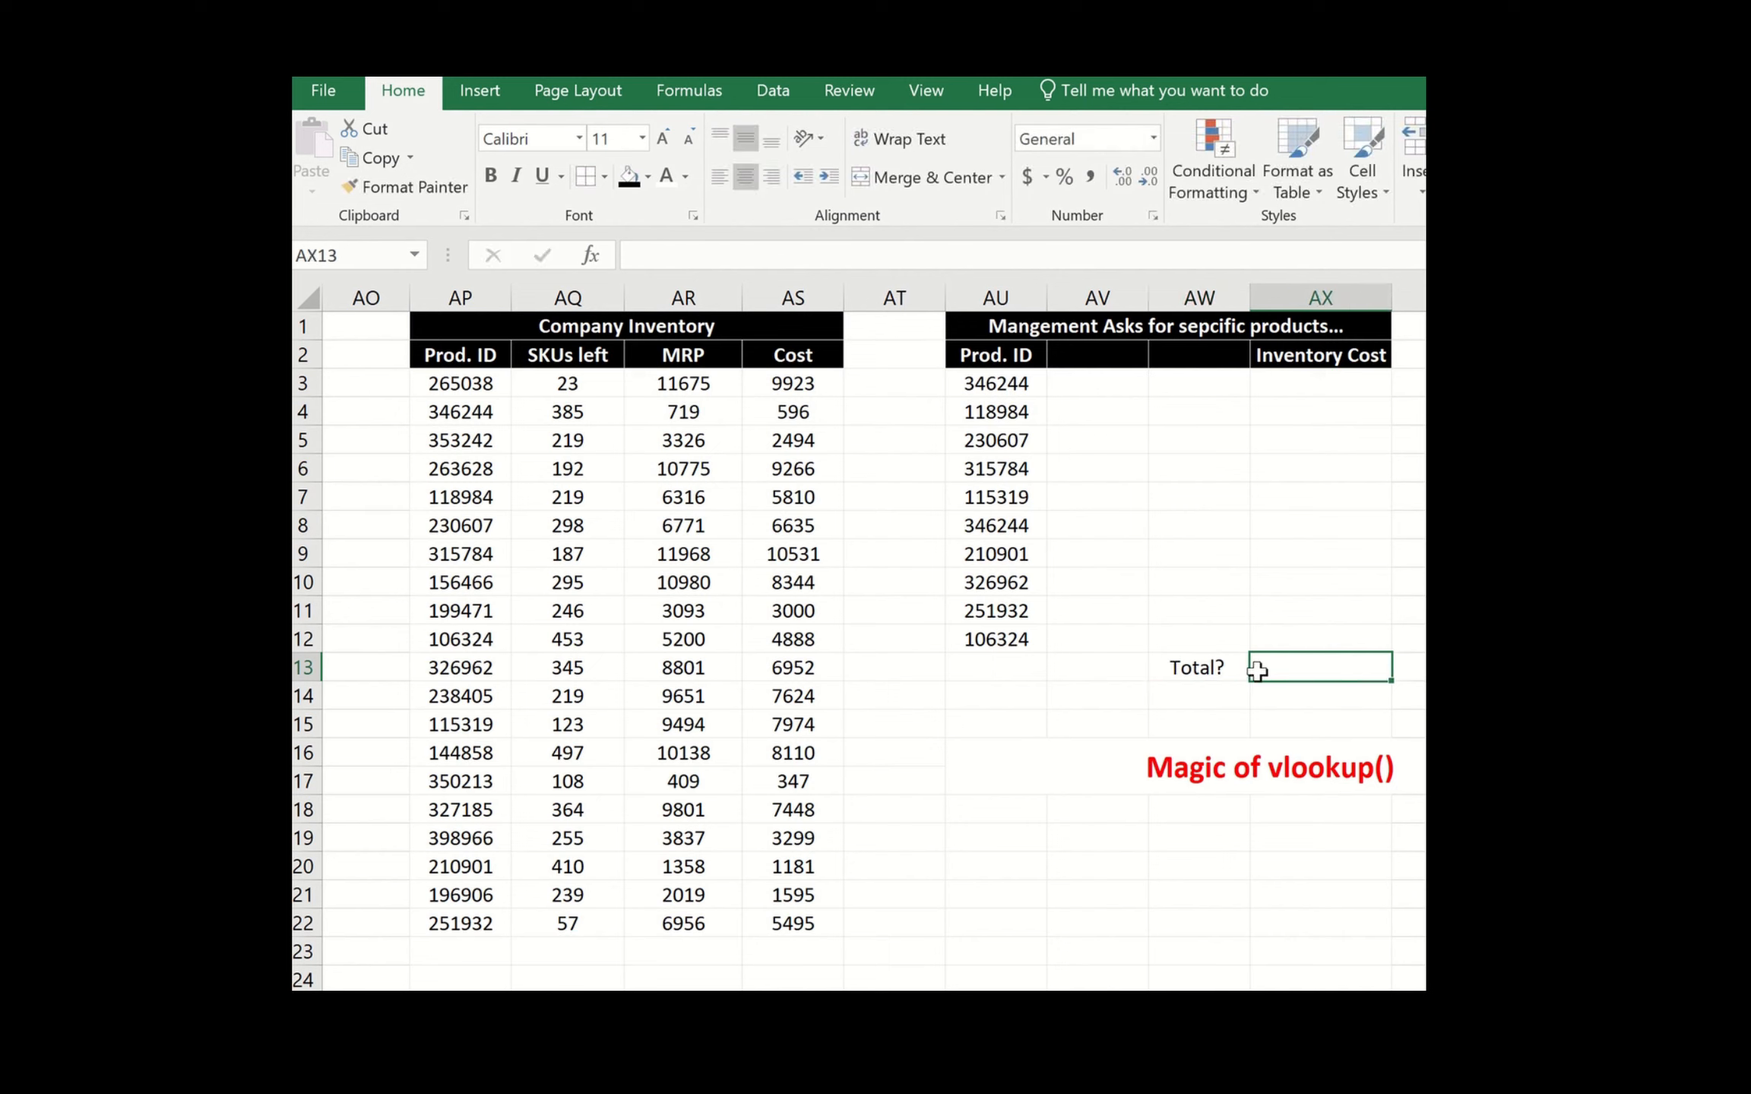
left_click(1195, 672)
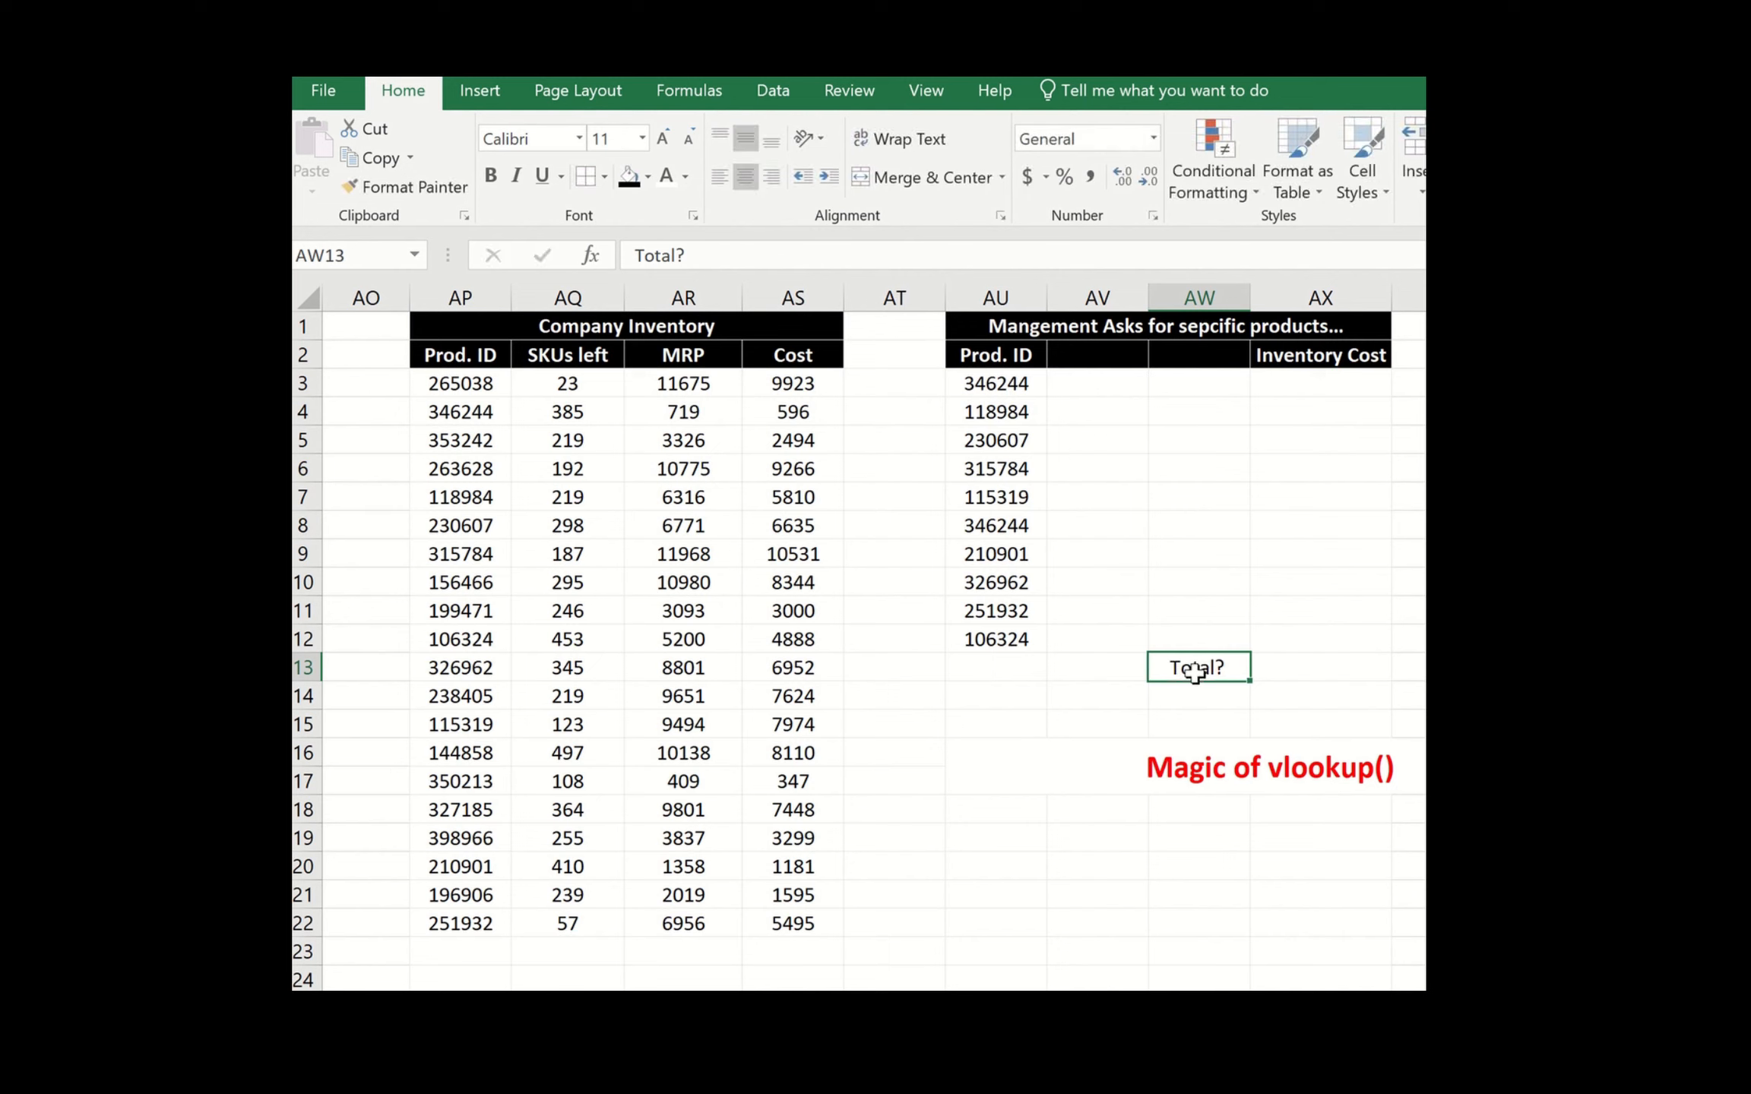
- Enter the note "How?" in cell AU14 below the requested product IDs
left_click(1010, 707)
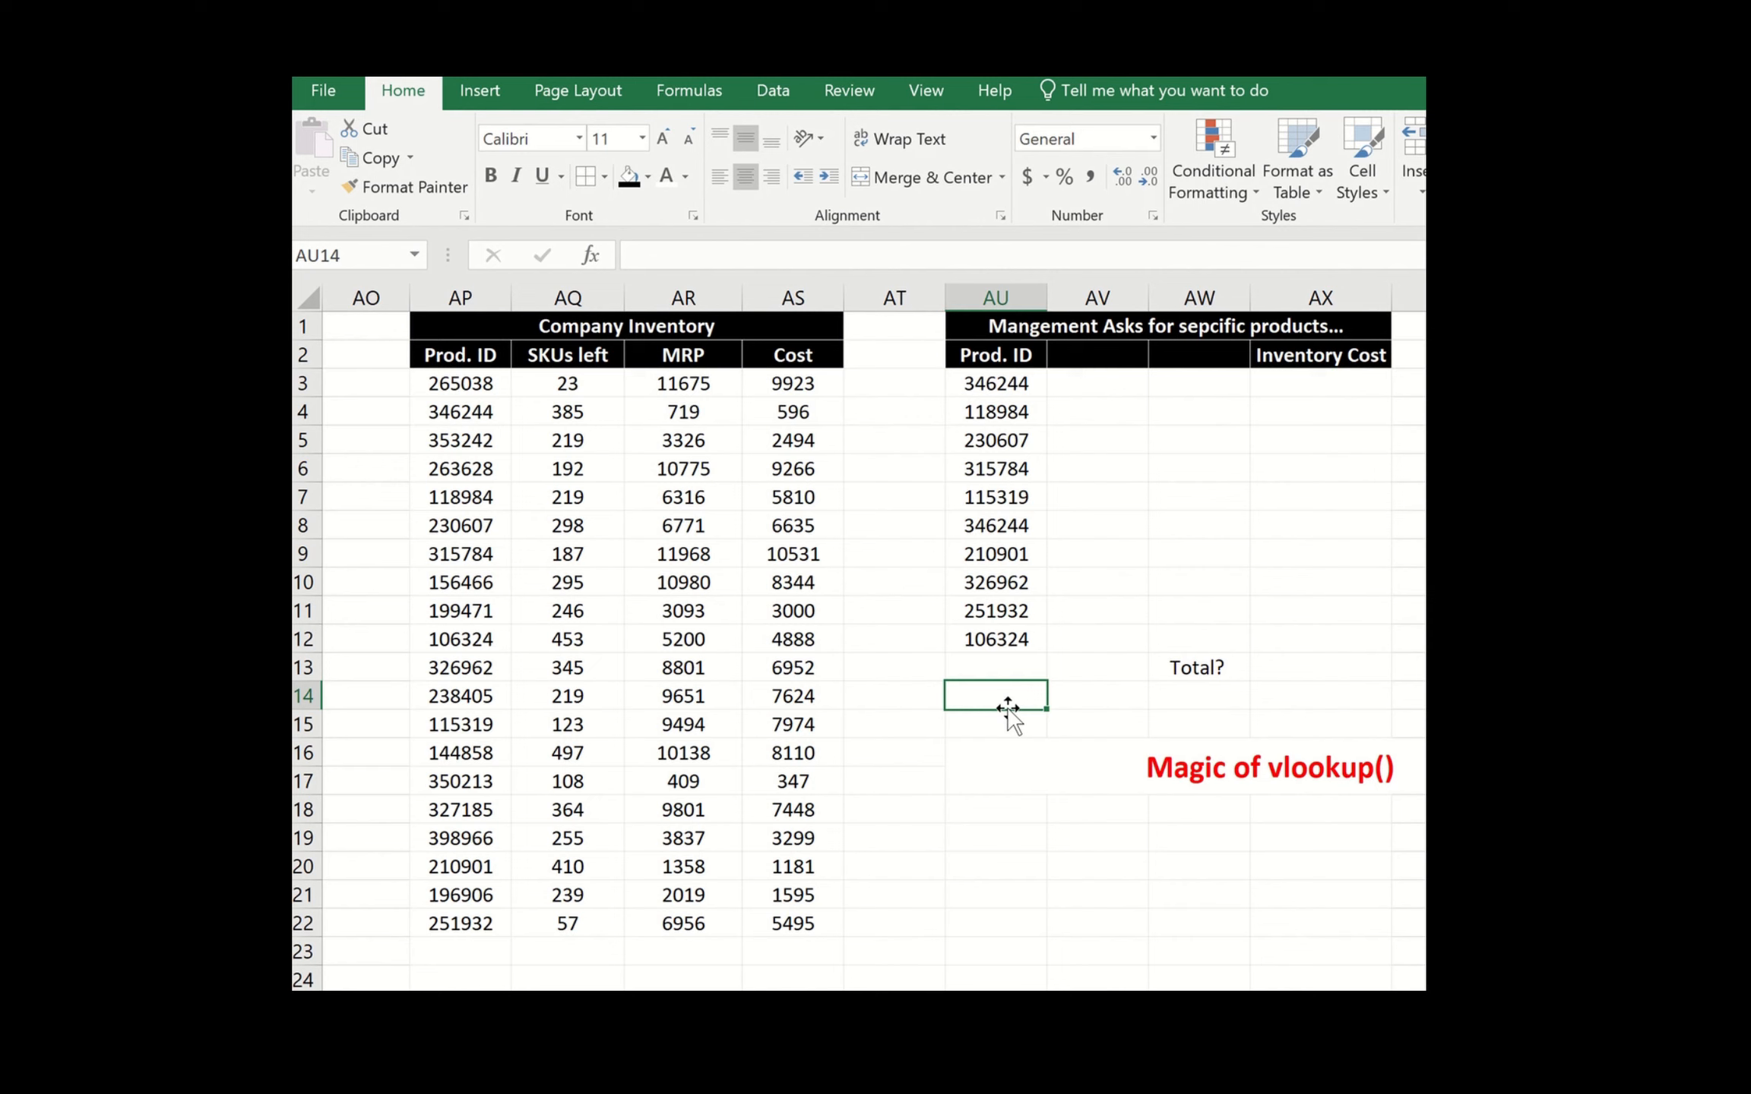
type("HOw")
key("BackSpace")
key("BackSpace")
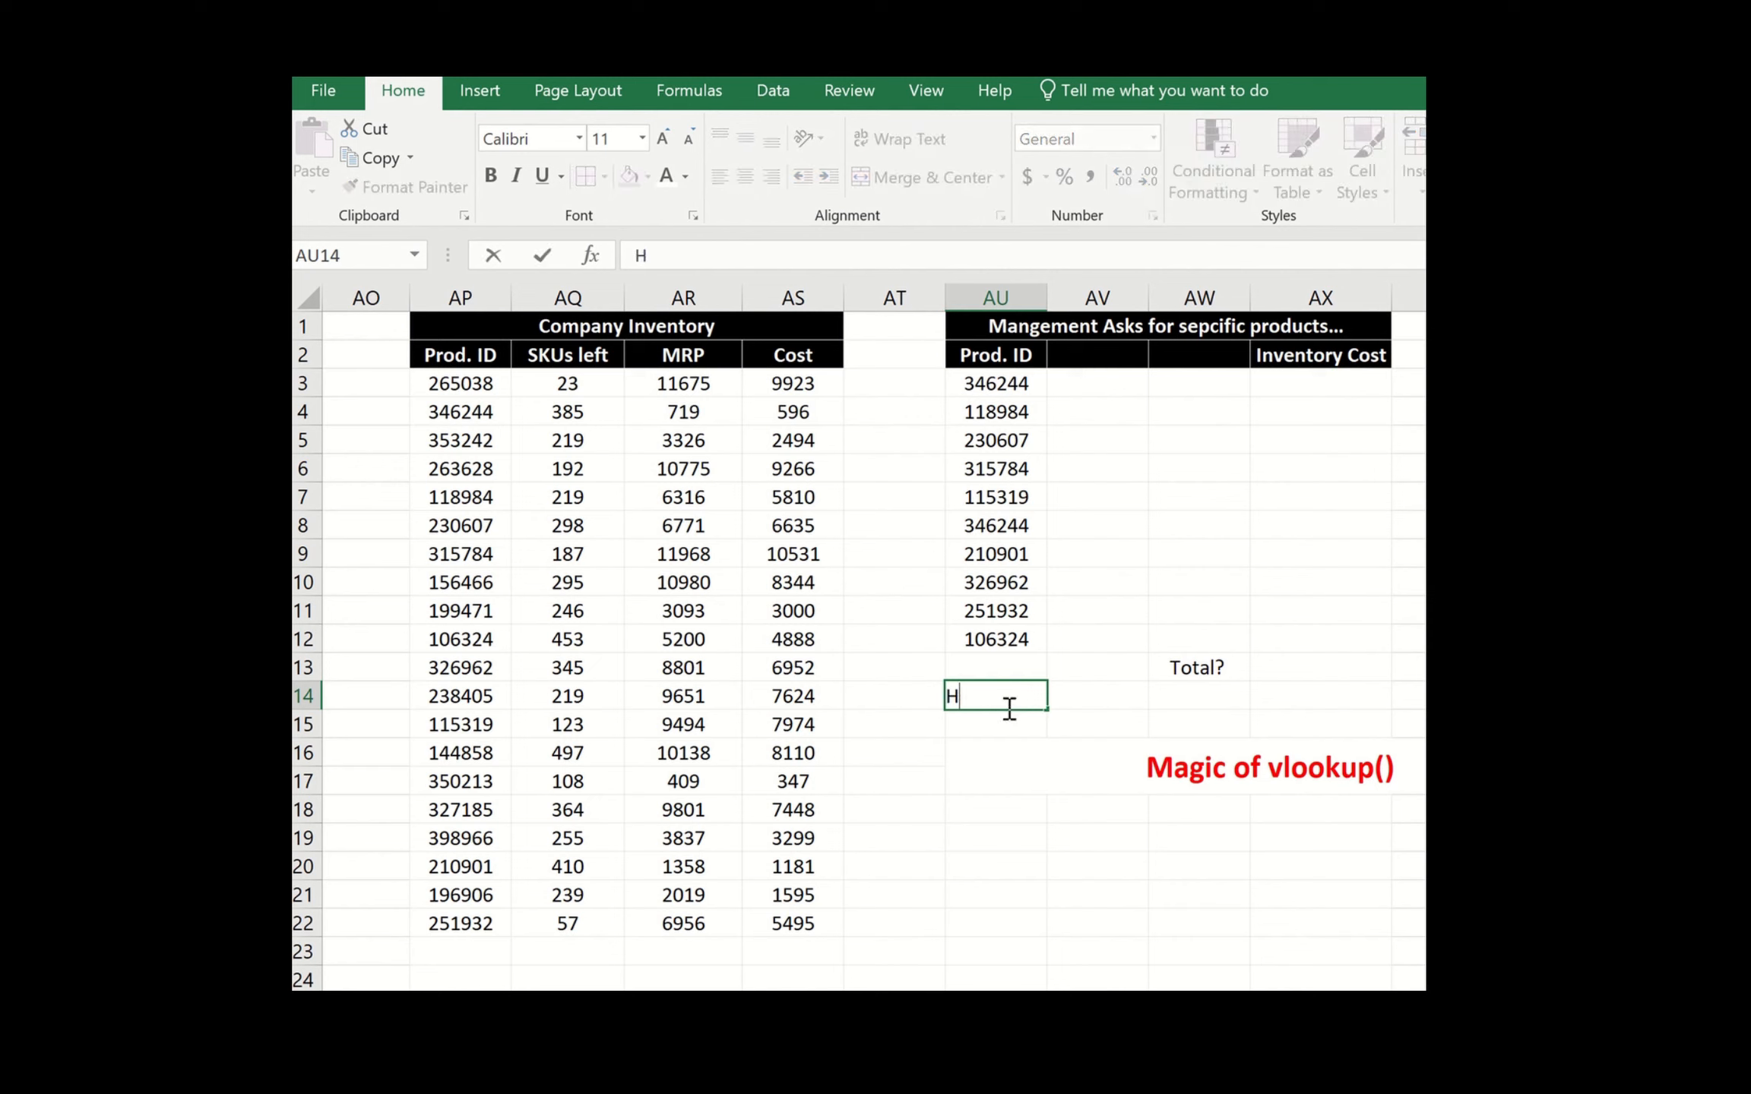
type("ow?")
key("Return")
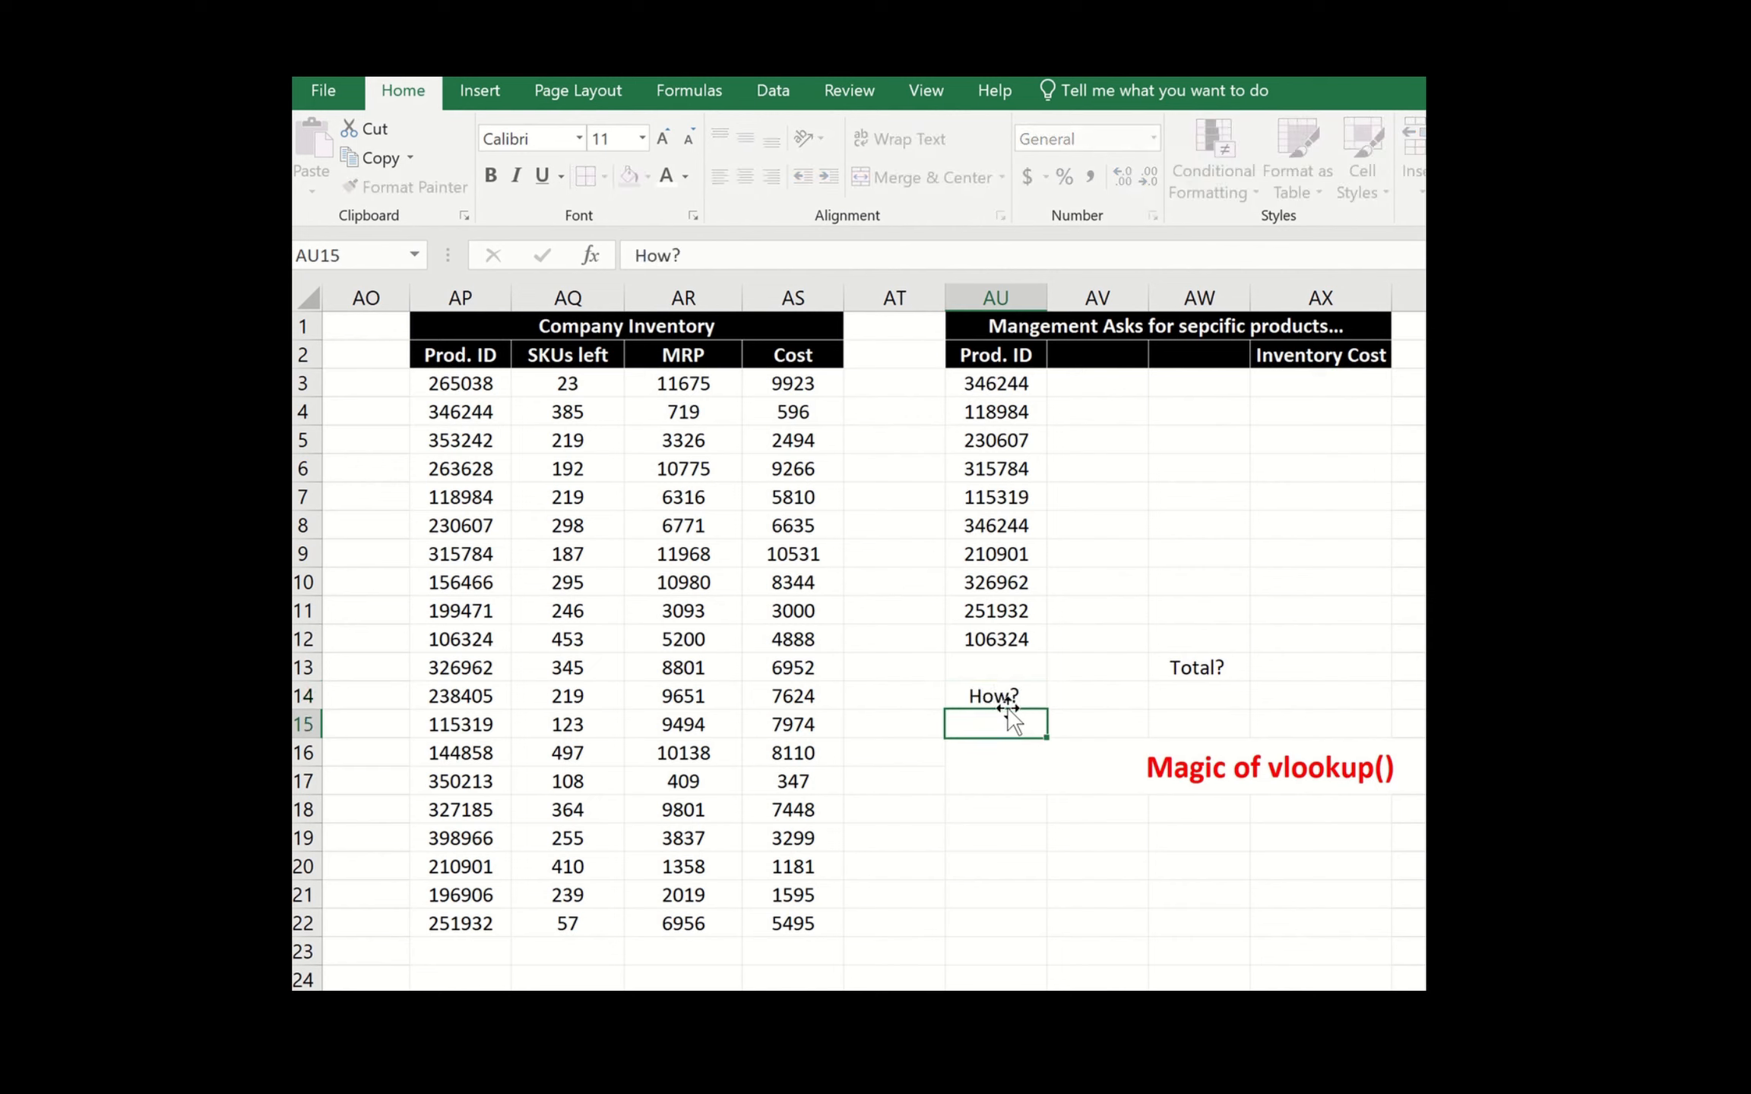
key("Up")
key("Up")
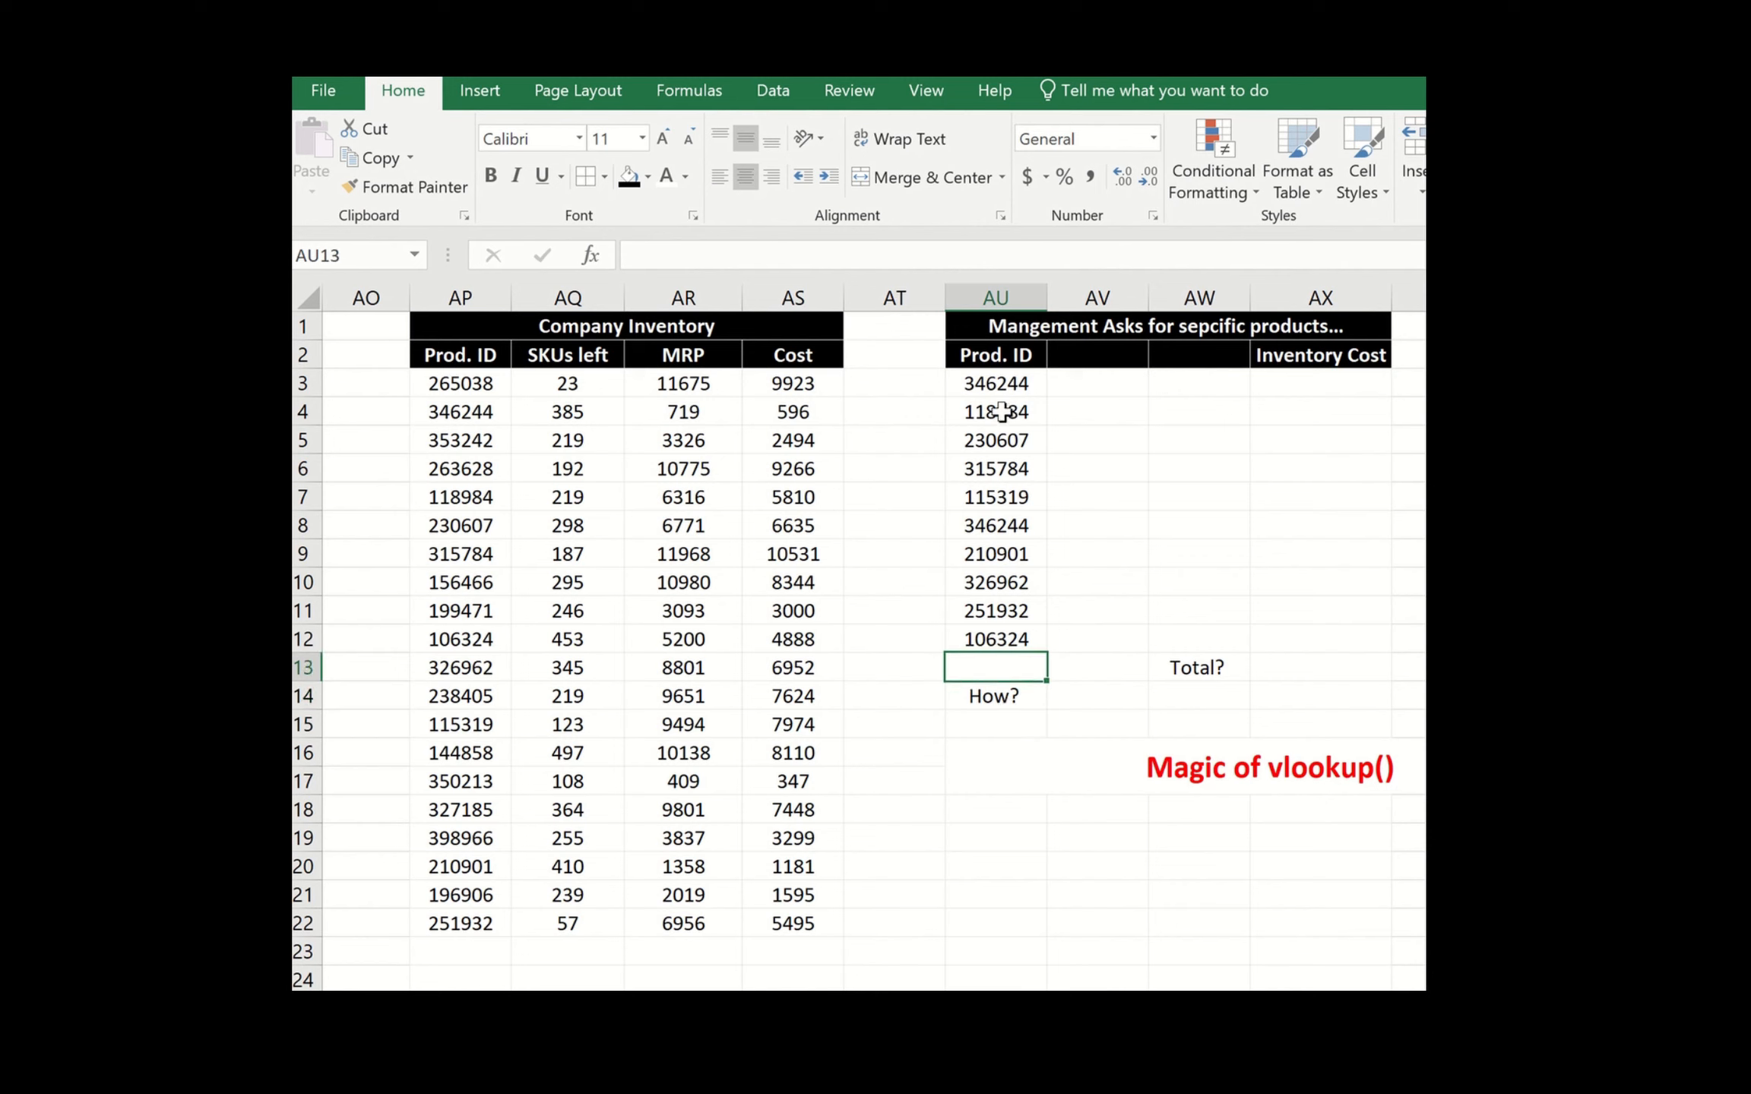
- Look up requested product 115319 in the Company Inventory table and check its SKUs left and Cost
left_click_drag(998, 393, 501, 384)
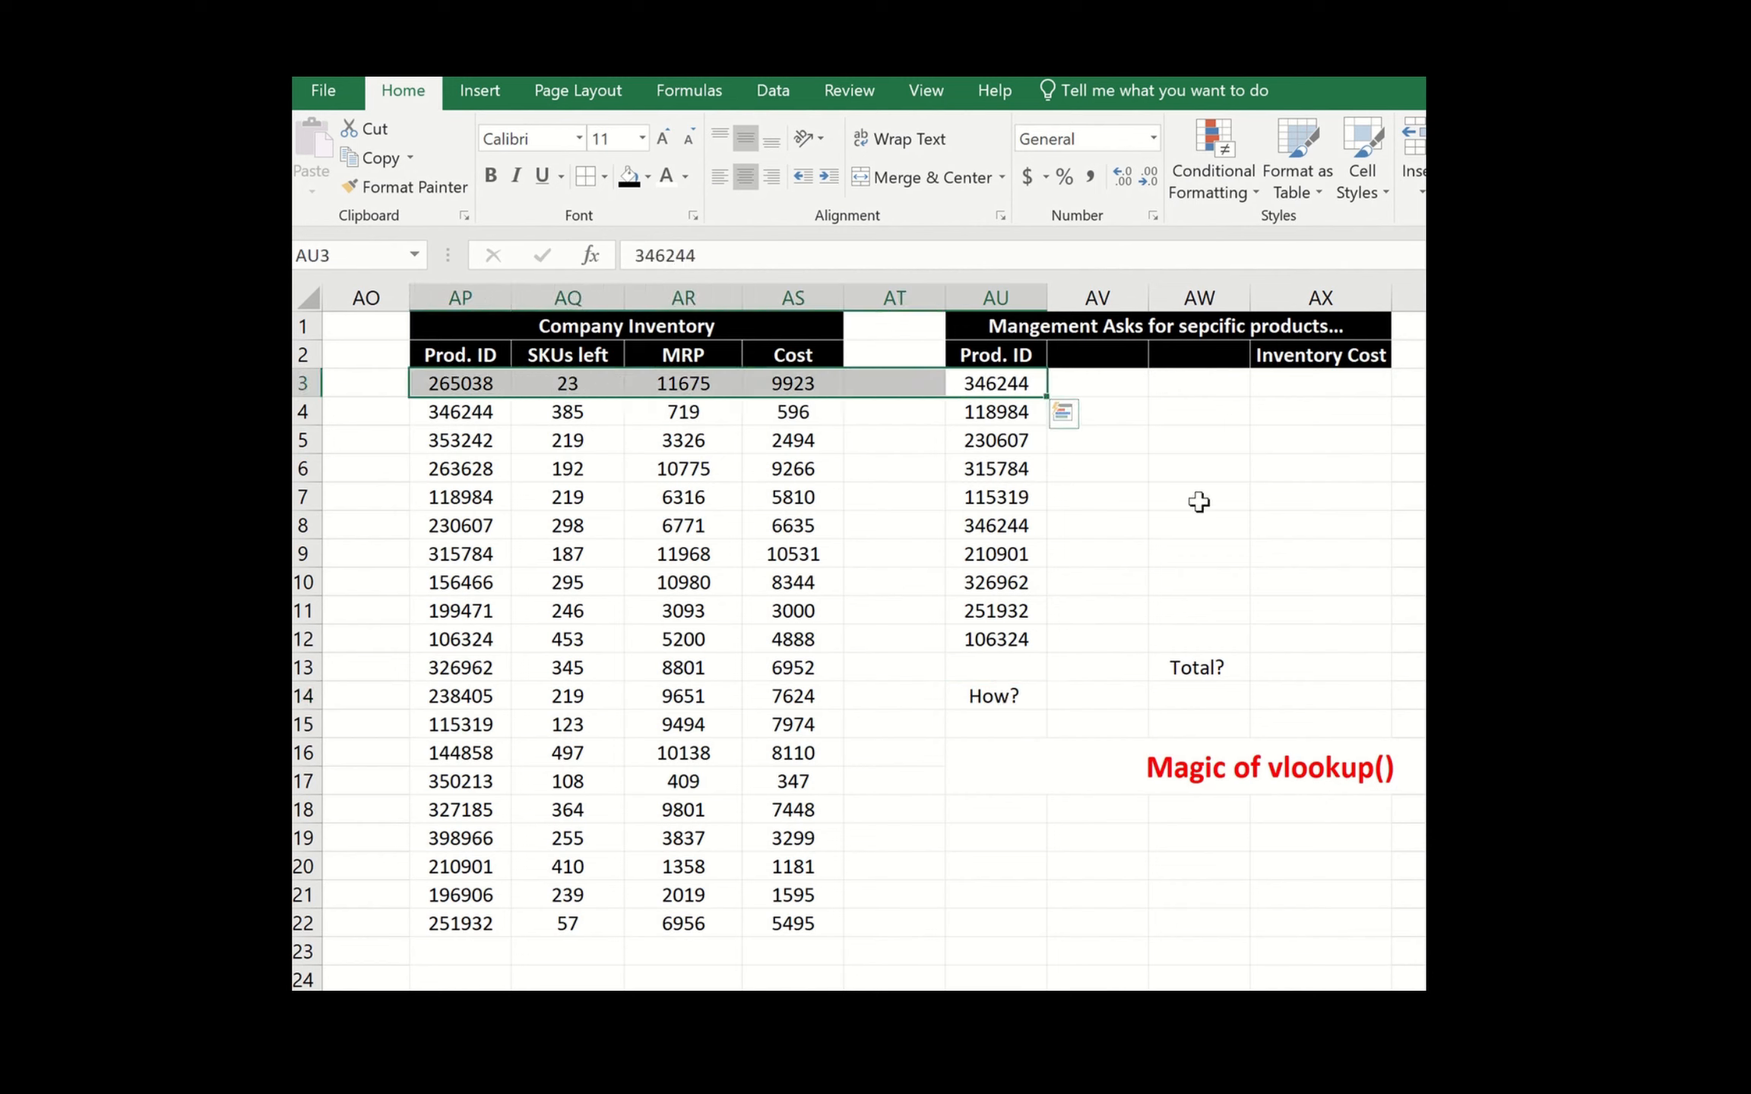
left_click(993, 498)
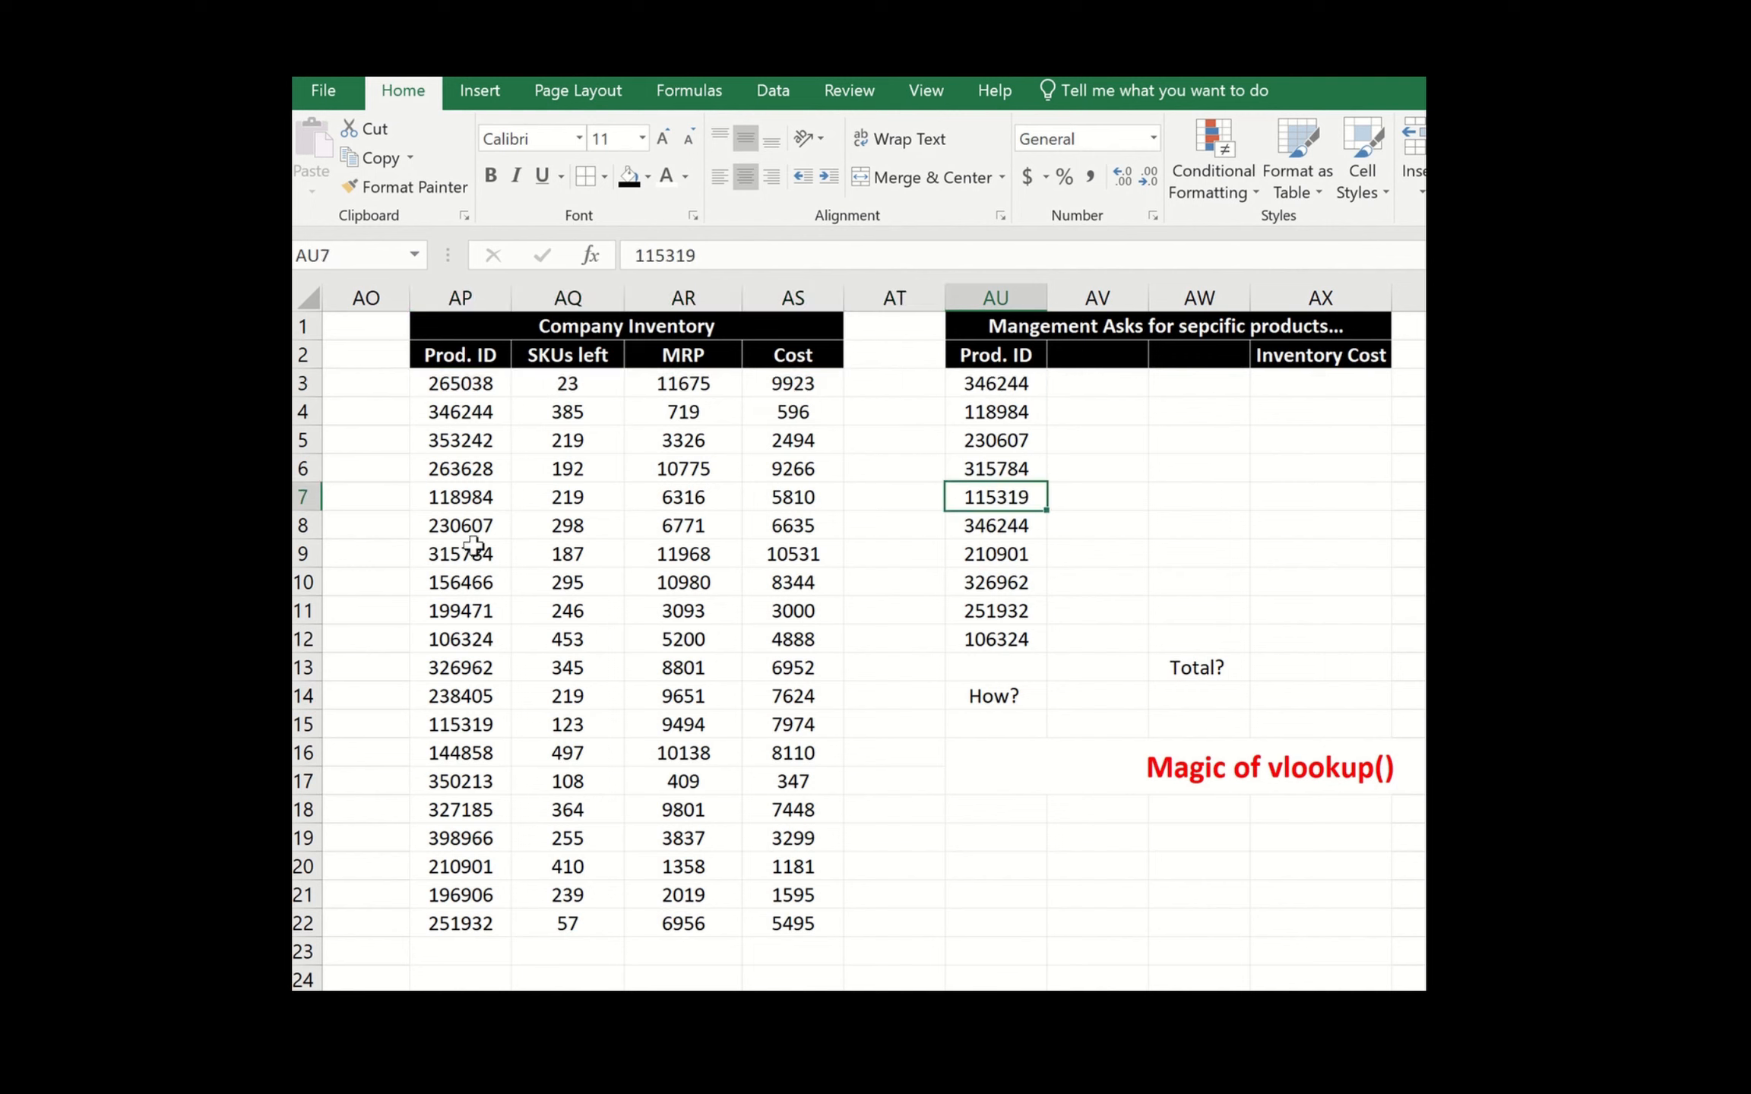
left_click(456, 733)
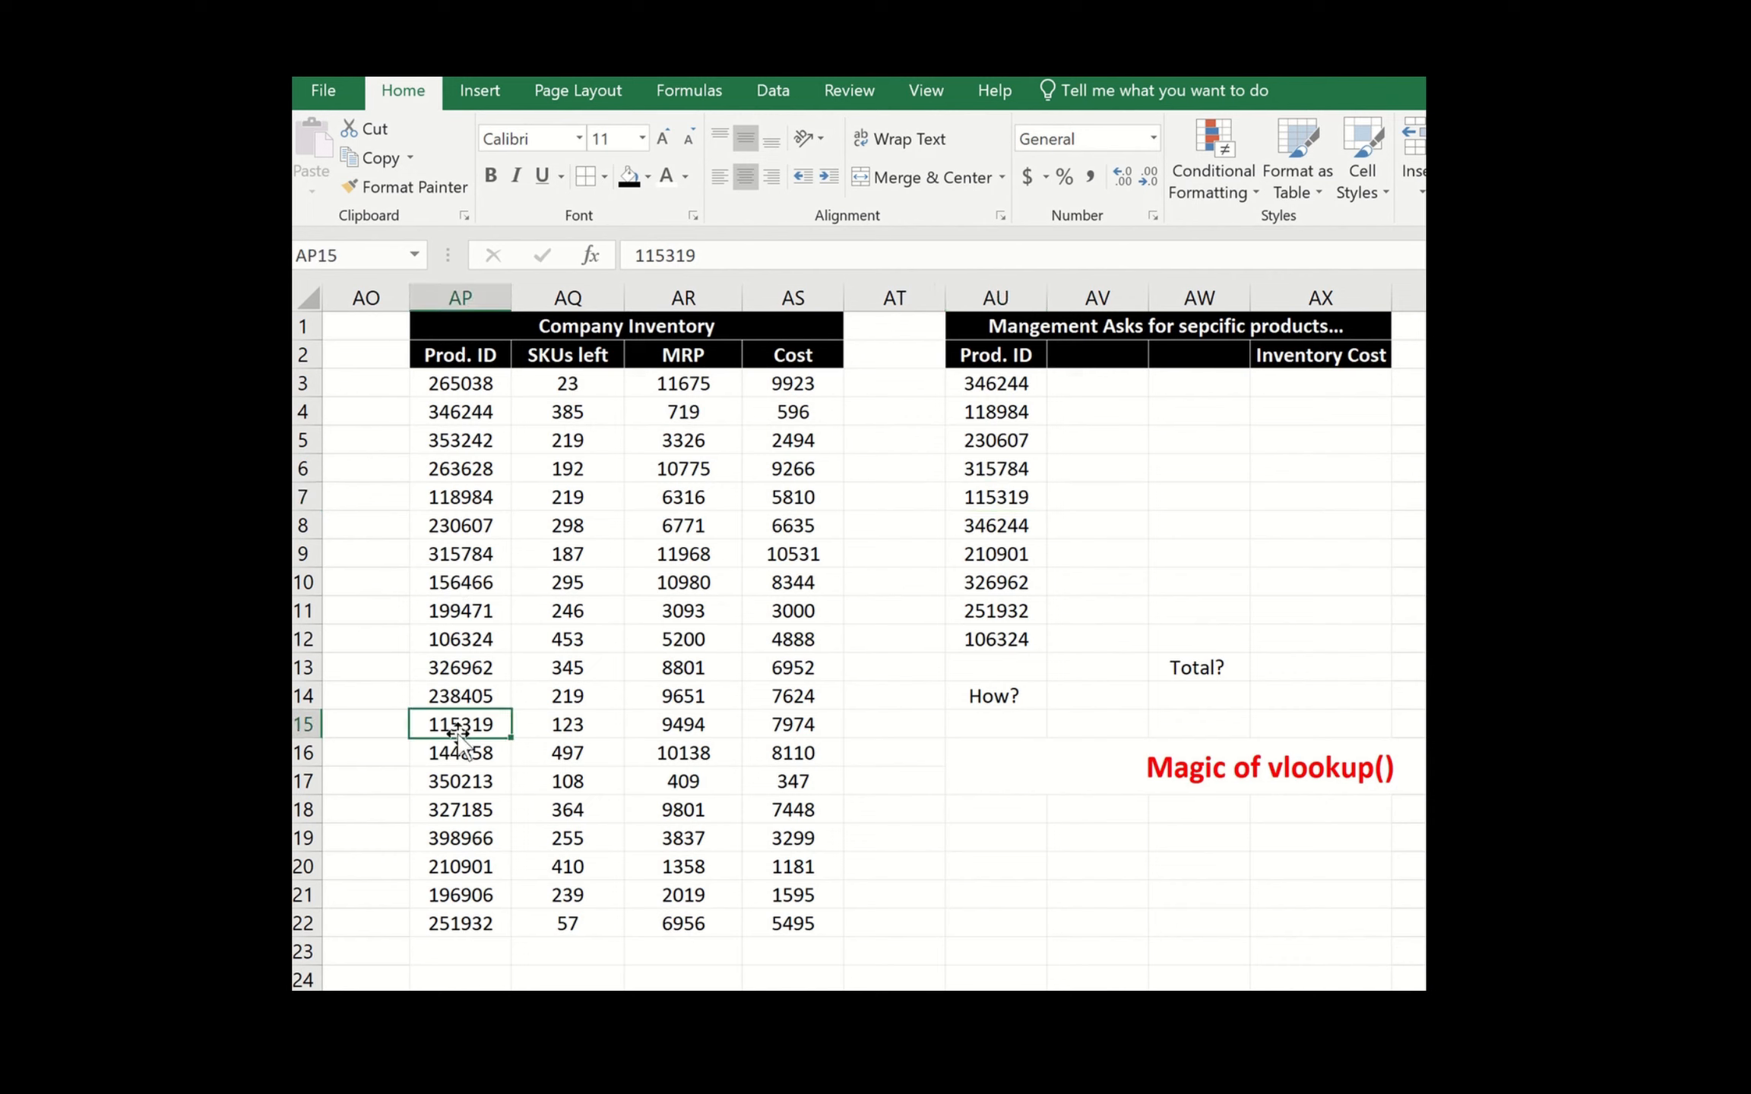
left_click(538, 729)
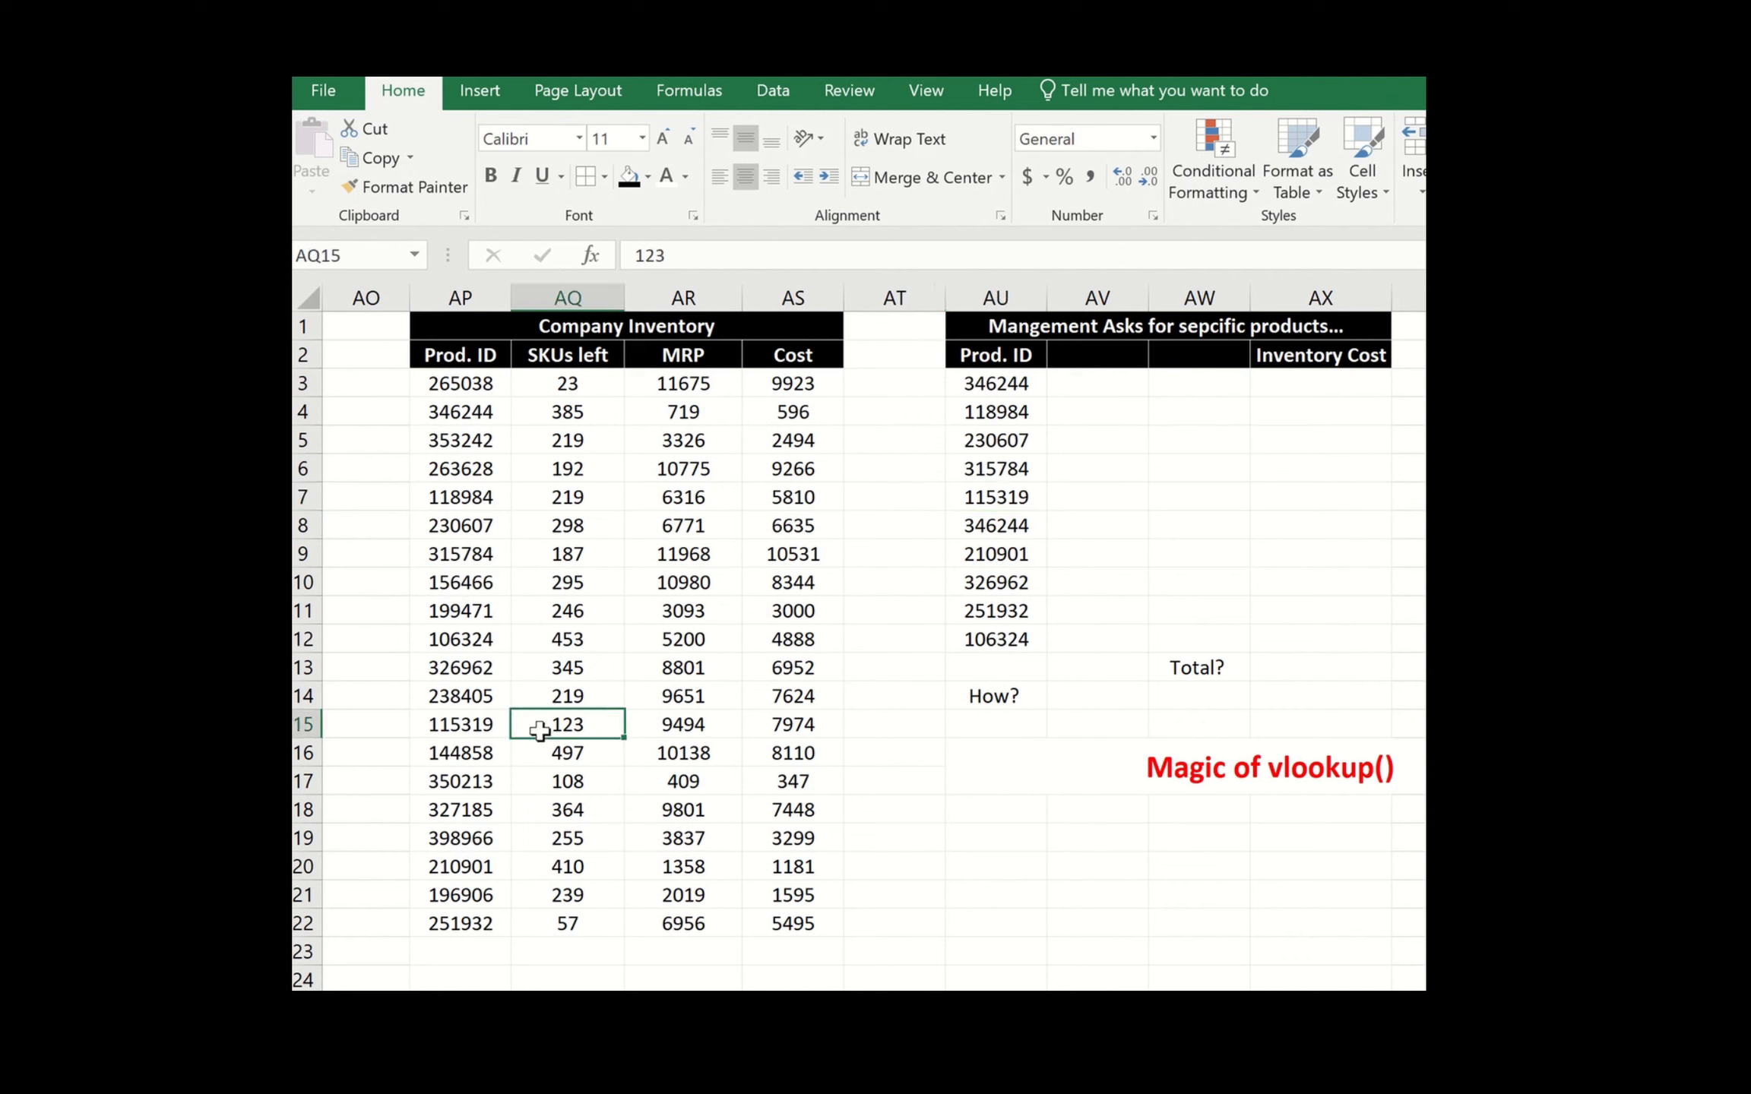
left_click(776, 728)
left_click(585, 729)
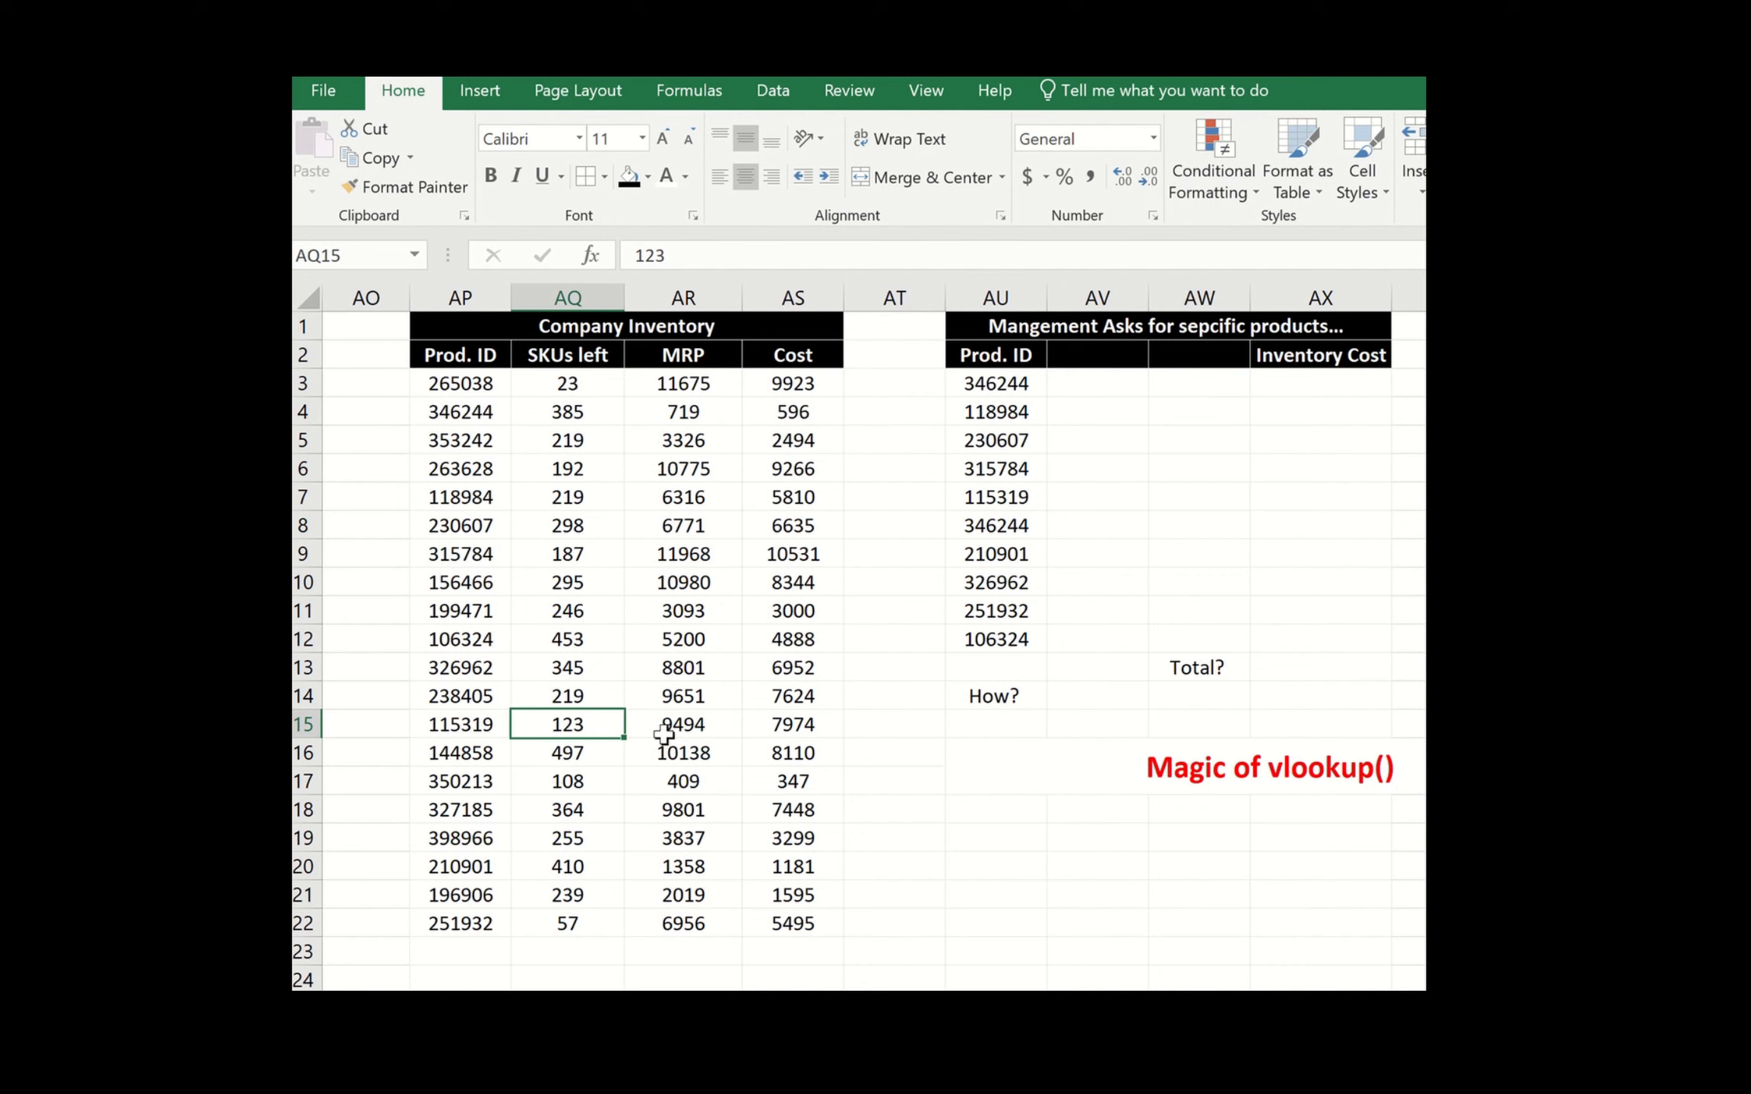
left_click(756, 733)
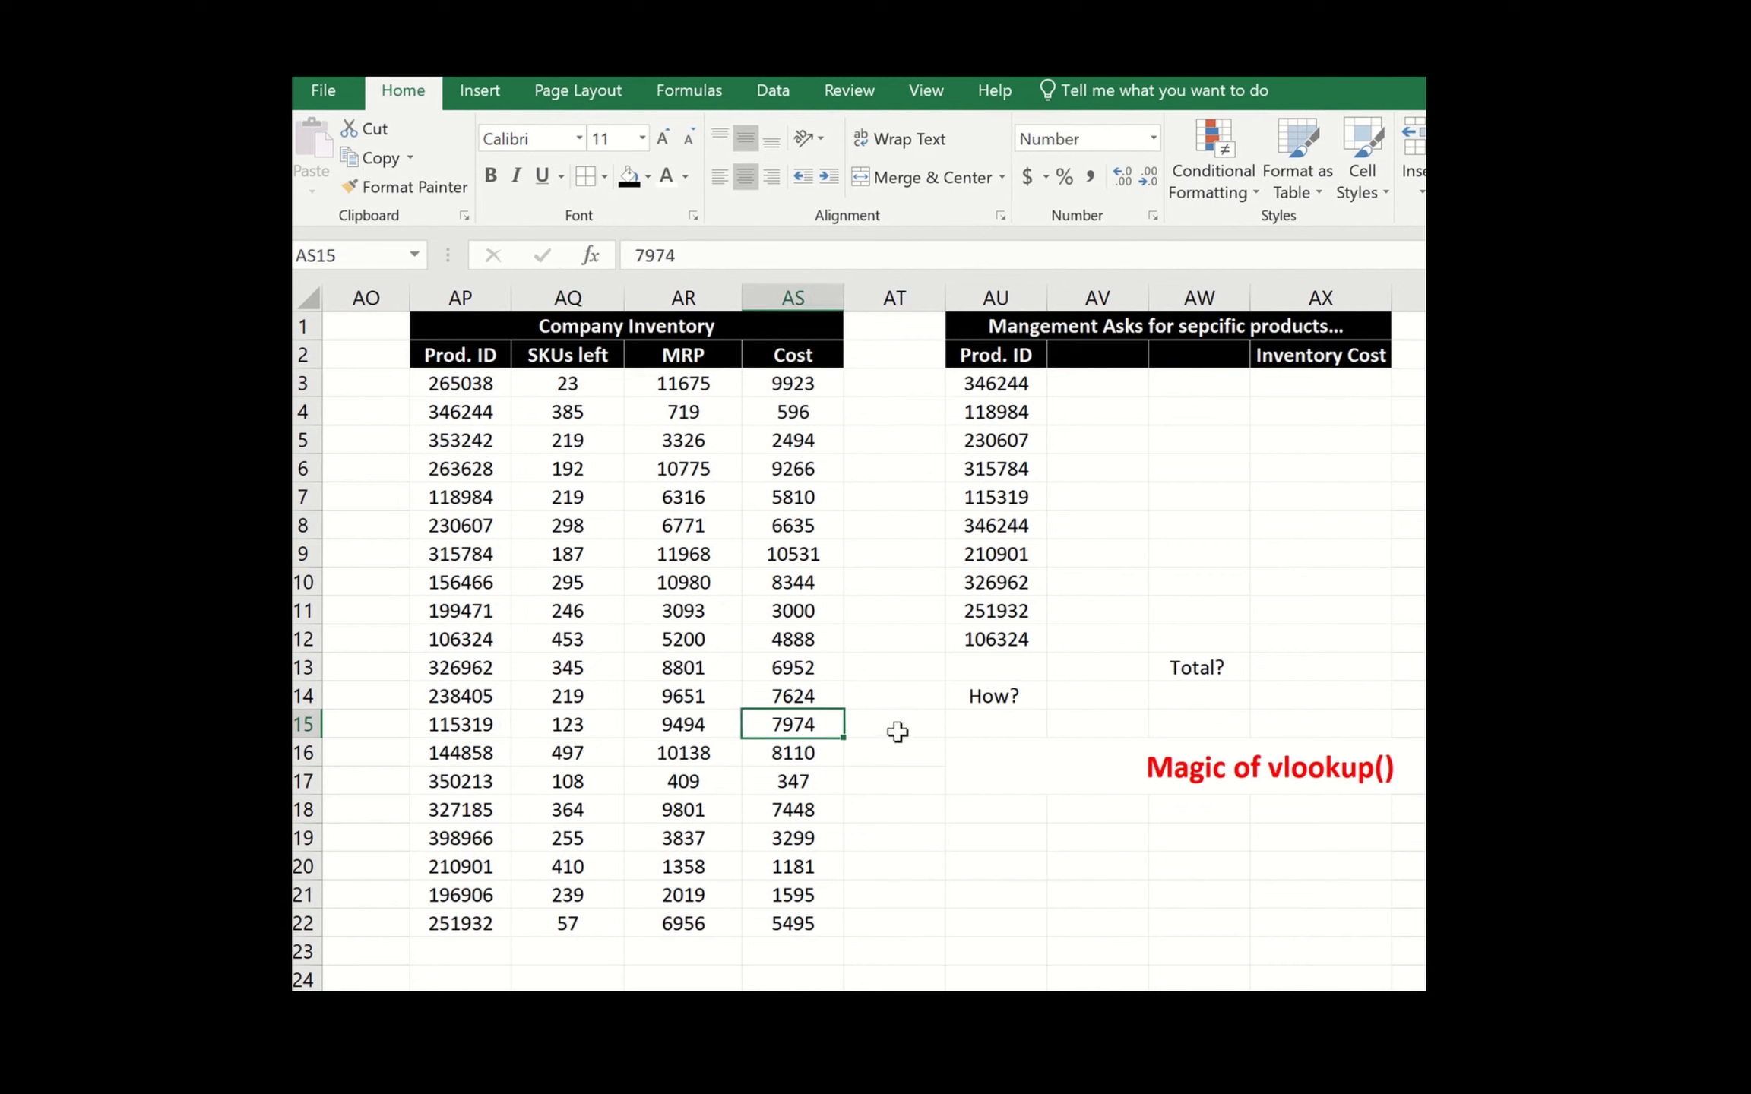
- Link cell AU20 to the product ID in AP15 and cell AV20 to its SKUs left in AQ15
left_click(1056, 868)
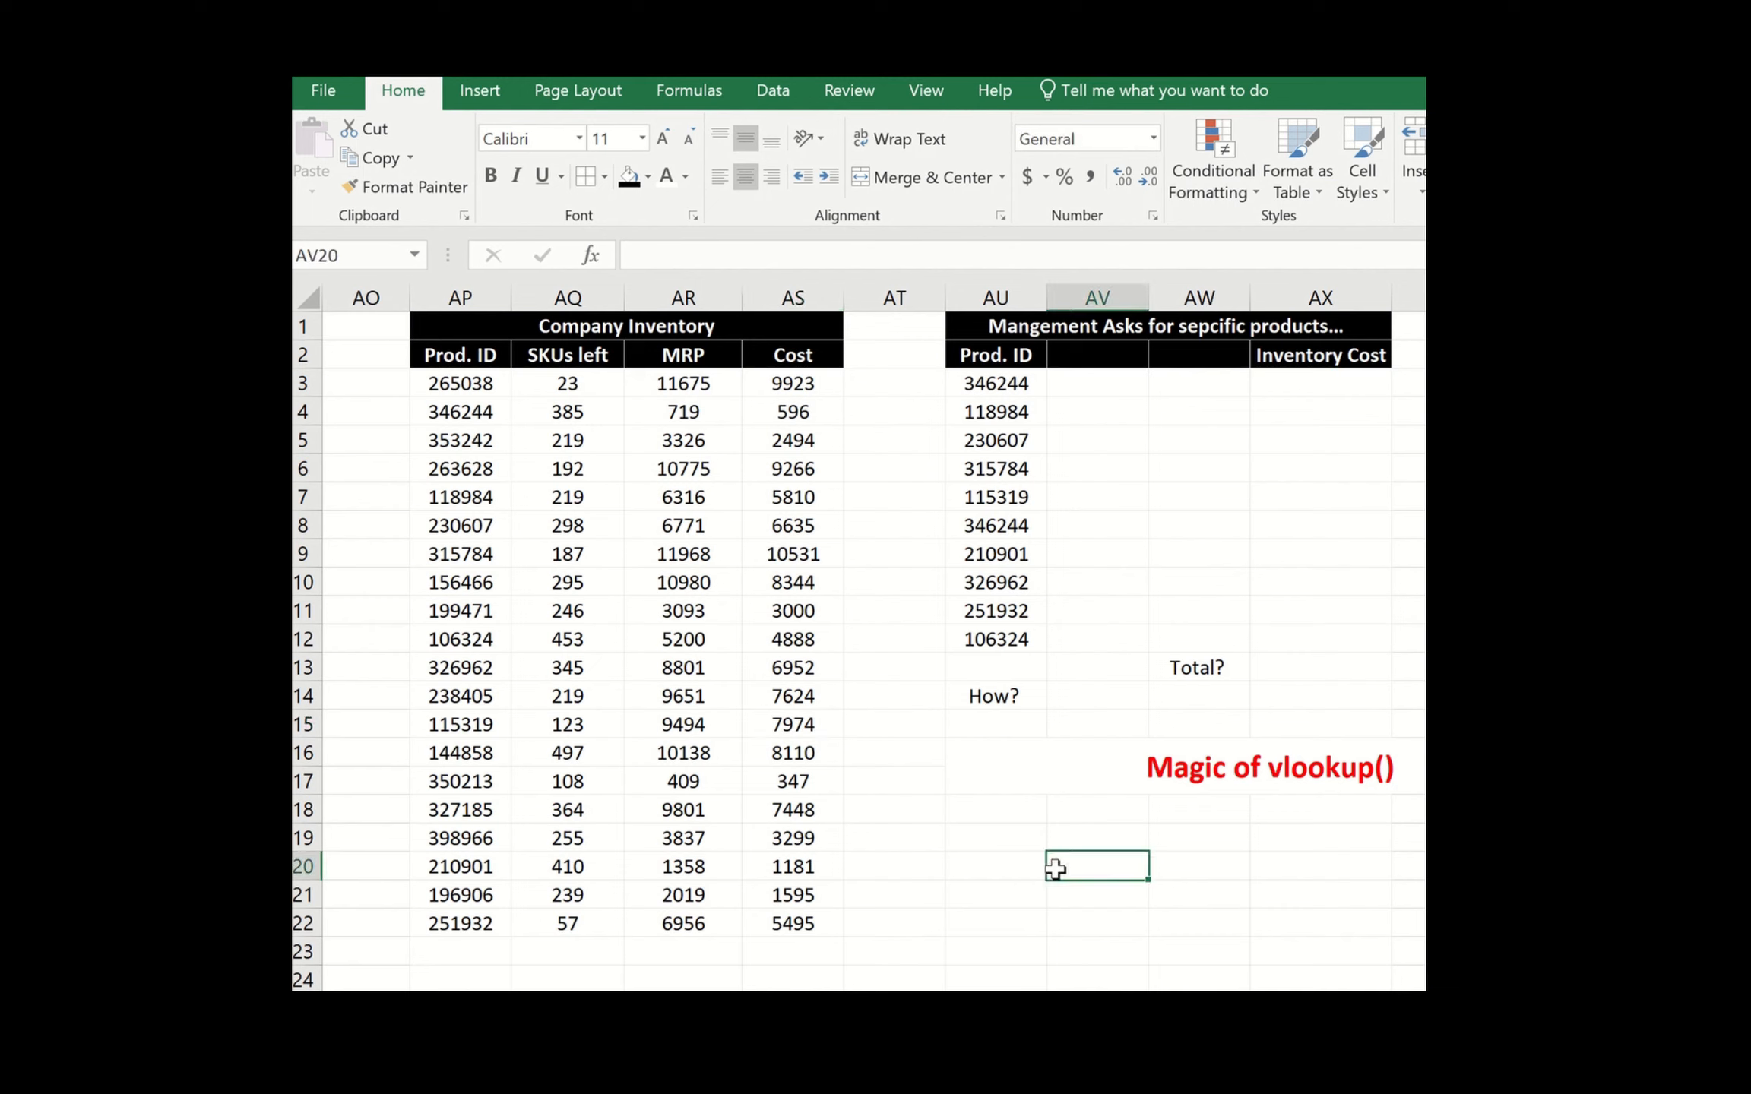
key("Left")
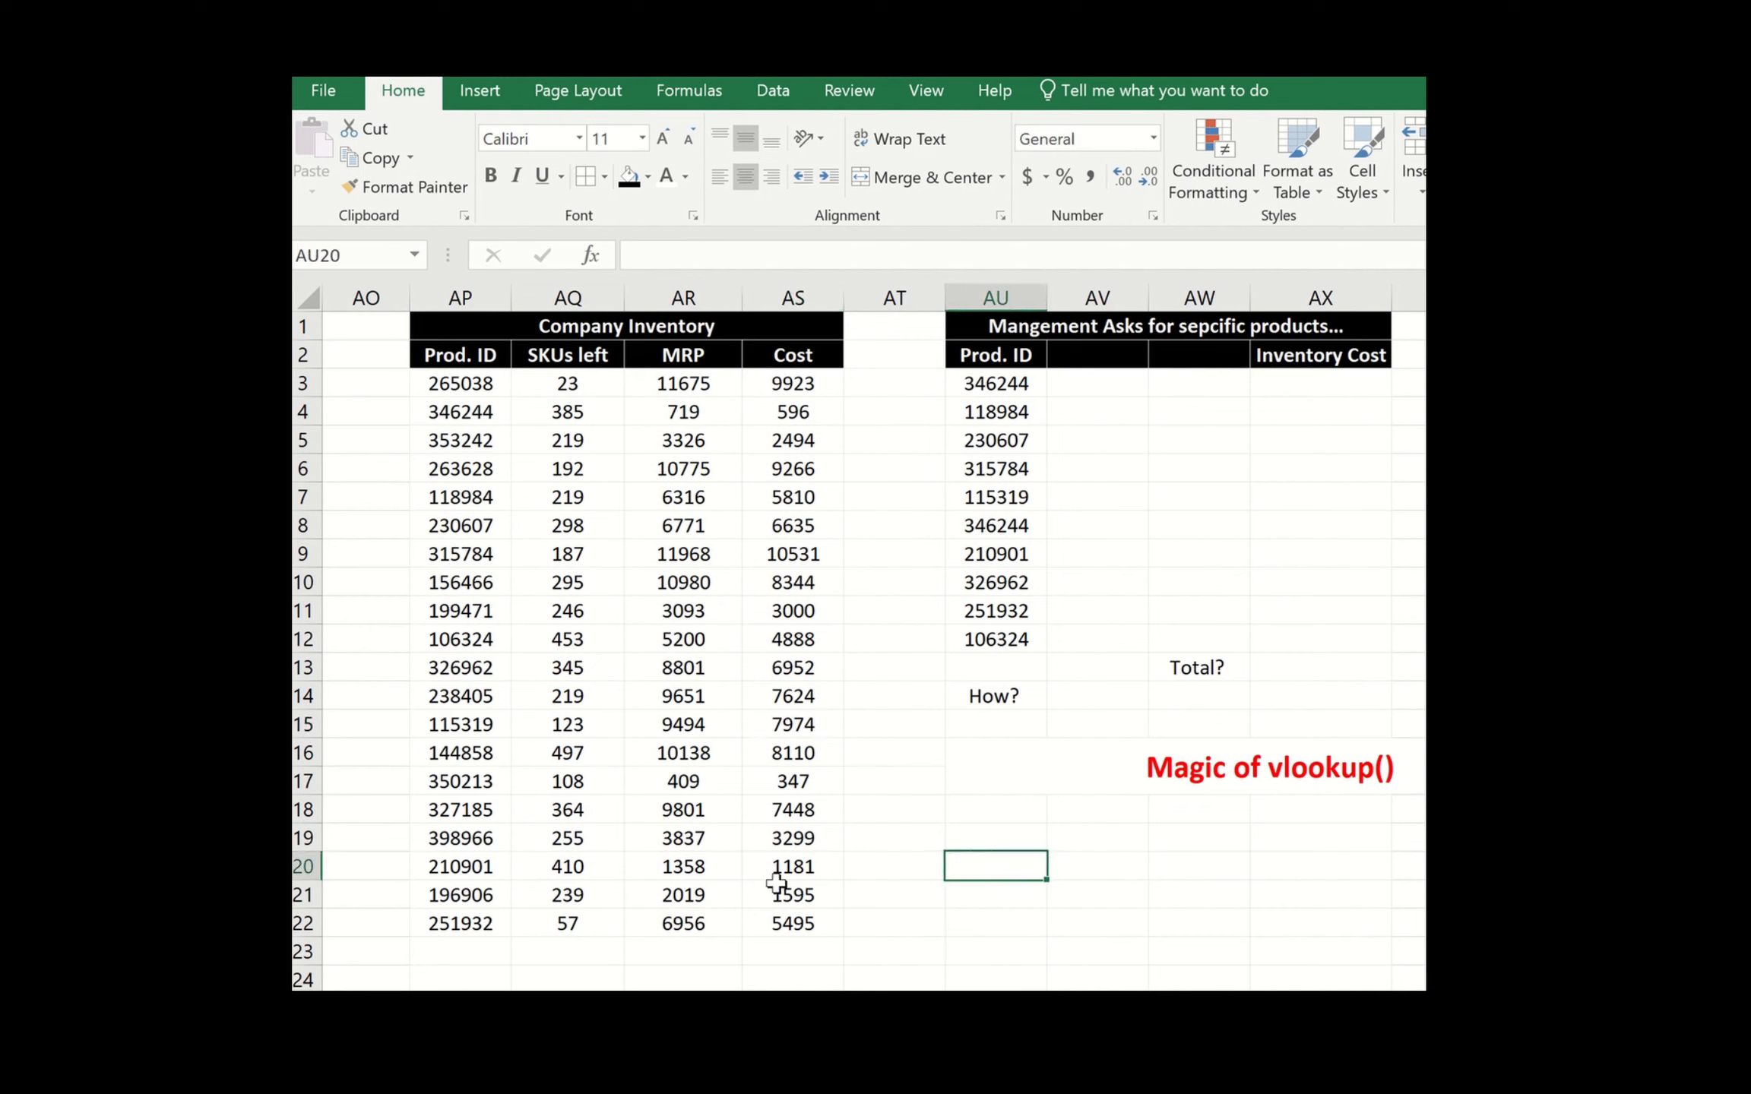
type("=")
left_click(480, 726)
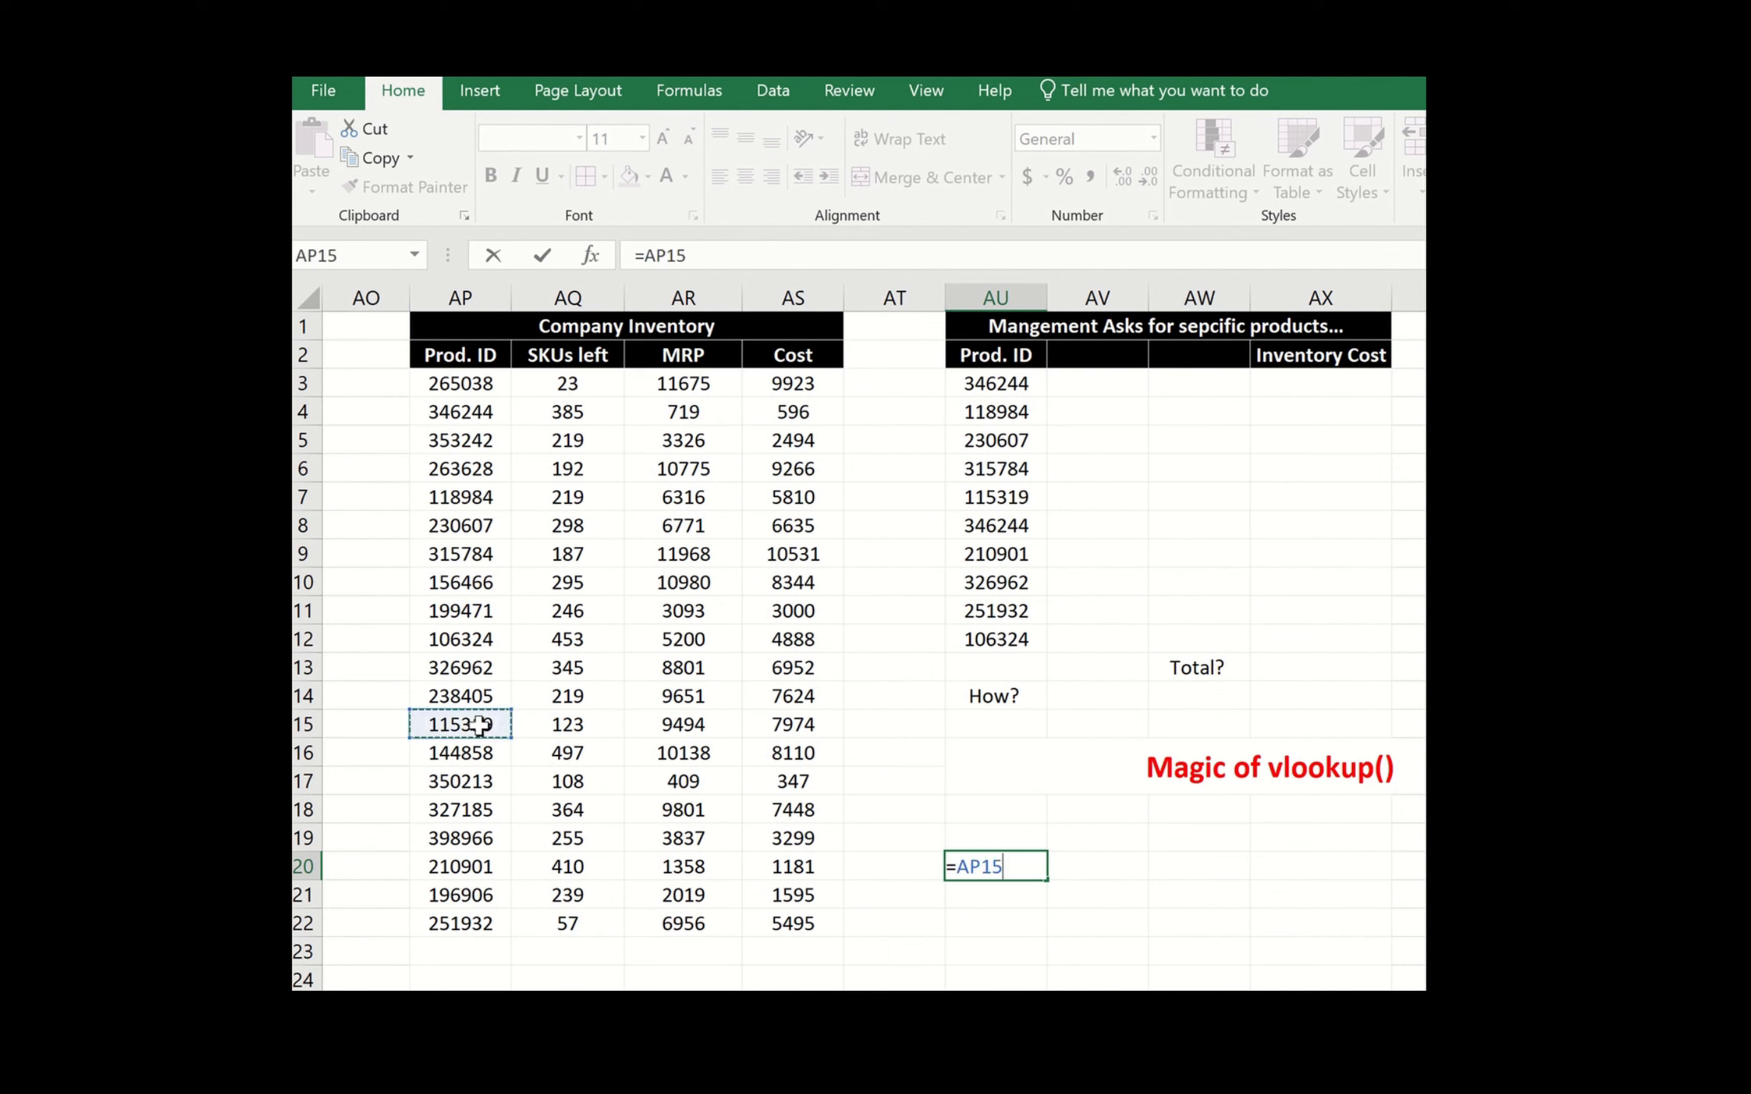
key("Tab")
type("=")
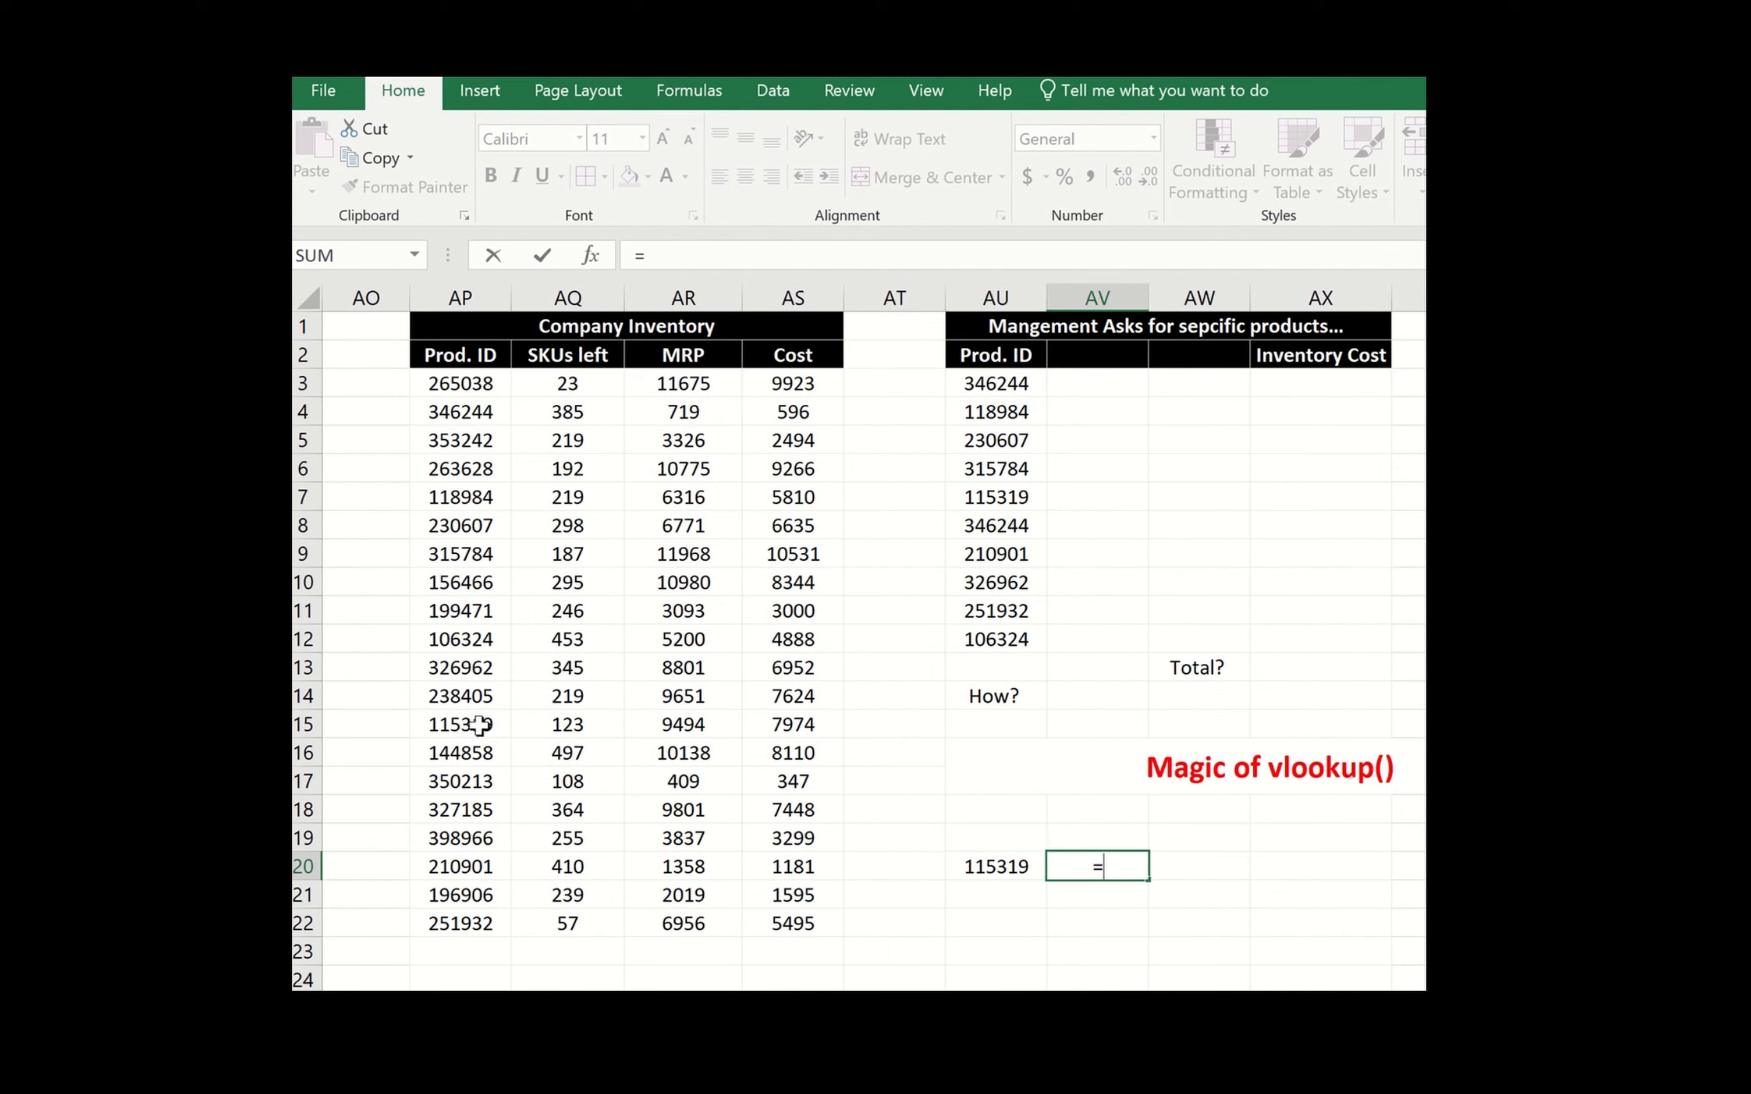
left_click(544, 728)
key("Return")
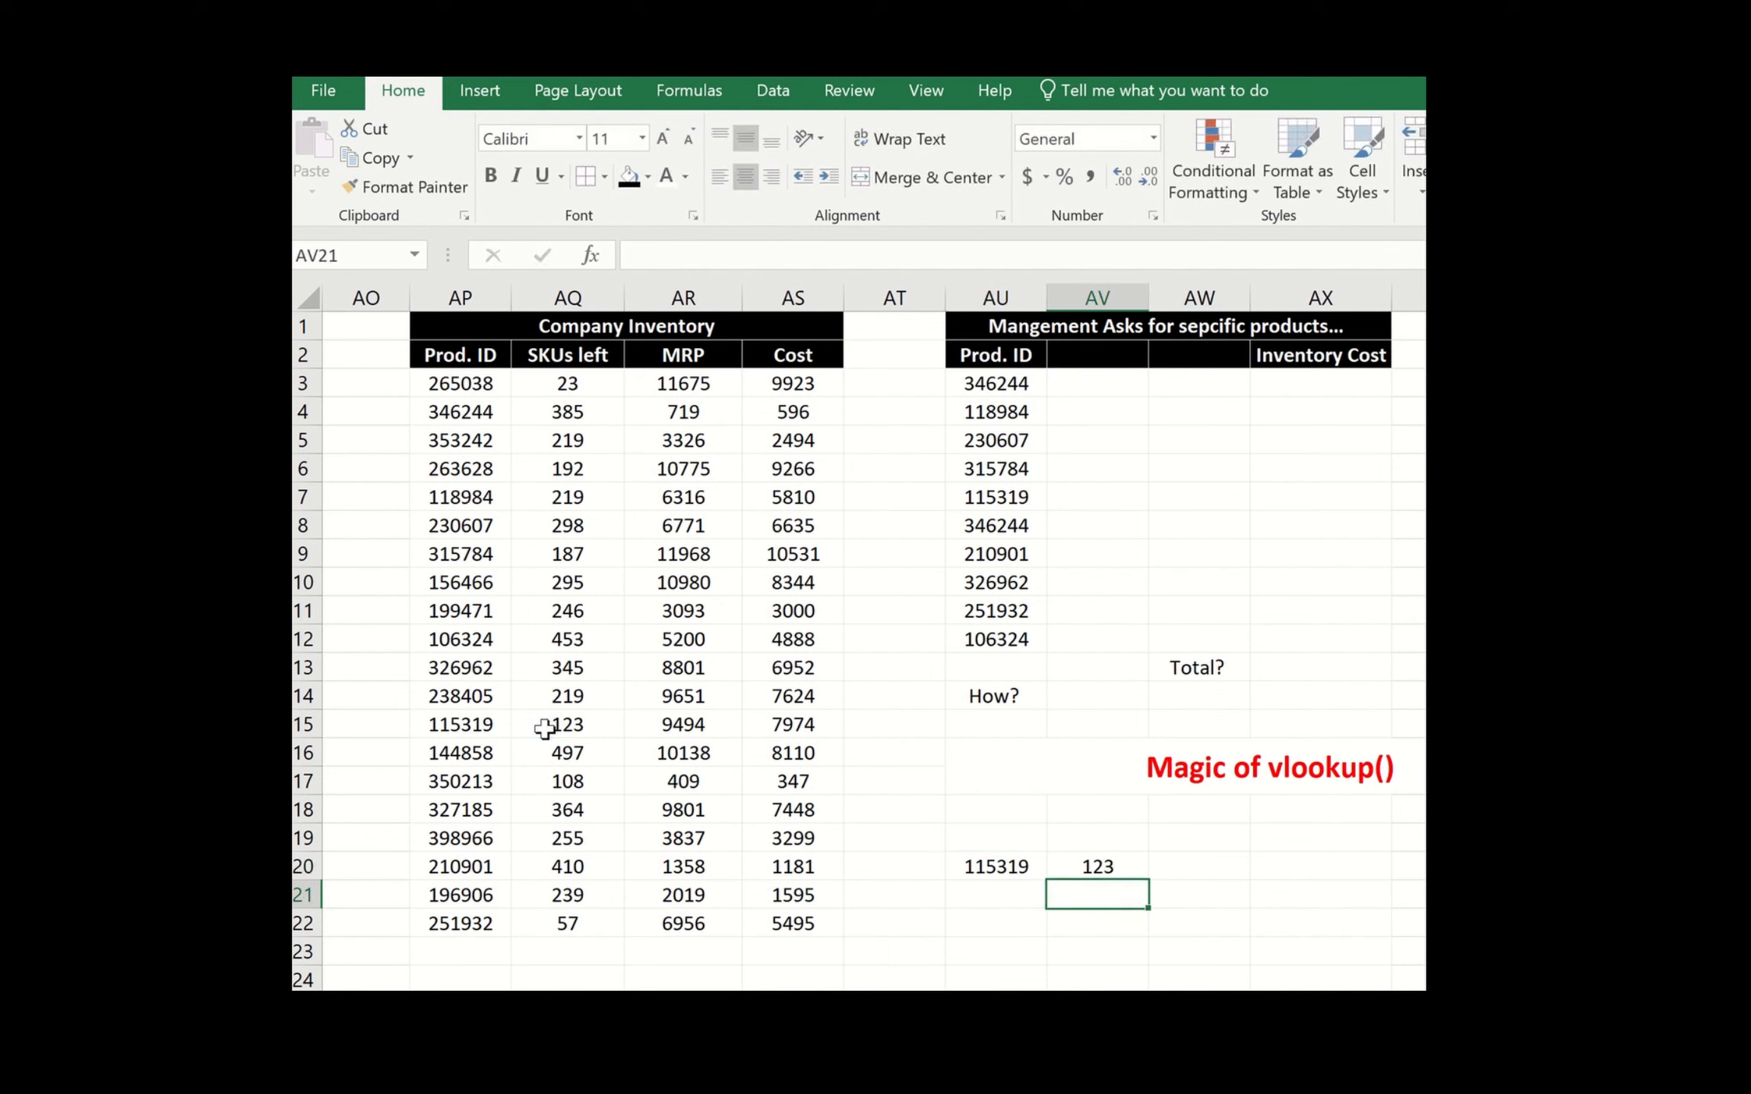
- Link cell AW20 to the product's cost in AS15
key("Up")
key("Right")
type("=")
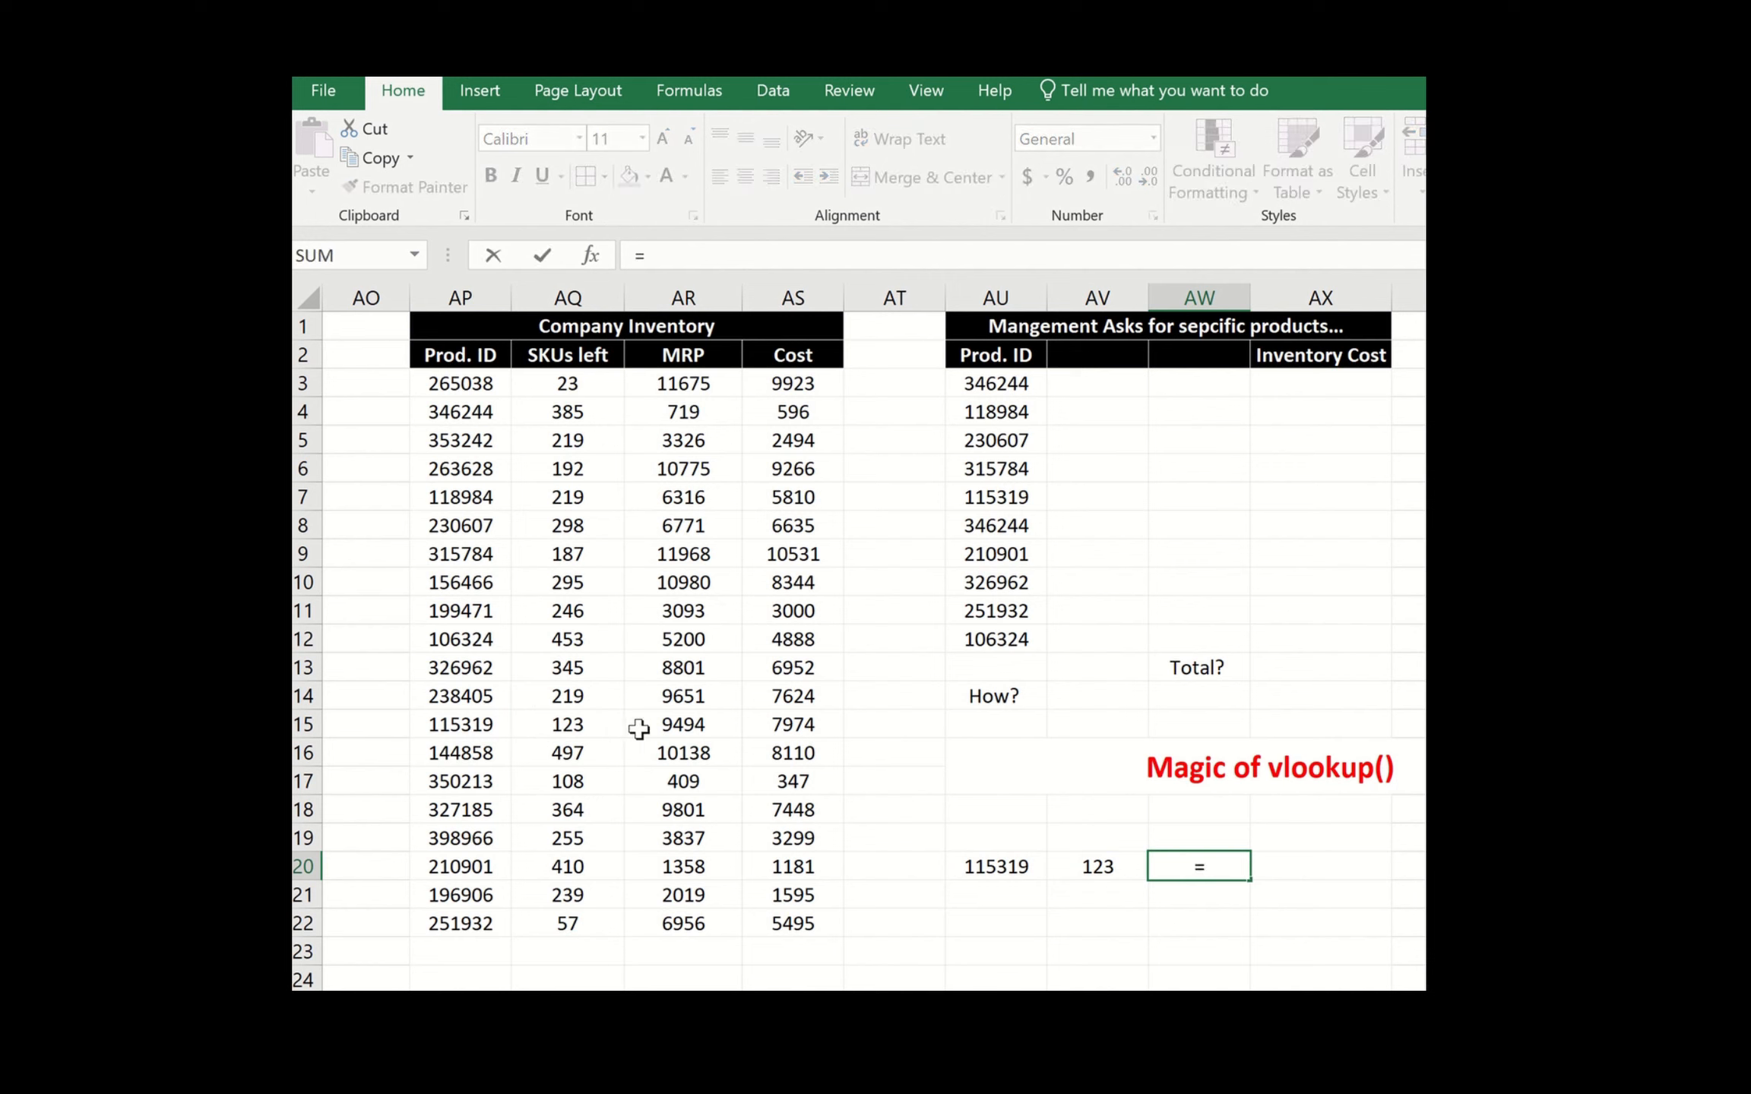
left_click(792, 724)
key("Return")
key("Up")
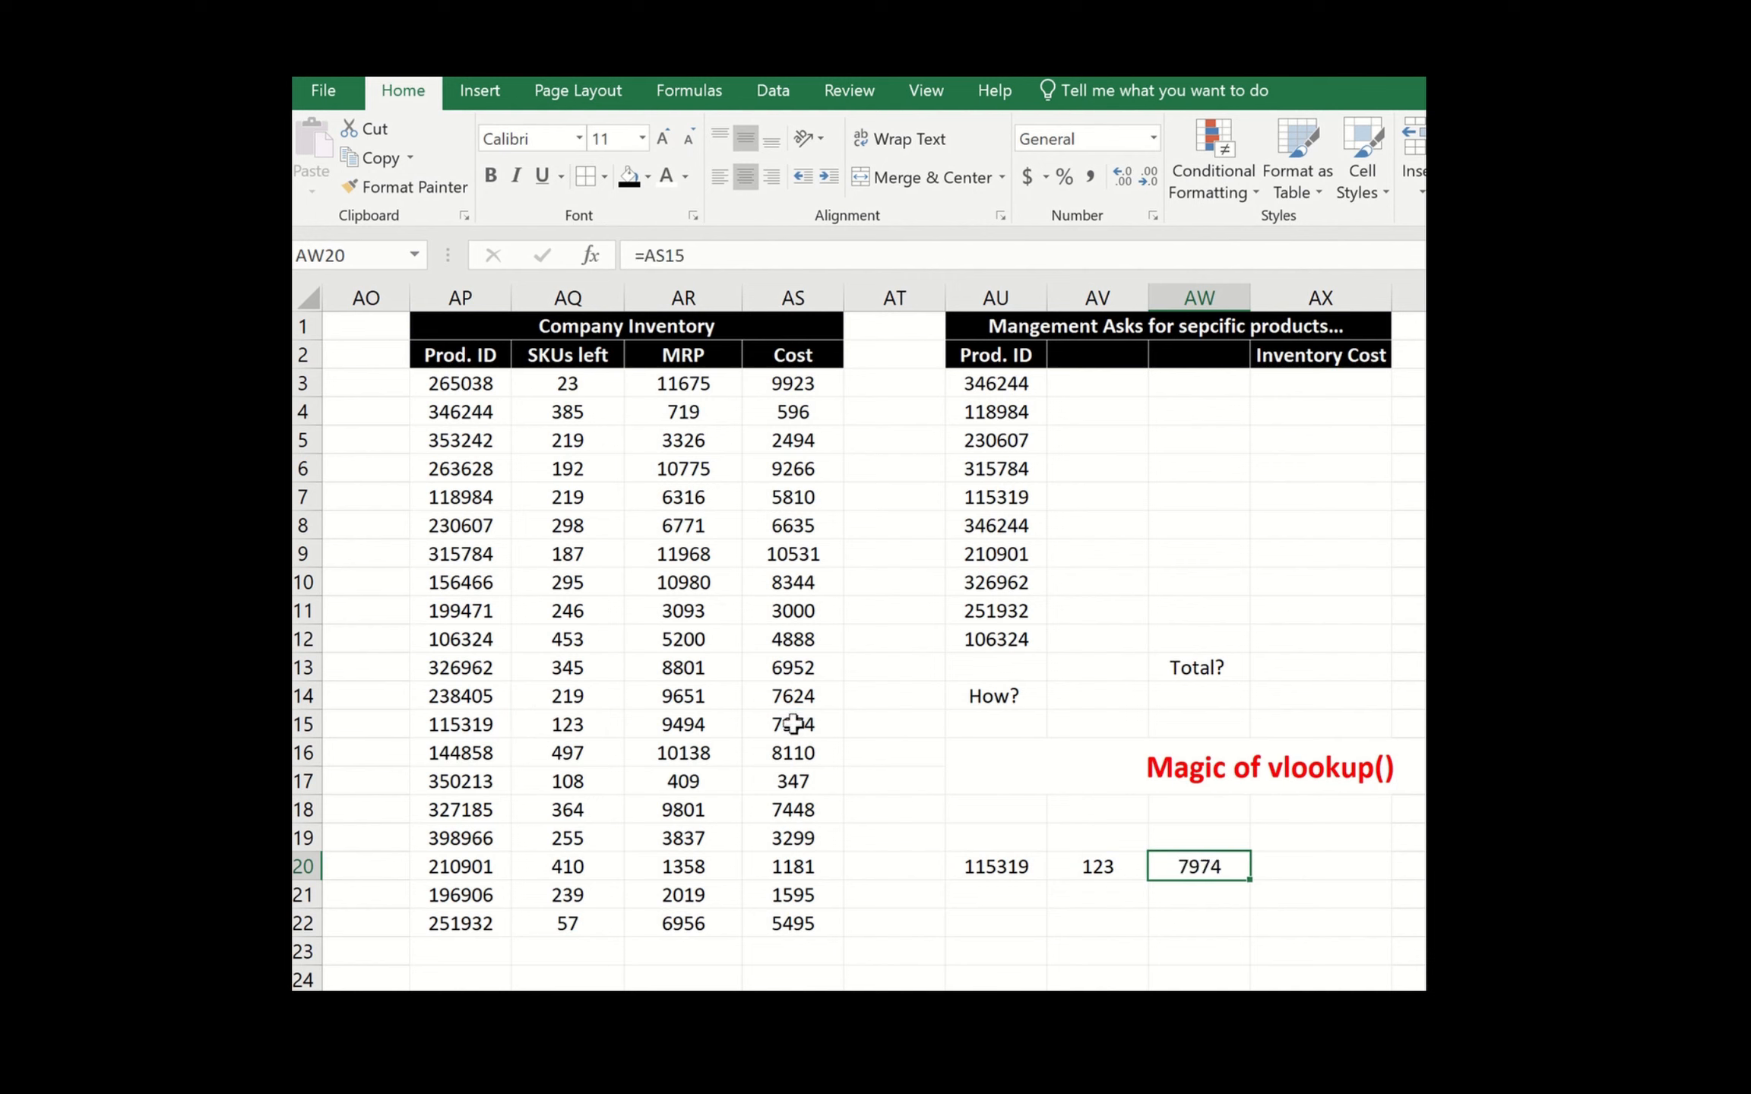
- Calculate the product's inventory cost in cell AX20 by multiplying AW20 by AV20
key("Right")
type("=")
key("Left")
type("*")
key("Left")
key("Left")
key("Return")
- Enter the headings Product in cell AU19 and SKUs in cell AV19, above the linked product values
key("Up")
key("Left")
key("Left")
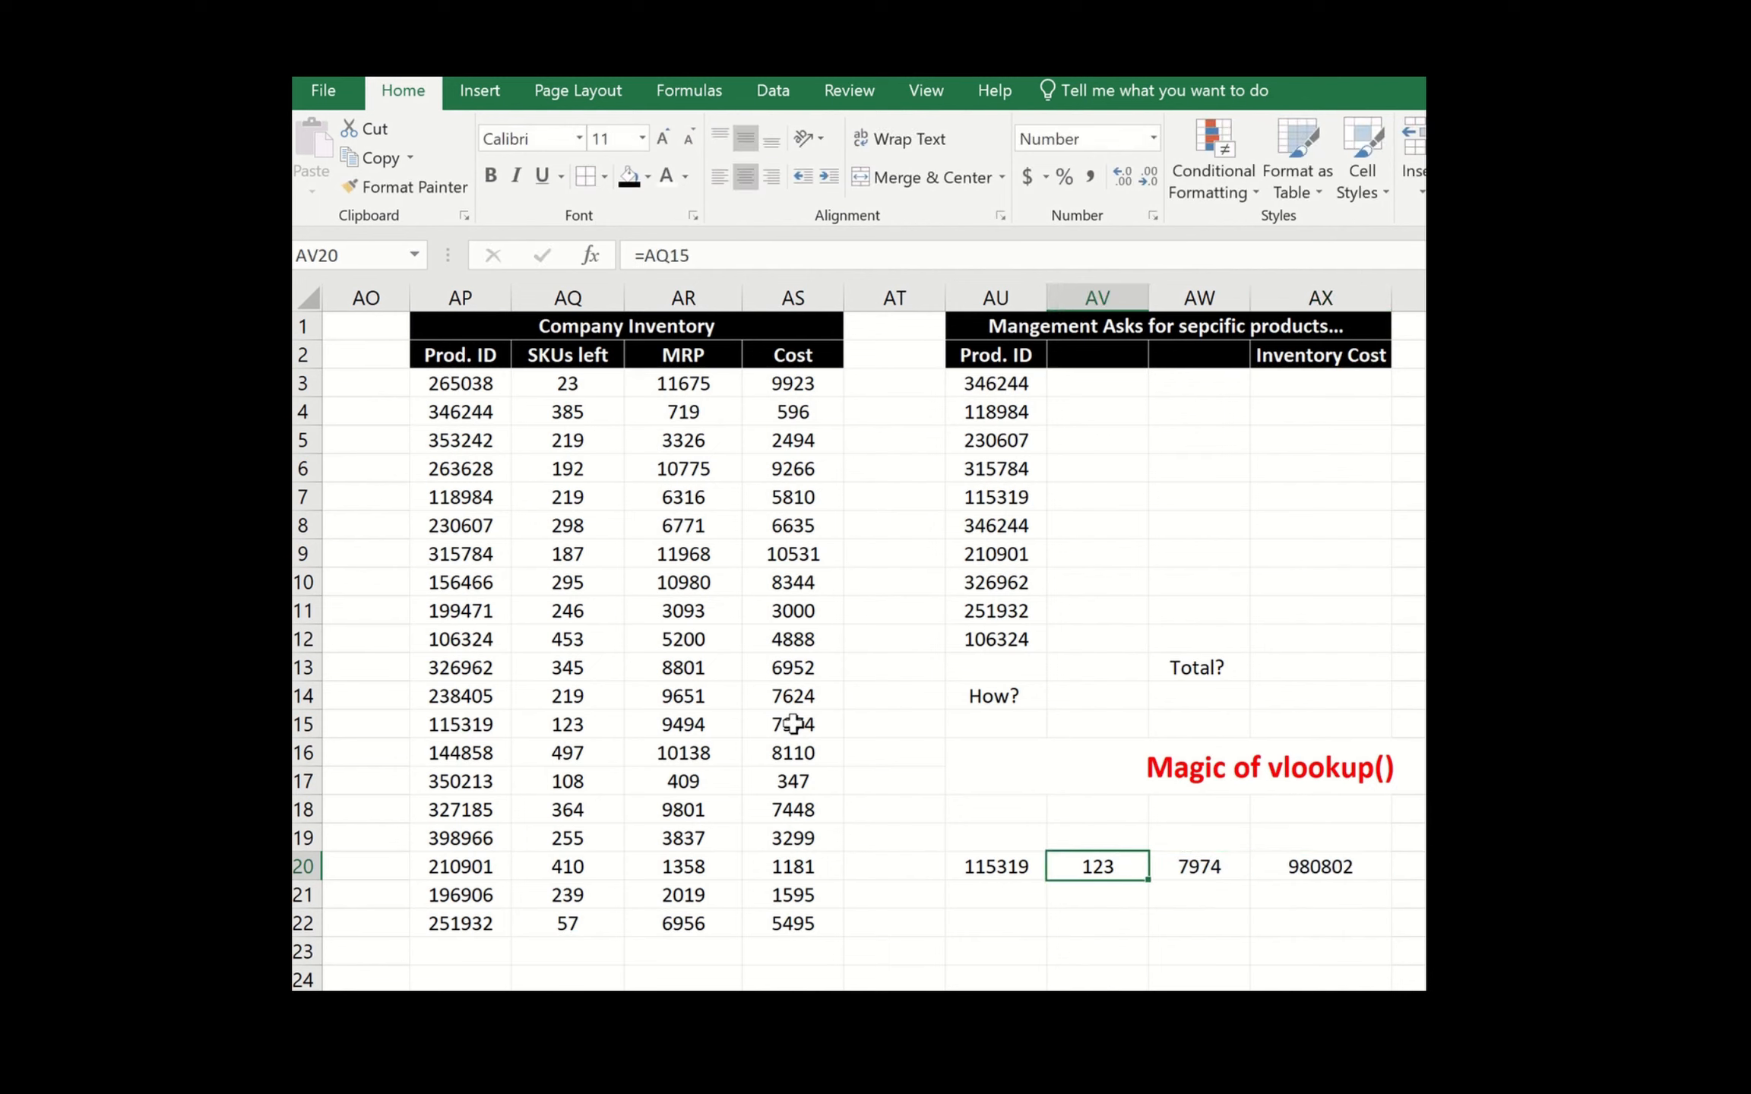
key("Left")
key("Up")
type("Prod")
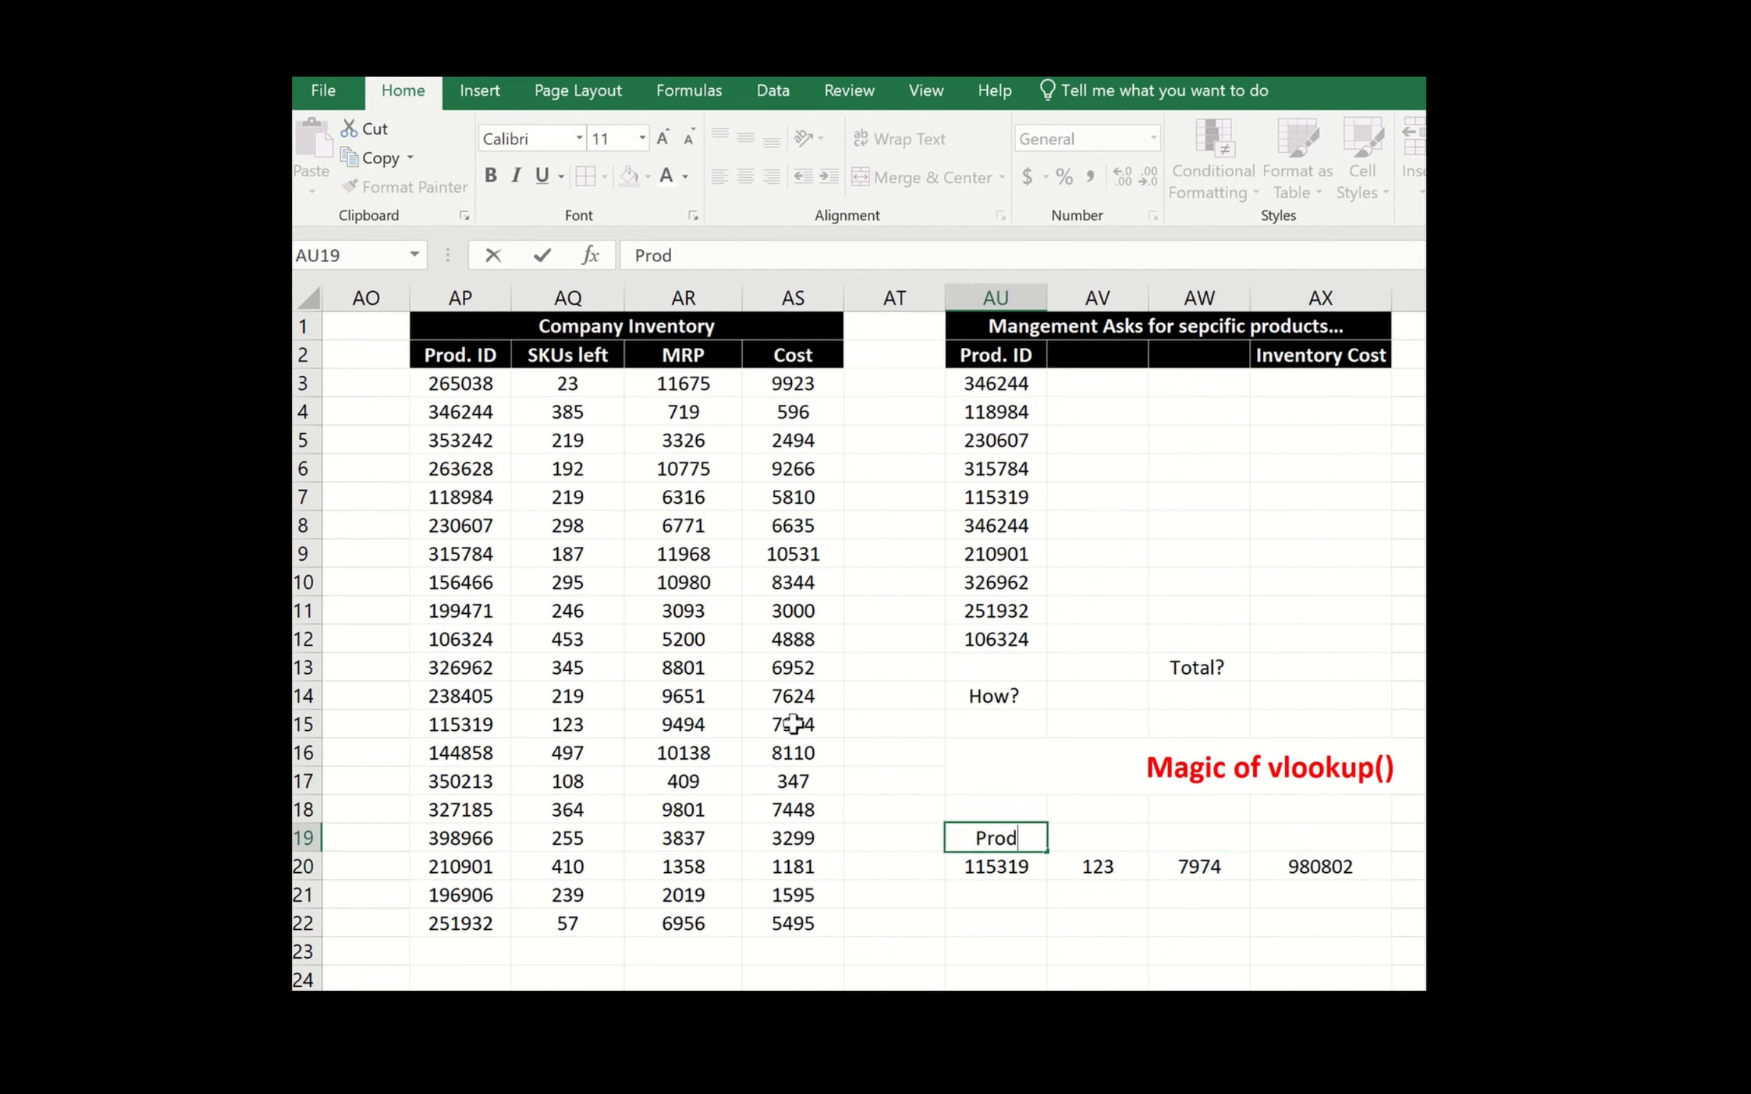
type("uct")
key("Tab")
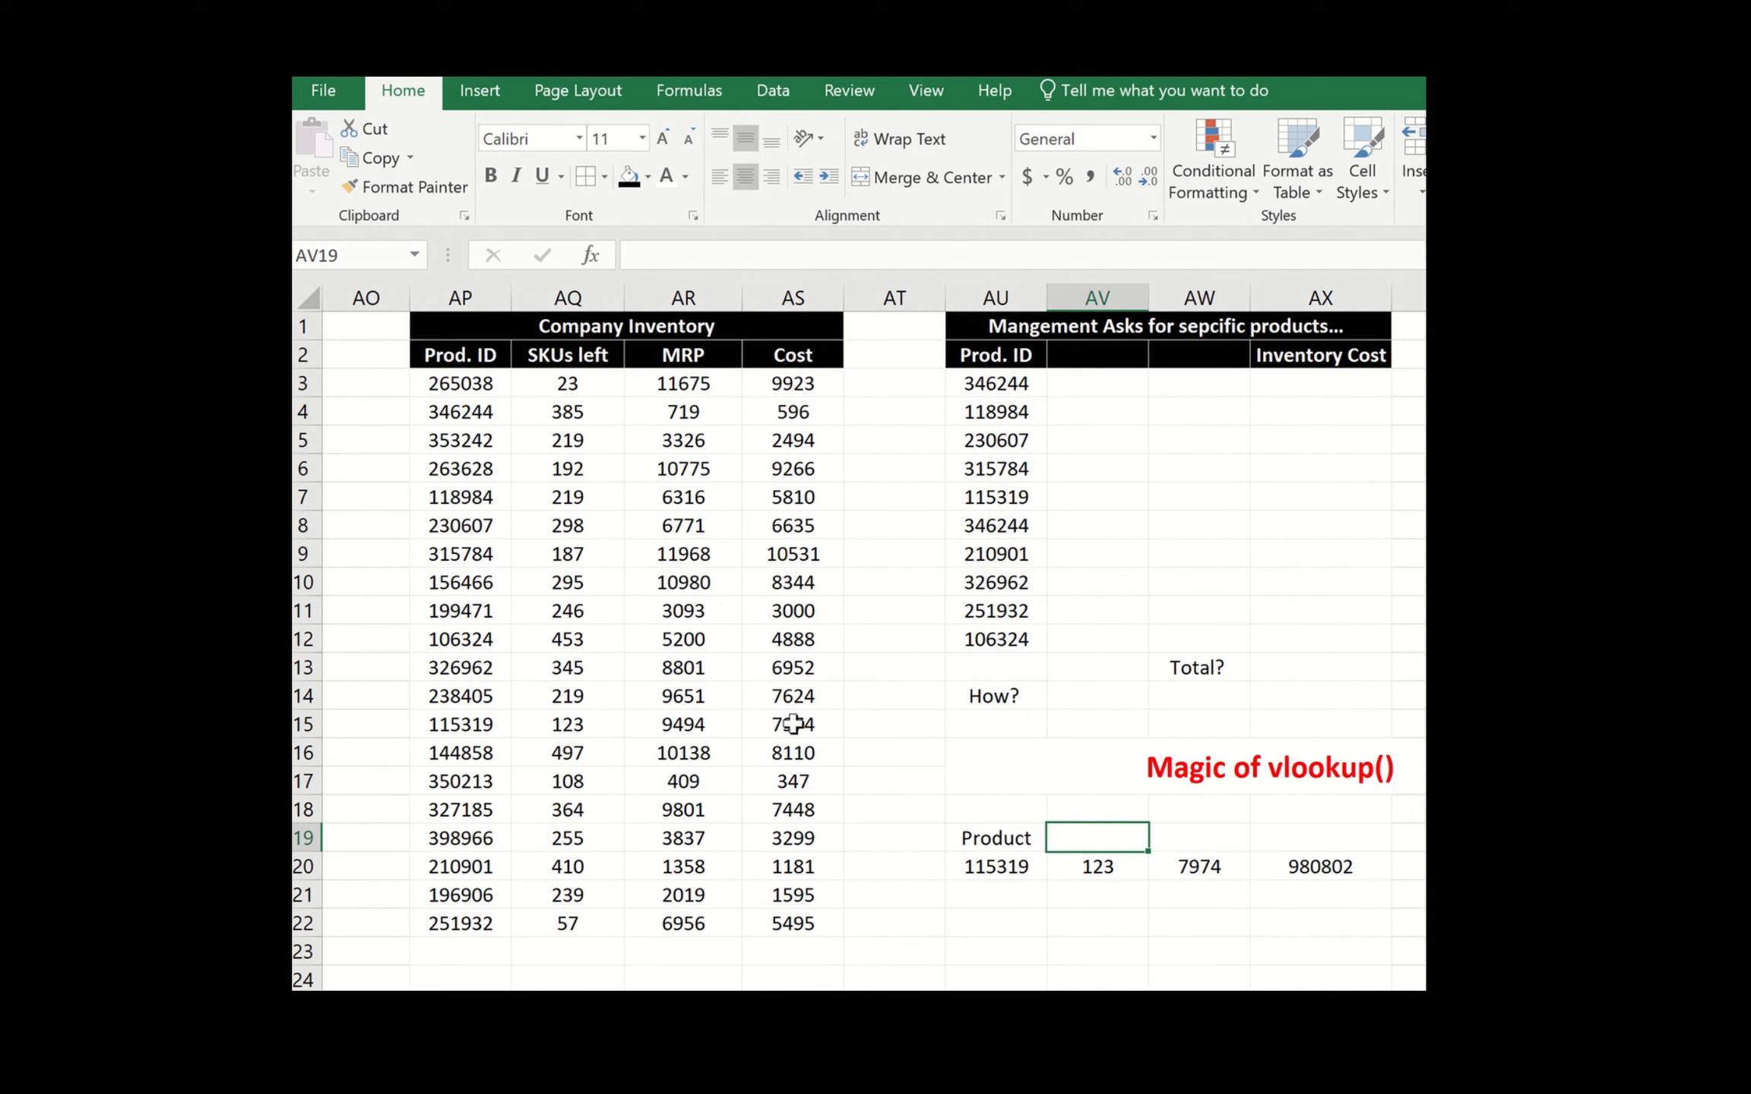
type("SKUs")
key("Tab")
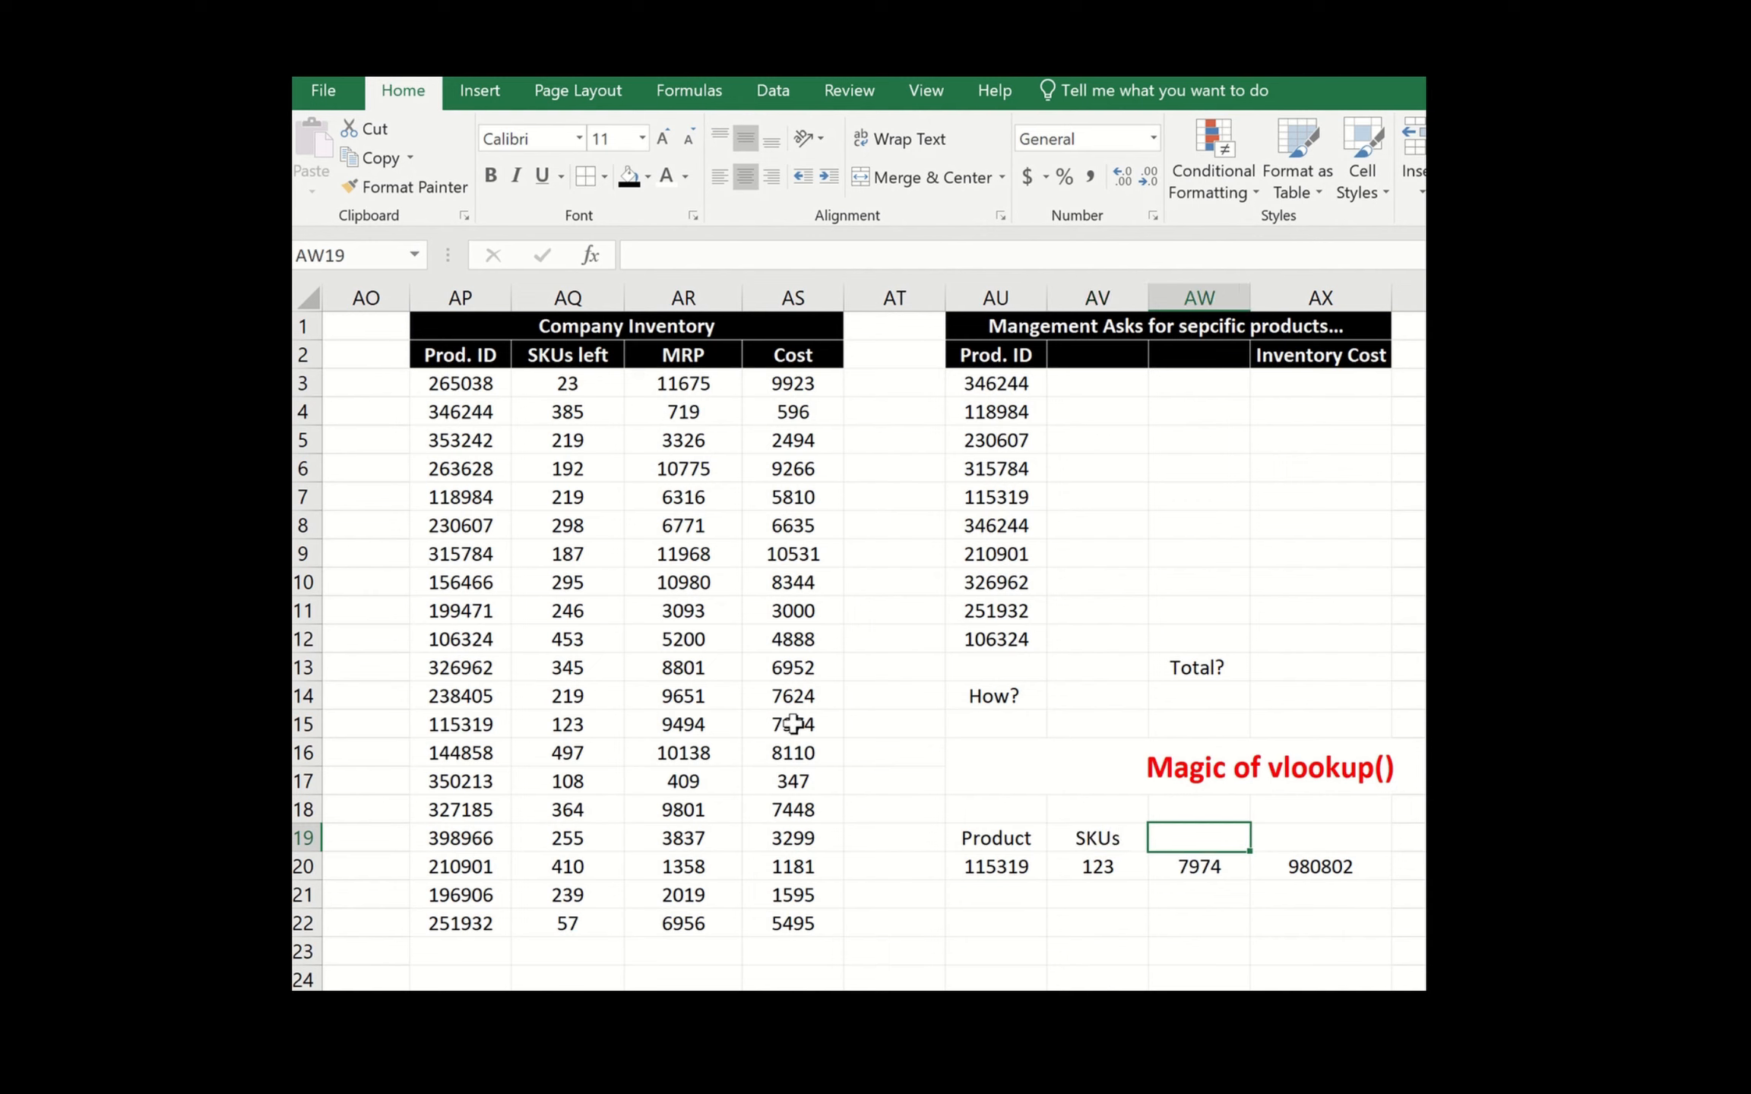
- Enter the headings Cost in cell AW19 and Total Cost in cell AX19
type("M")
key("BackSpace")
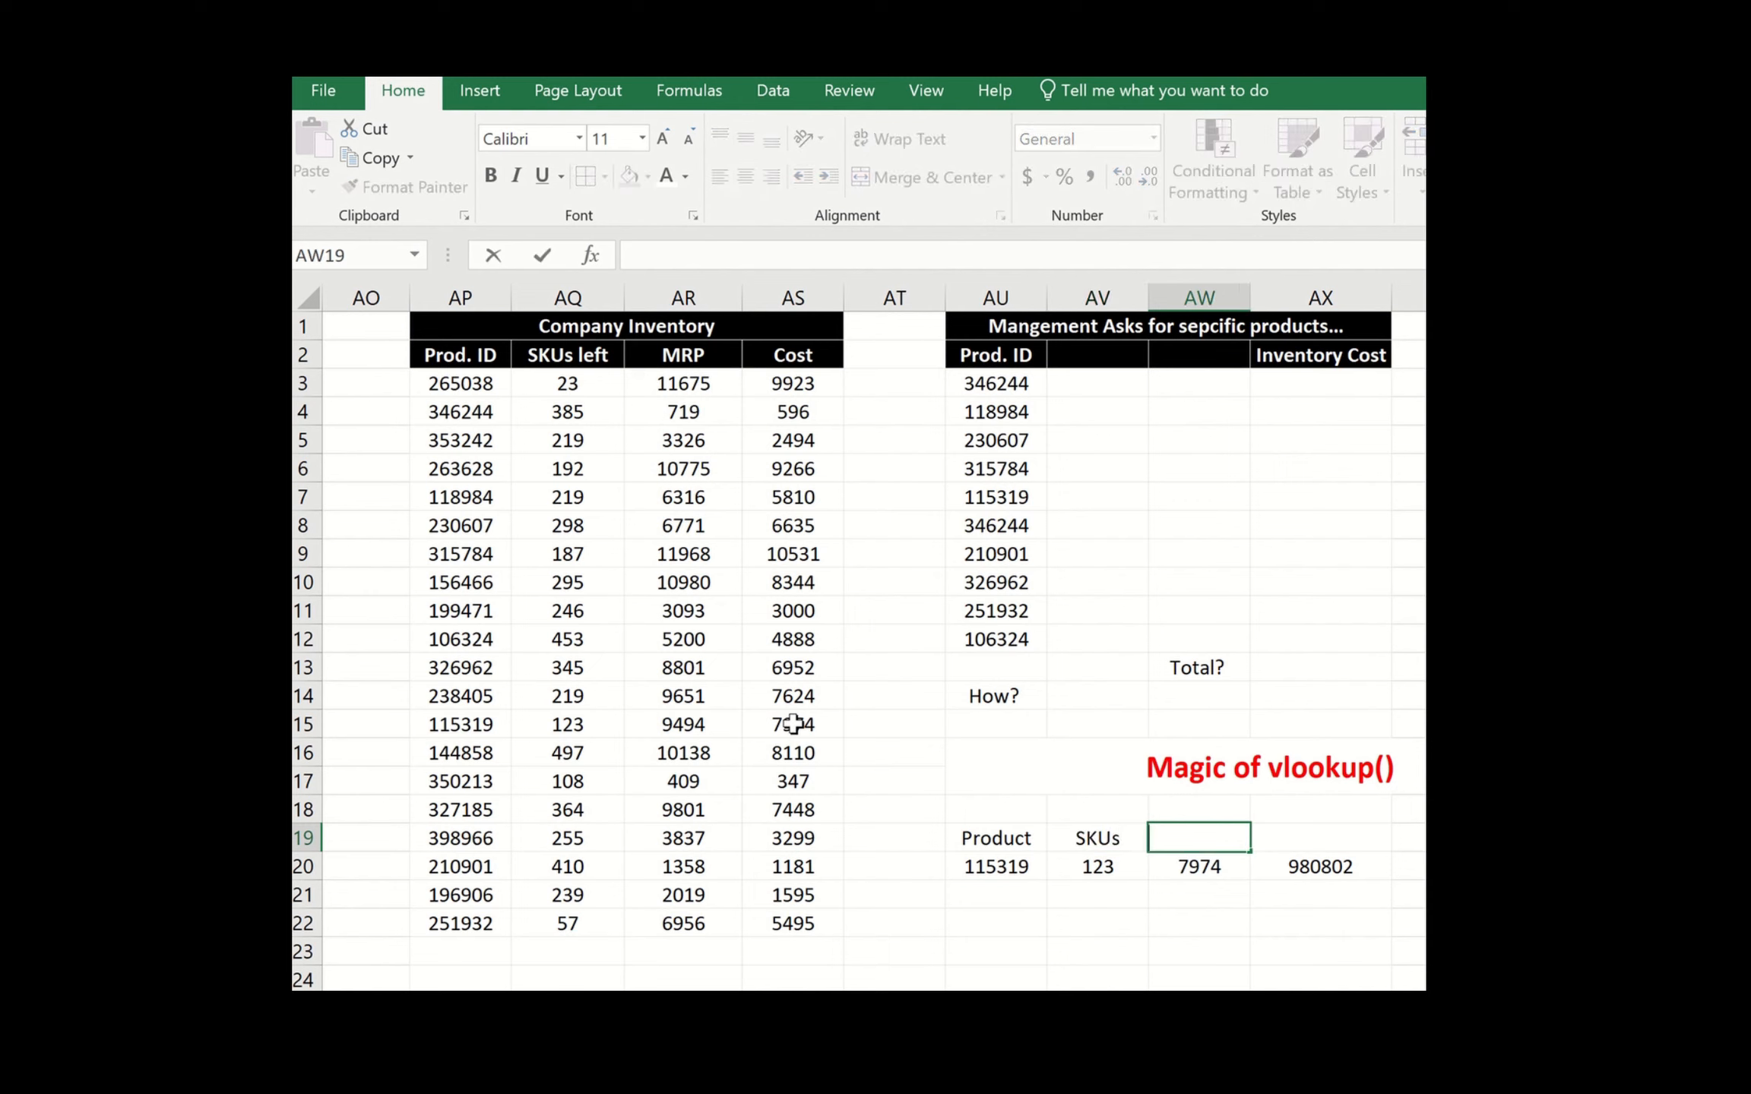
type("Cost")
key("Tab")
type("Toal")
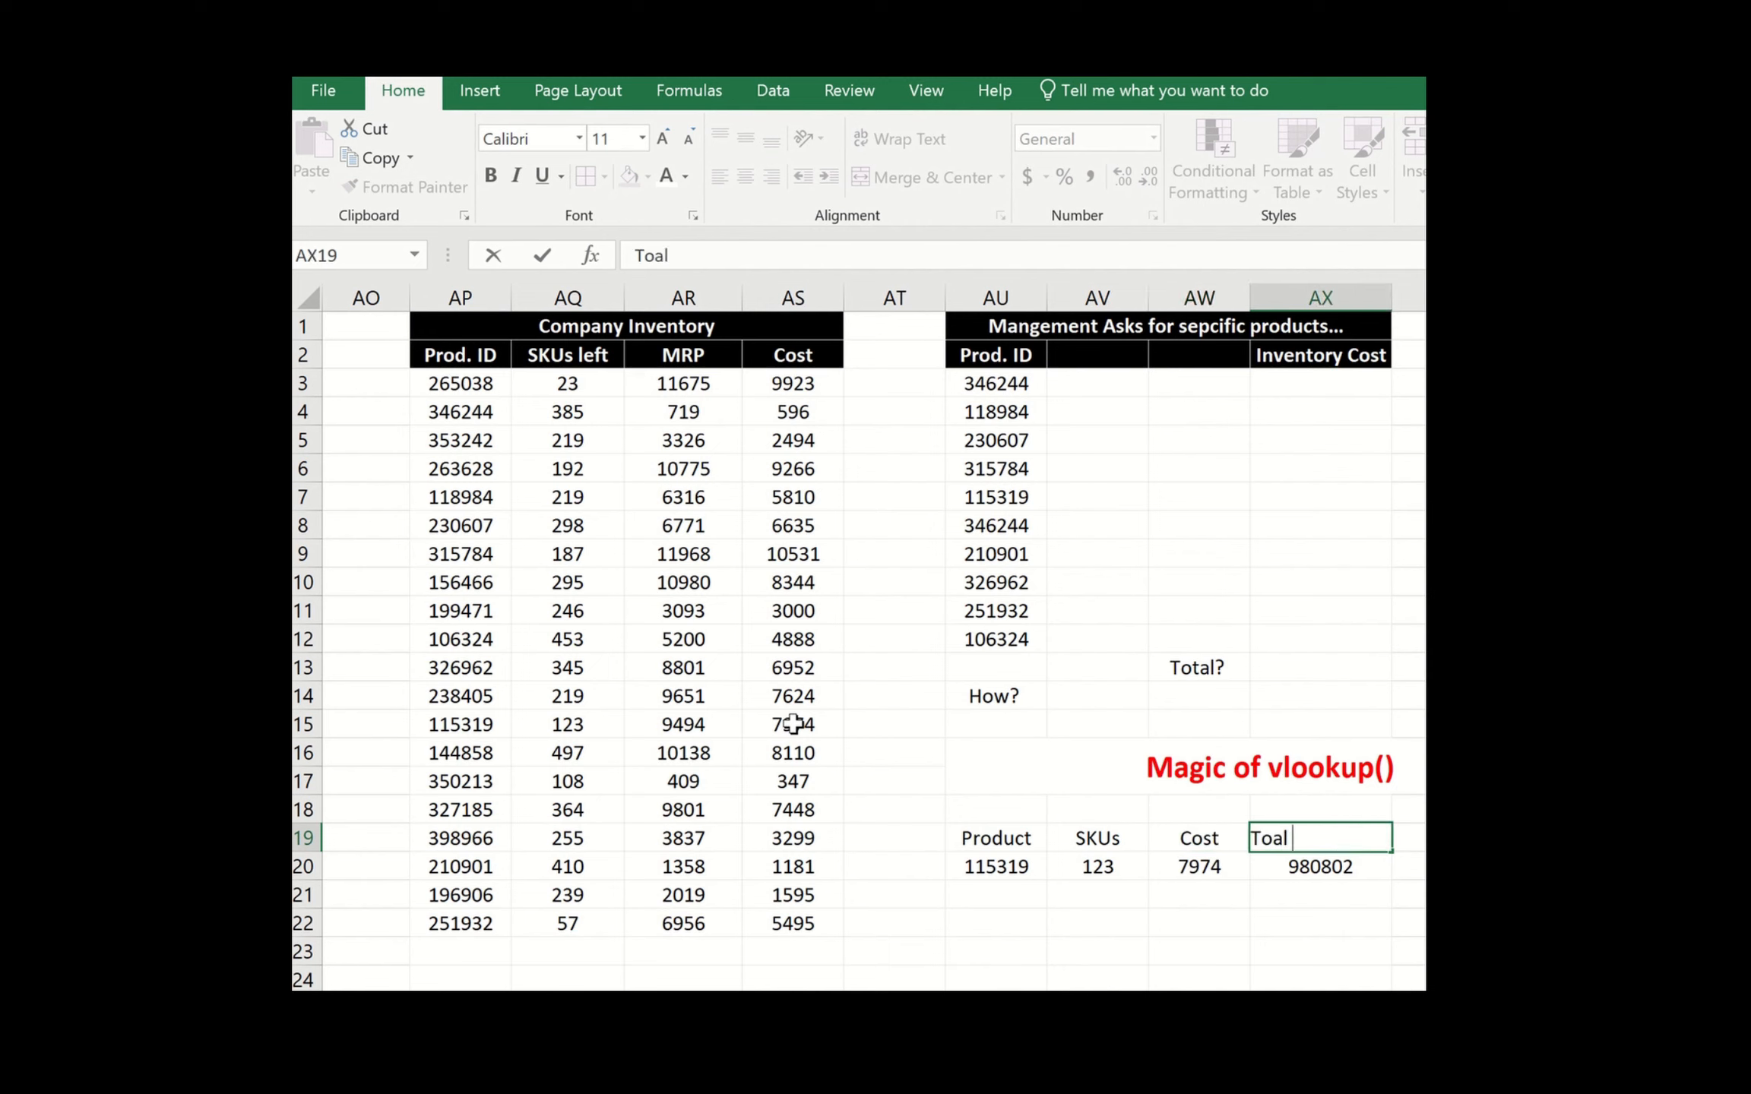
key("BackSpace")
key("BackSpace")
type("tal Cost")
key("Return")
key("Up")
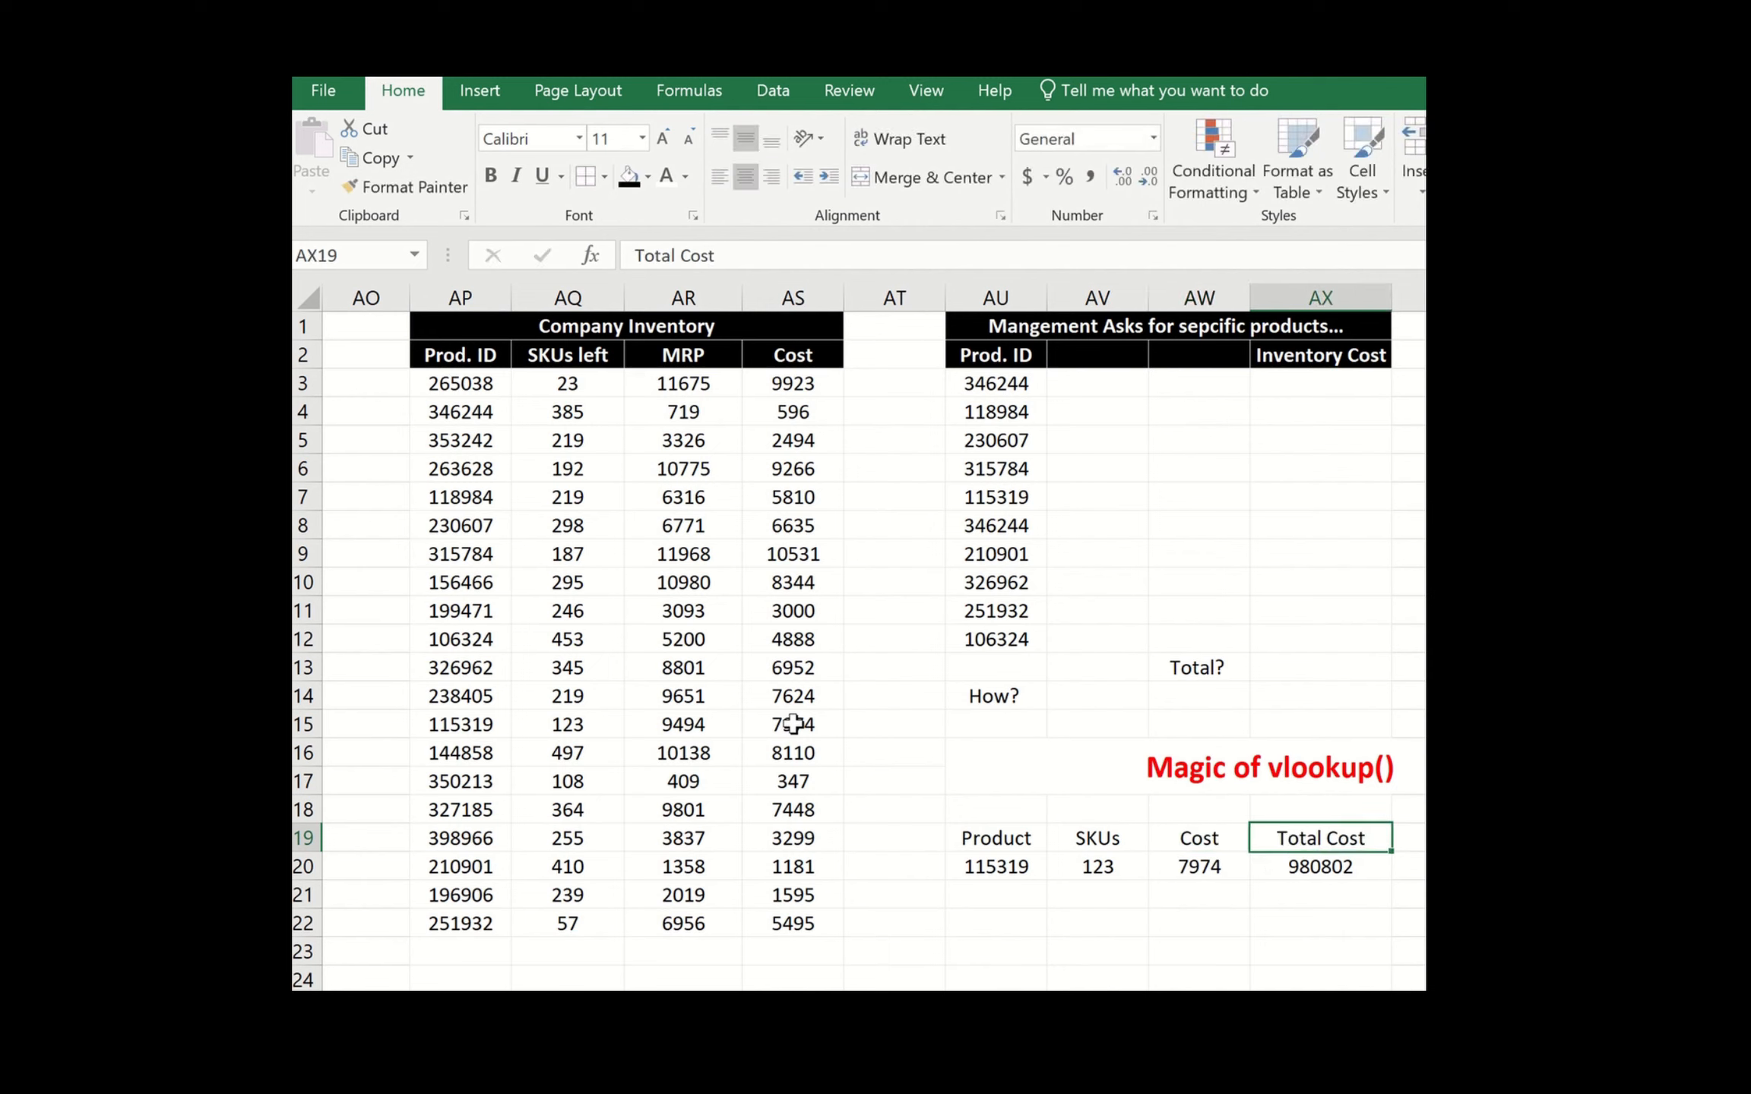
- Fill the manual calculation block AU19:AX20 with standard red
key("ctrl+a")
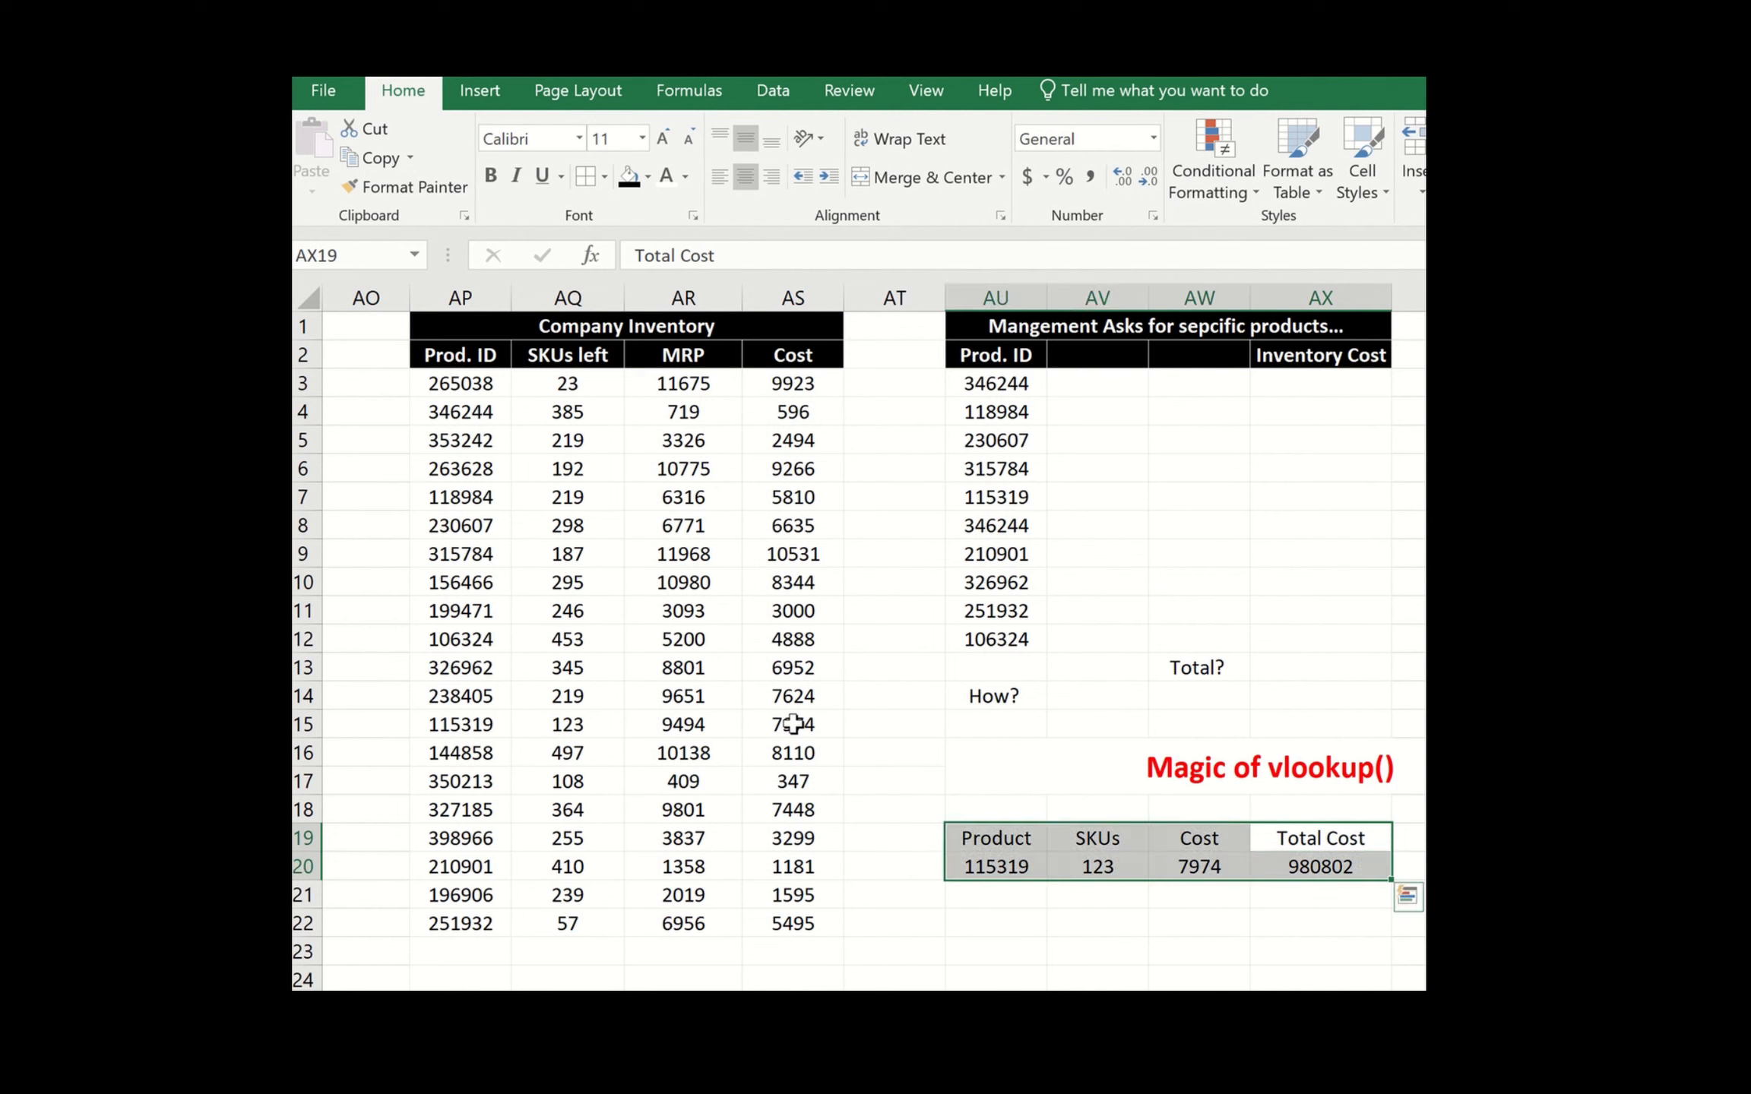
left_click(648, 177)
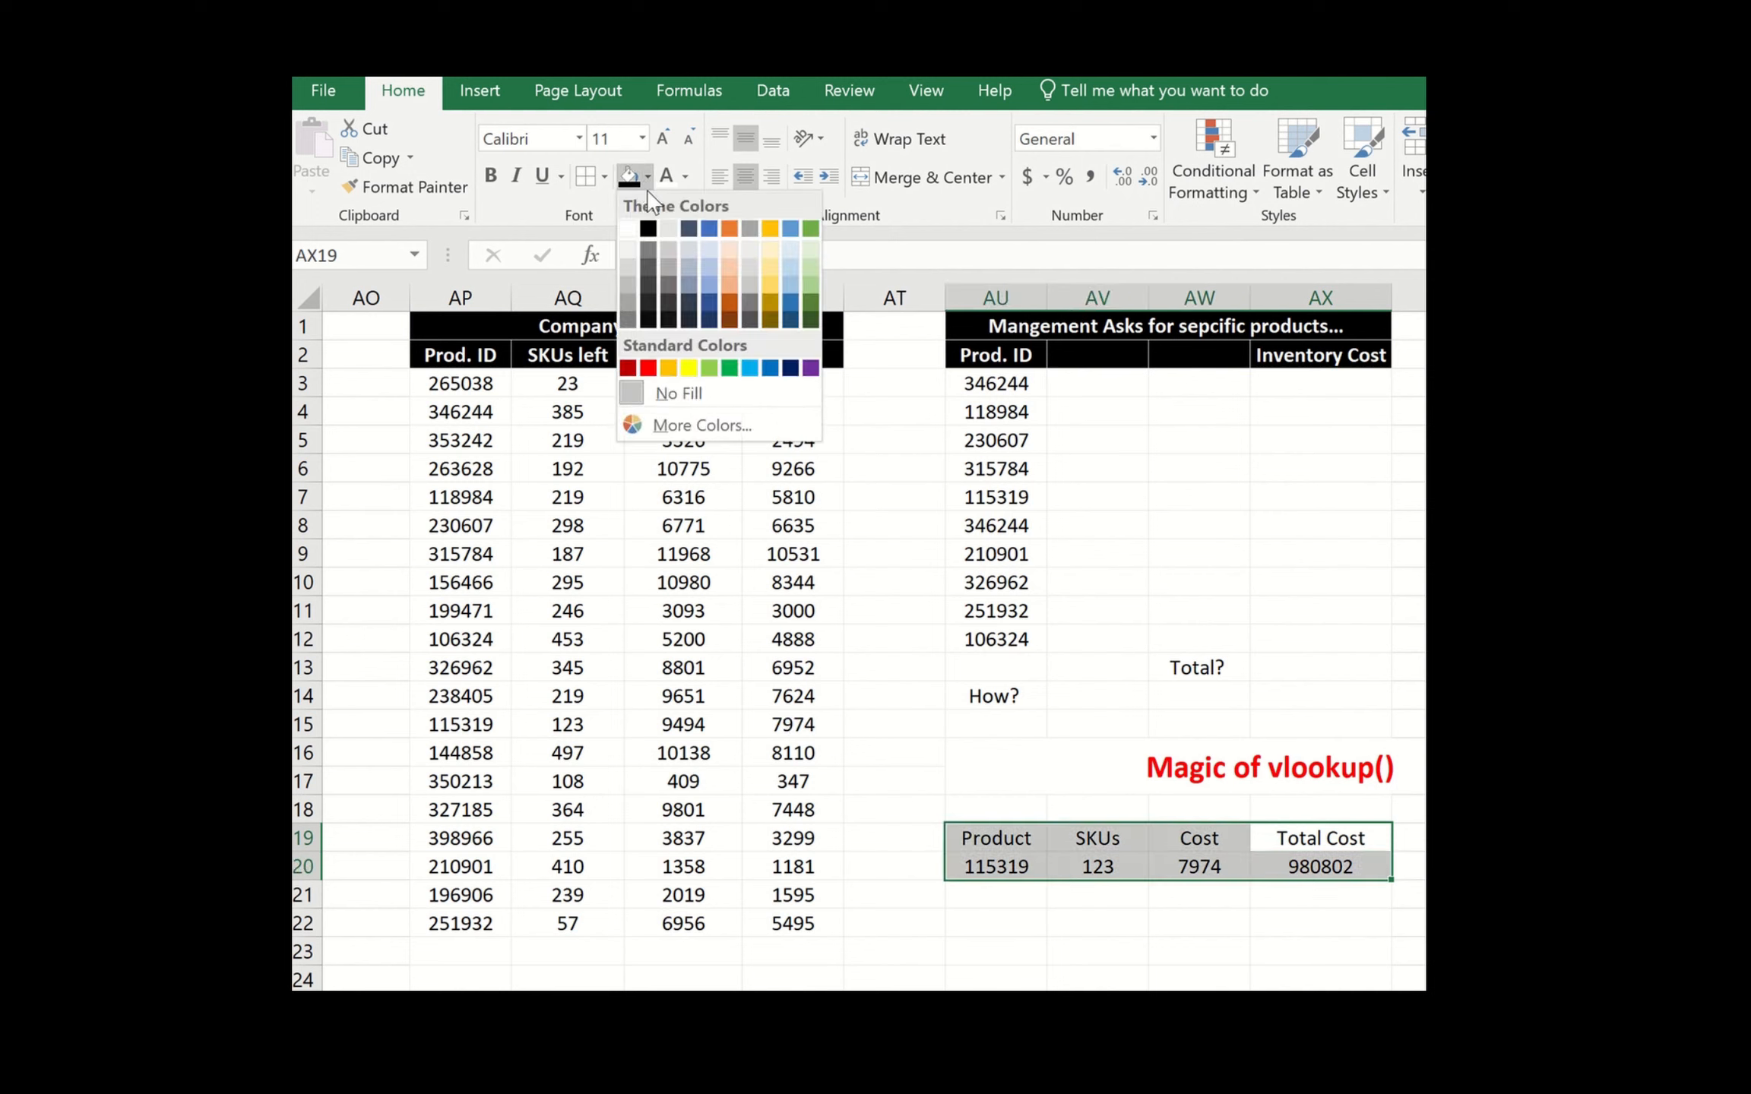
left_click(648, 369)
left_click(996, 639)
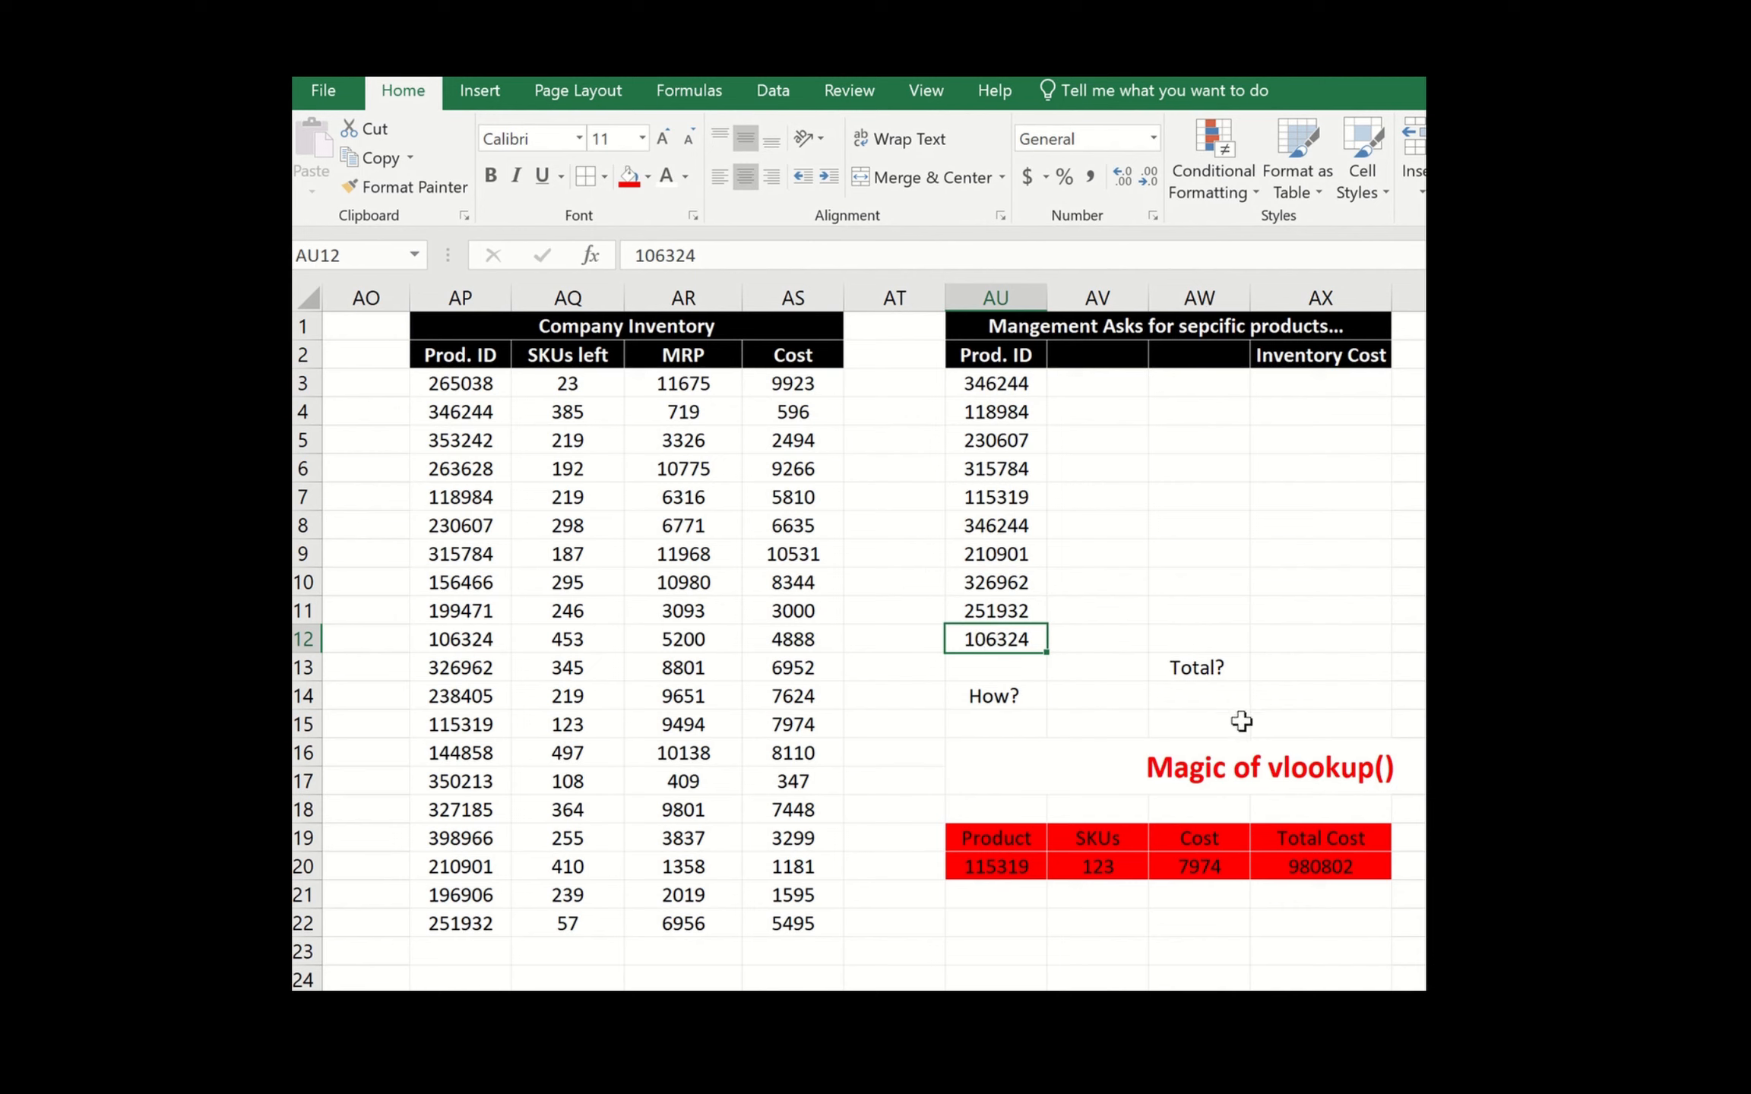
- Delete the contents of AU19:AX20 and remove its red fill by filling the block from blank cell AU21
left_click_drag(1026, 850, 1337, 858)
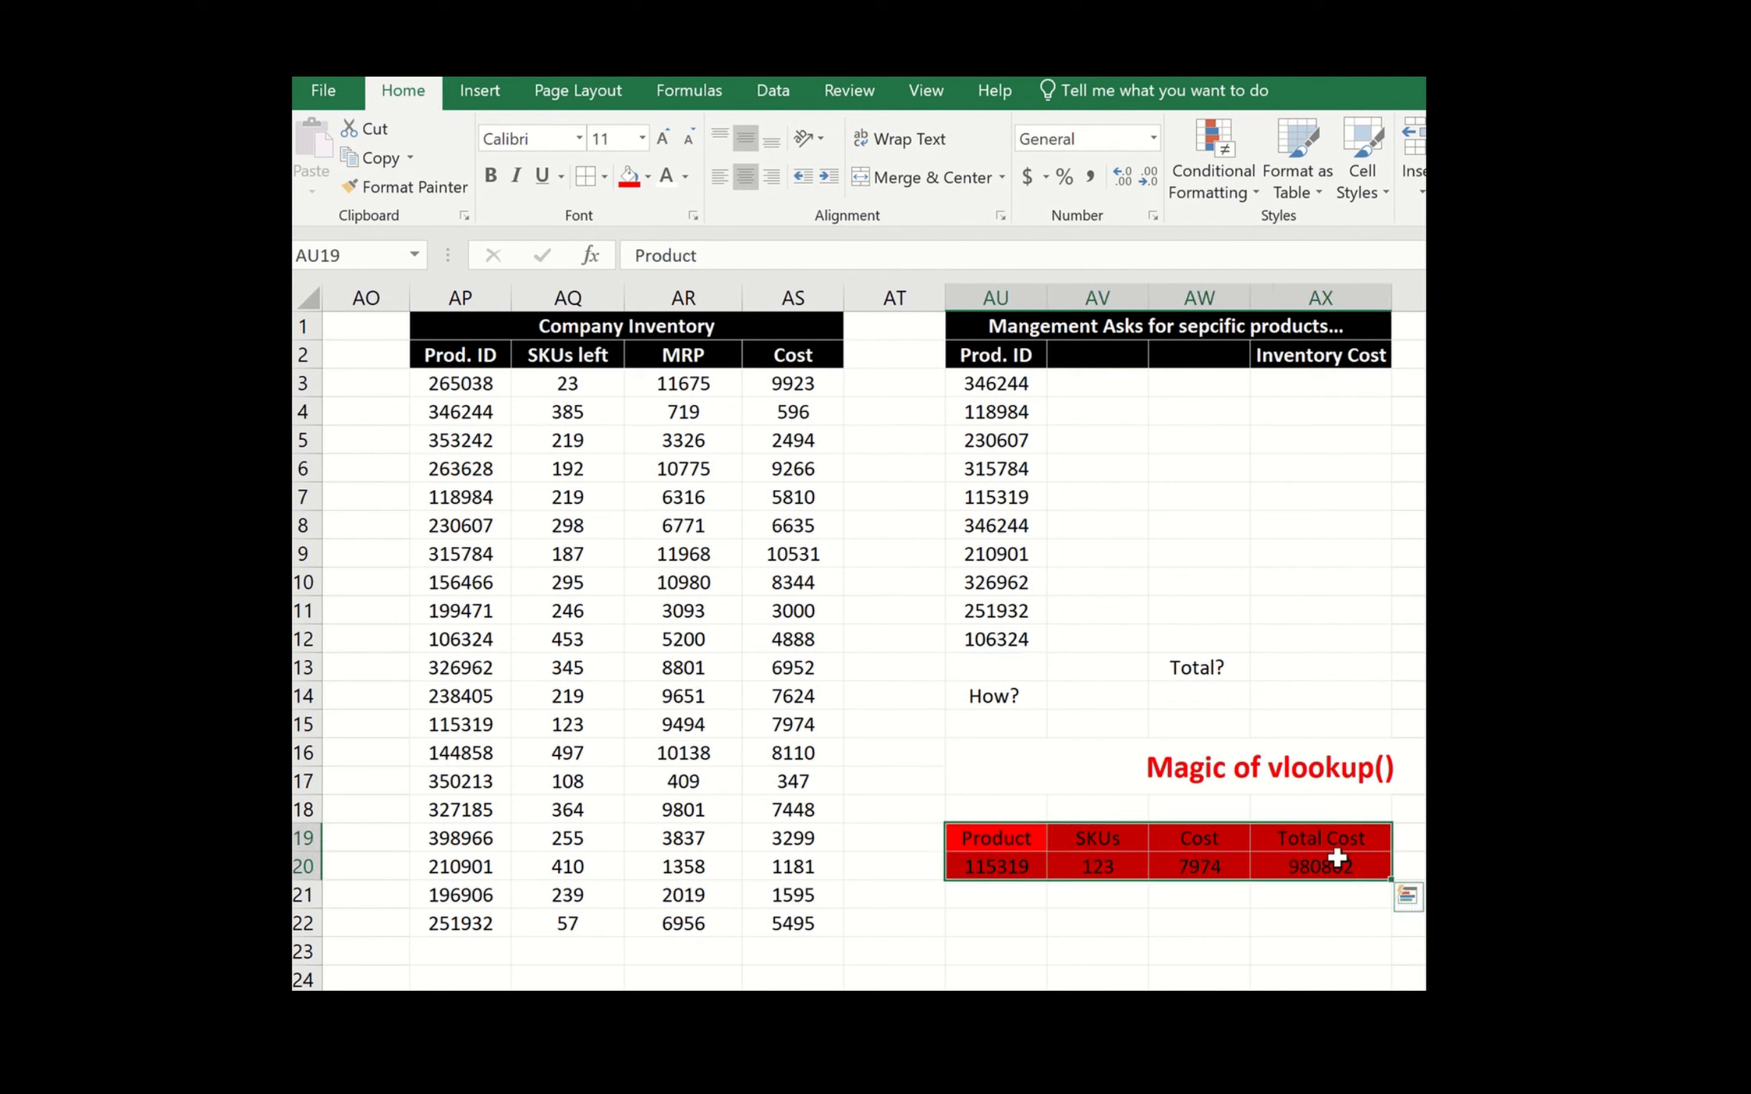
key("Delete")
left_click(1071, 774)
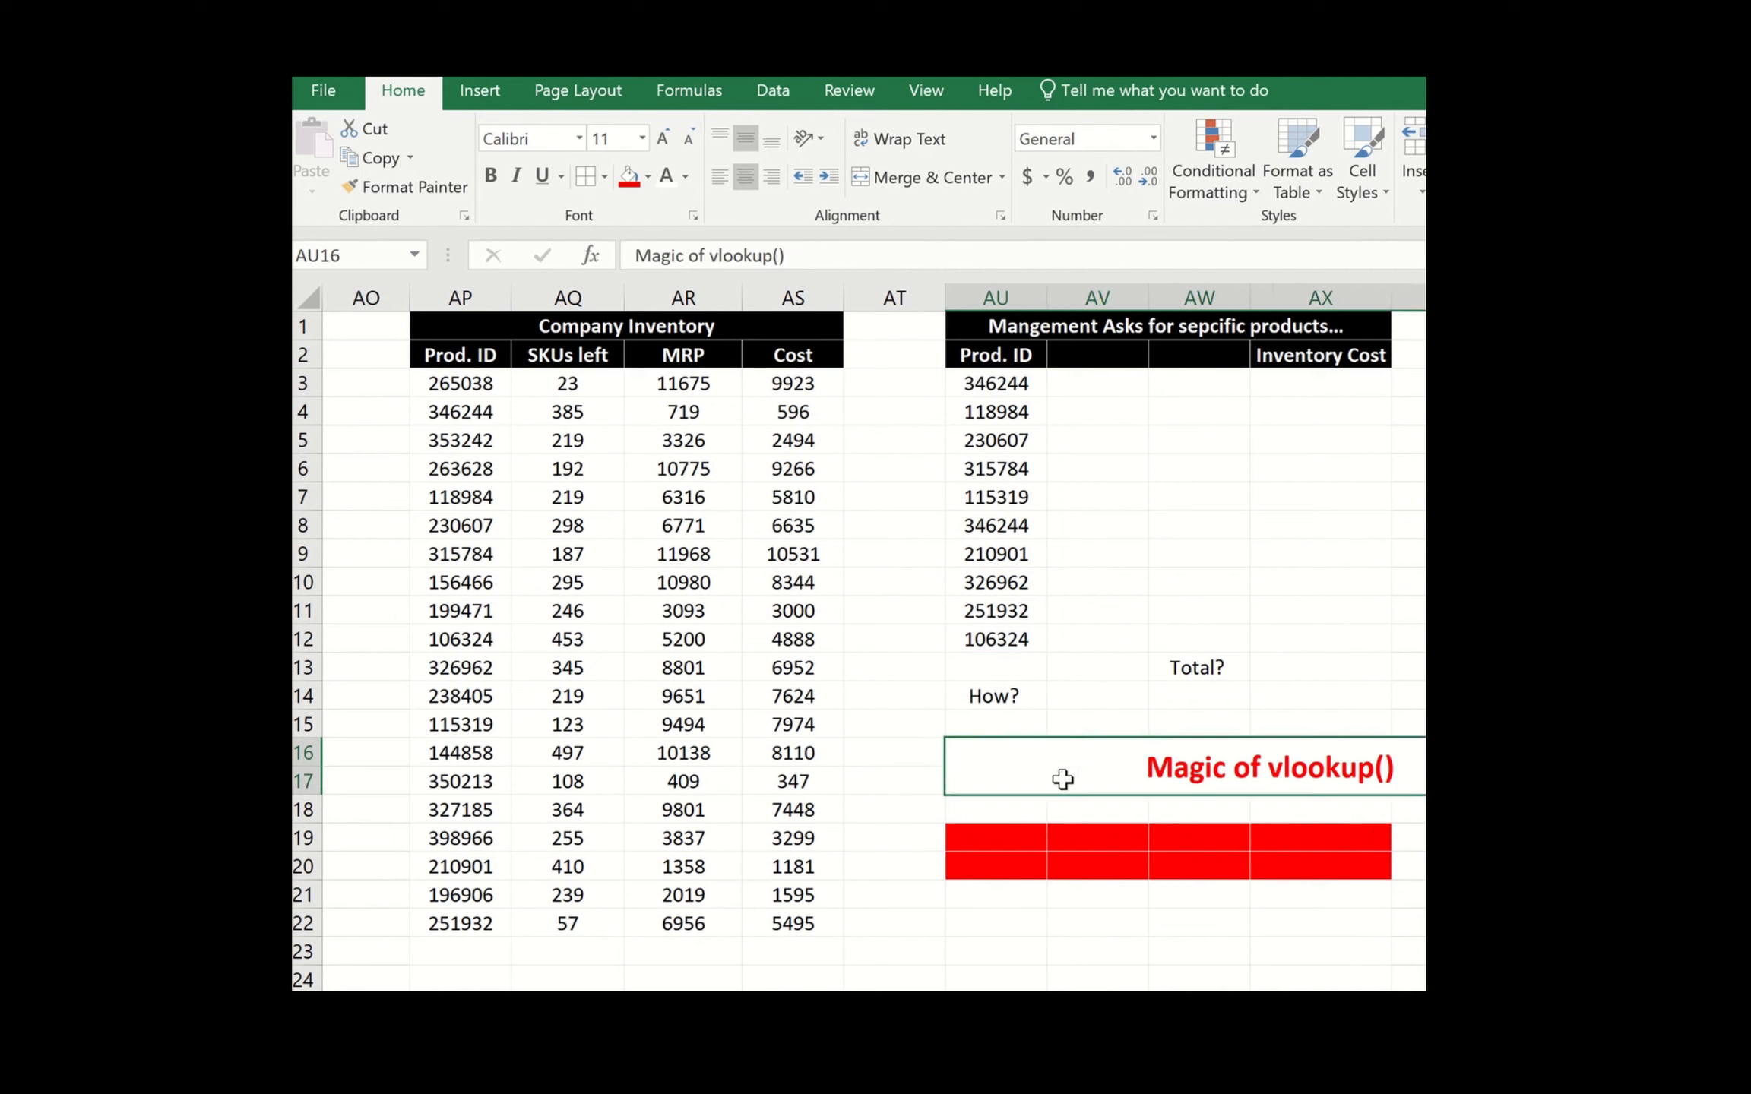
left_click(1011, 900)
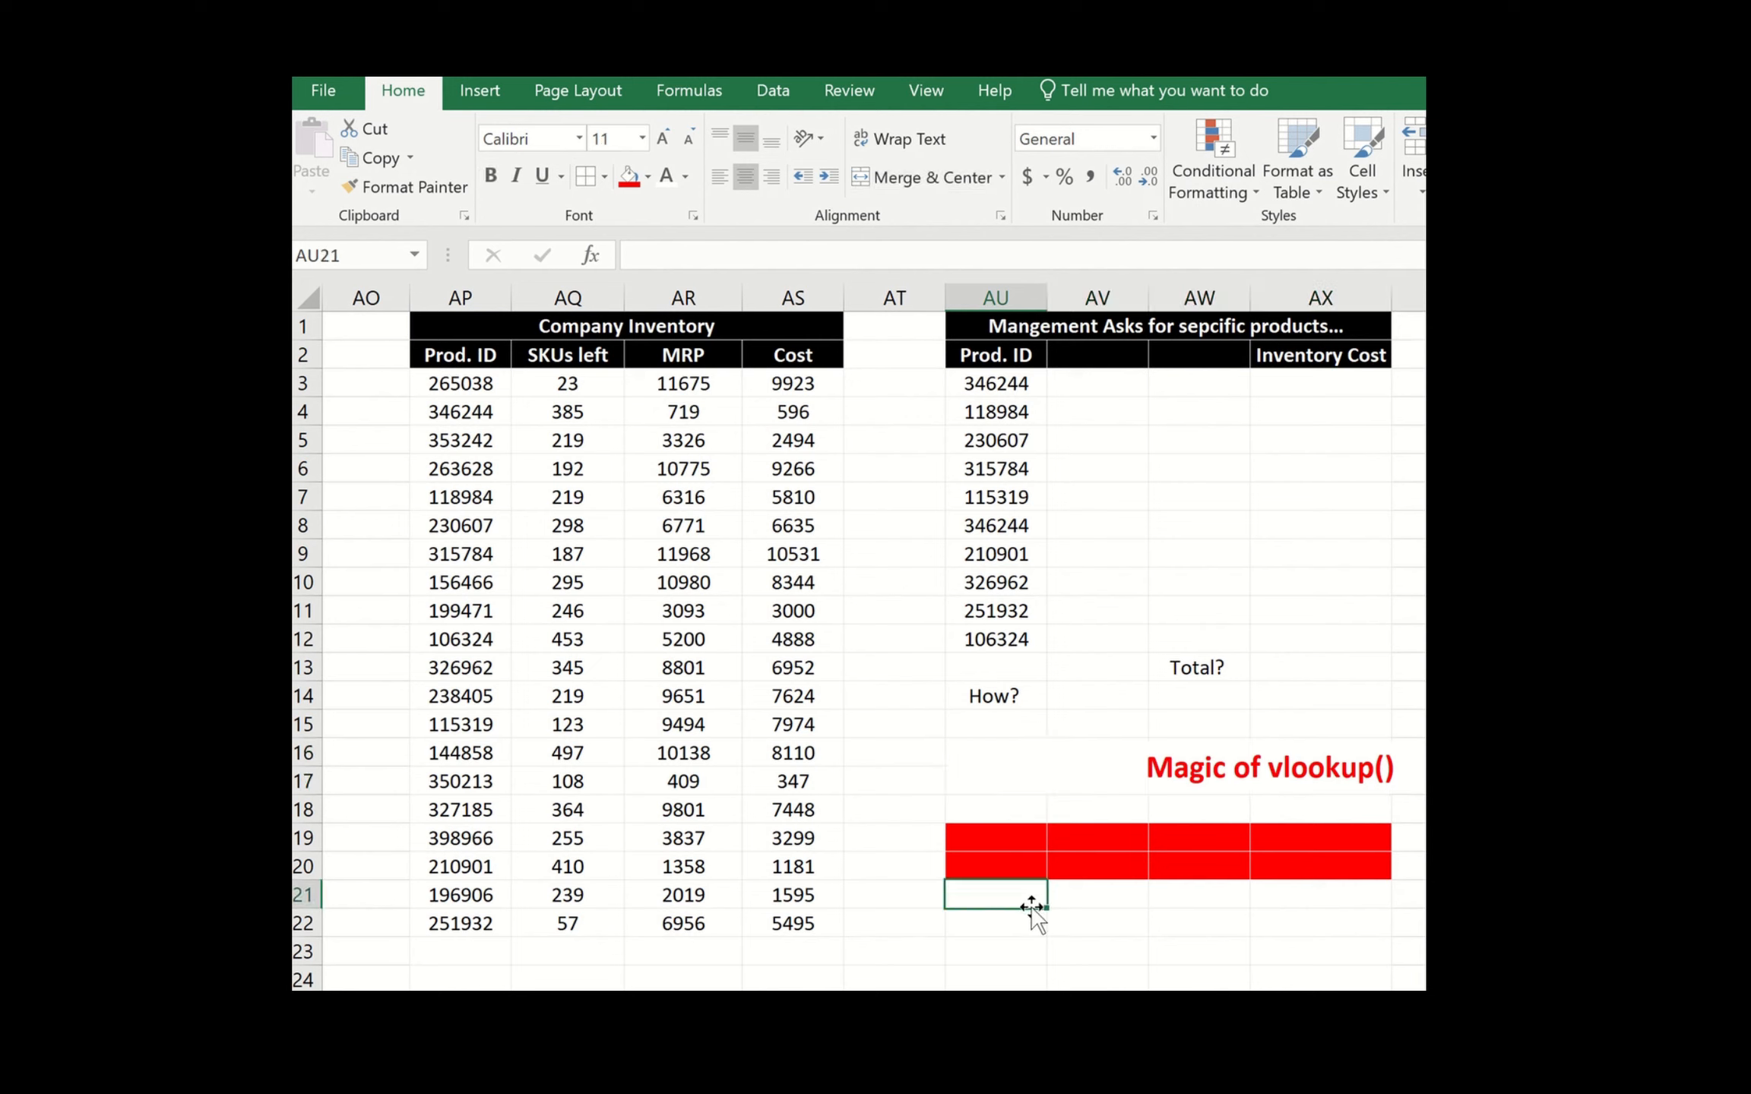
left_click_drag(1046, 911, 1037, 828)
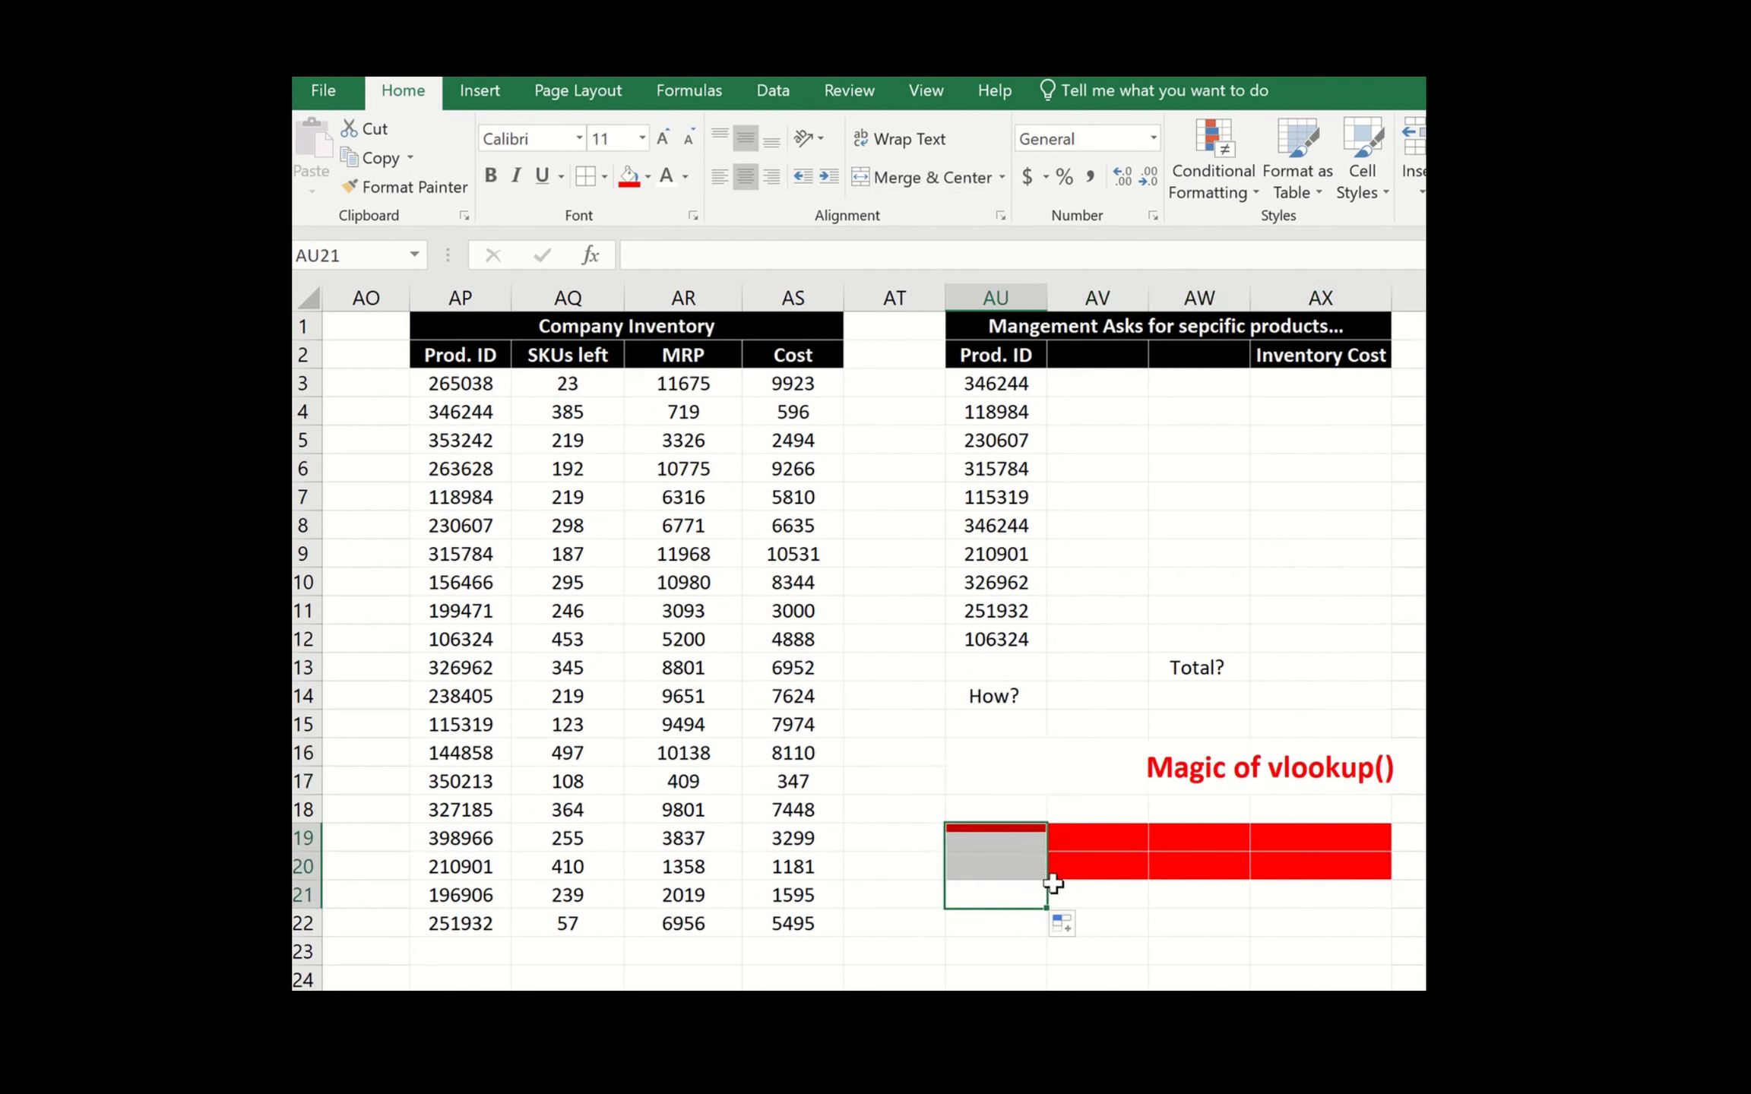
left_click_drag(1043, 910, 1380, 908)
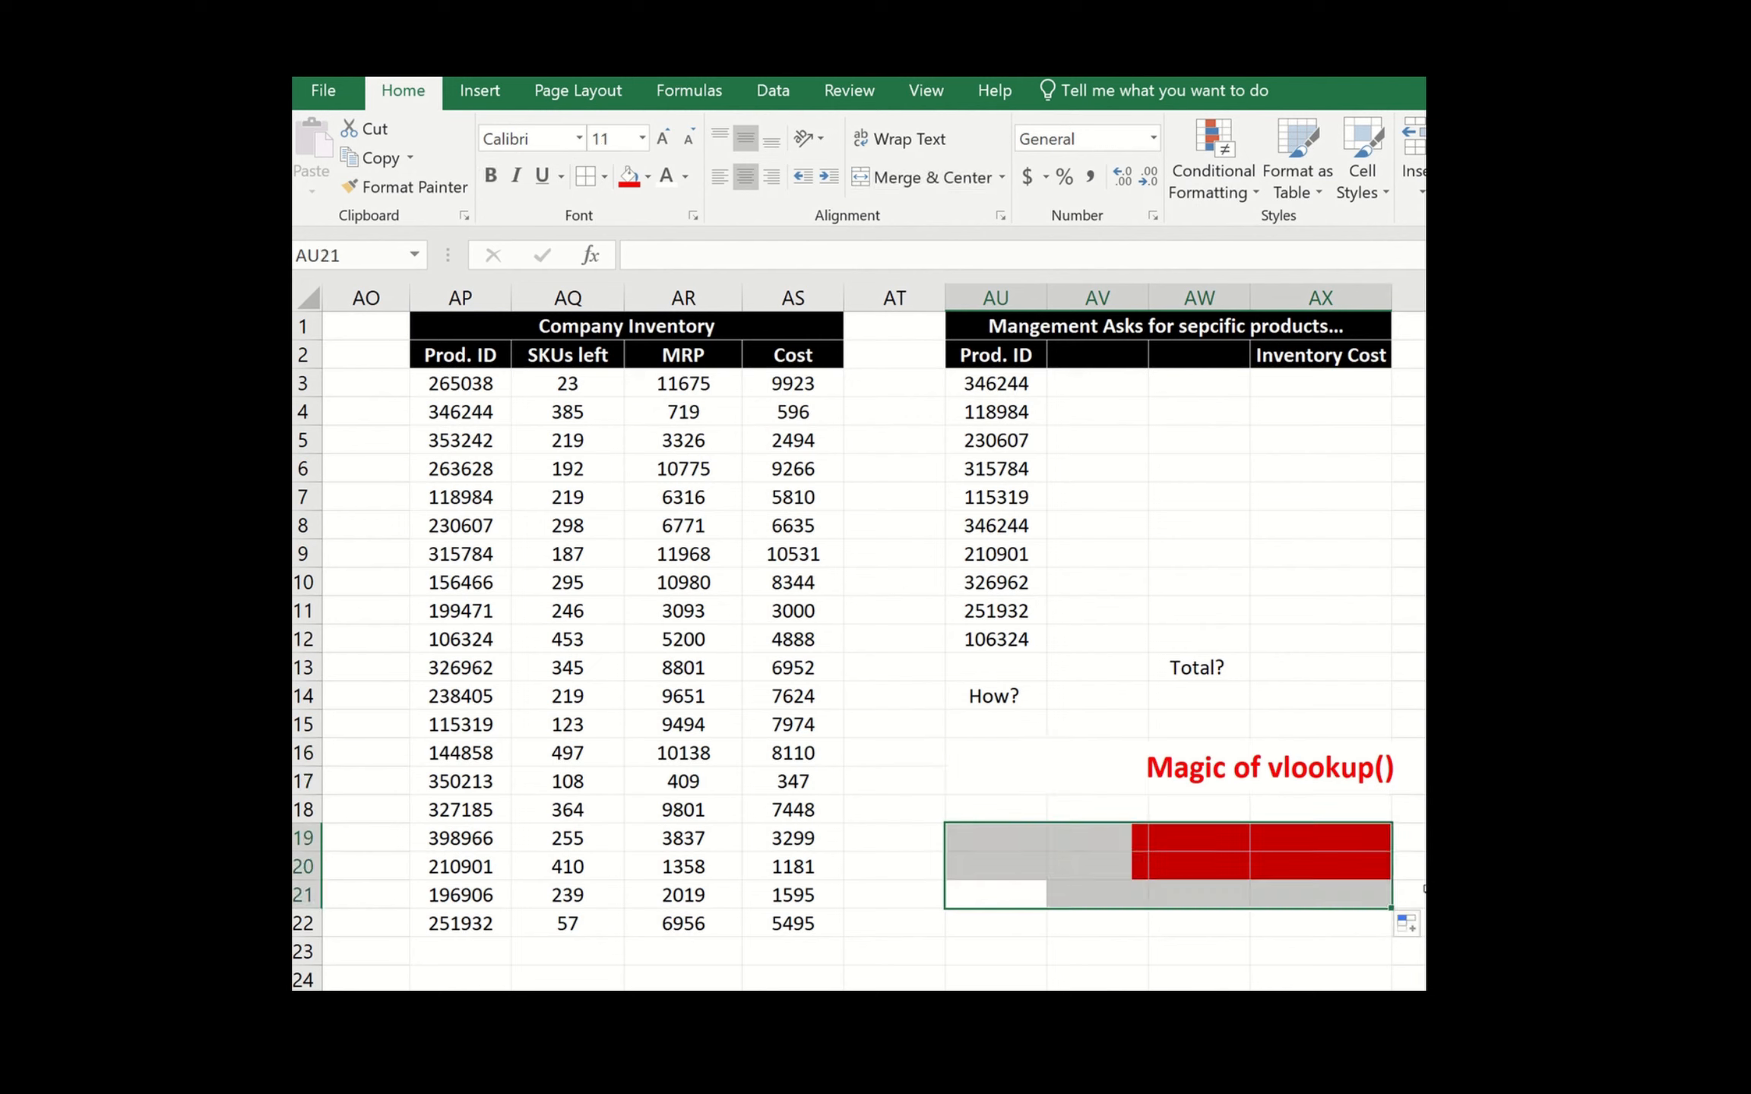
left_click(975, 693)
- Enter the headings SKUs Left in cell AV2 and Cost in cell AW2 of the management request table
left_click(1110, 449)
left_click(1102, 383)
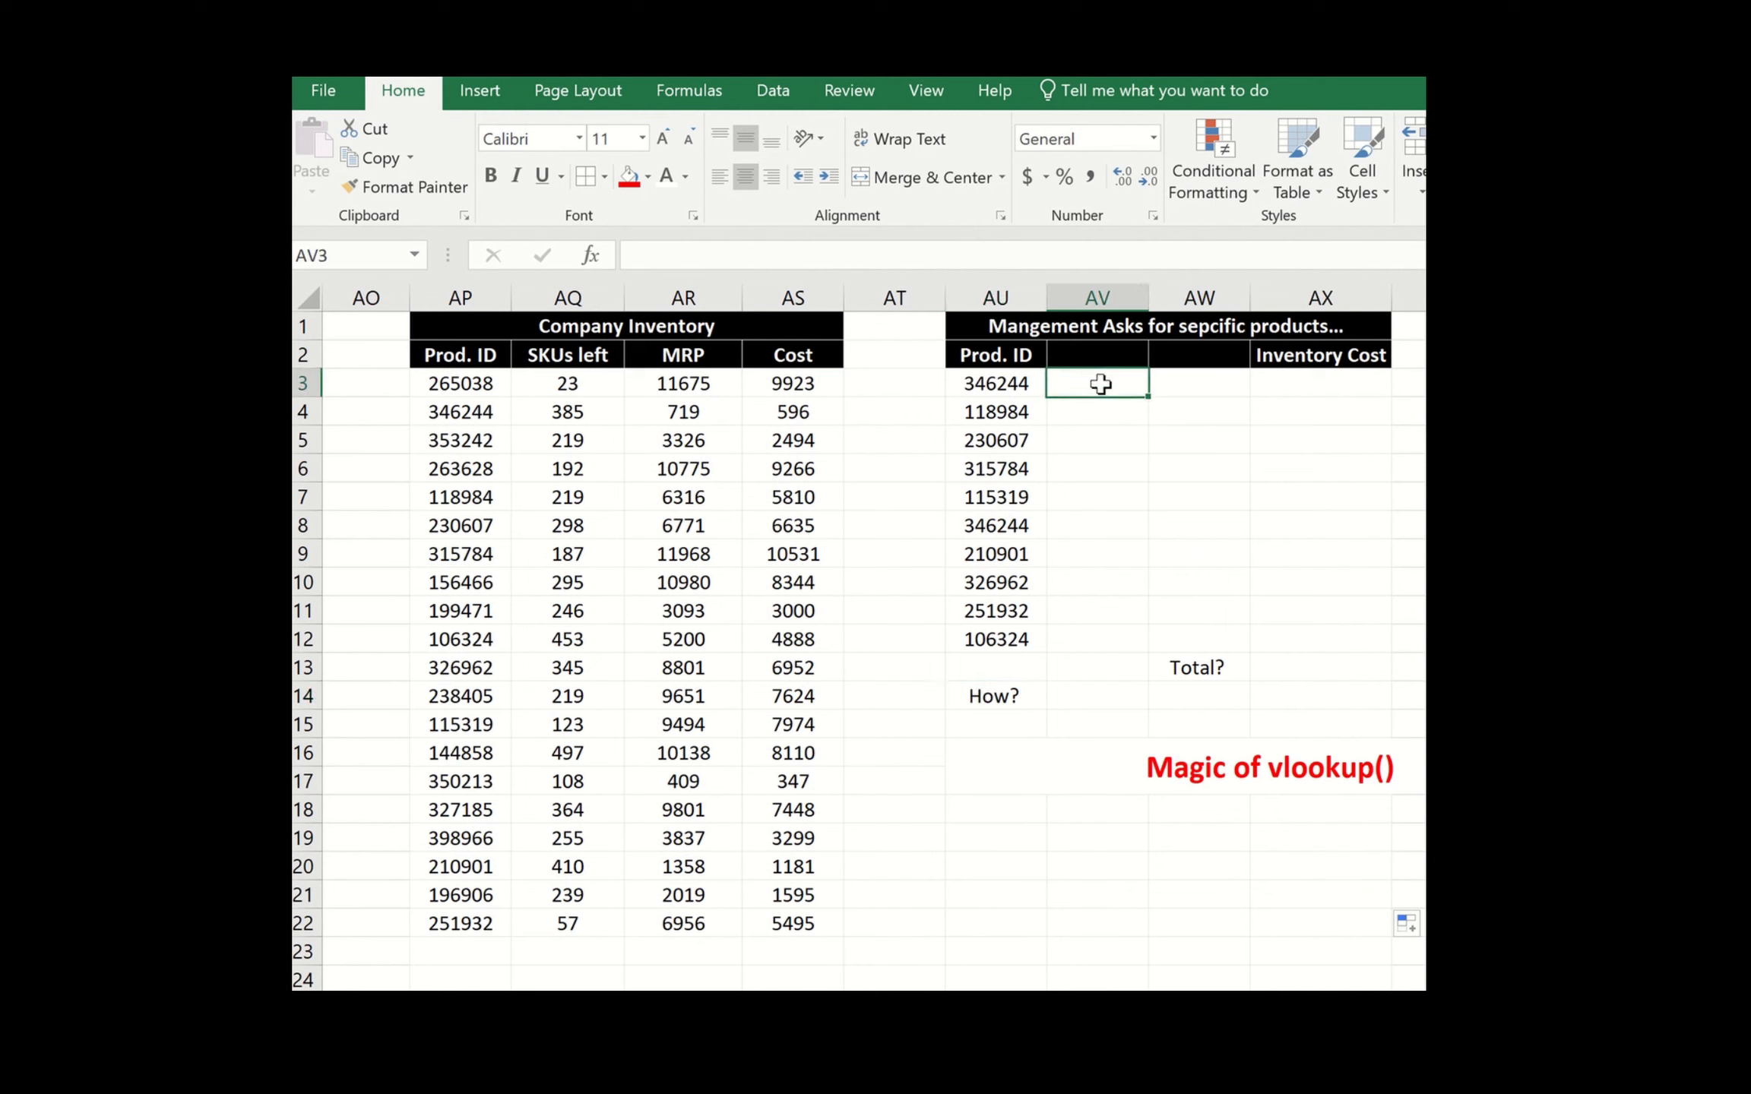
key("Up")
type("SKU")
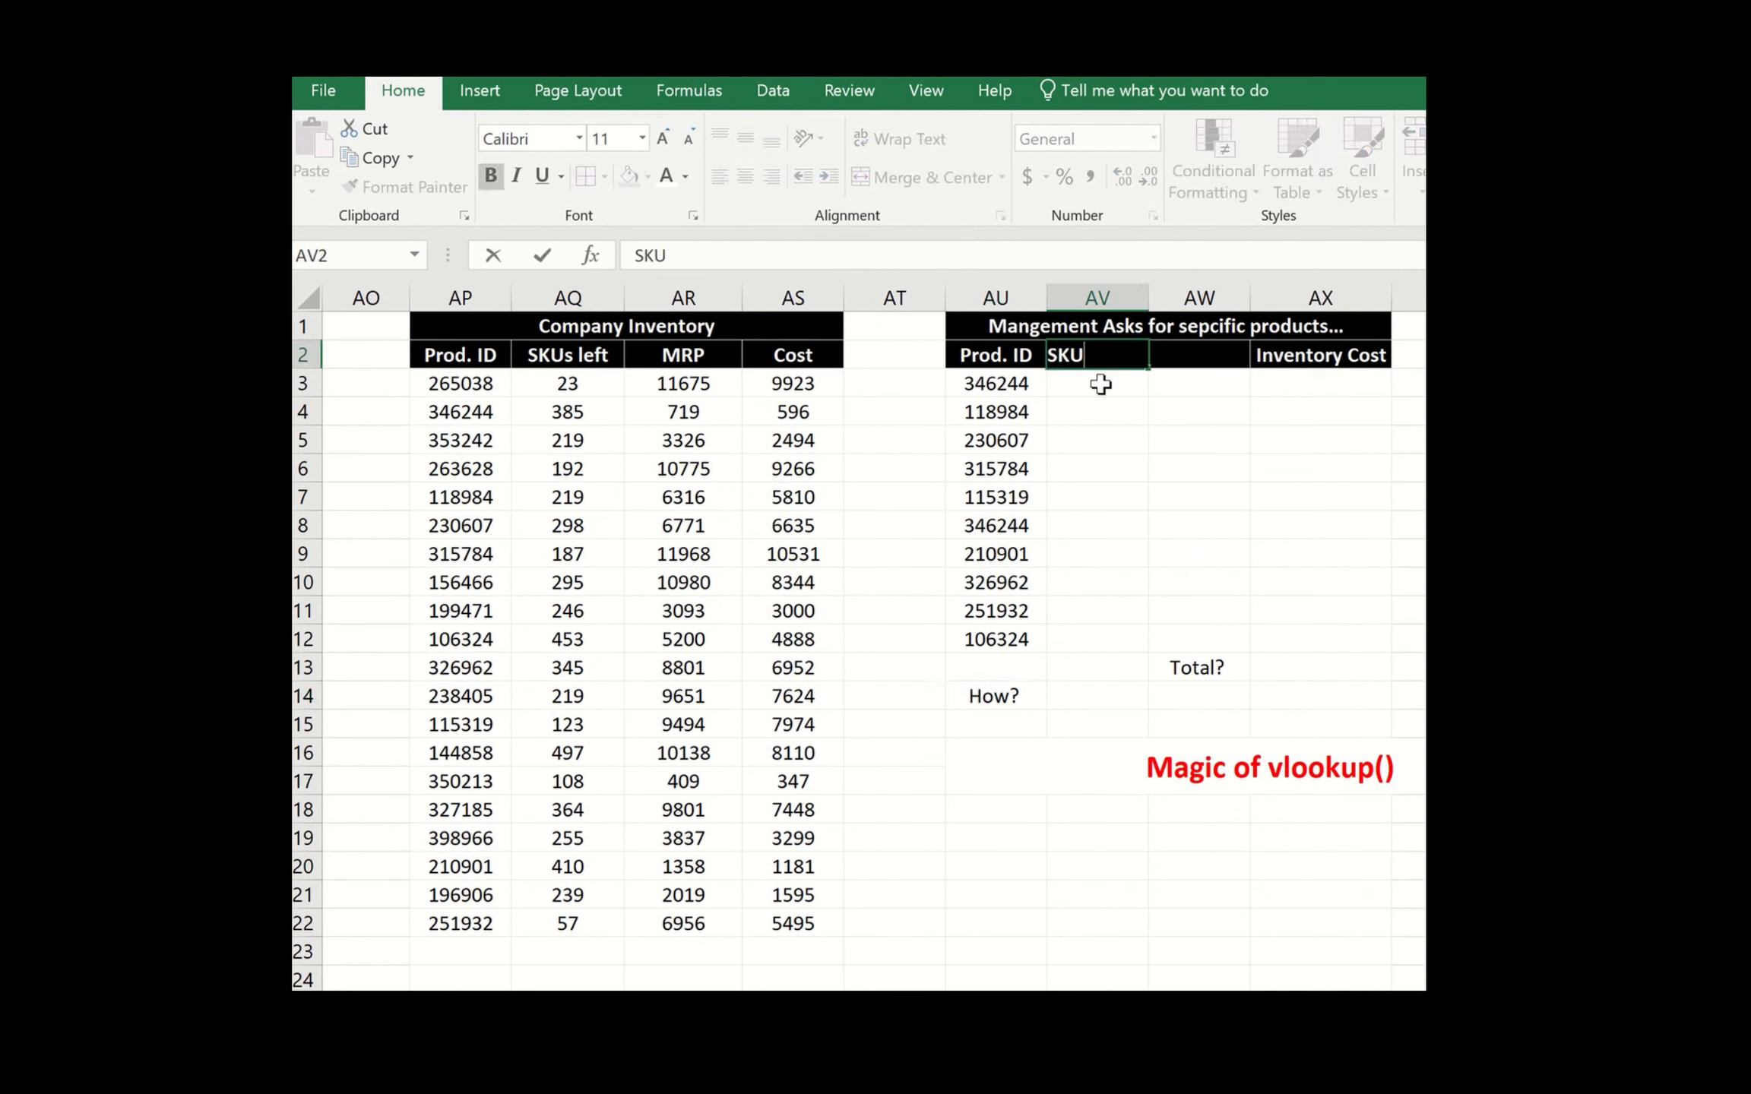
type("s Left")
key("Tab")
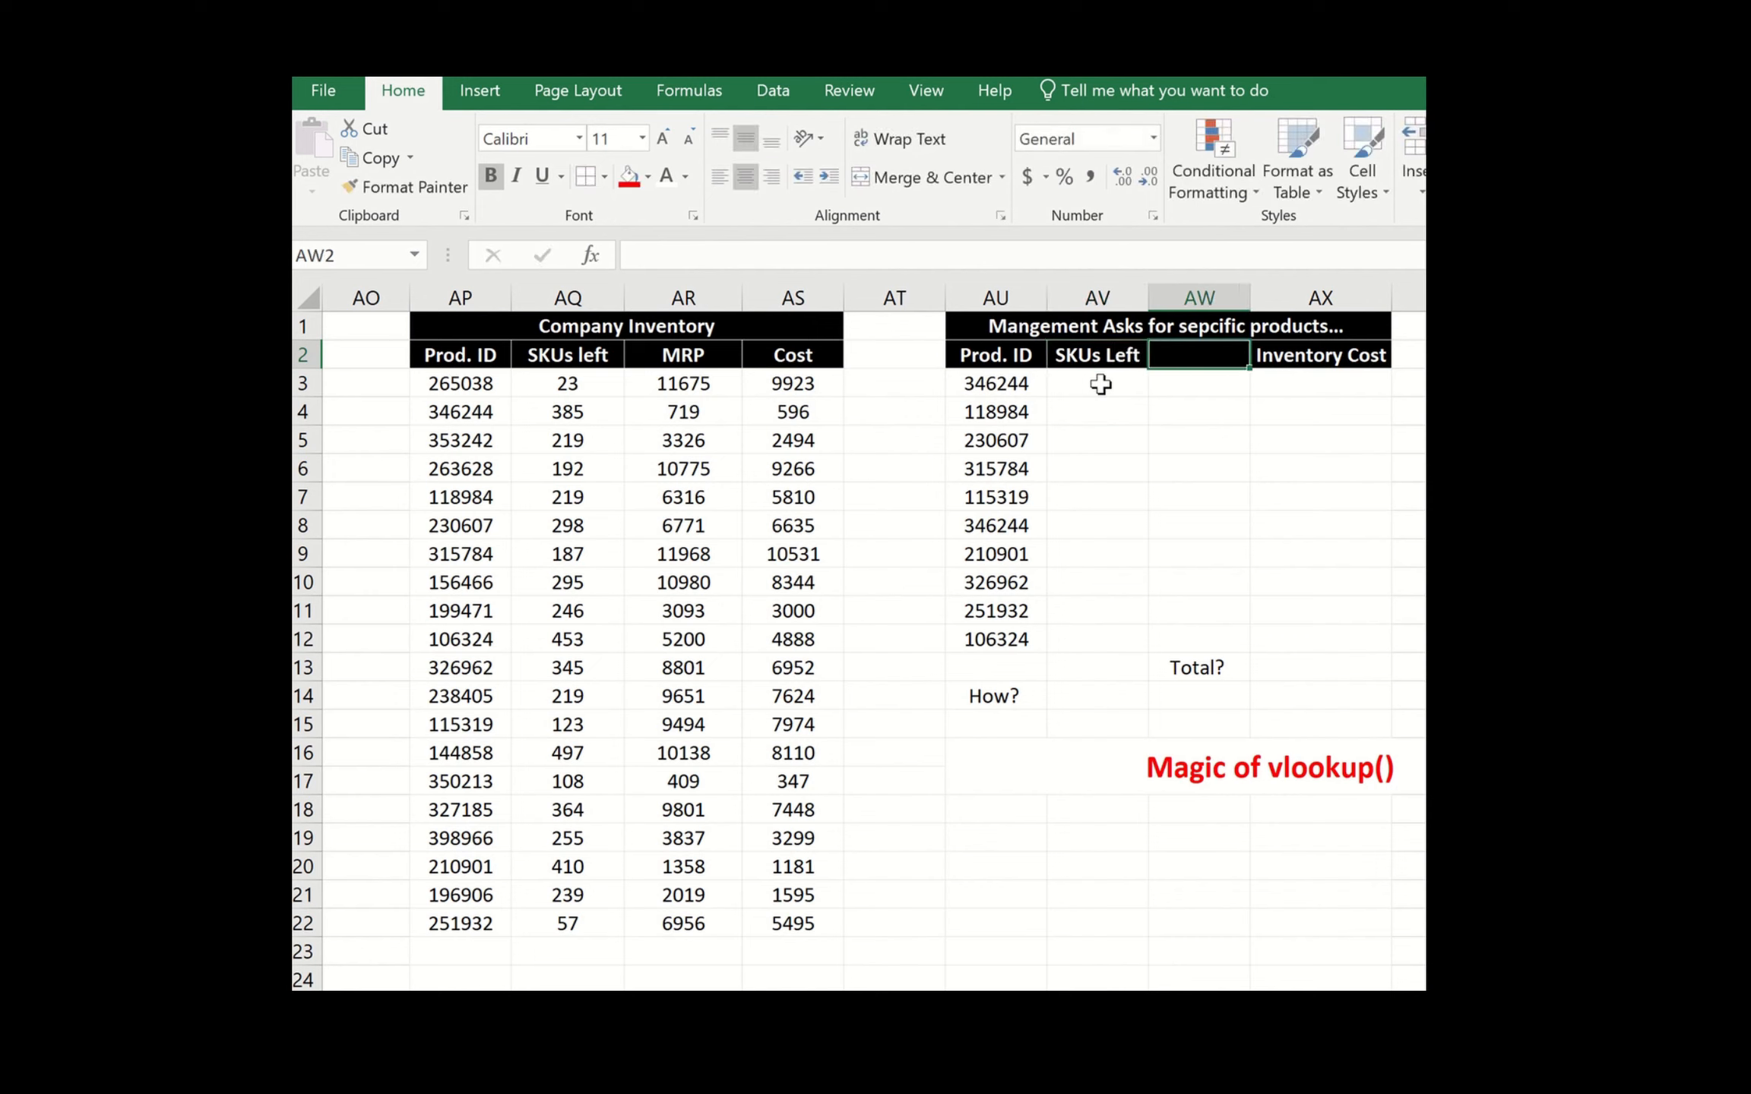
type("Cost")
key("Tab")
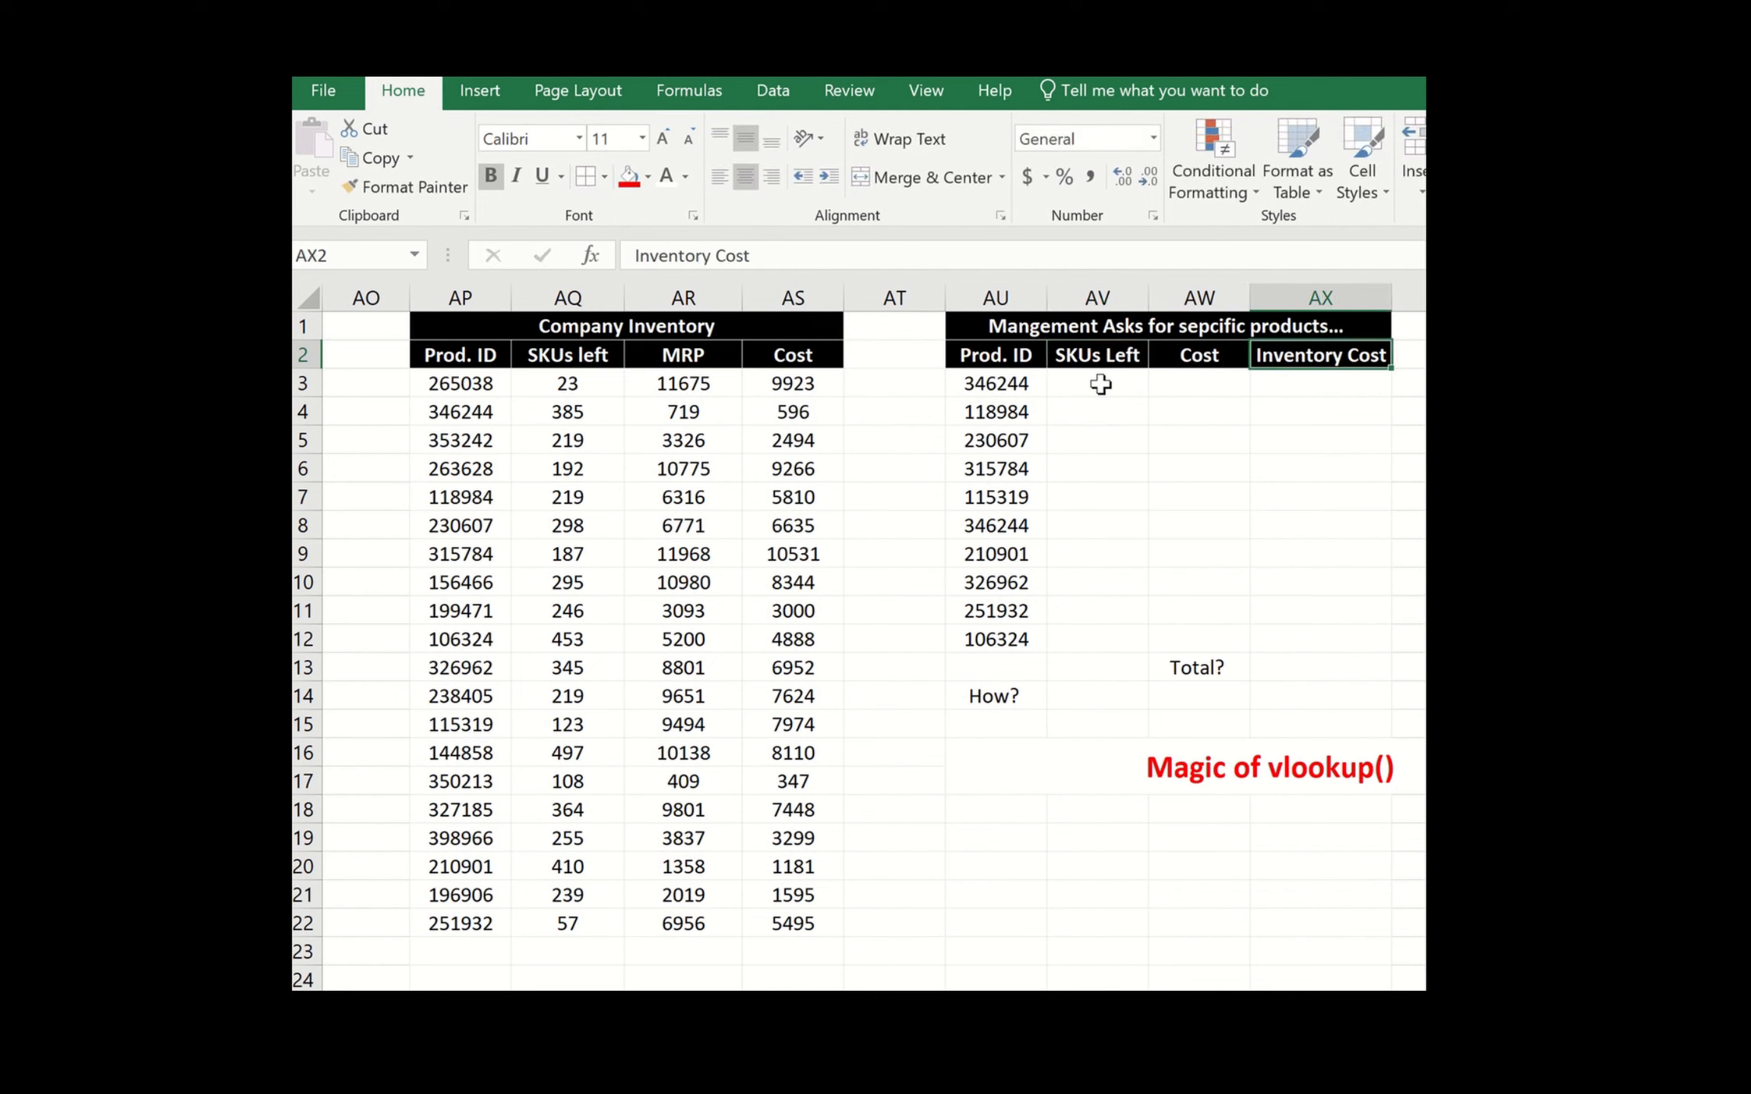
- Merge and center cells AU19:AX19 below the VLOOKUP title
left_click(1101, 384)
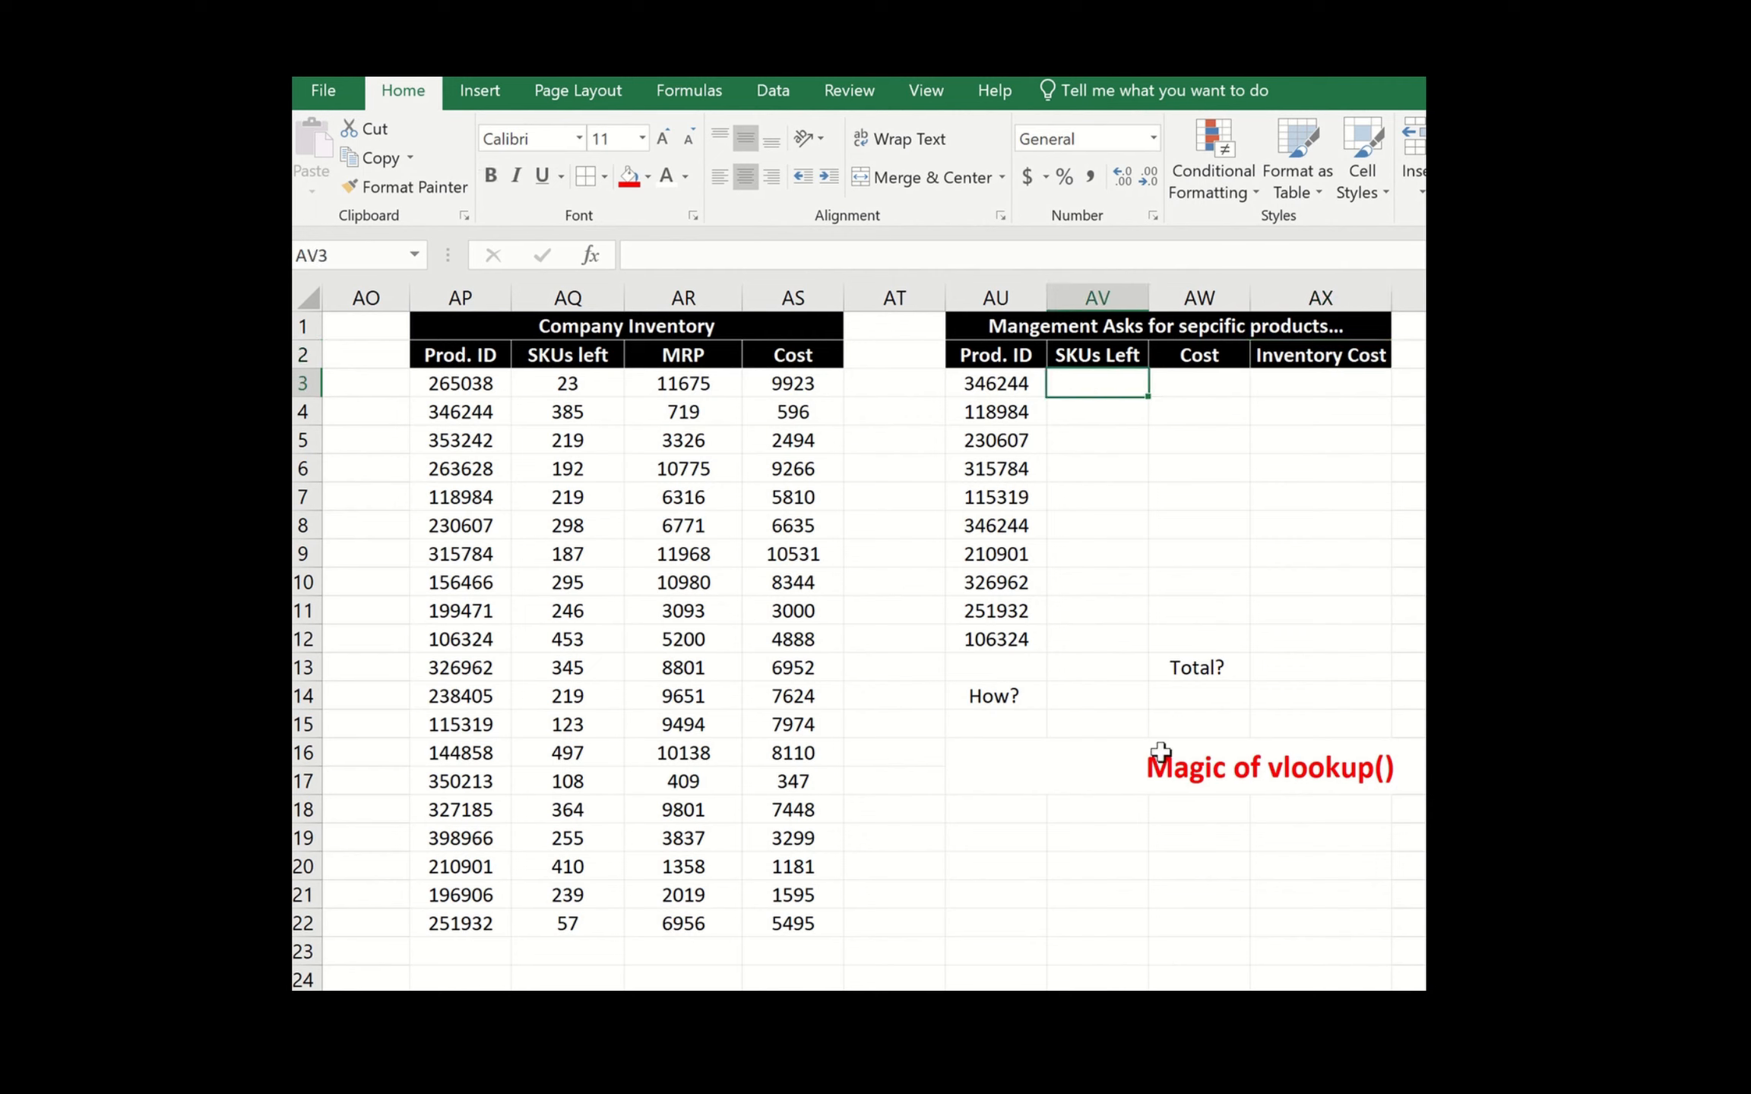
left_click_drag(1000, 836, 1333, 825)
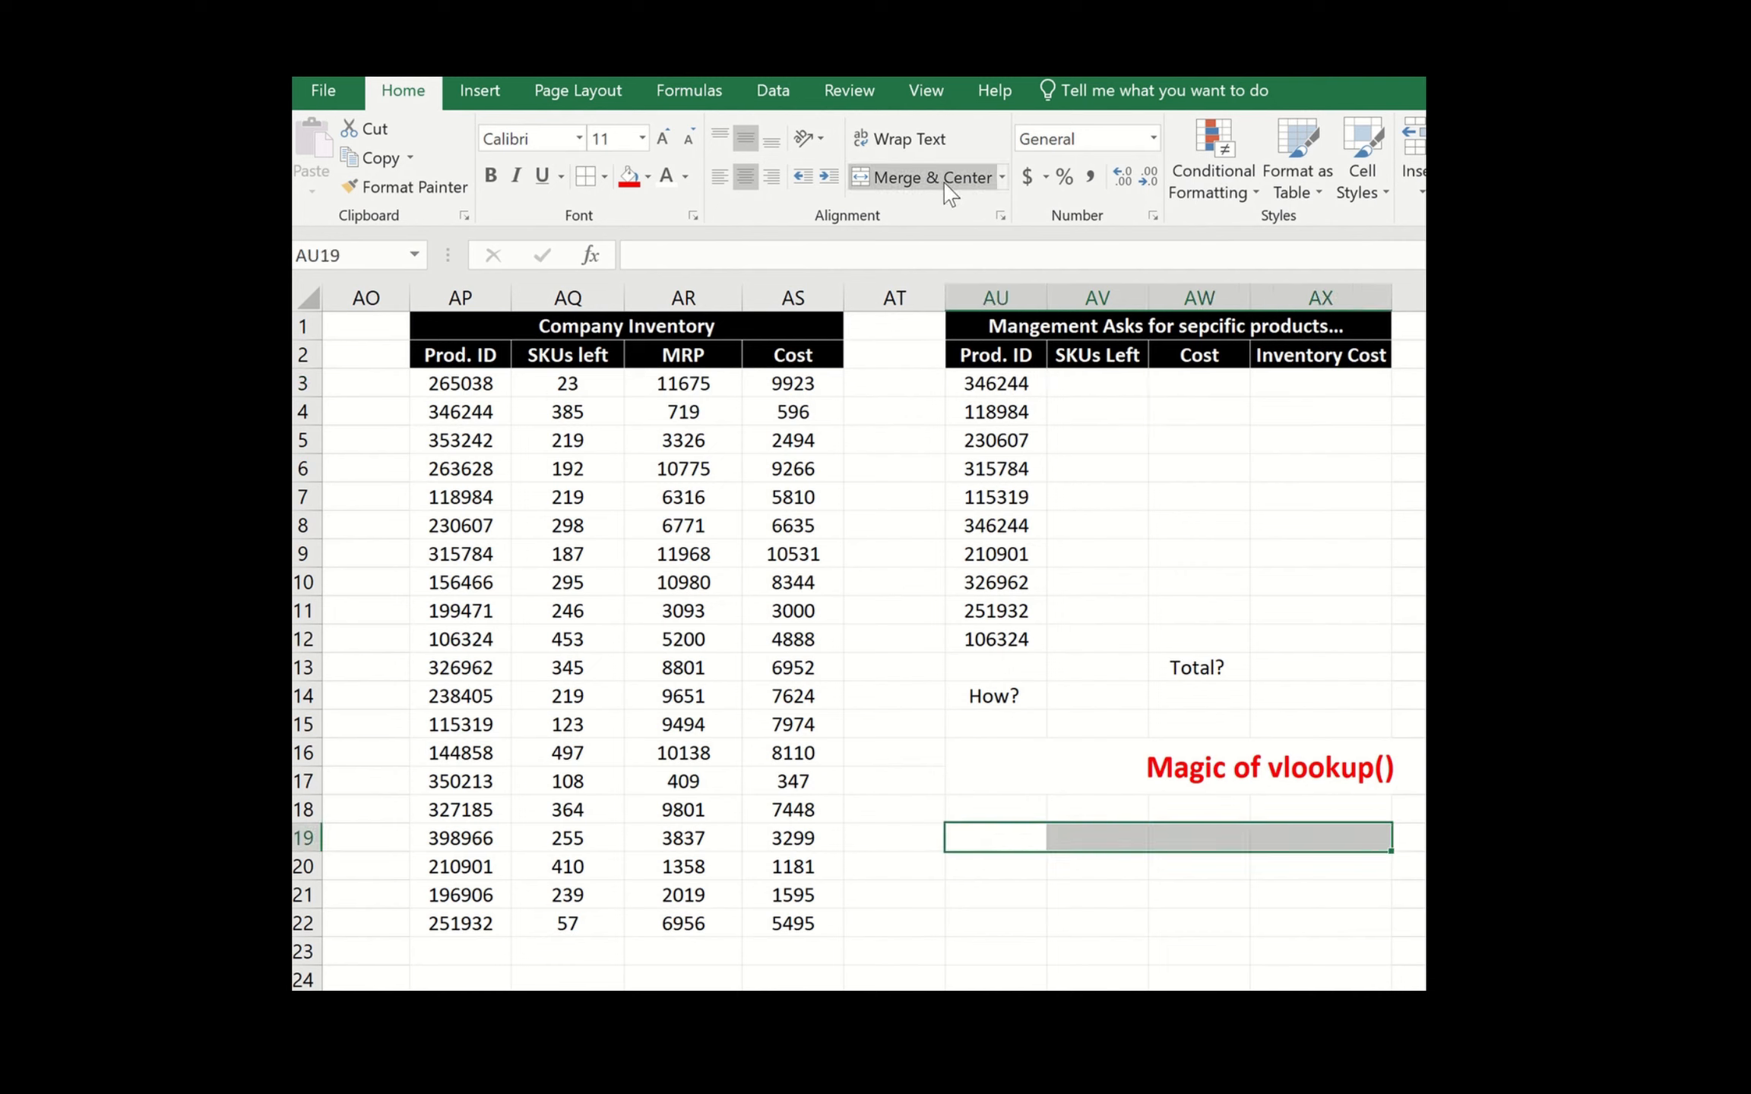
left_click(986, 181)
- Write the formula syntax =vlookup(value,table,Index,0/1) as plain text in the merged cell AU19
double_click(1153, 838)
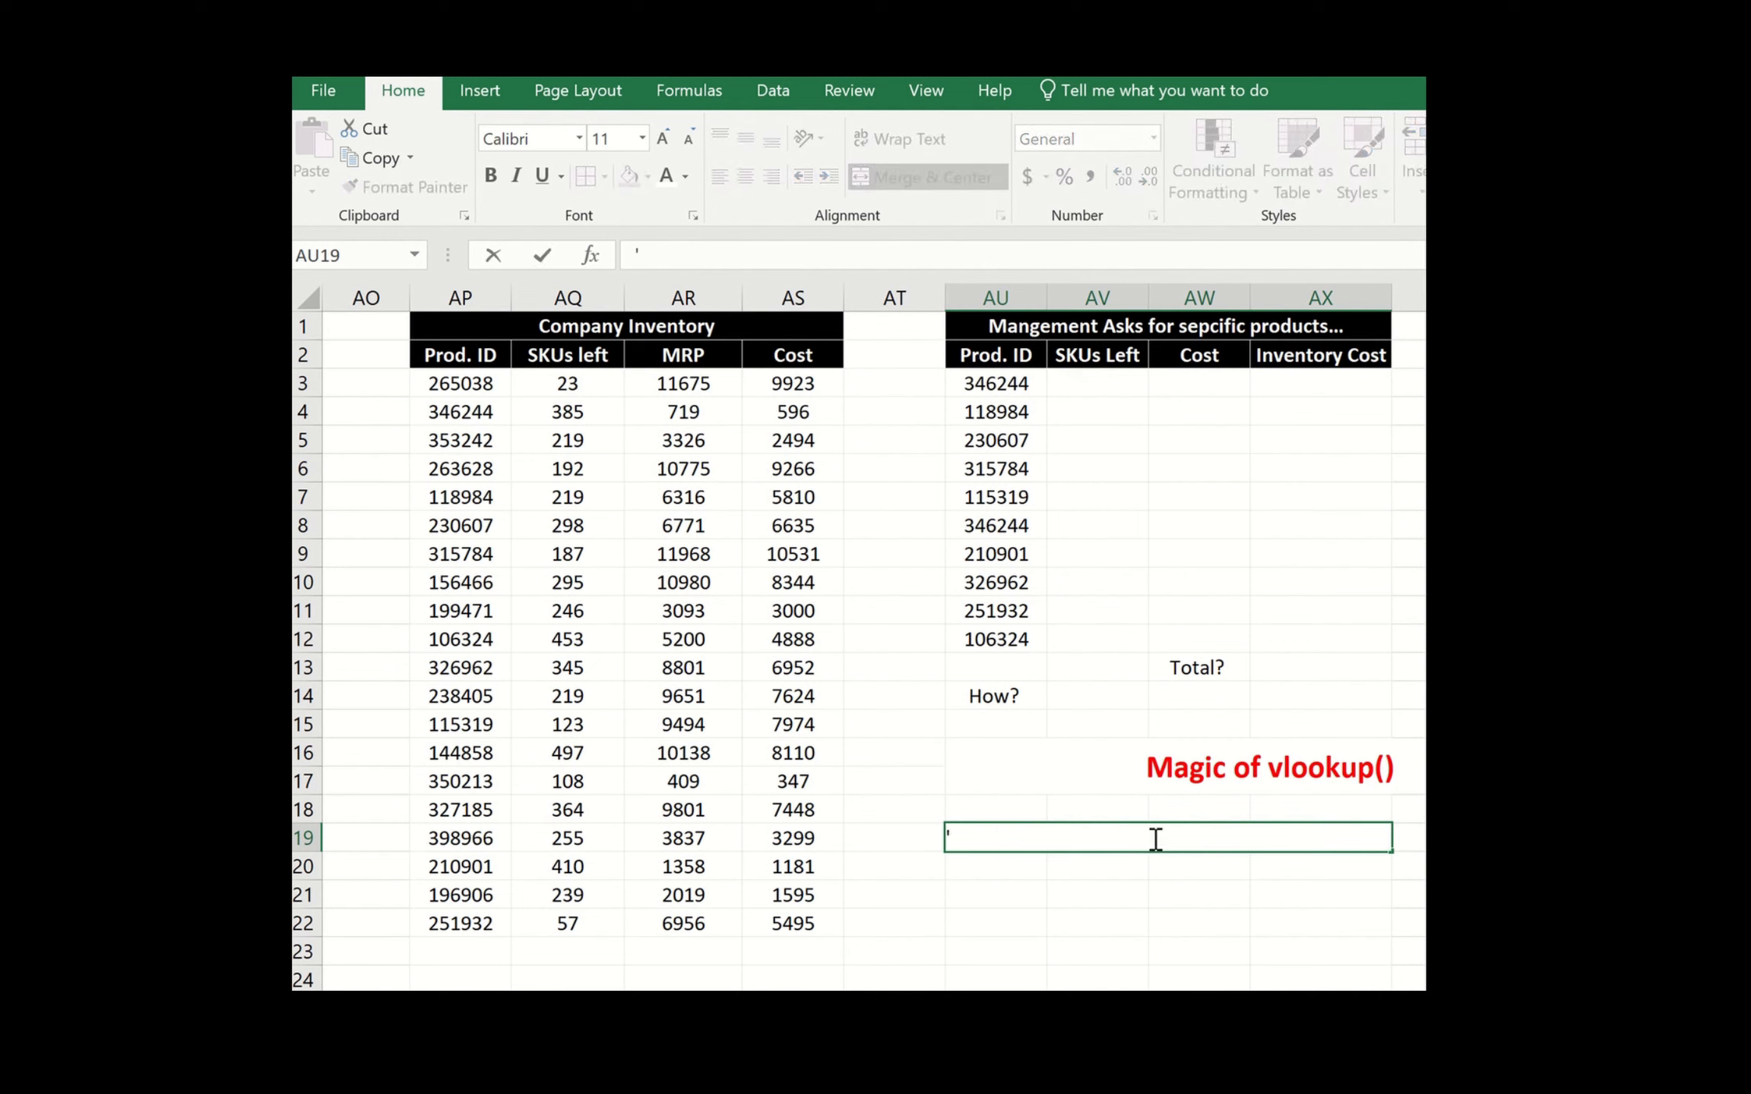
type("'=vlookup(")
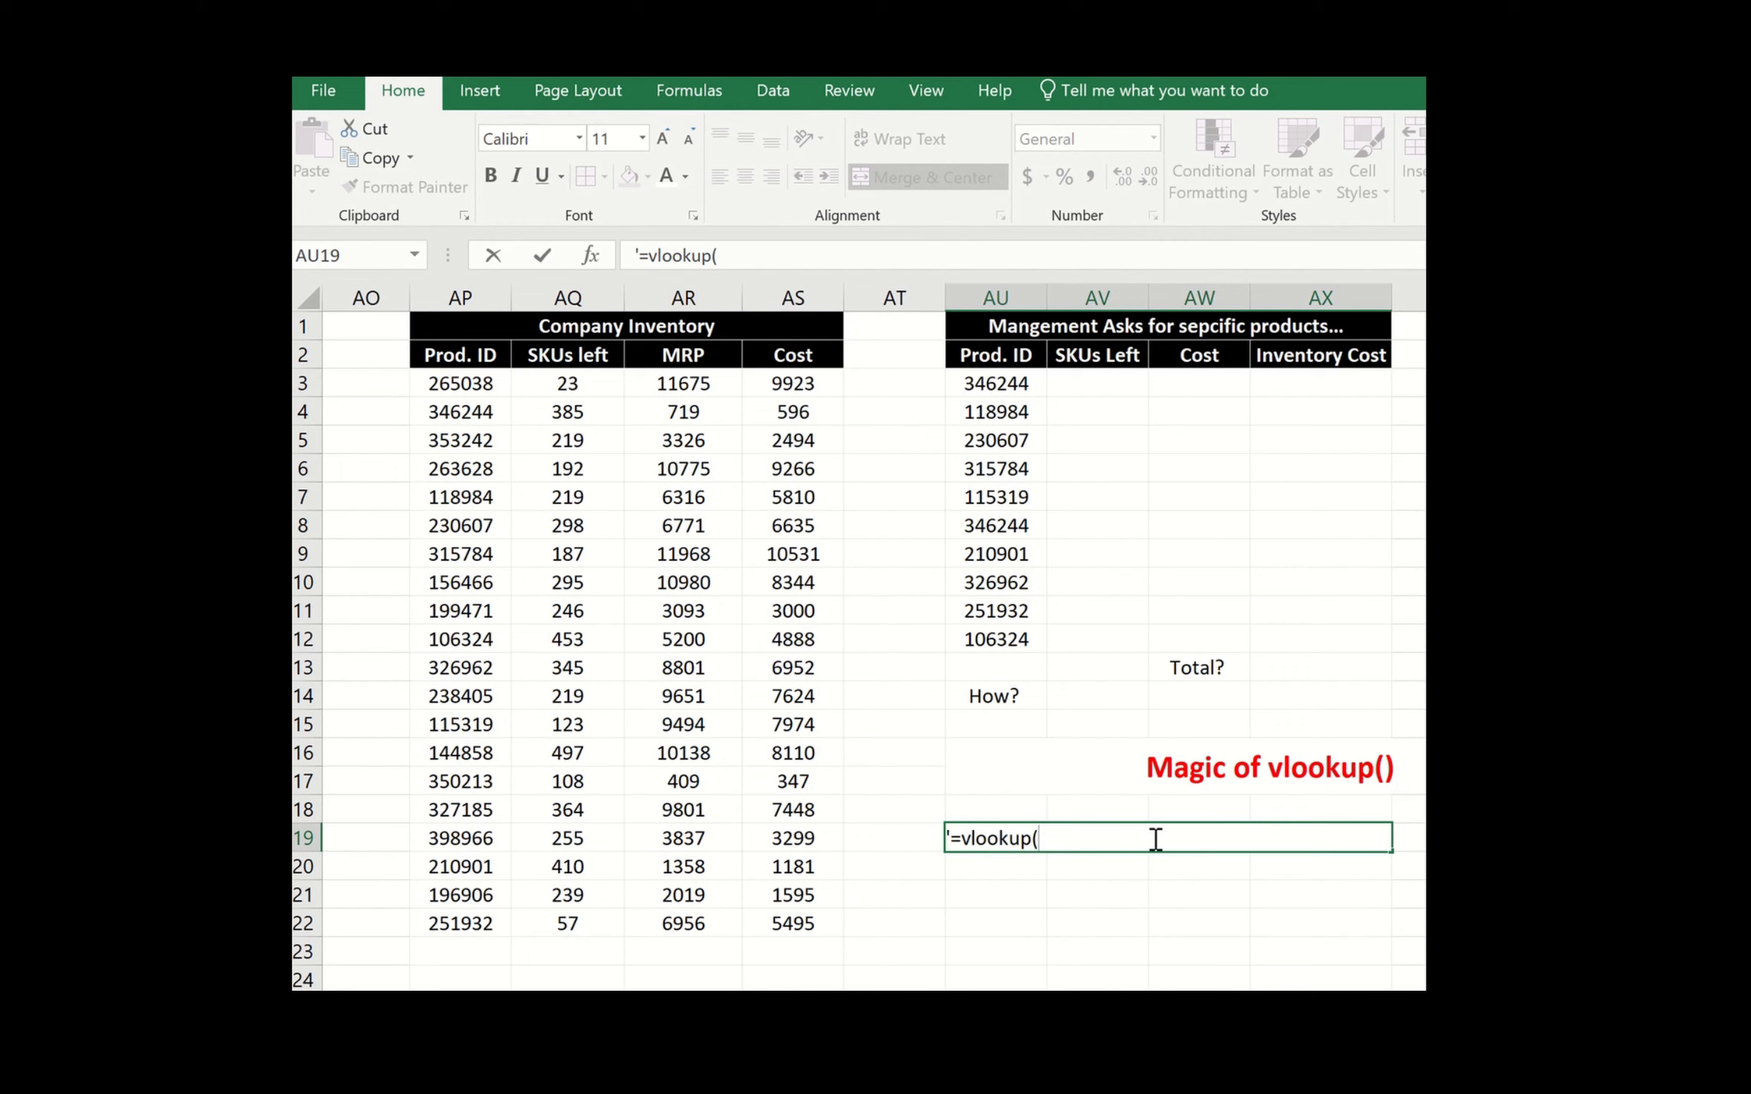
type("value")
type(",tabnle")
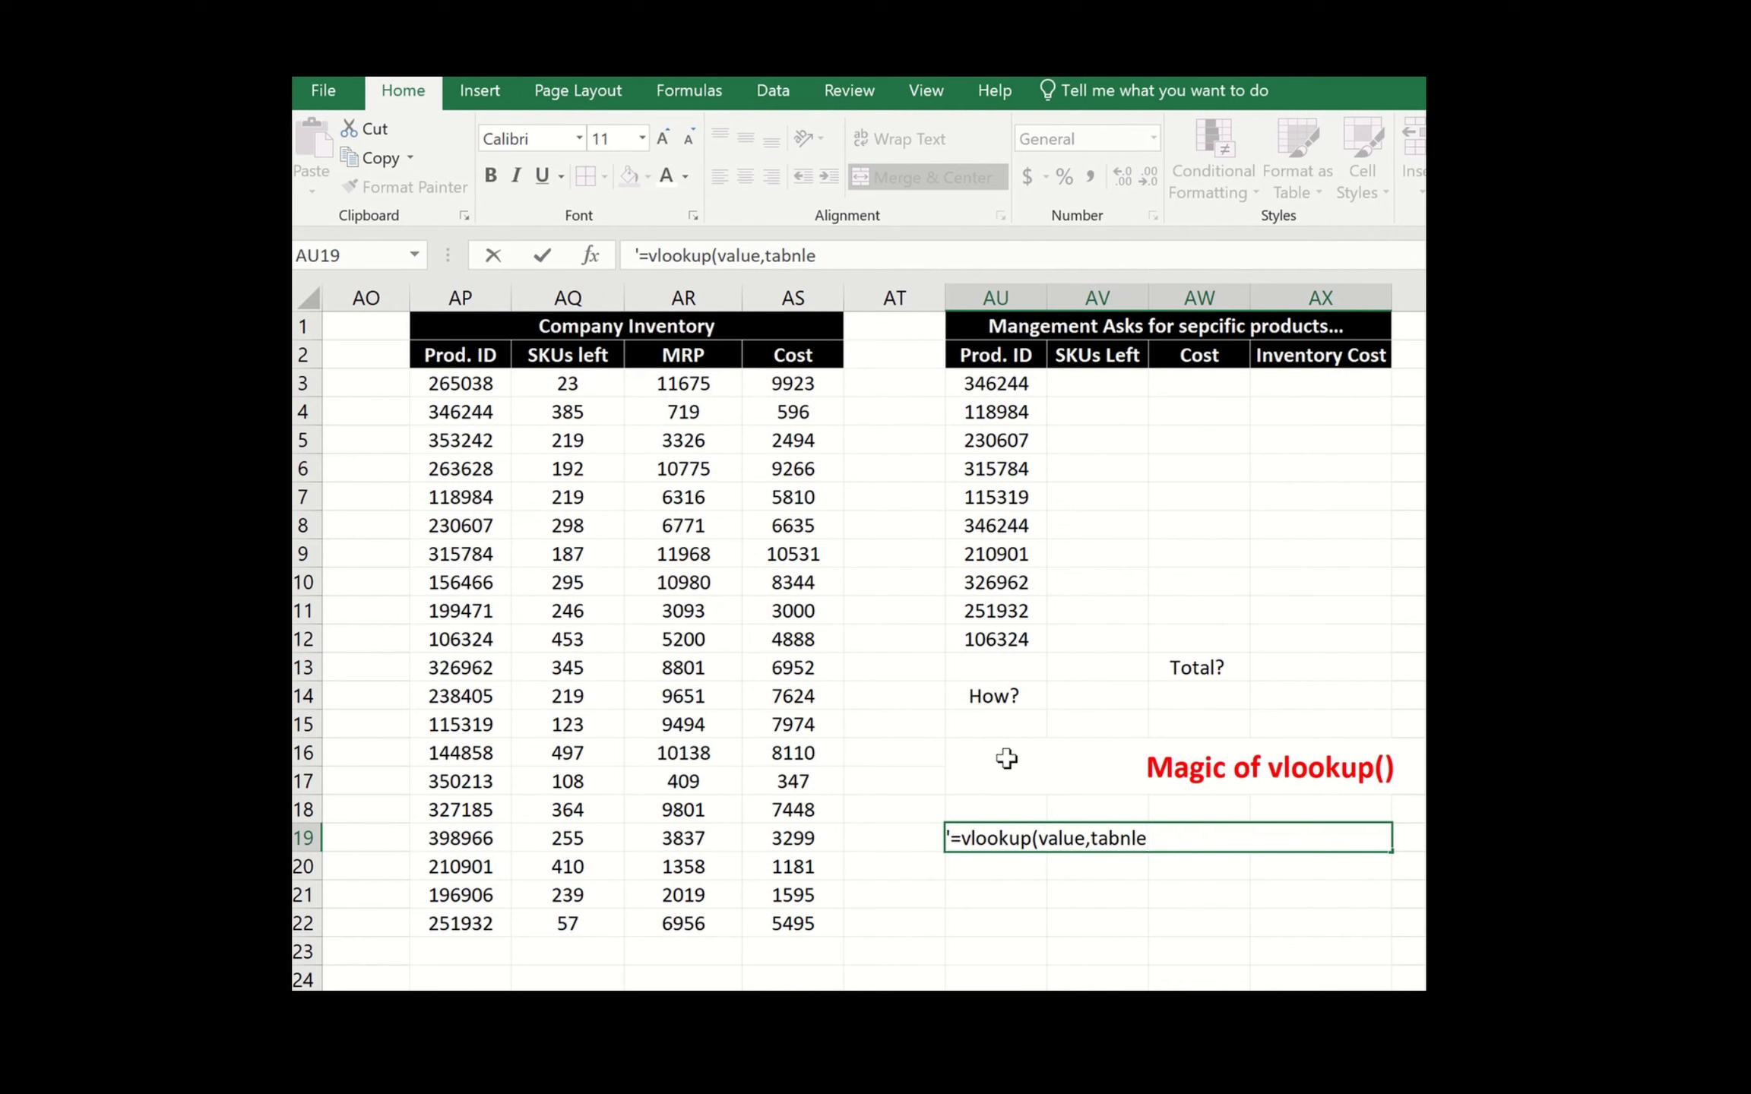
key("BackSpace")
key("BackSpace")
key("BackSpace")
type("le,")
type("ndex")
type(",0/1")
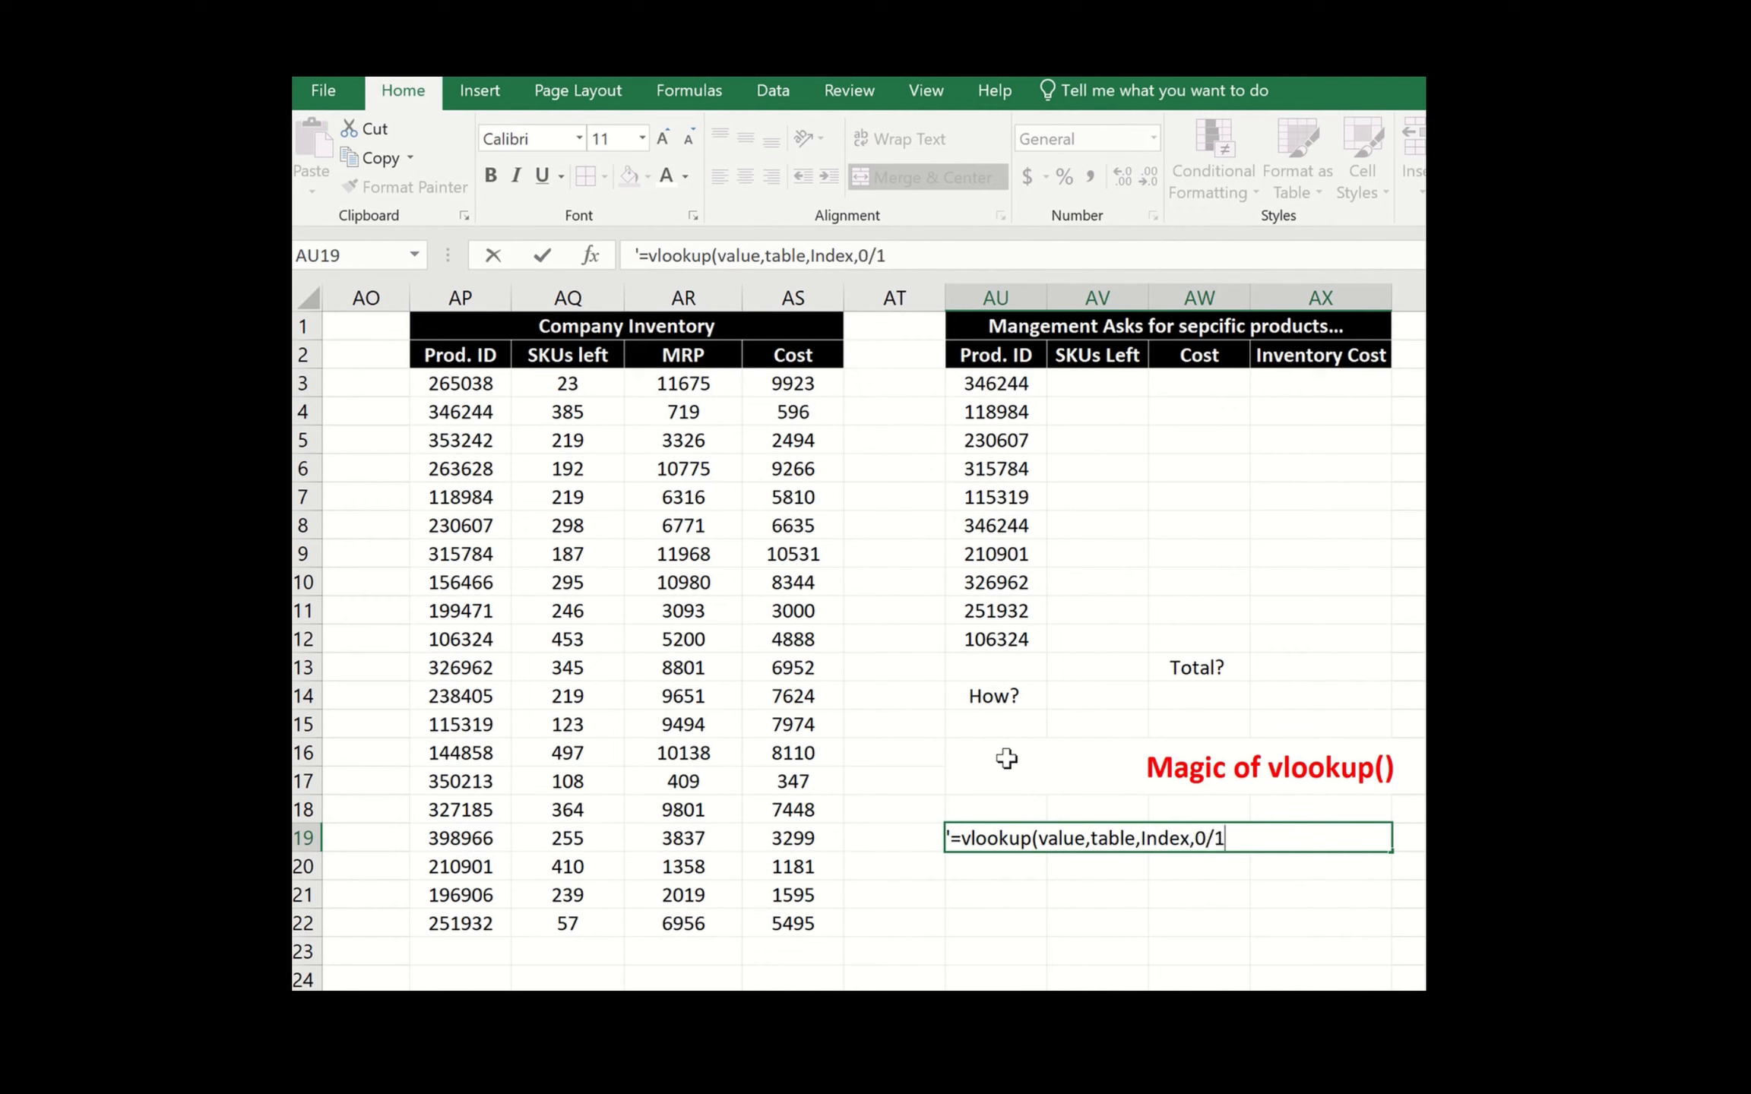
type(")")
key("Up")
key("Right")
key("Left")
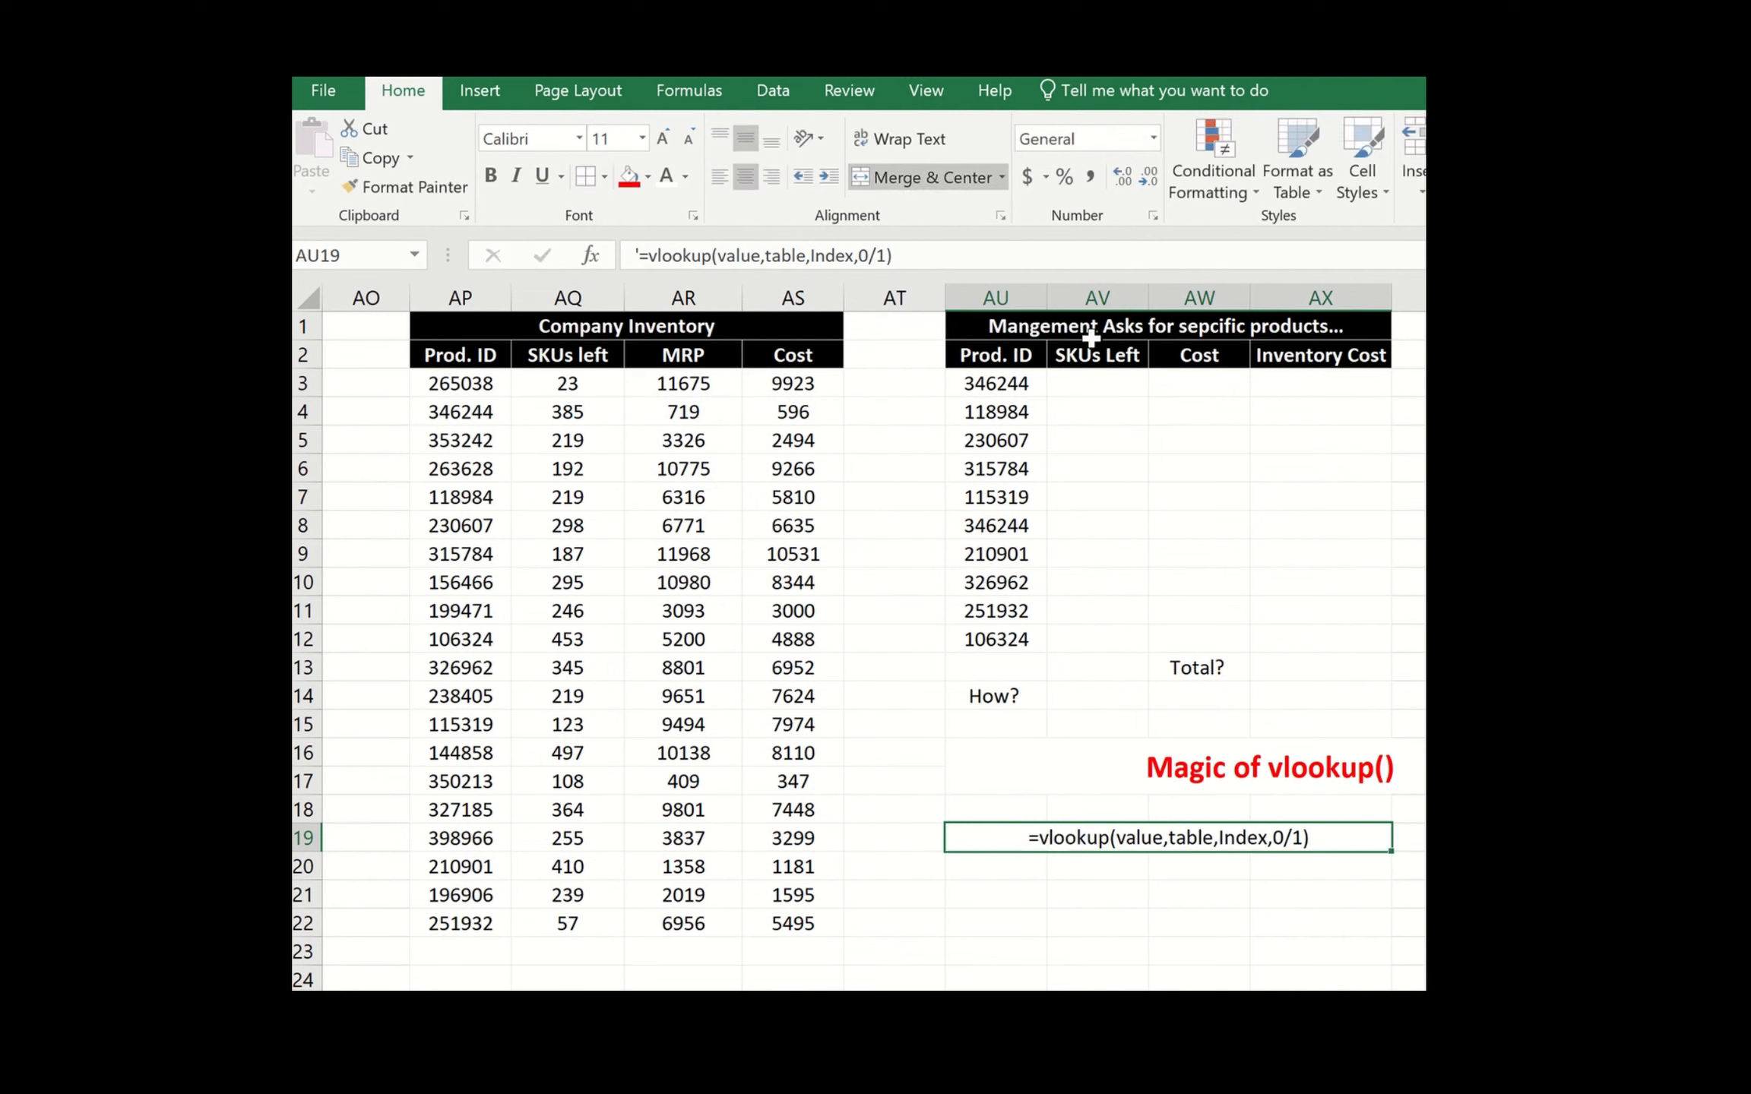
left_click(1079, 393)
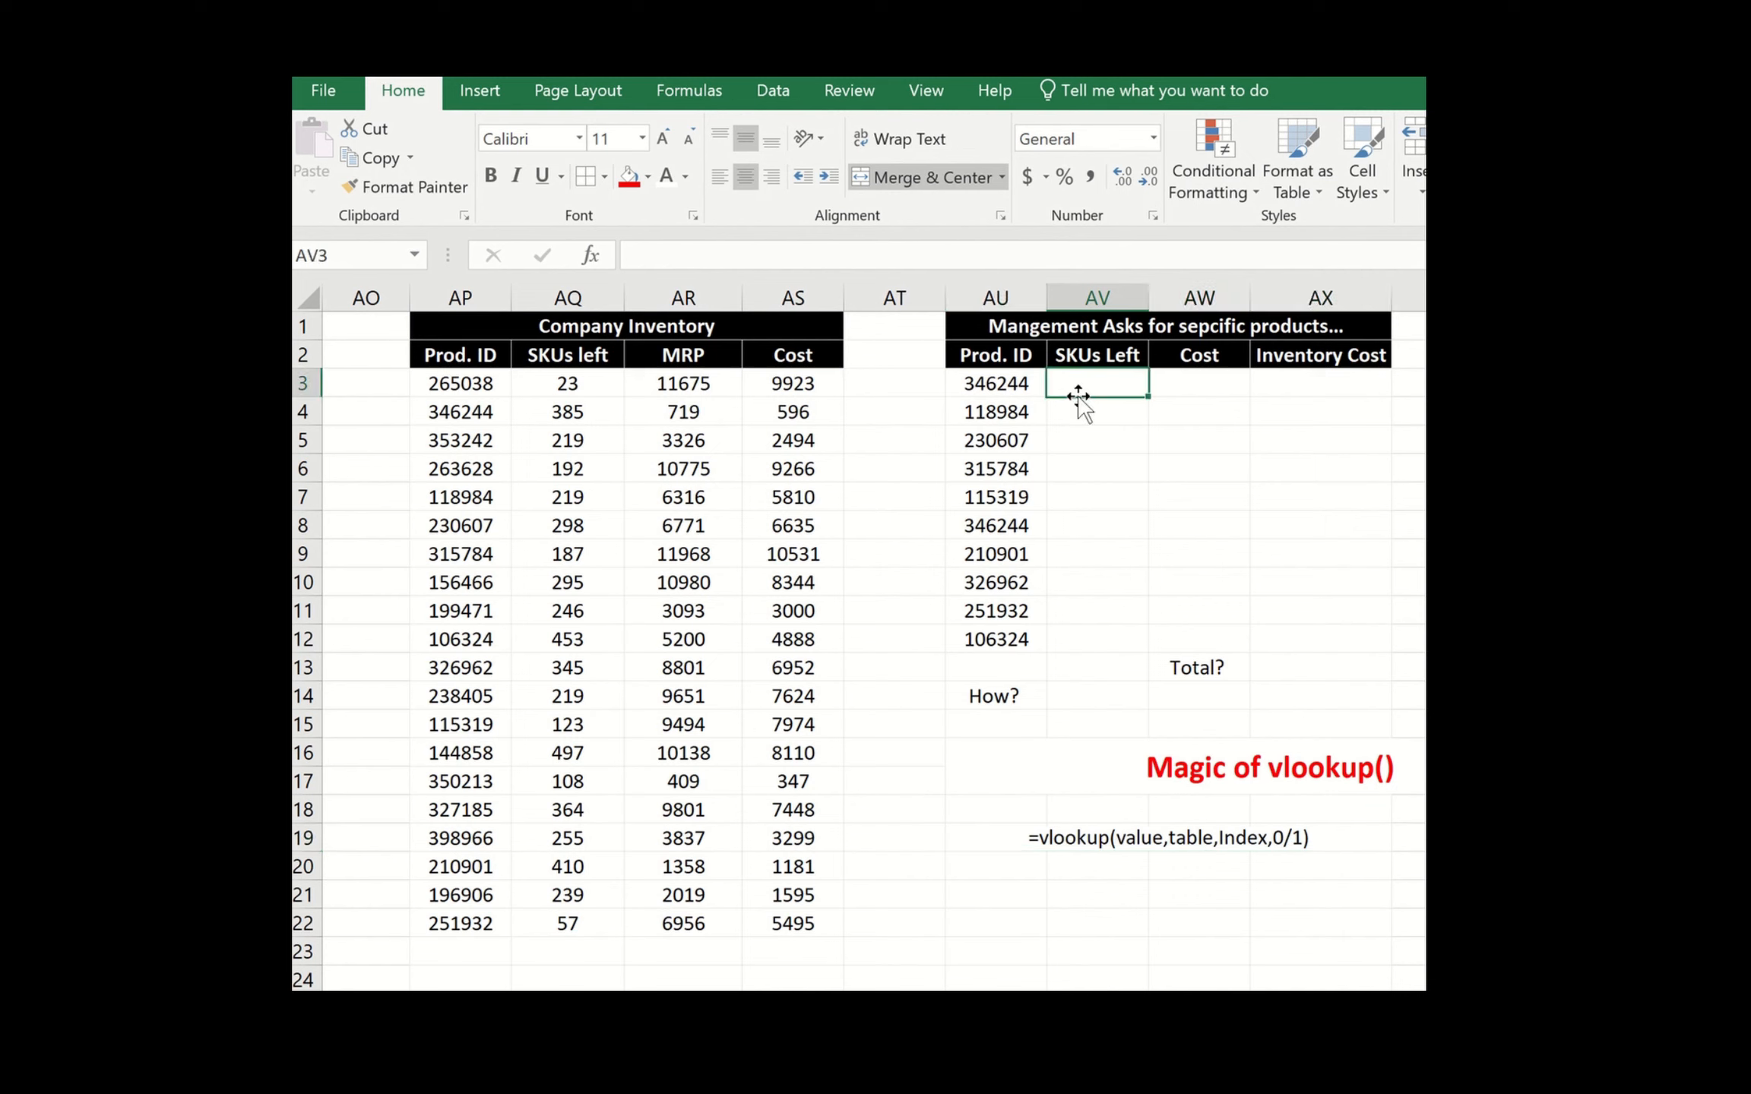
left_click(1100, 355)
left_click(1123, 389)
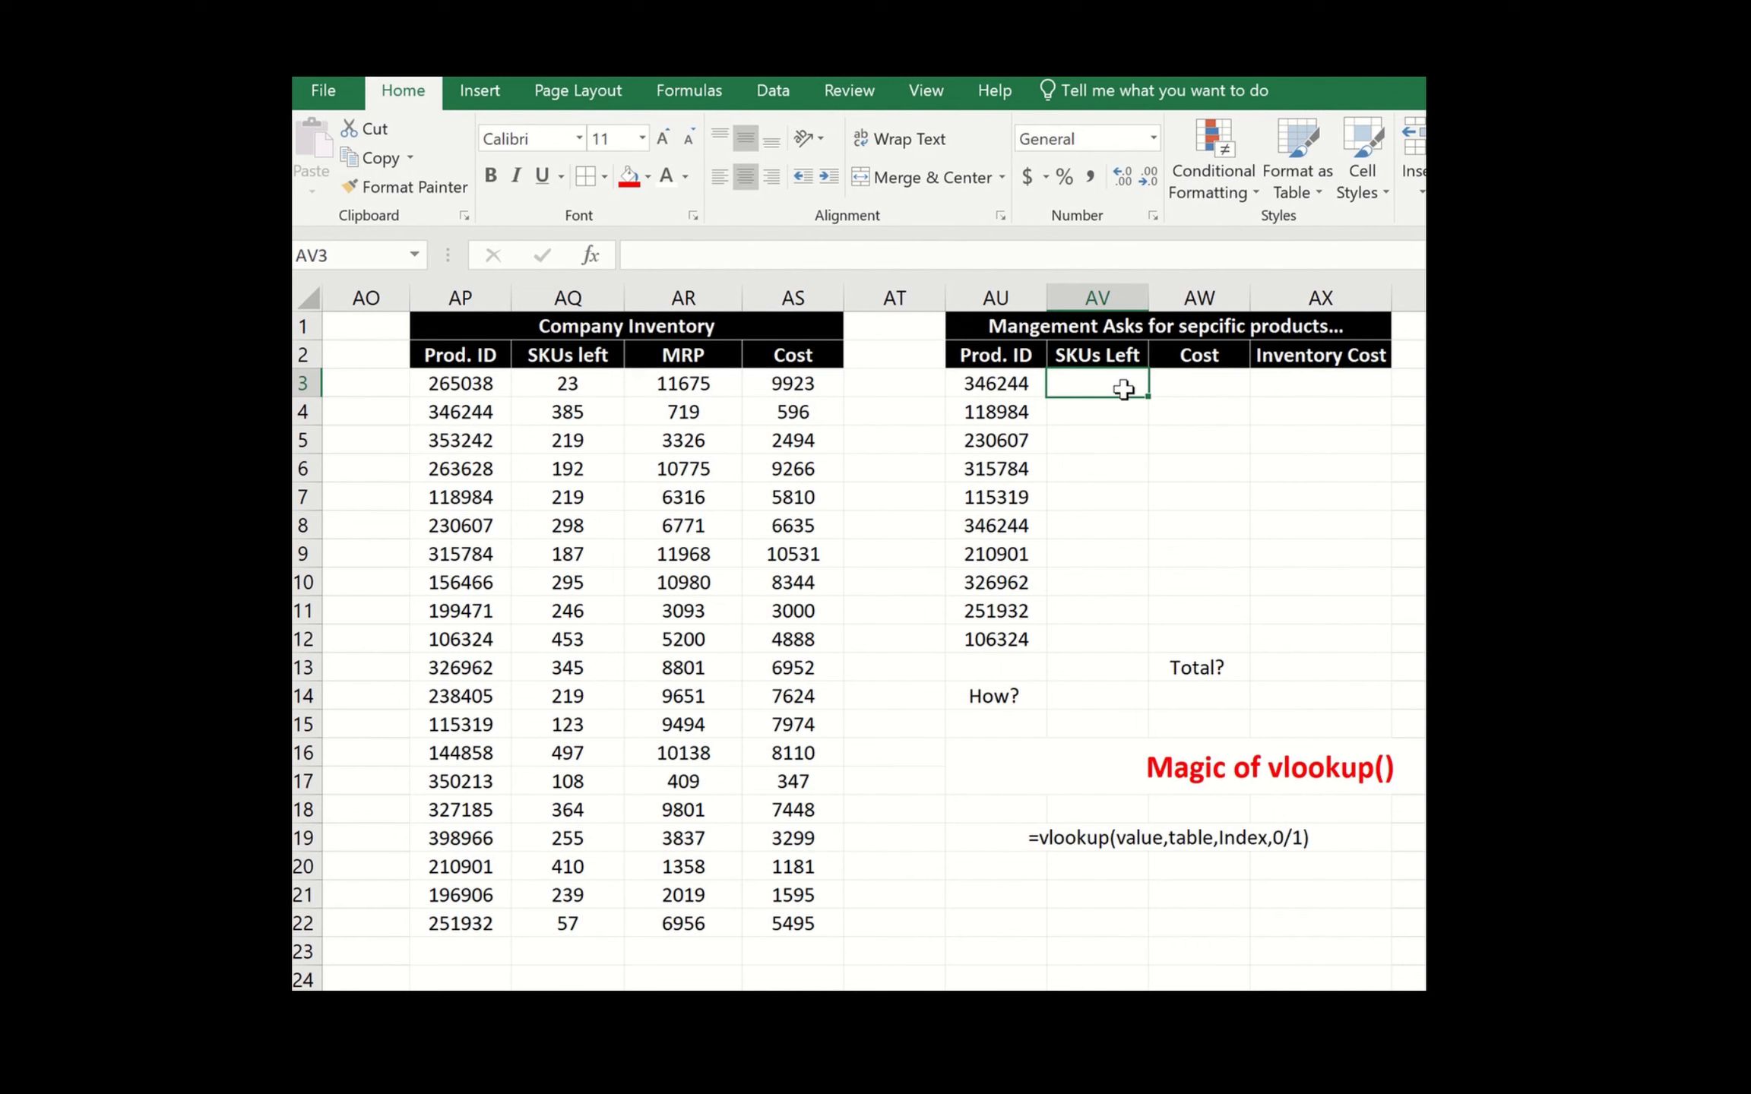
type("=")
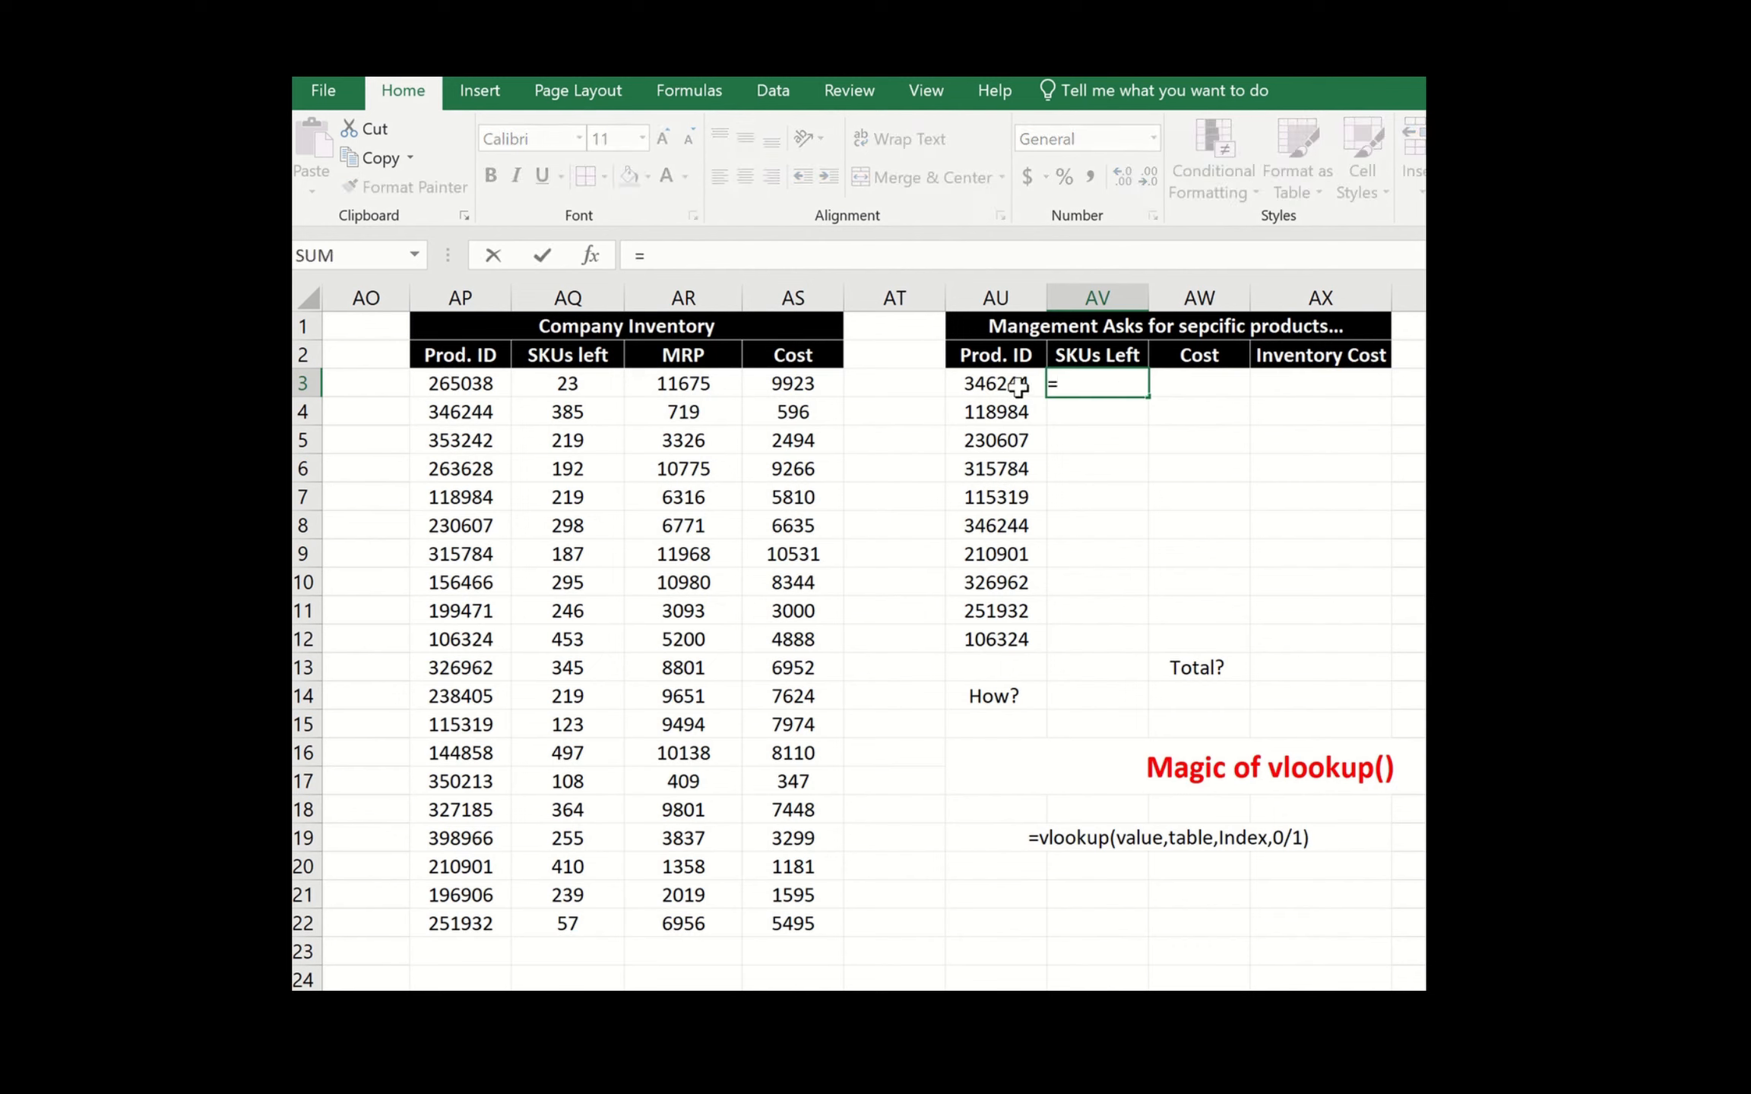
type("clokkup")
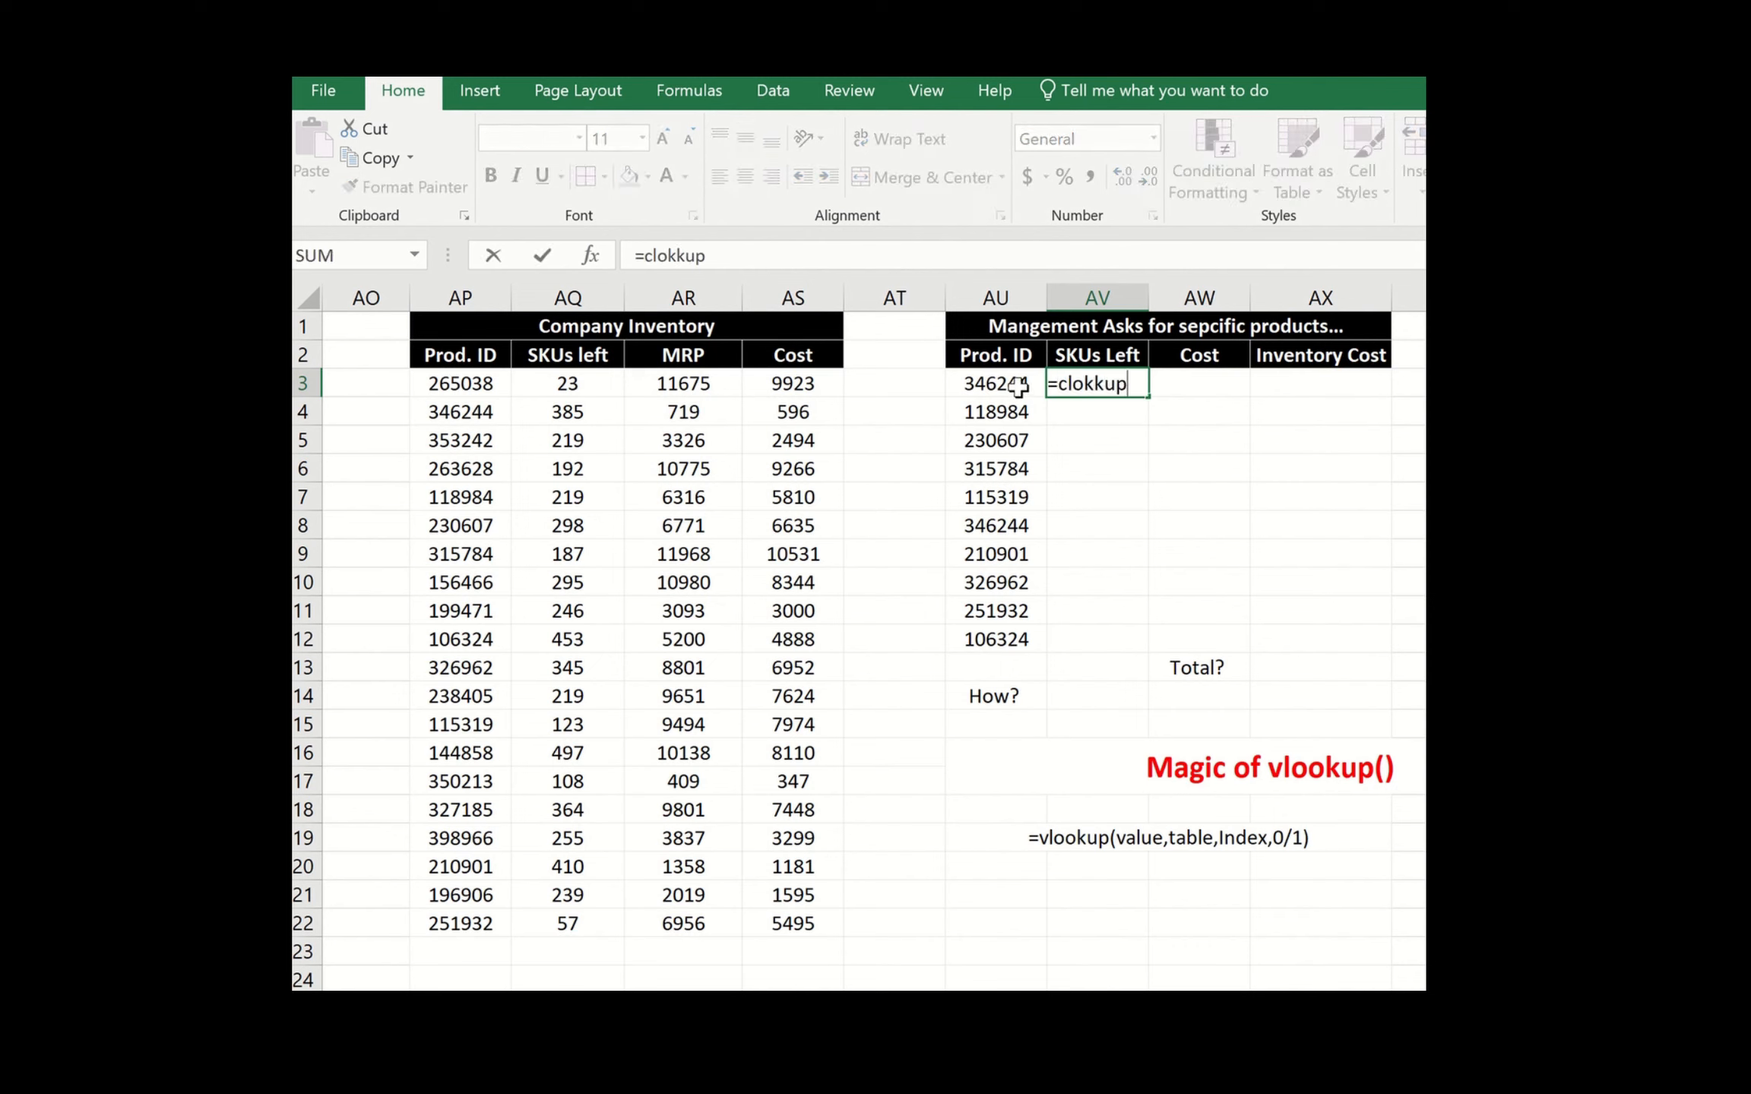
key("BackSpace")
key("BackSpace")
key("BackSpace")
key("BackSpace")
key("BackSpace")
key("BackSpace")
key("BackSpace")
type("v")
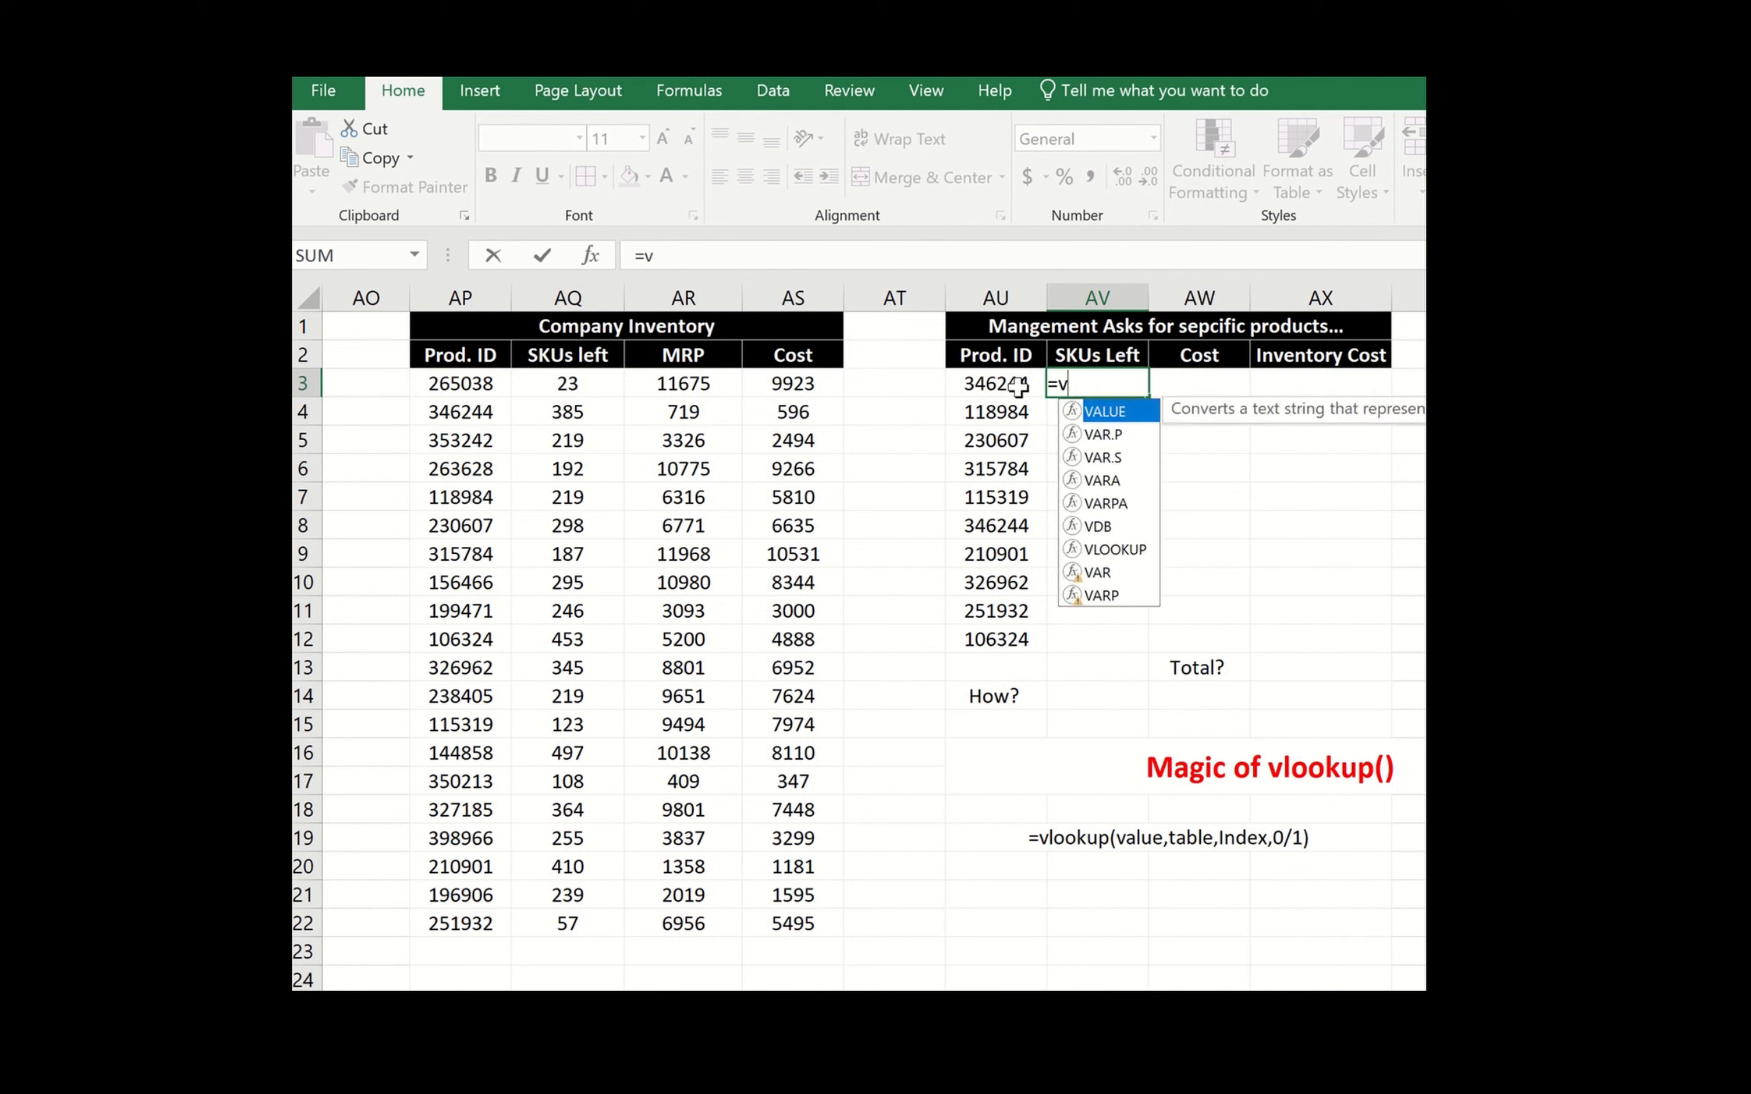
type("lookup(")
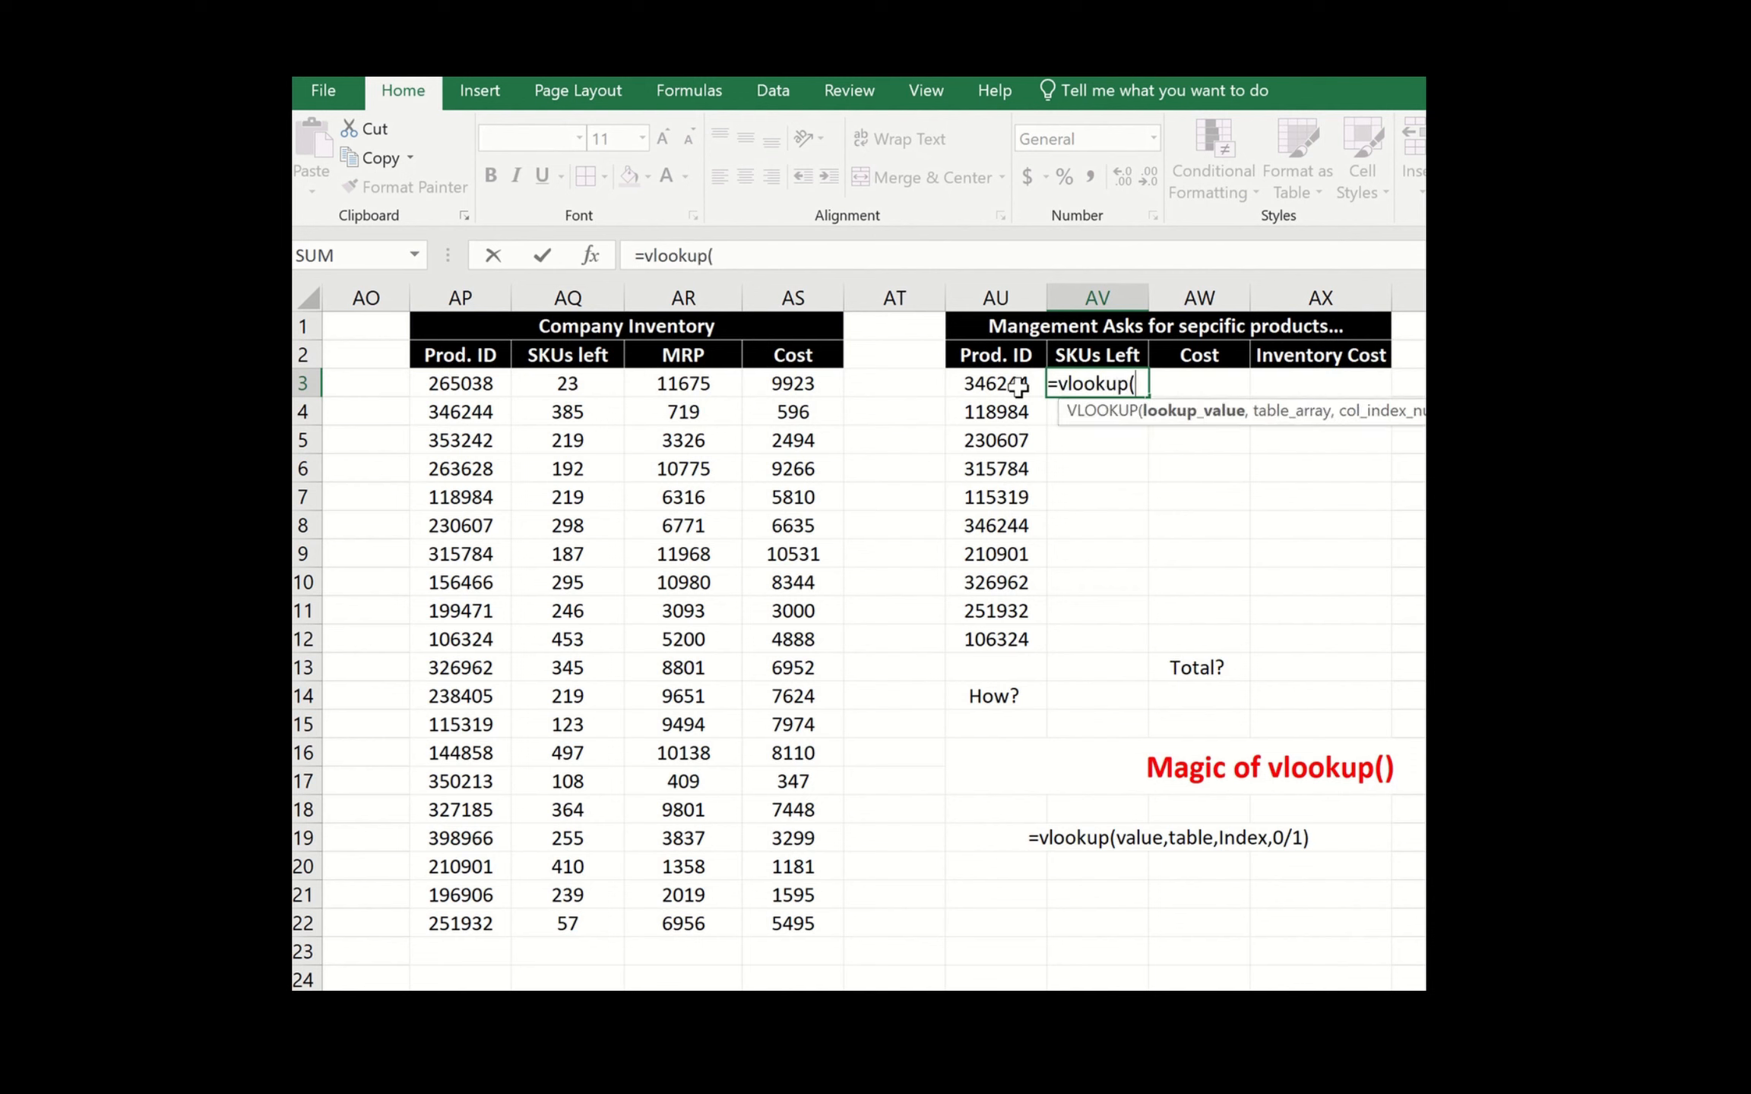
left_click(962, 385)
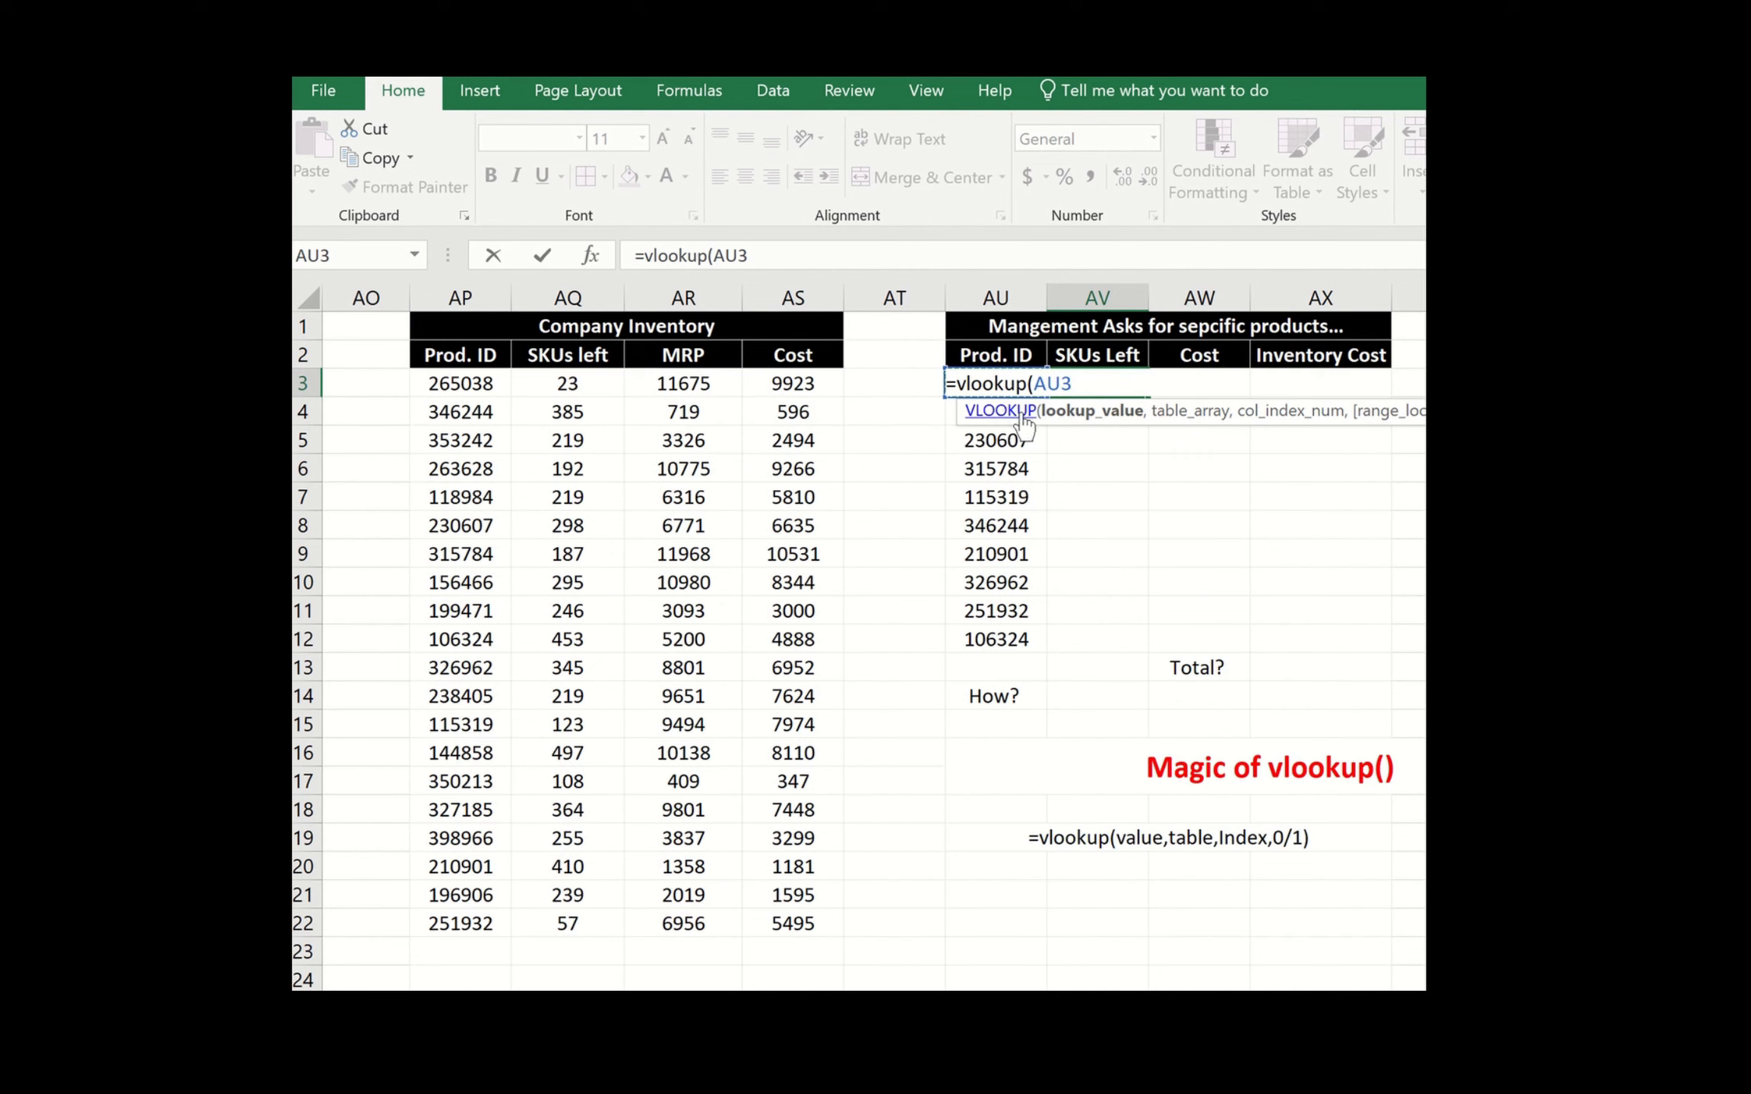
type(",")
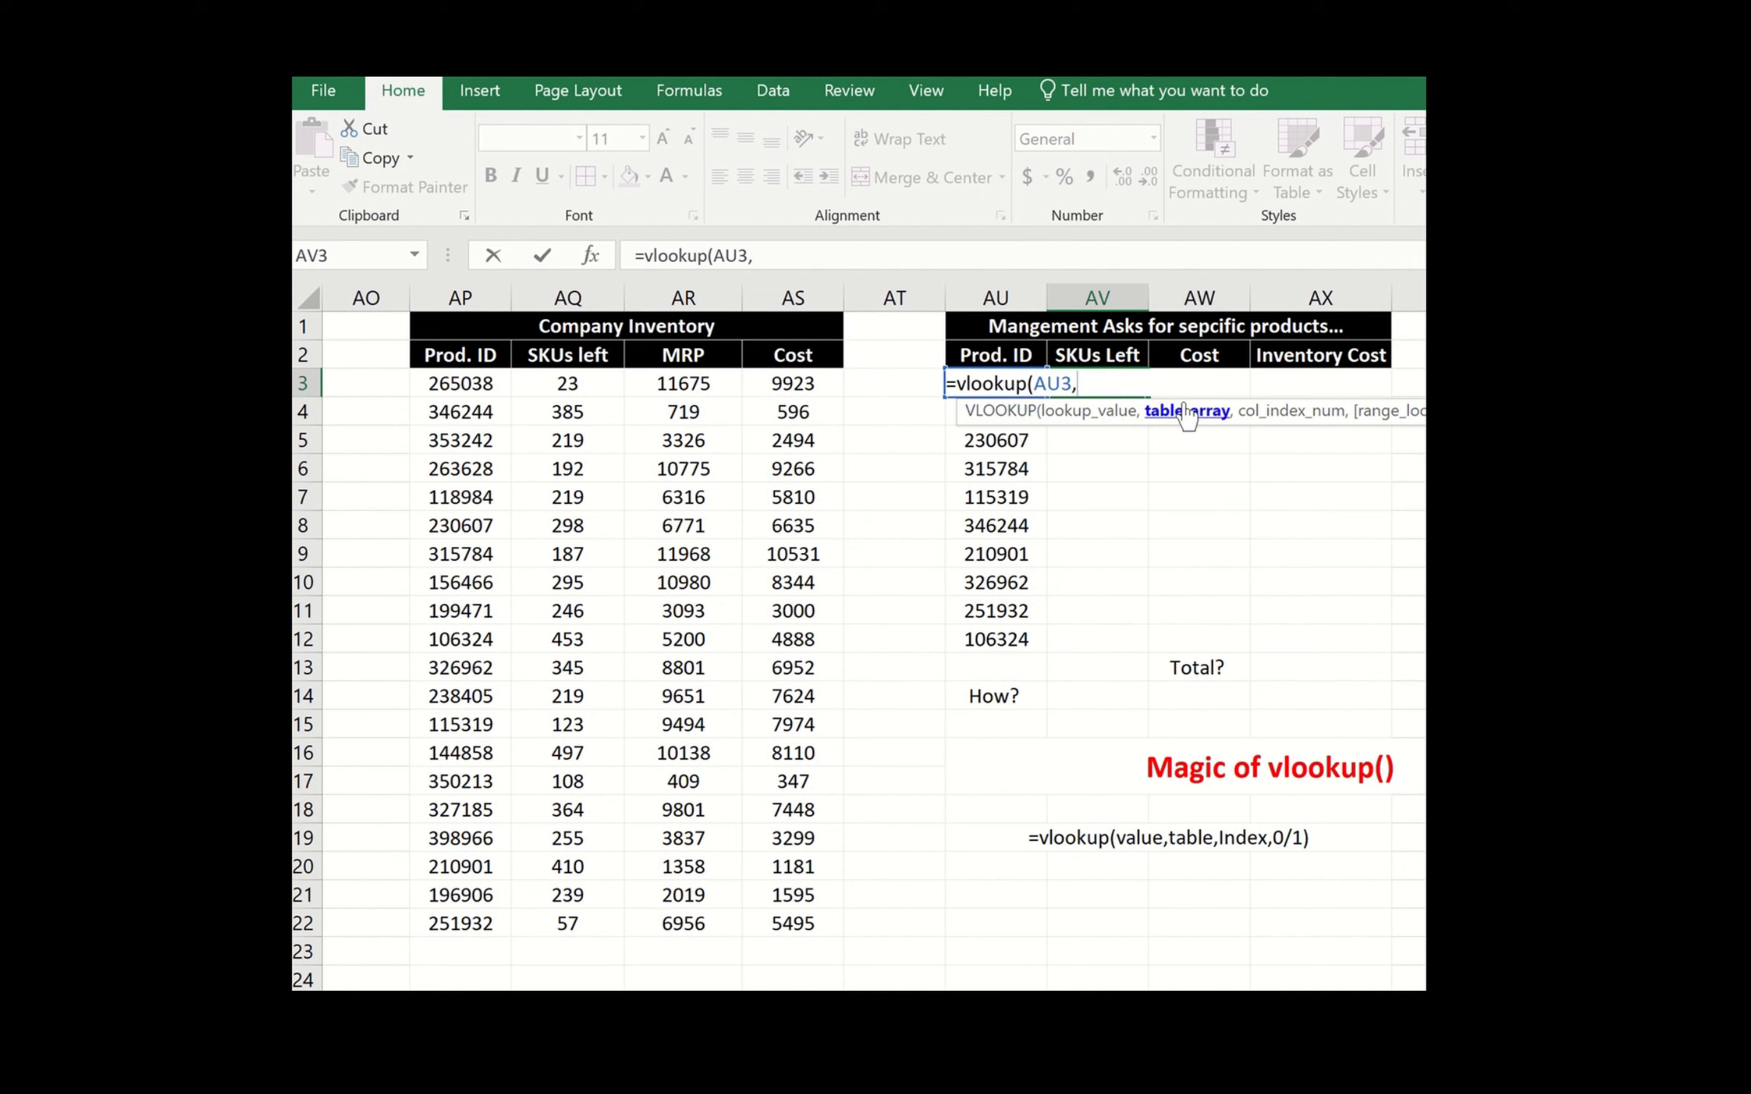
left_click_drag(497, 374, 827, 927)
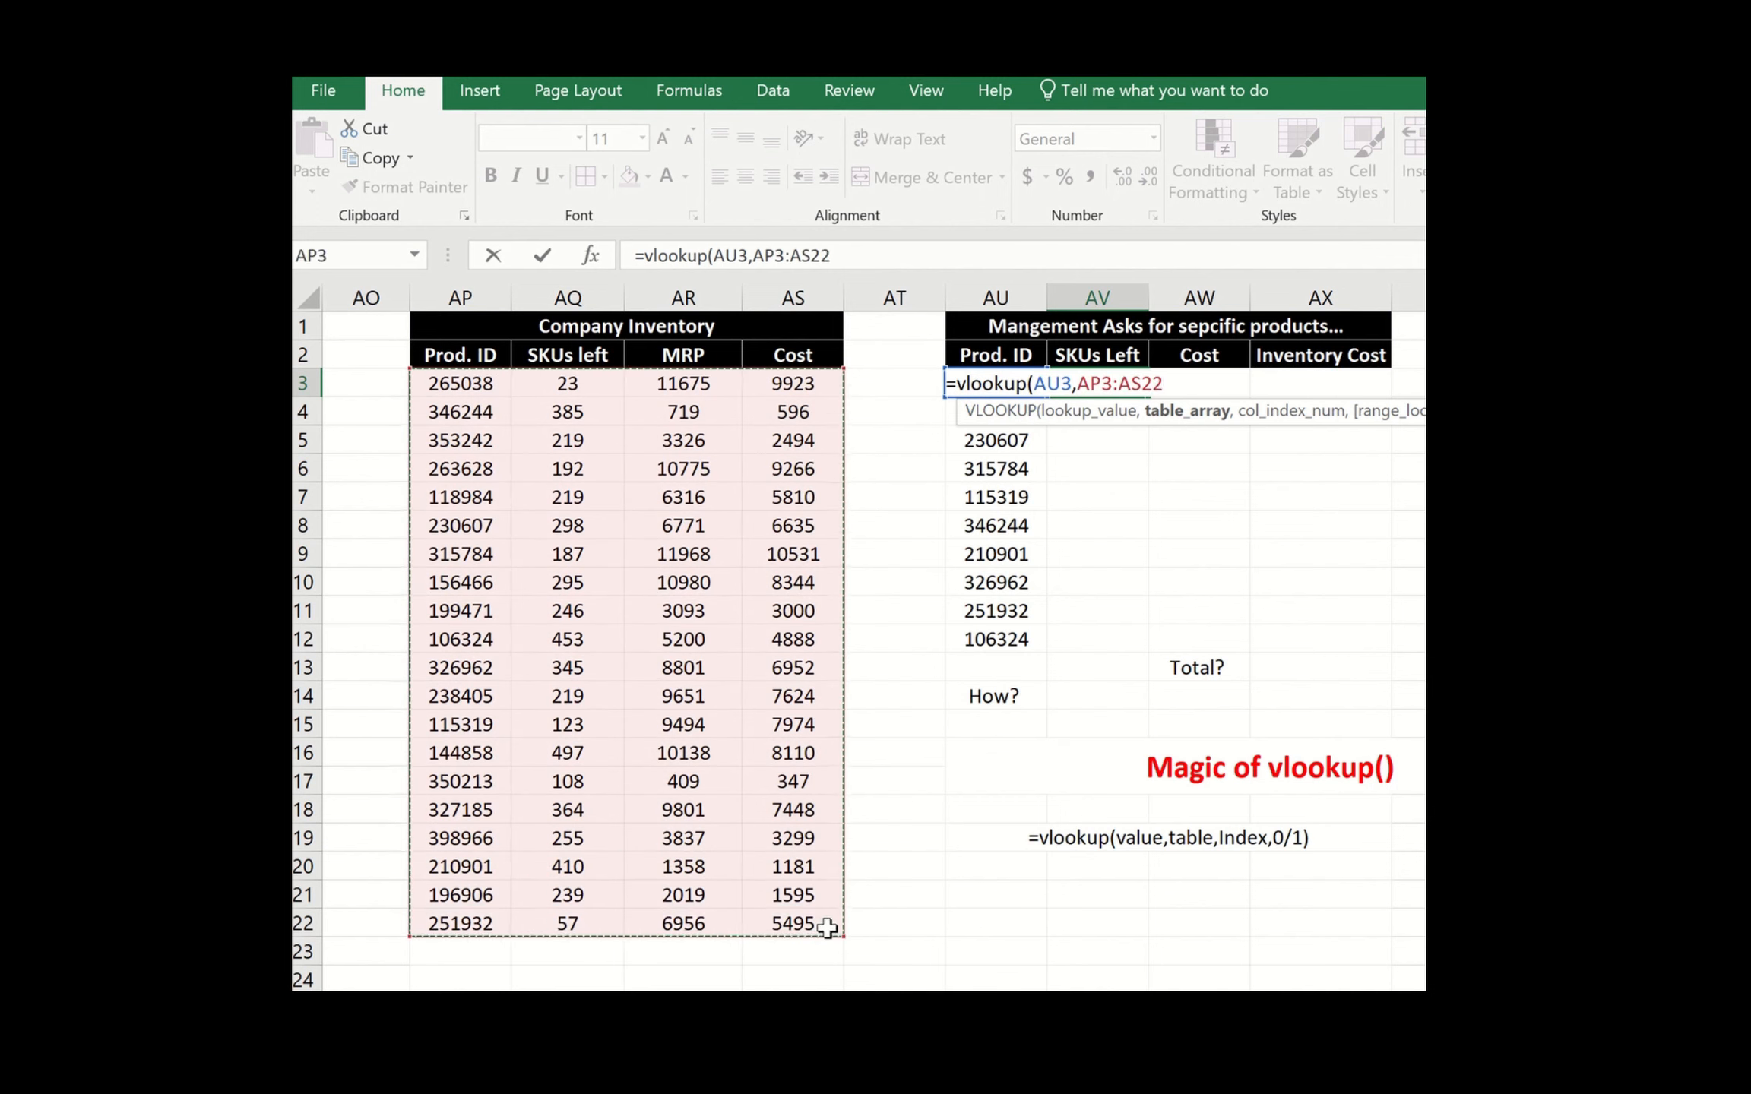
type(",")
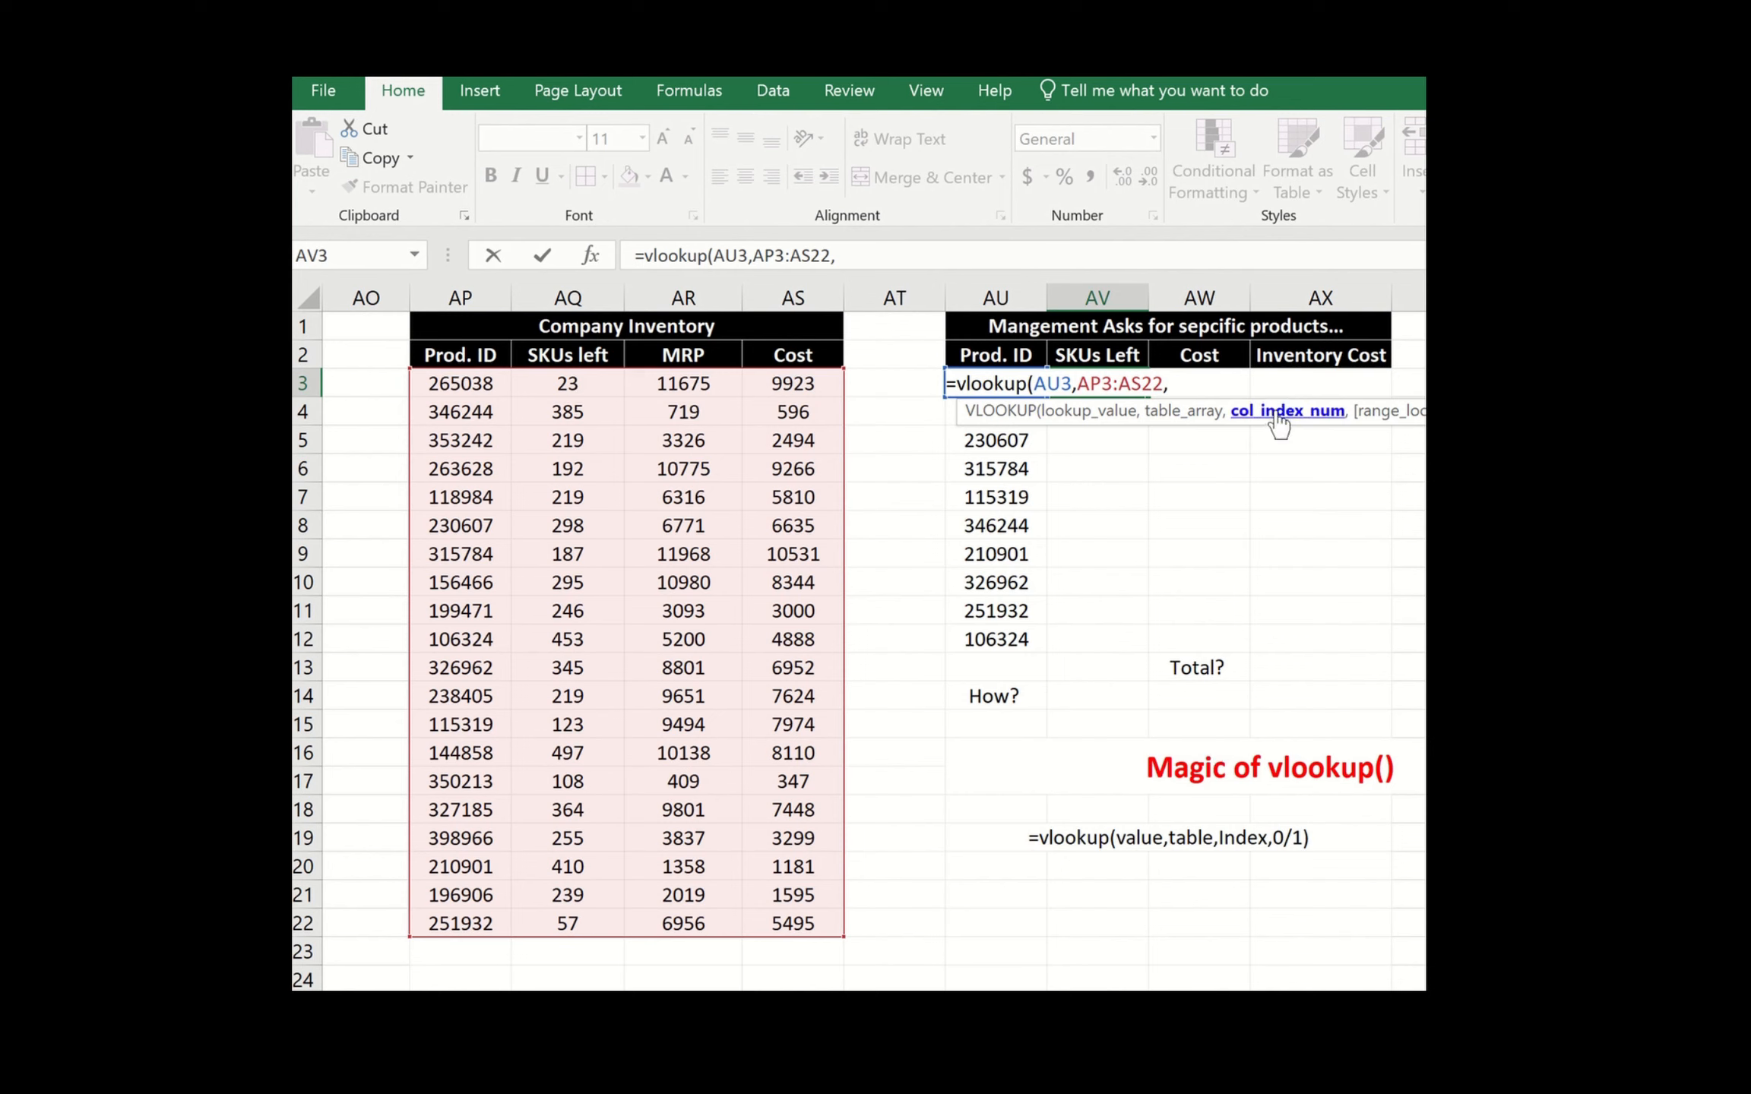
left_click(475, 948)
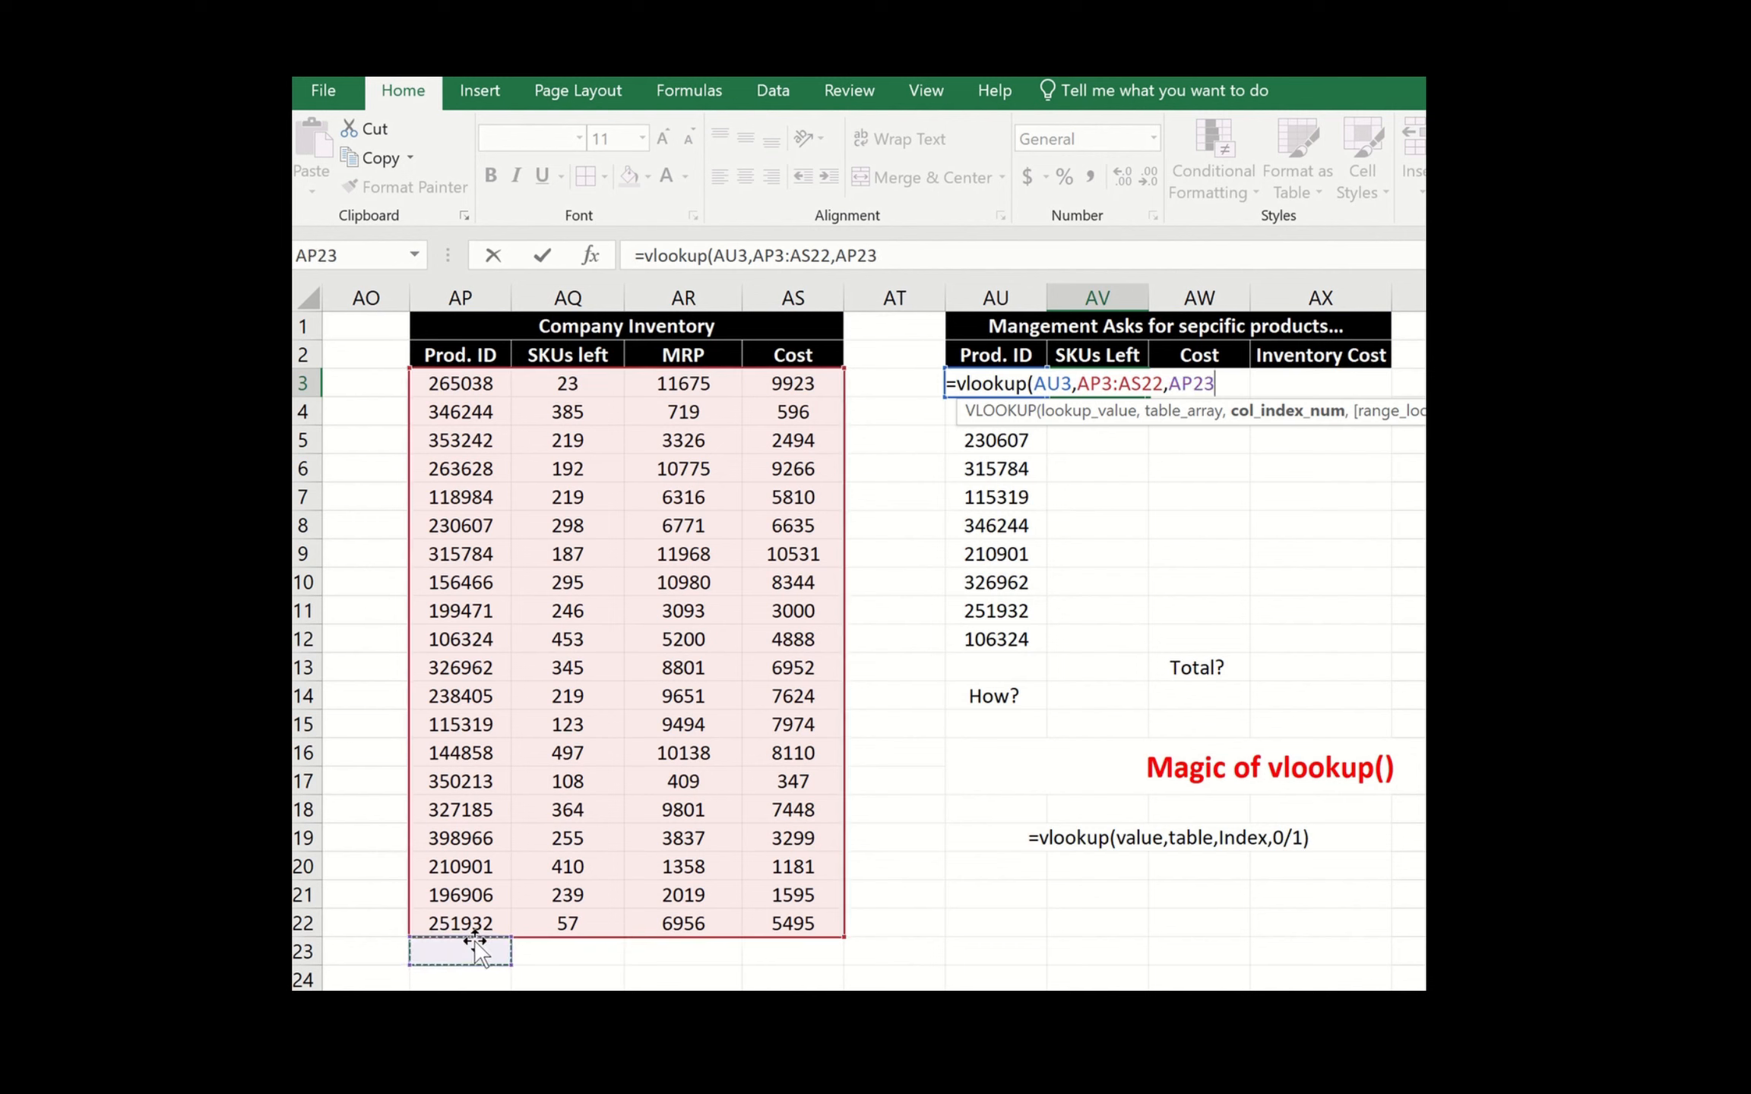
key("Escape")
- Fill cells AP23:AS23 below the company inventory table with yellow
left_click(475, 948)
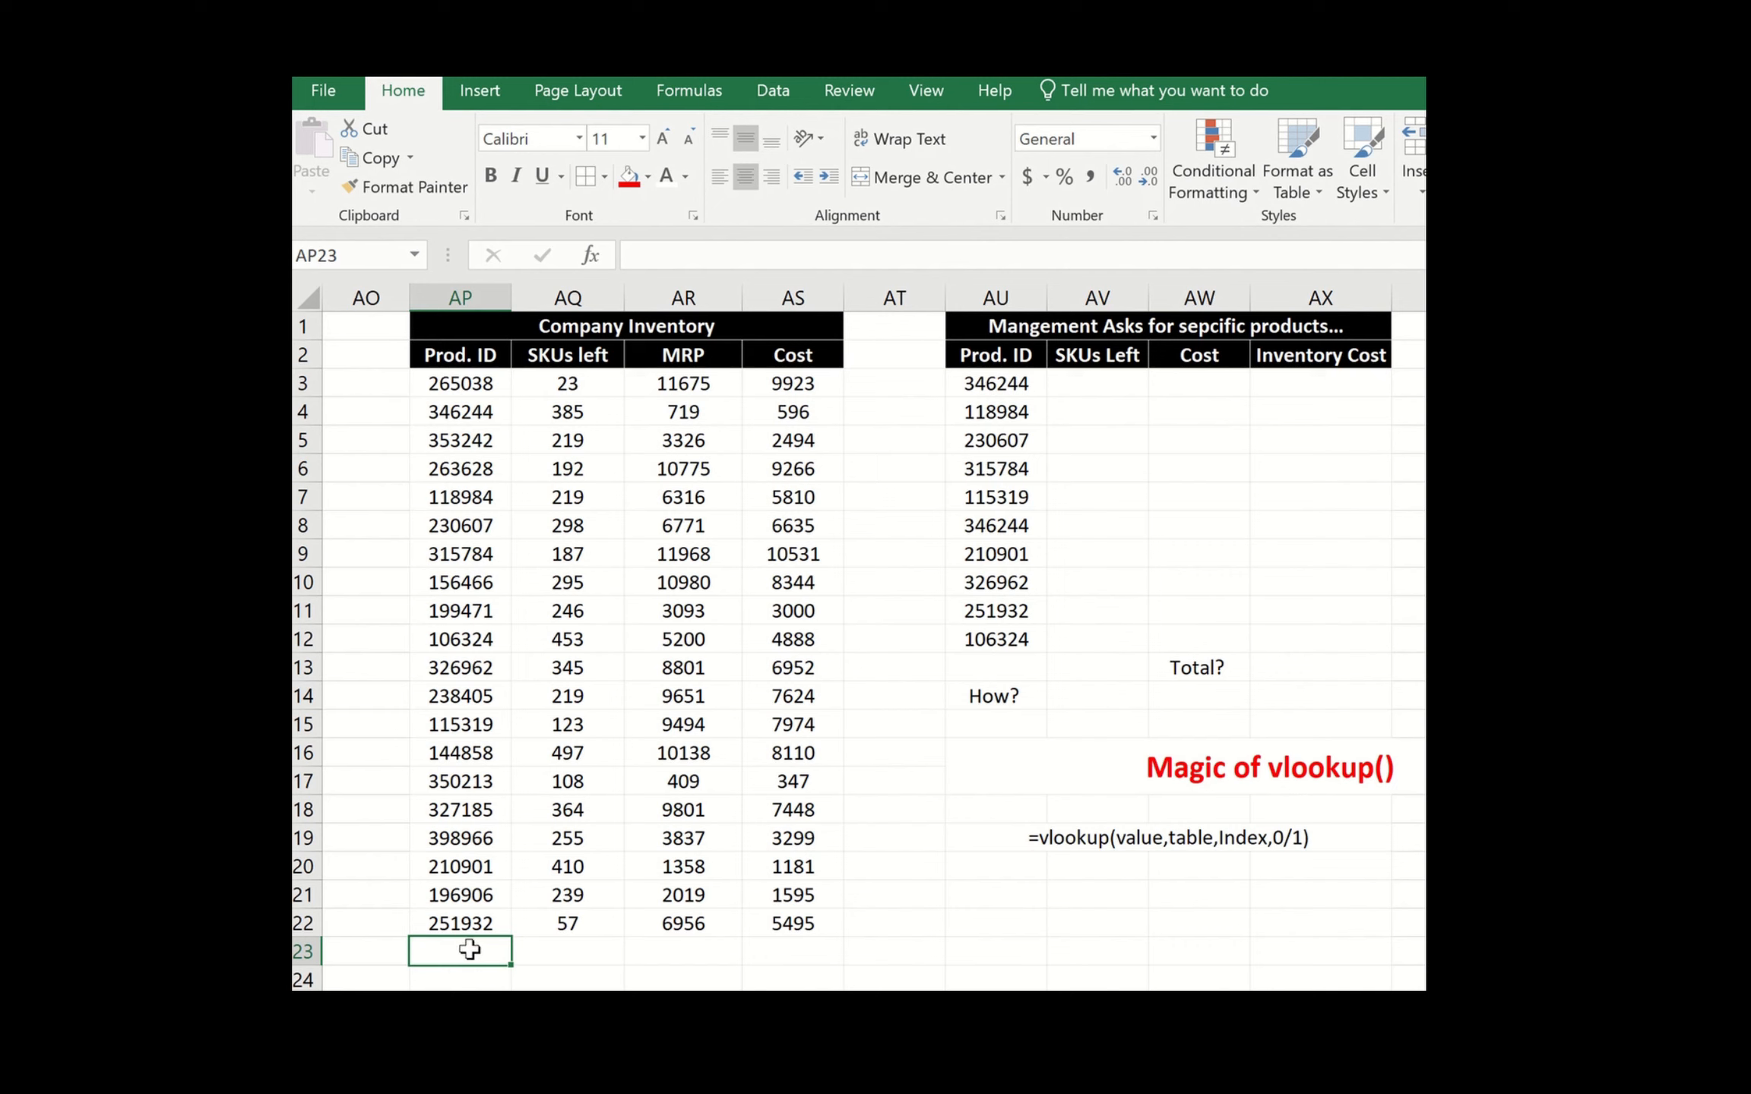
left_click_drag(469, 950, 764, 951)
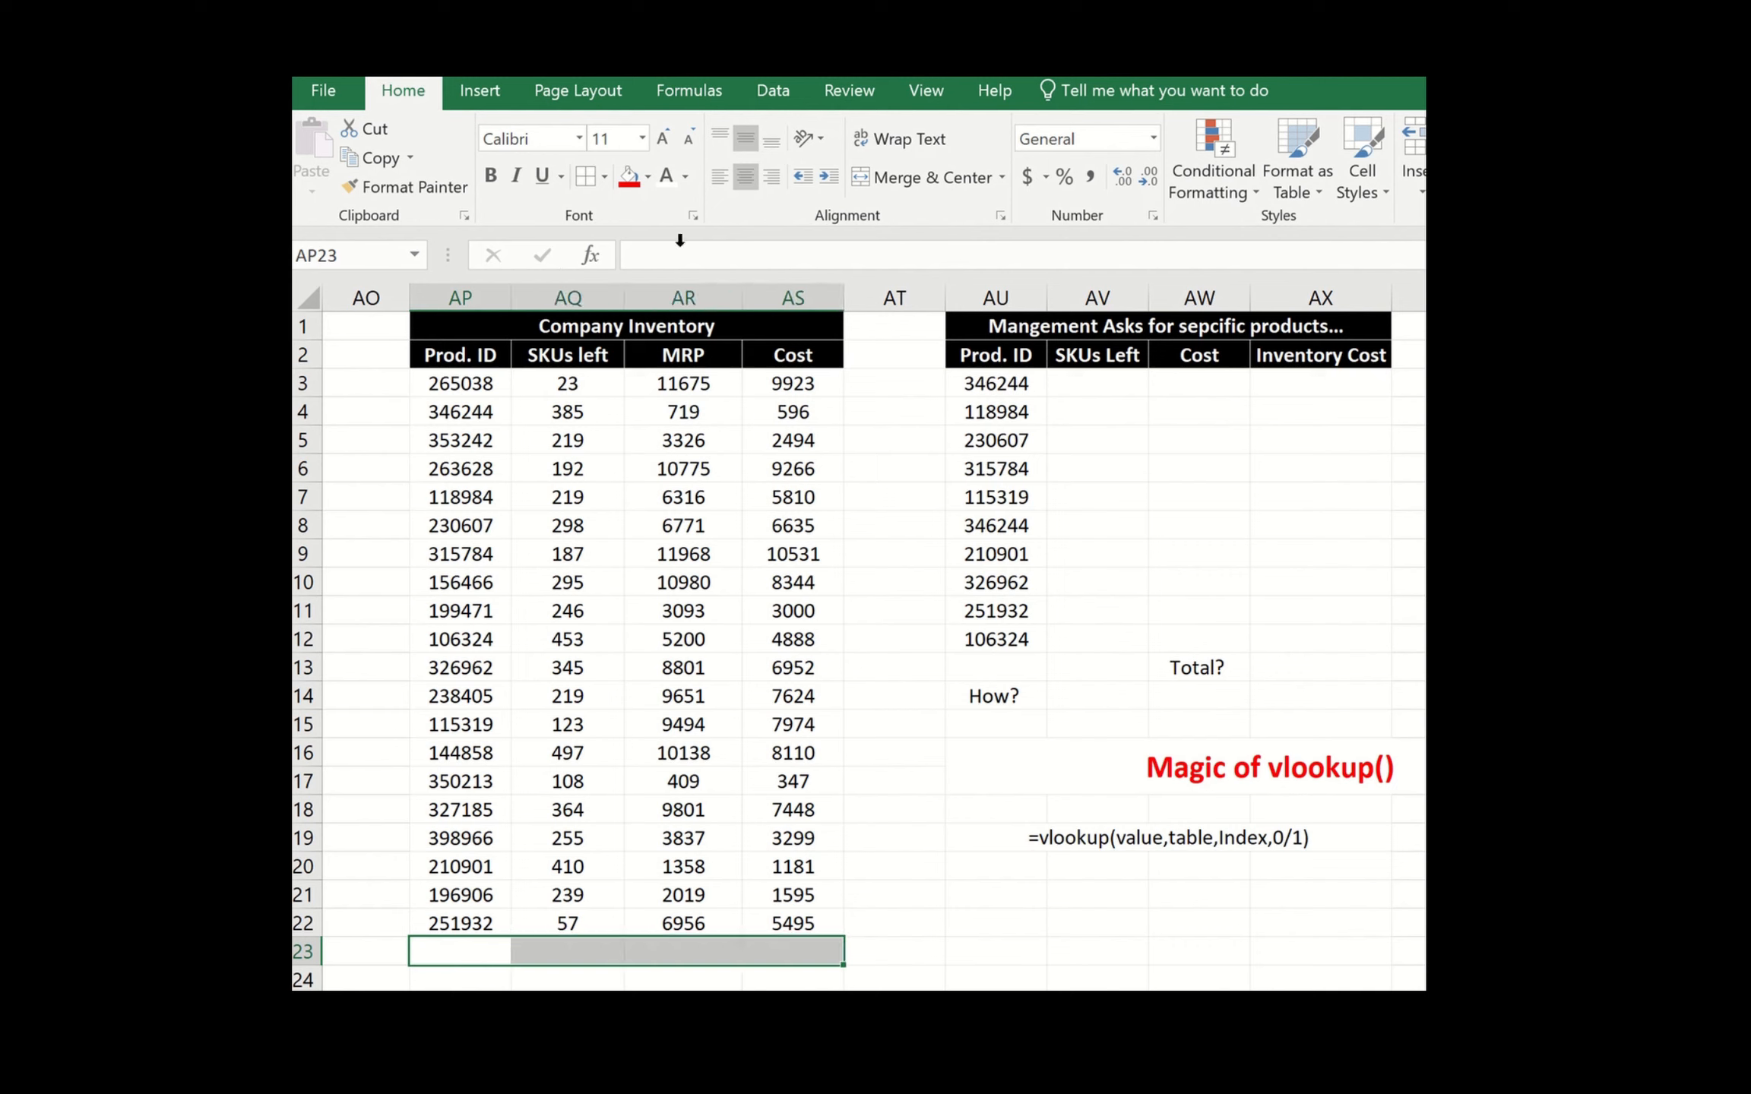
left_click(647, 177)
left_click(688, 369)
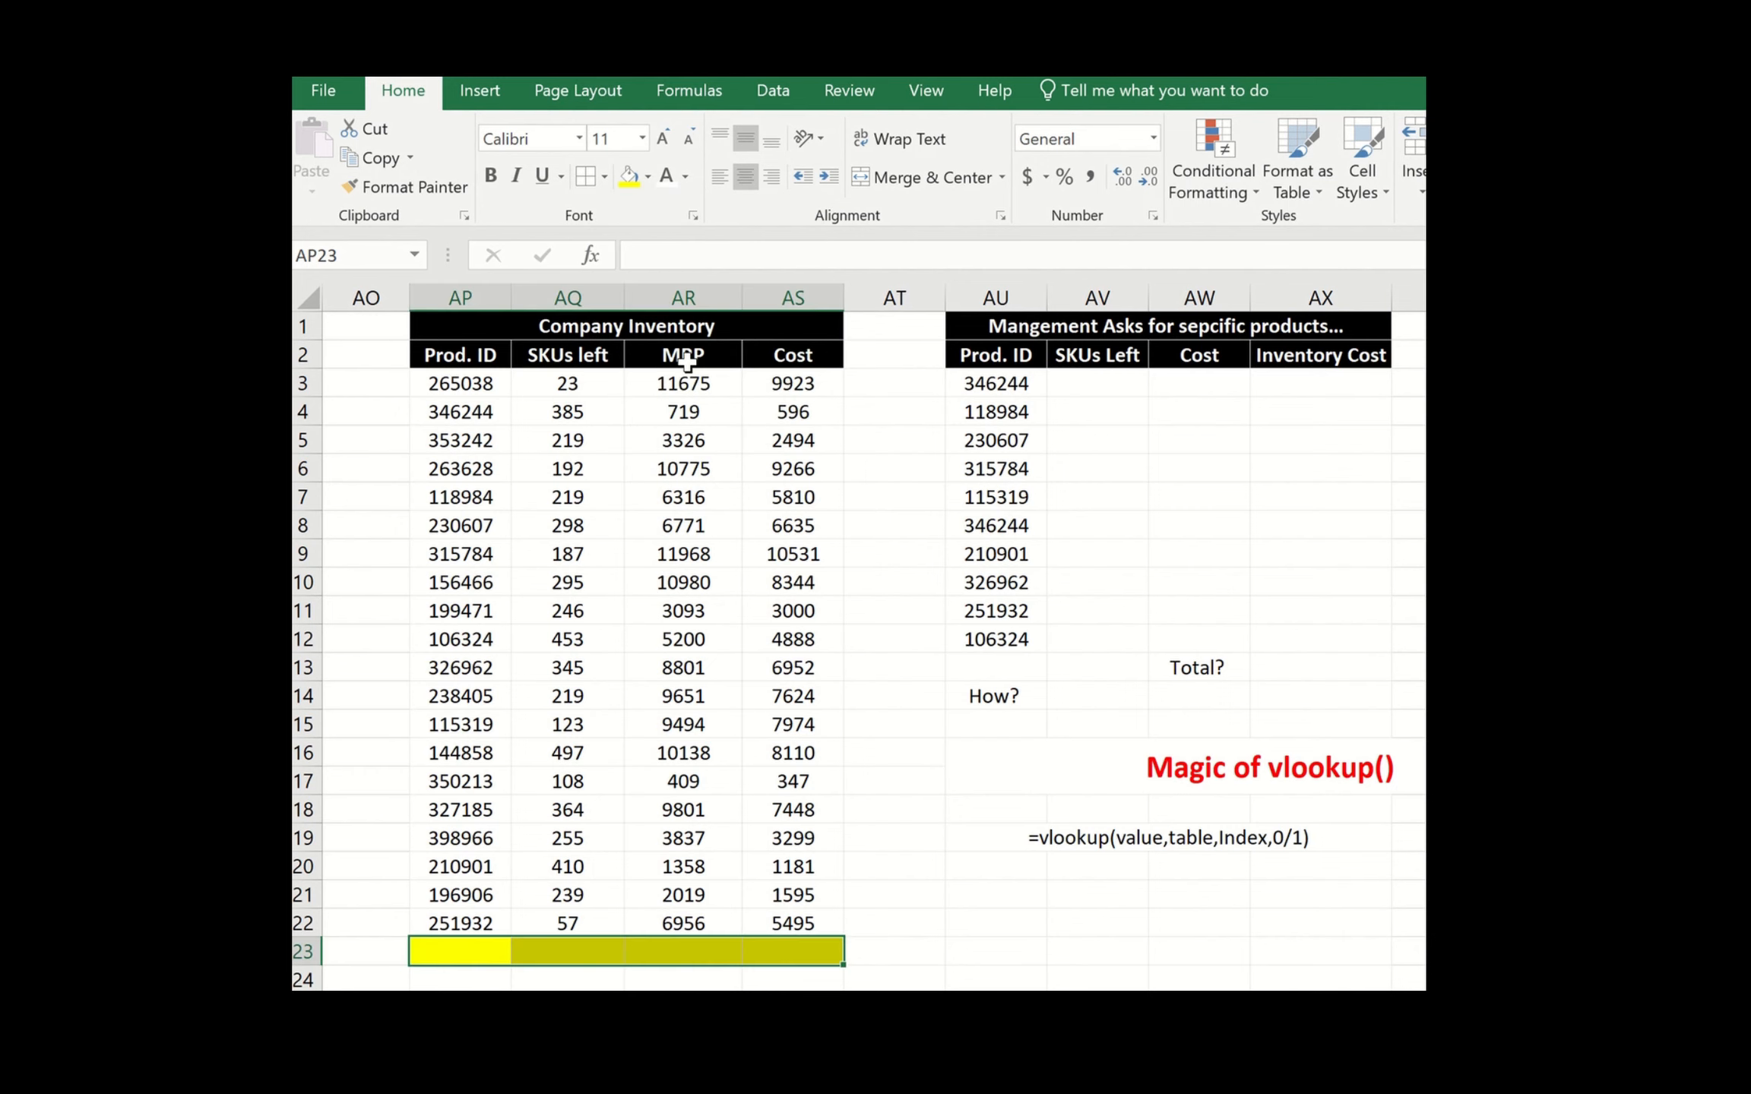
- Number the yellow cells AP23 to AS23 with 1, 2, 3 and 4 as column indexes
left_click(490, 959)
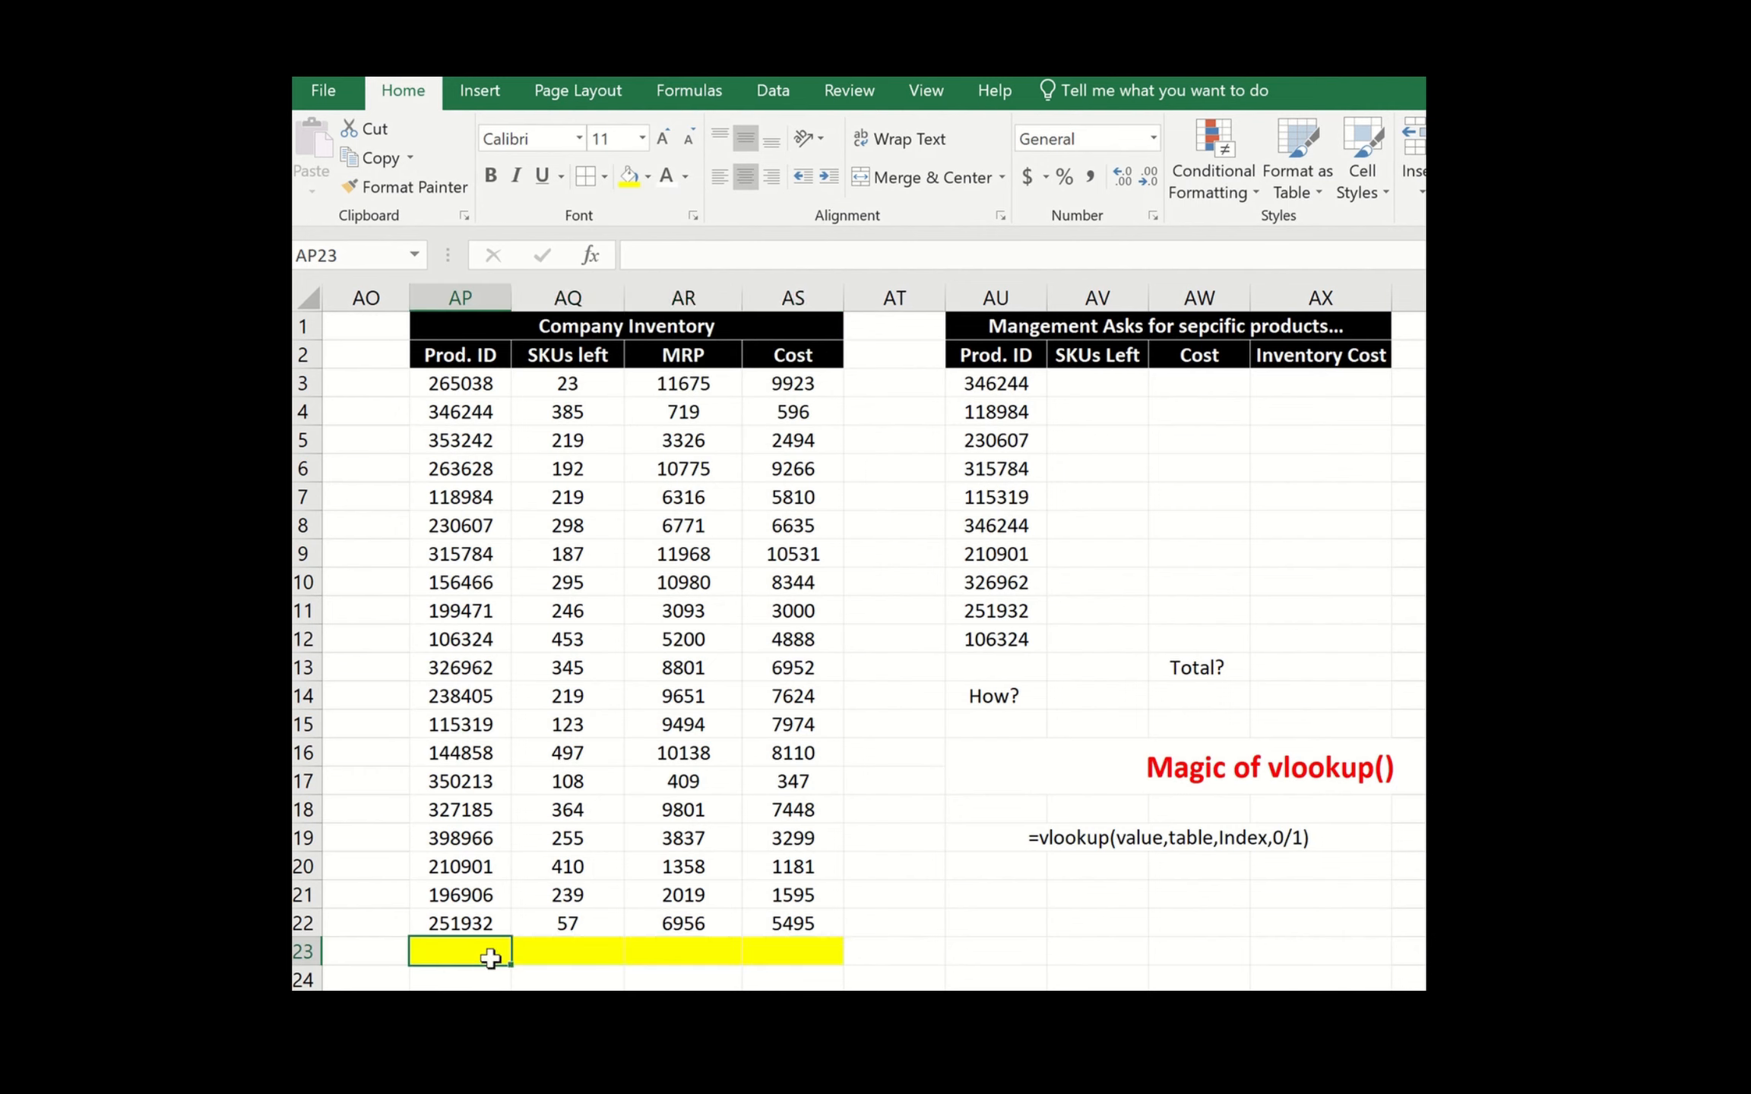
type("1")
key("Tab")
left_click(490, 958)
key("Tab")
type("2")
key("Tab")
type("3")
key("Tab")
type("4")
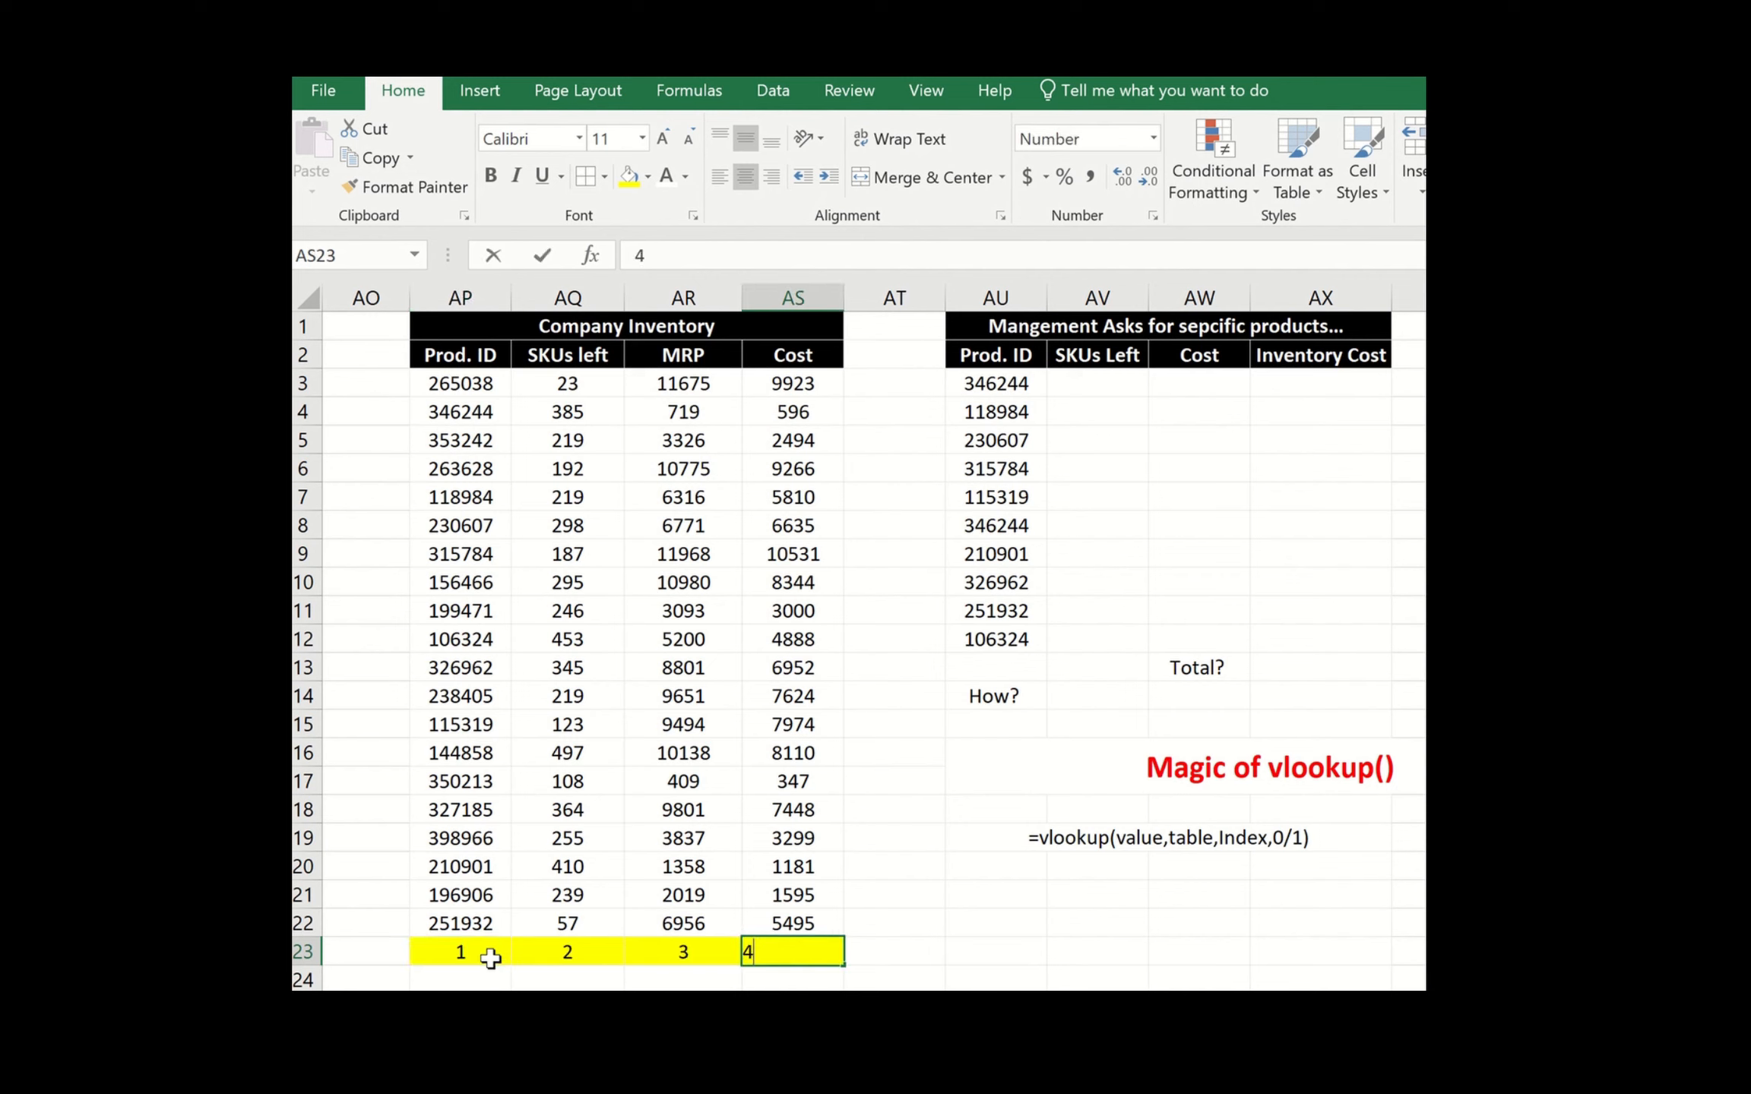
key("Tab")
key("Left")
key("Left")
left_click(490, 958)
key("Right")
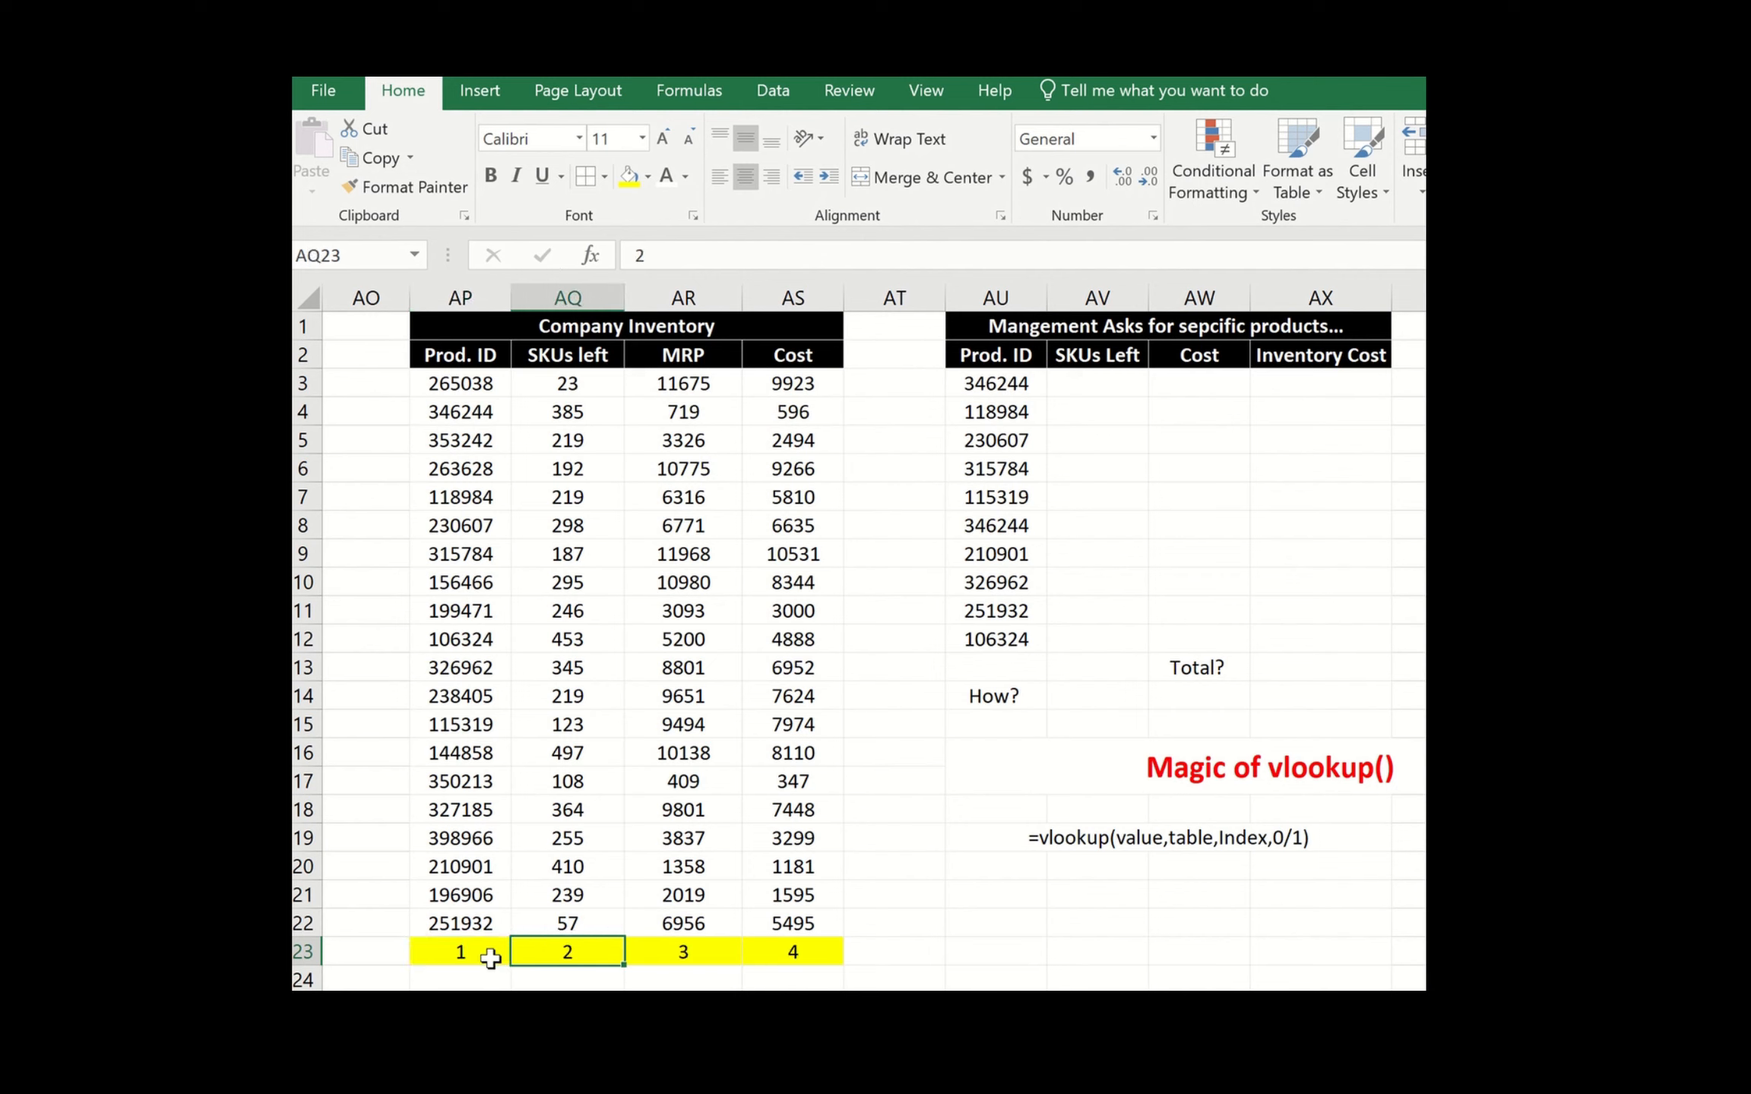
key("Right")
key("Right")
- Label the numbered row with the word Index in cell AO23 and make it bold
left_click(390, 951)
type("Index")
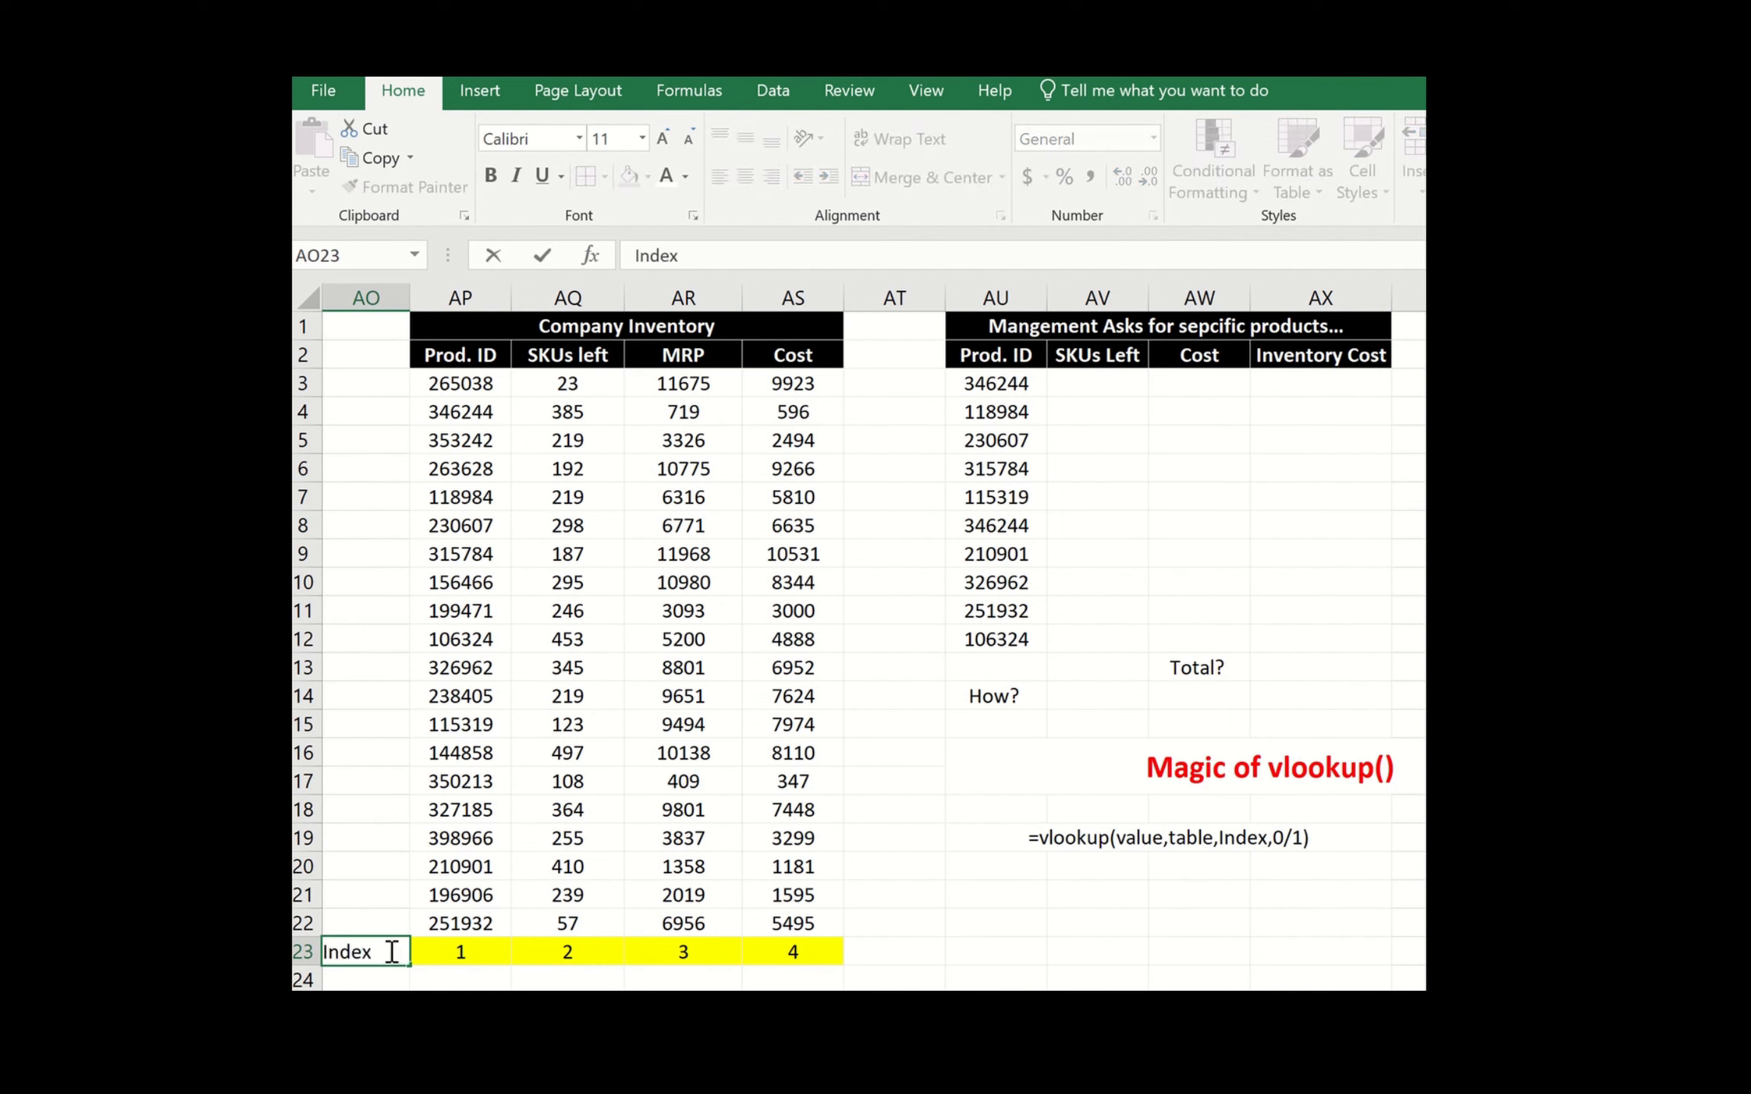
key("Return")
left_click(390, 950)
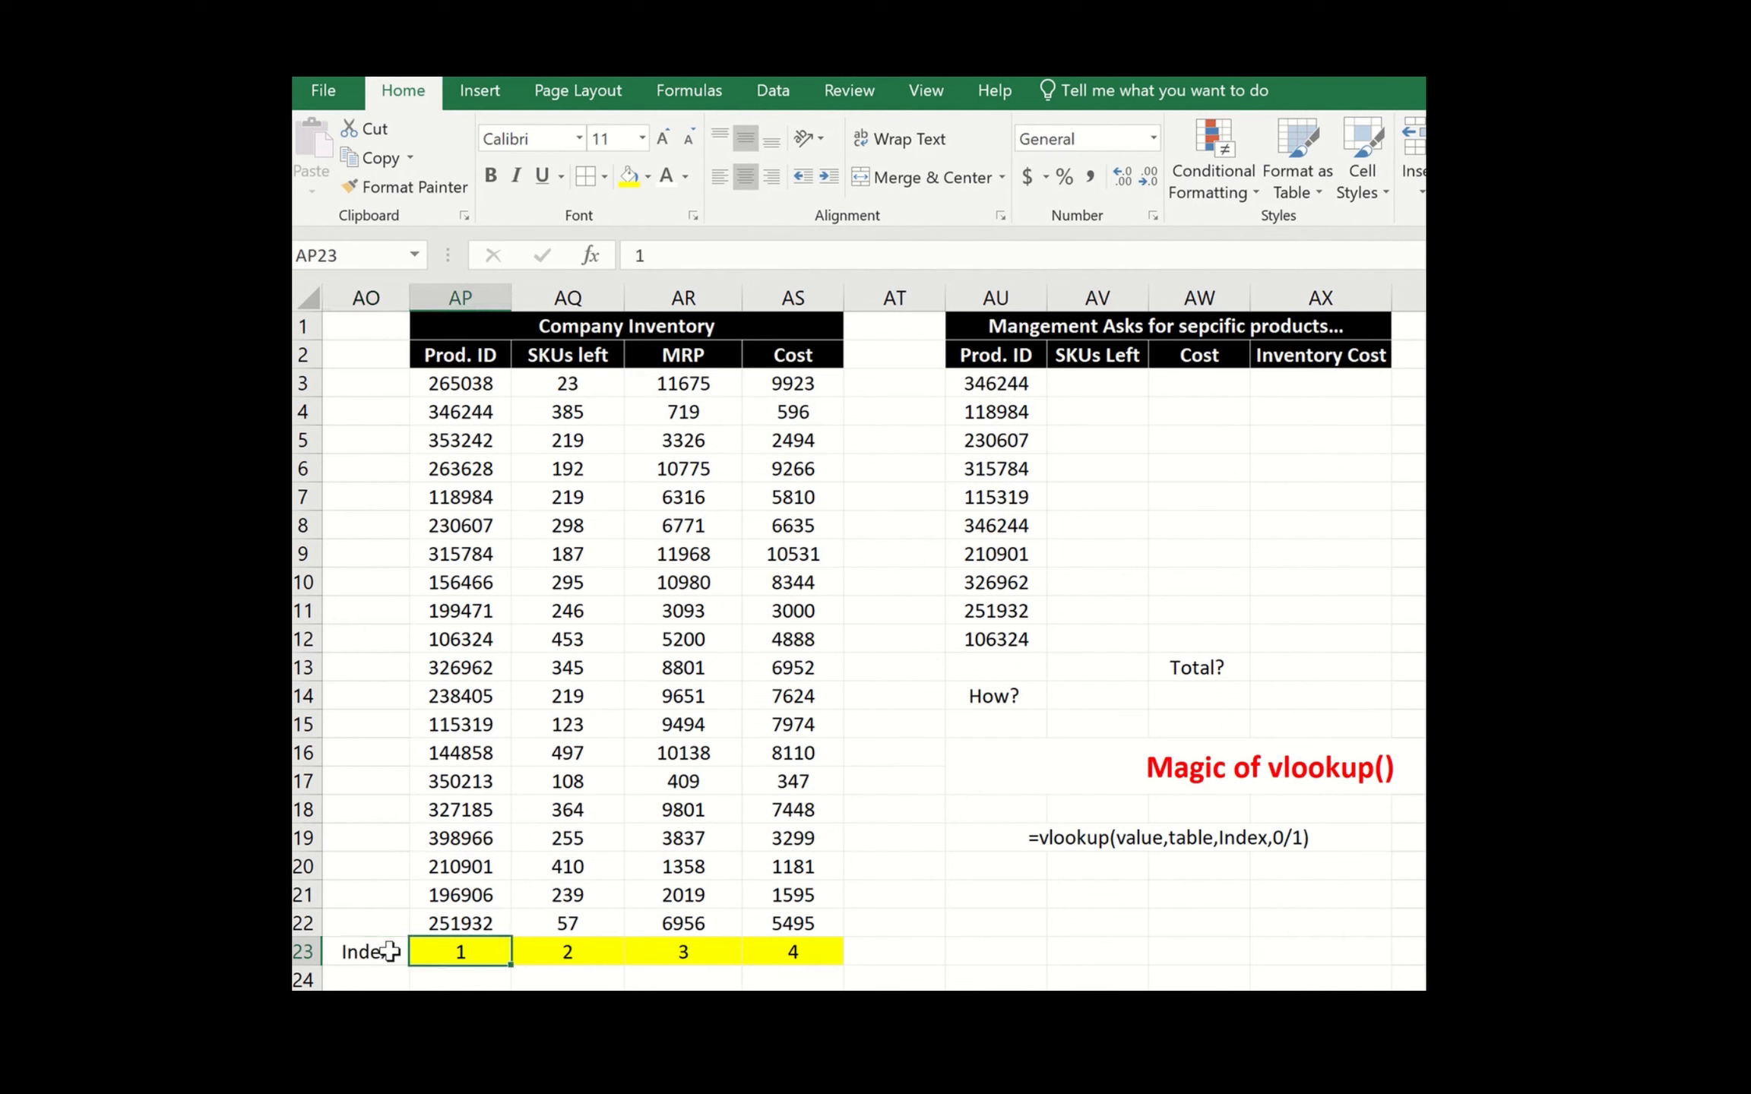
key("ctrl+b")
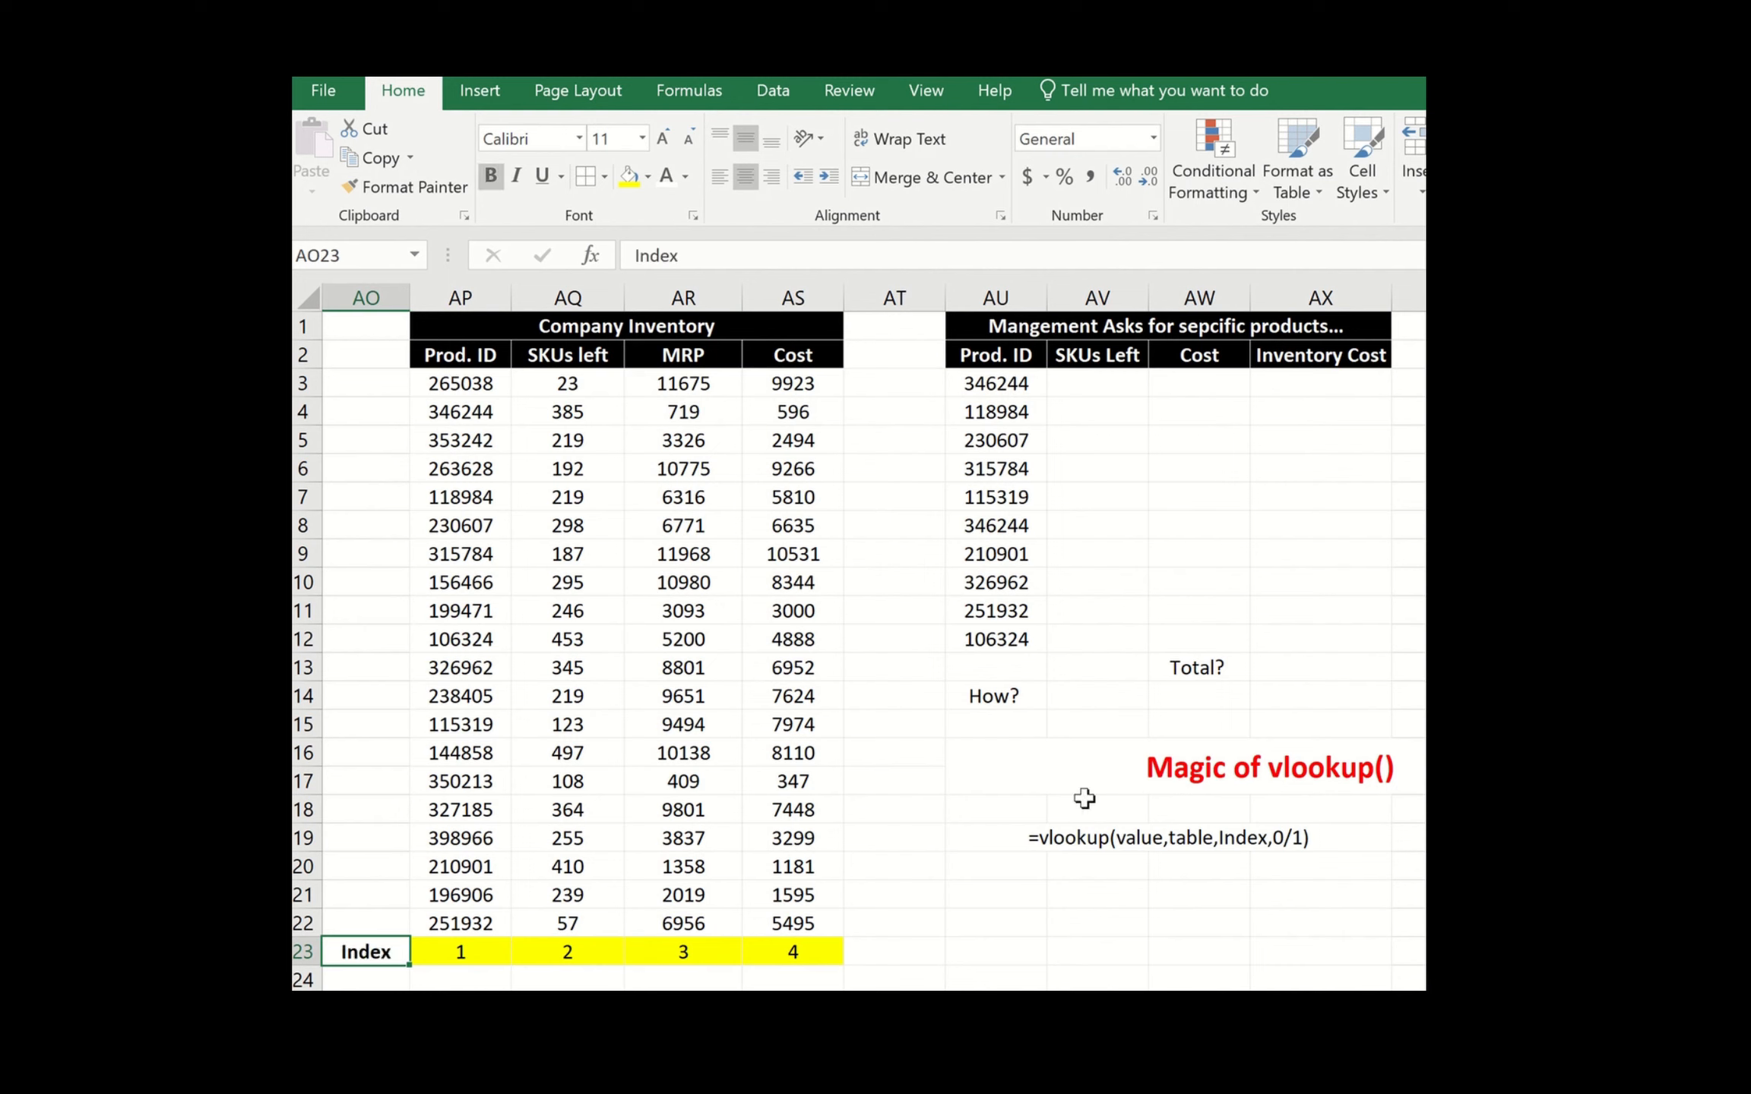
left_click(1085, 799)
left_click(1052, 393)
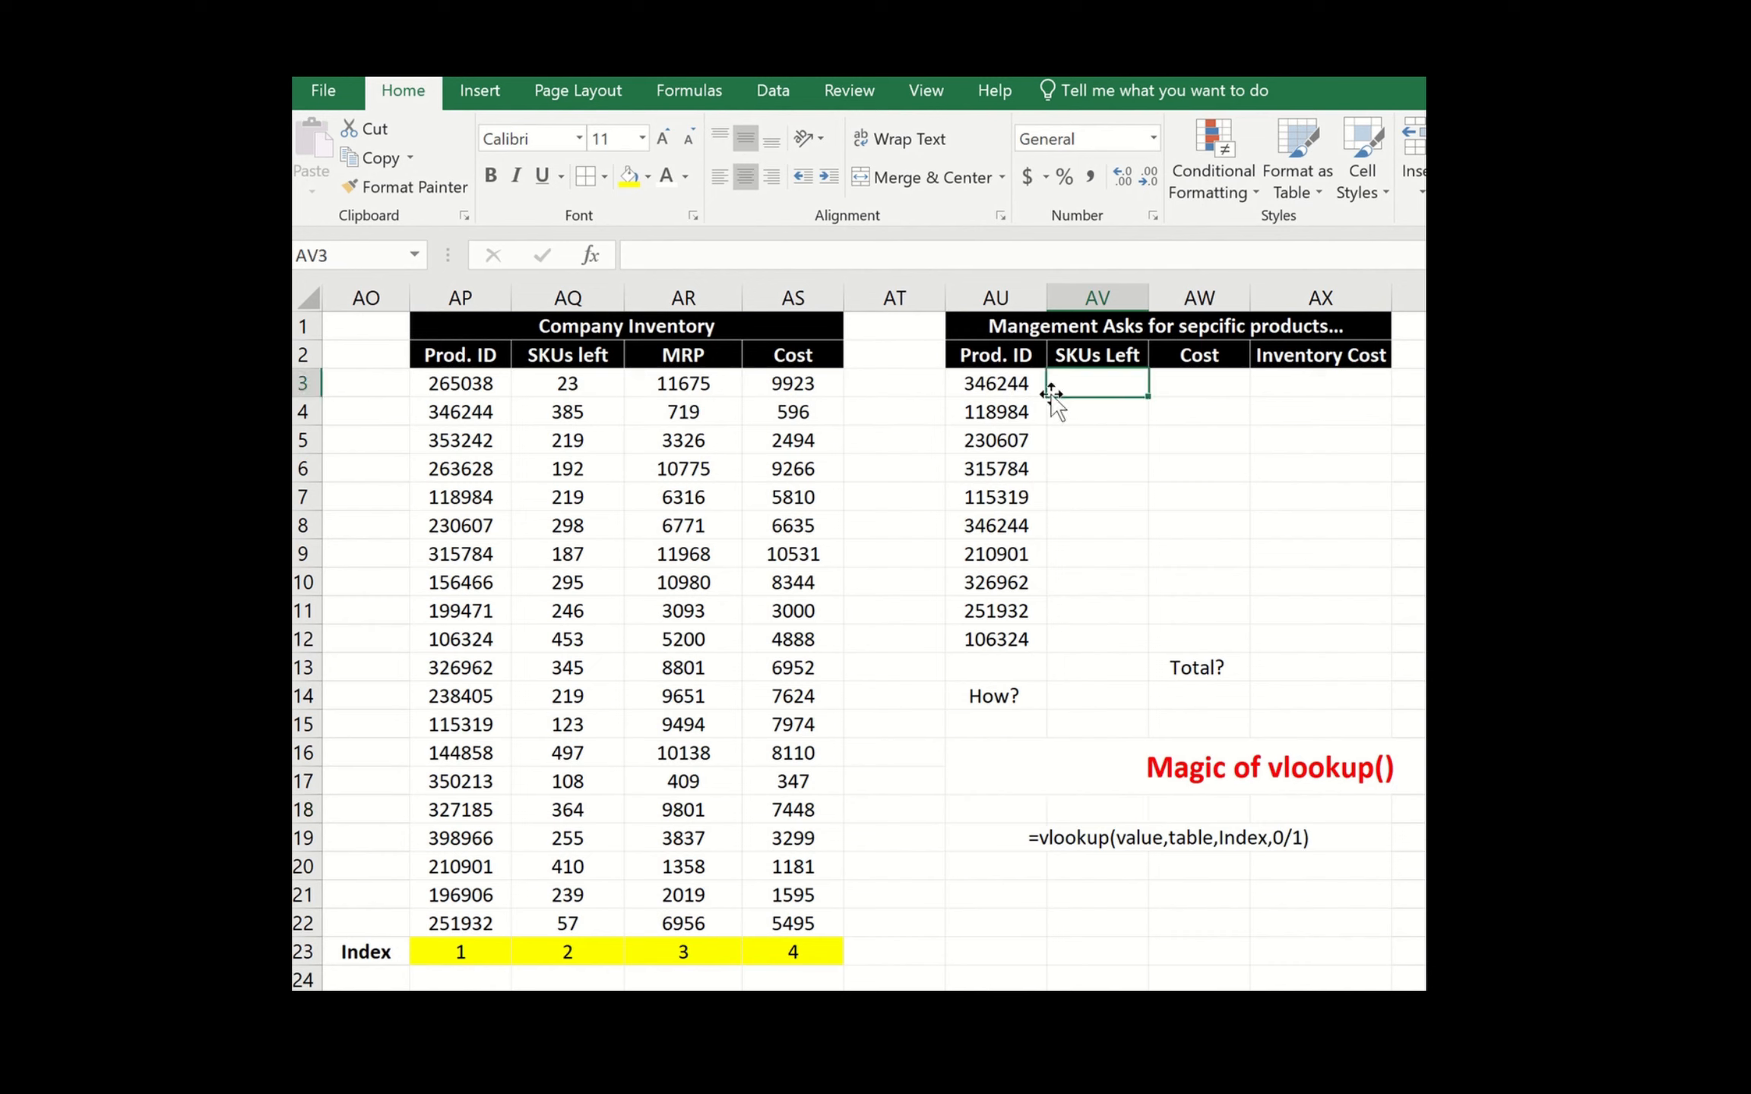
left_click(1046, 391)
left_click(1055, 392)
left_click(1063, 901)
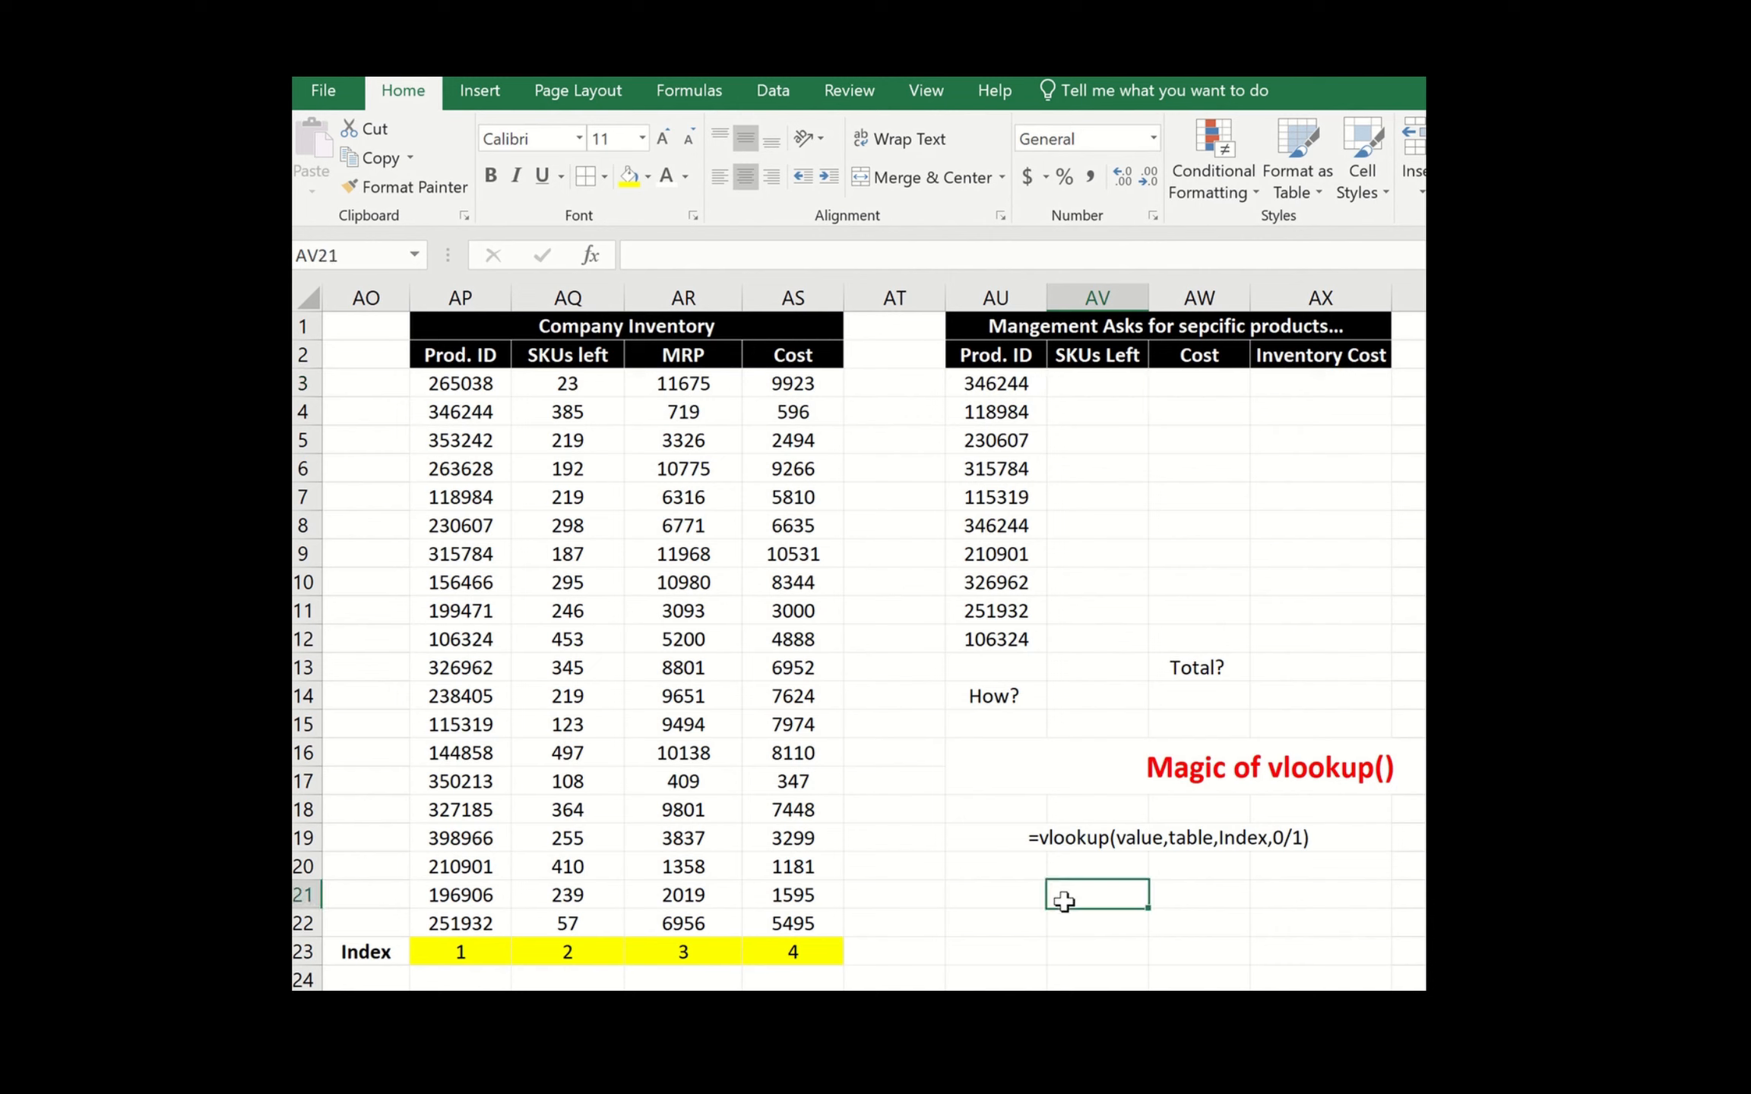
- Enter =vlookup(AU3,AP3:AS22,2,0) in cell AV3 to pull the first requested product's SKUs left
left_click(1076, 396)
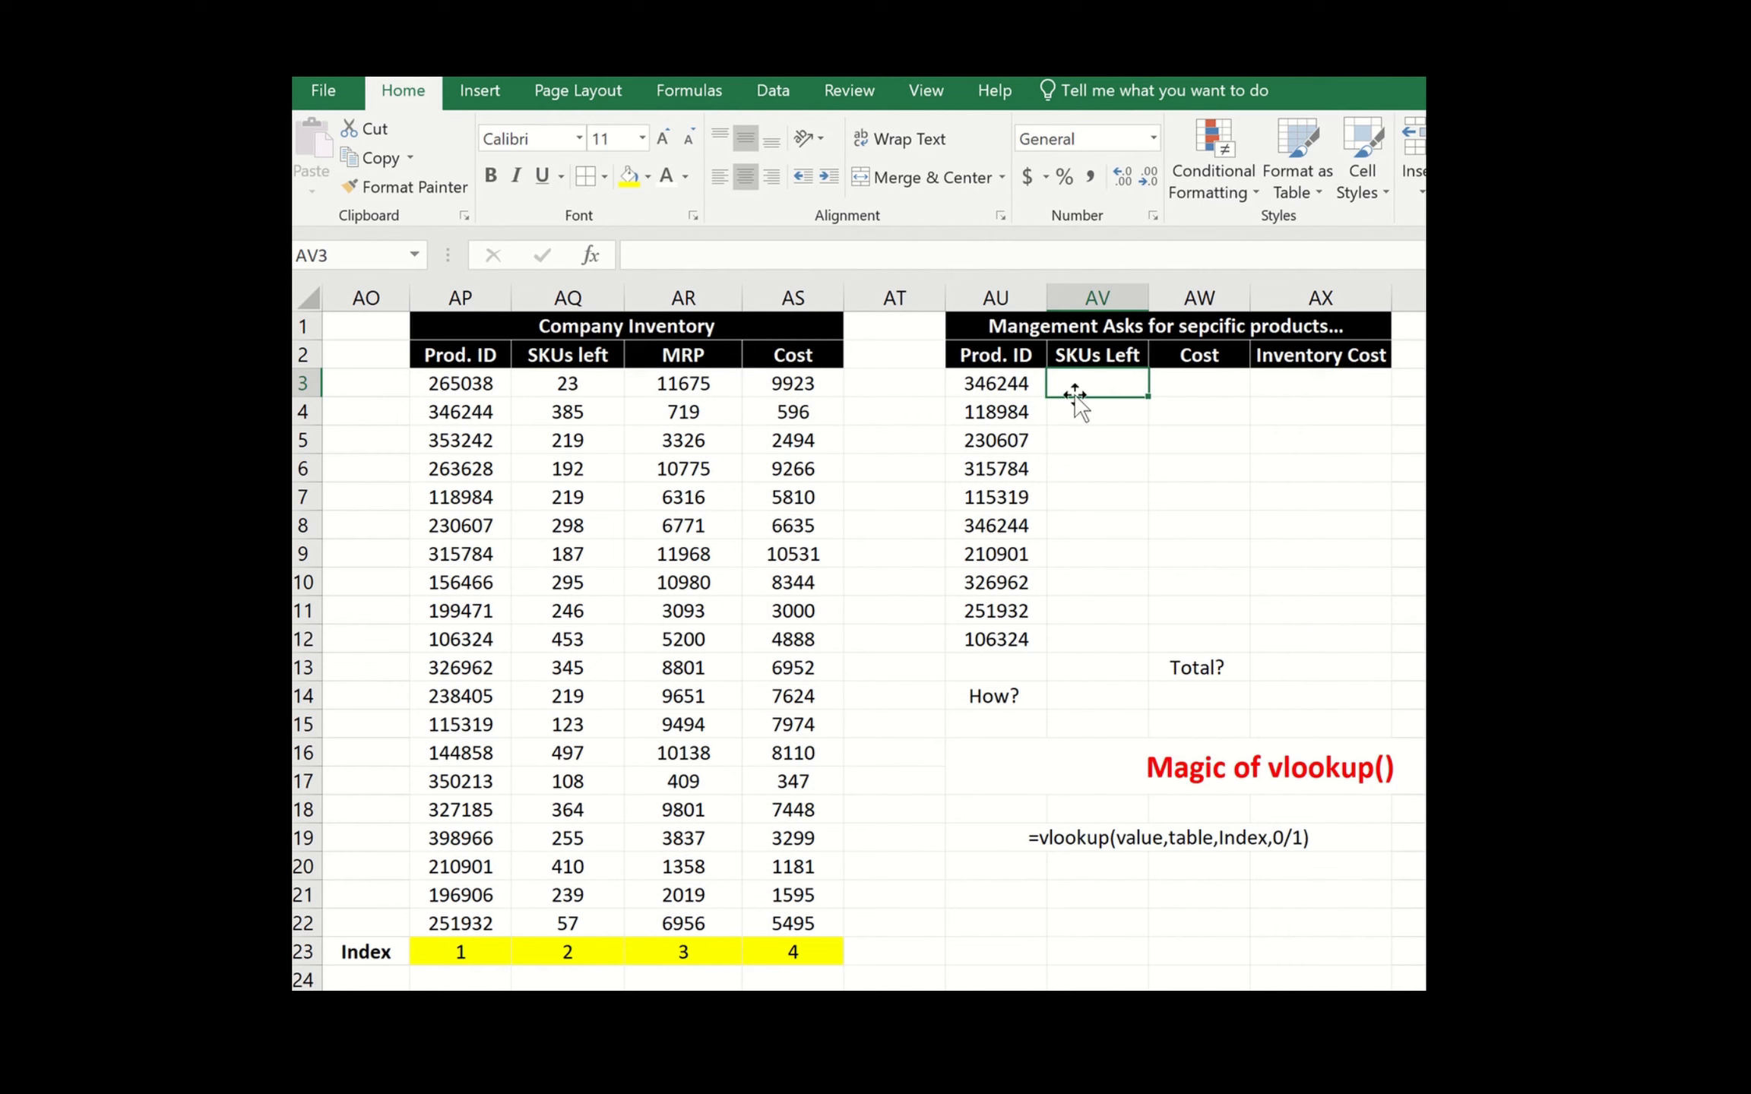
type("=vlook")
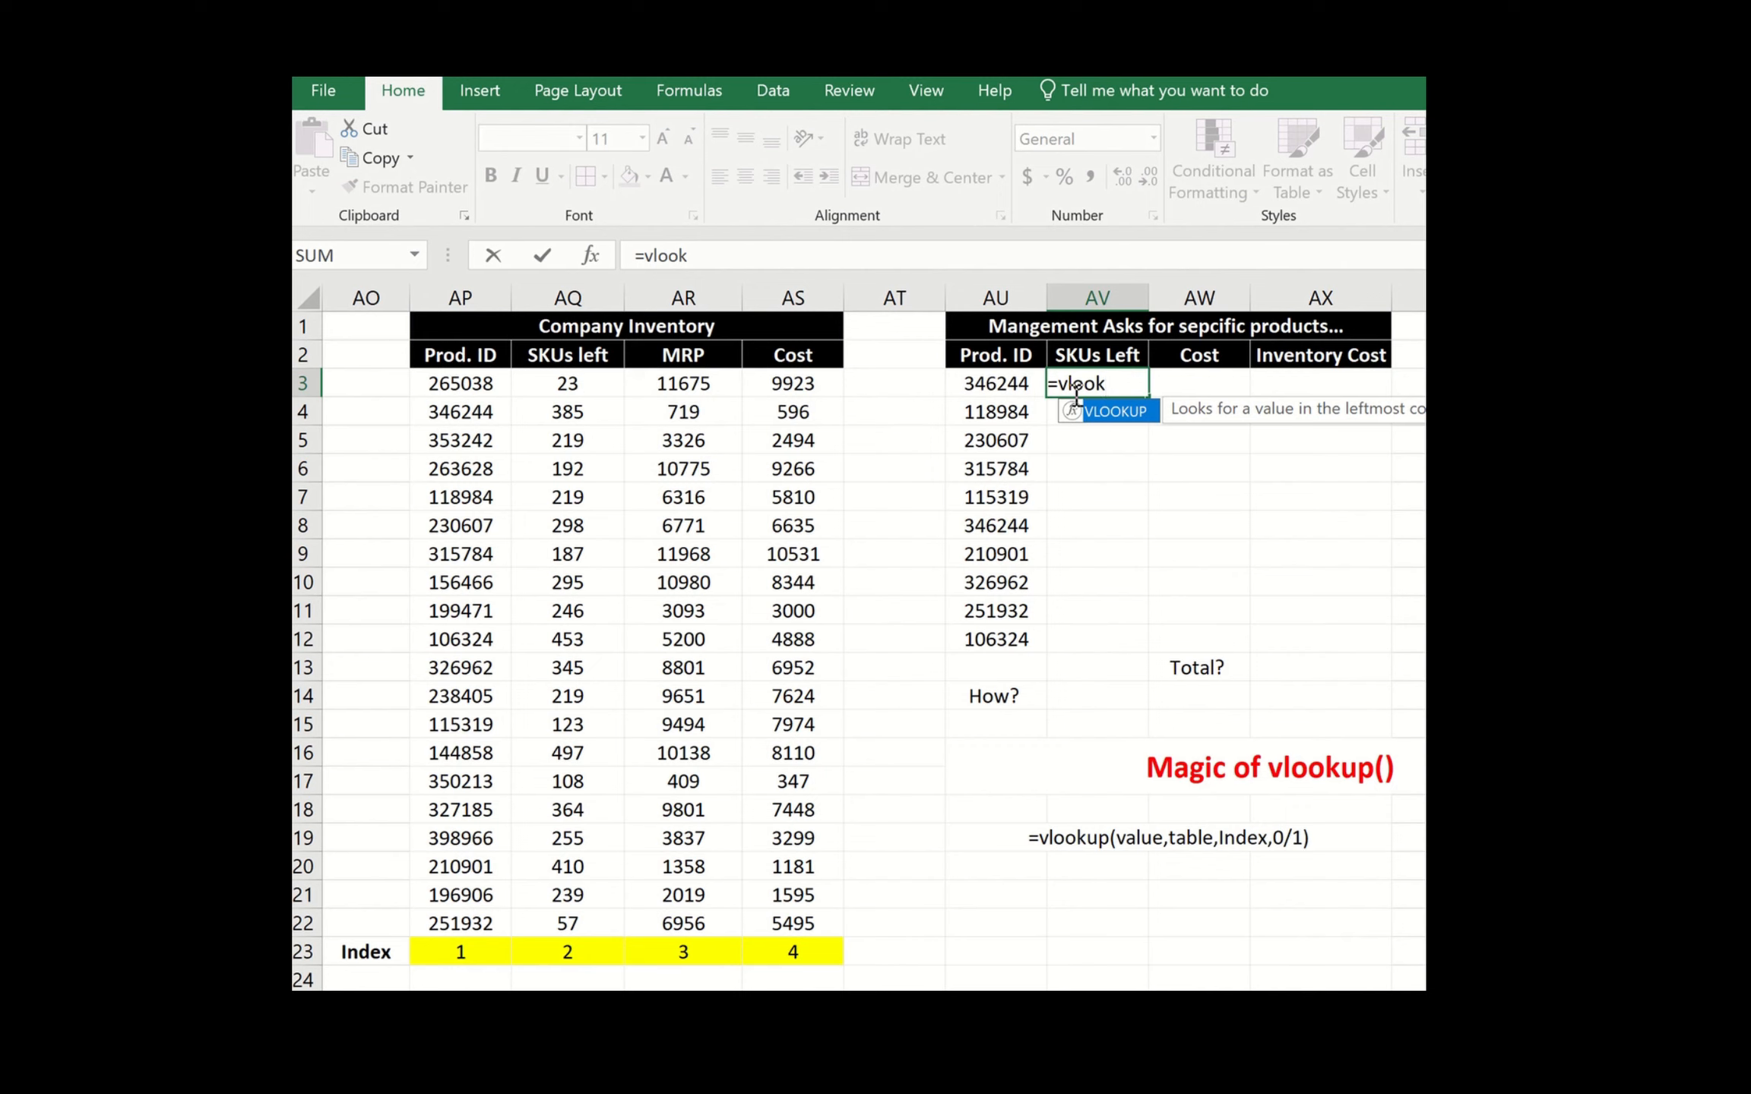
type("up(")
left_click(1012, 385)
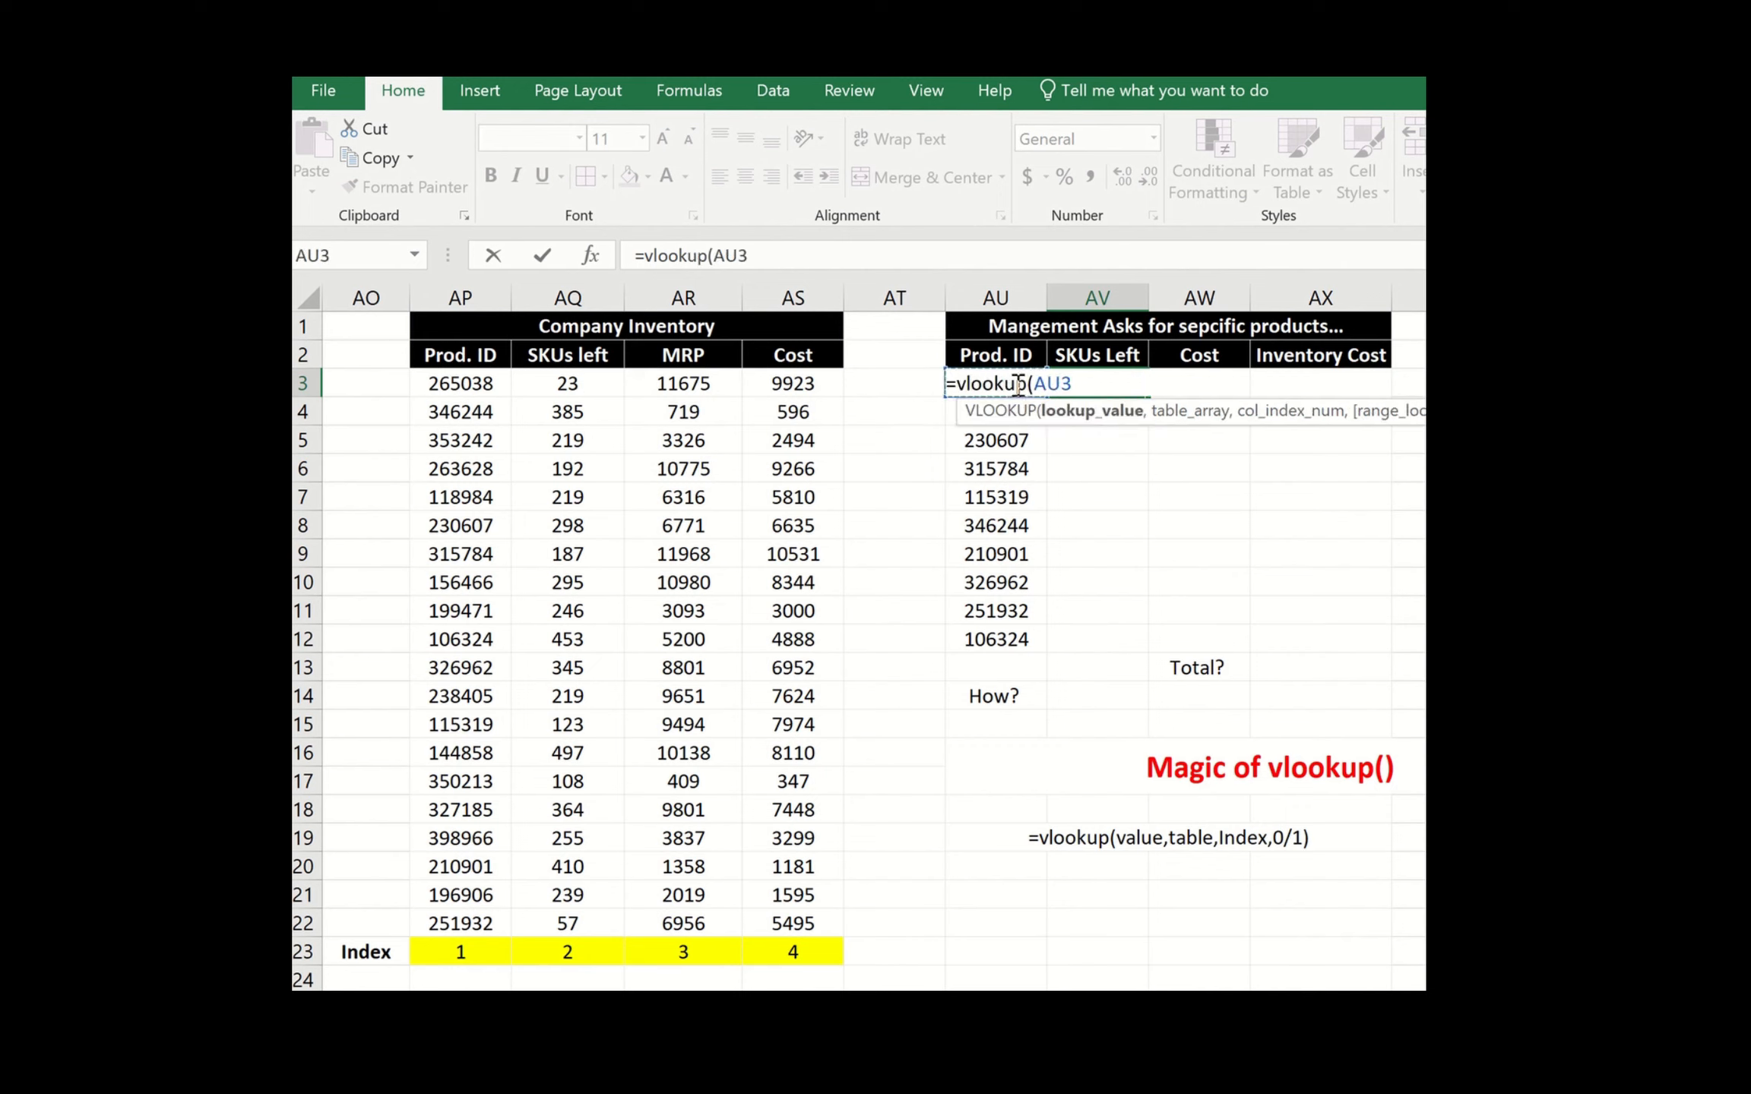
type(",")
left_click_drag(473, 383, 764, 920)
type(",")
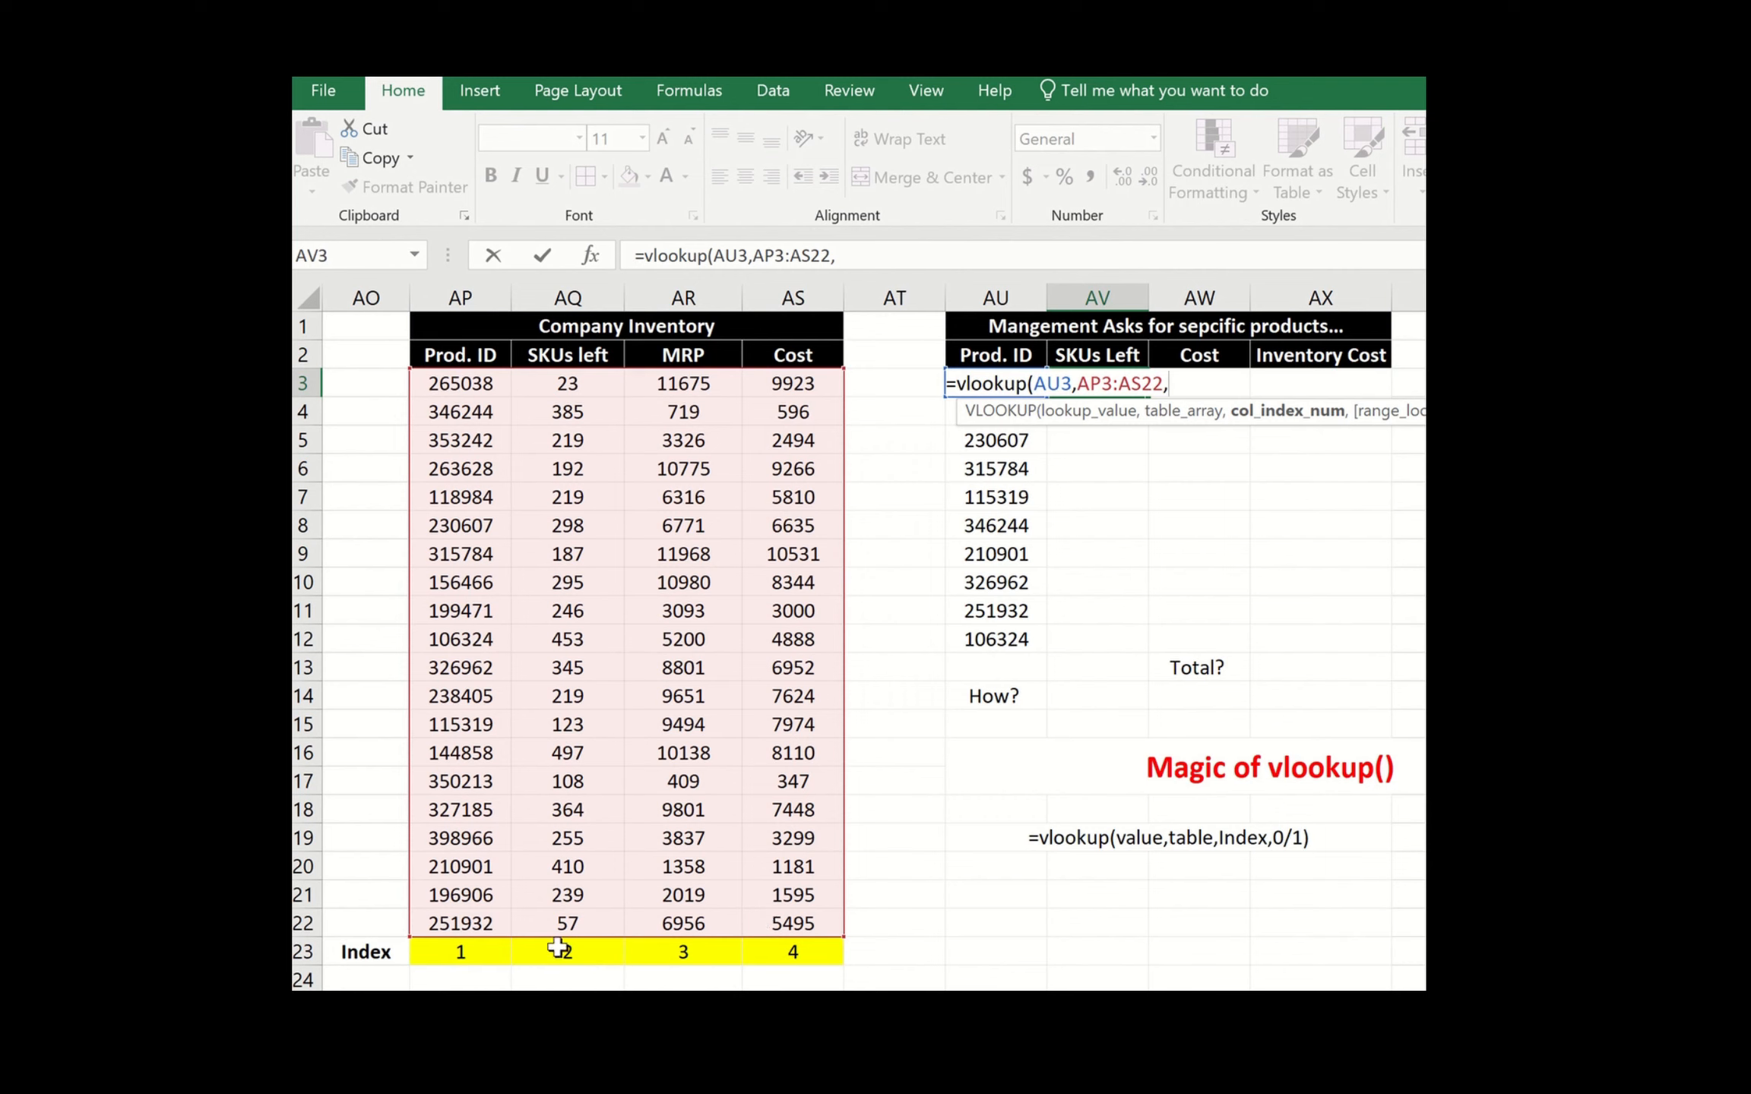
type("2,")
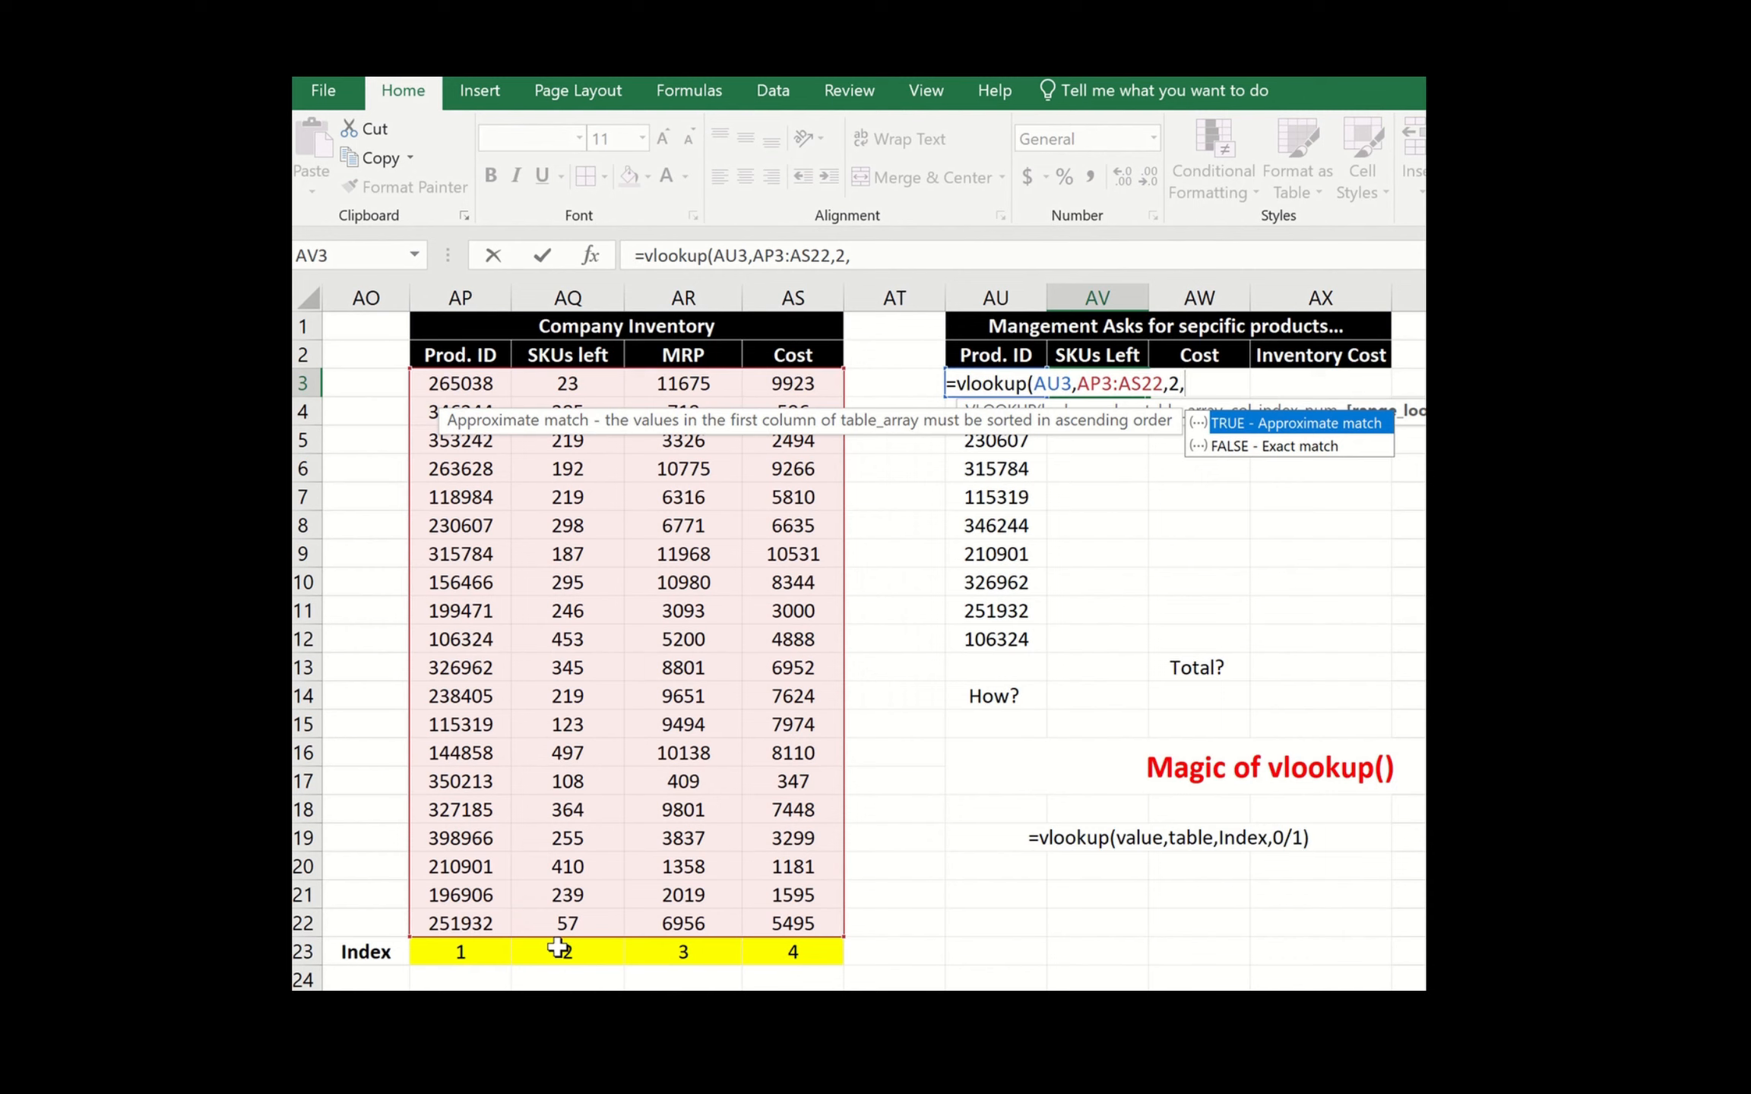
key("Down")
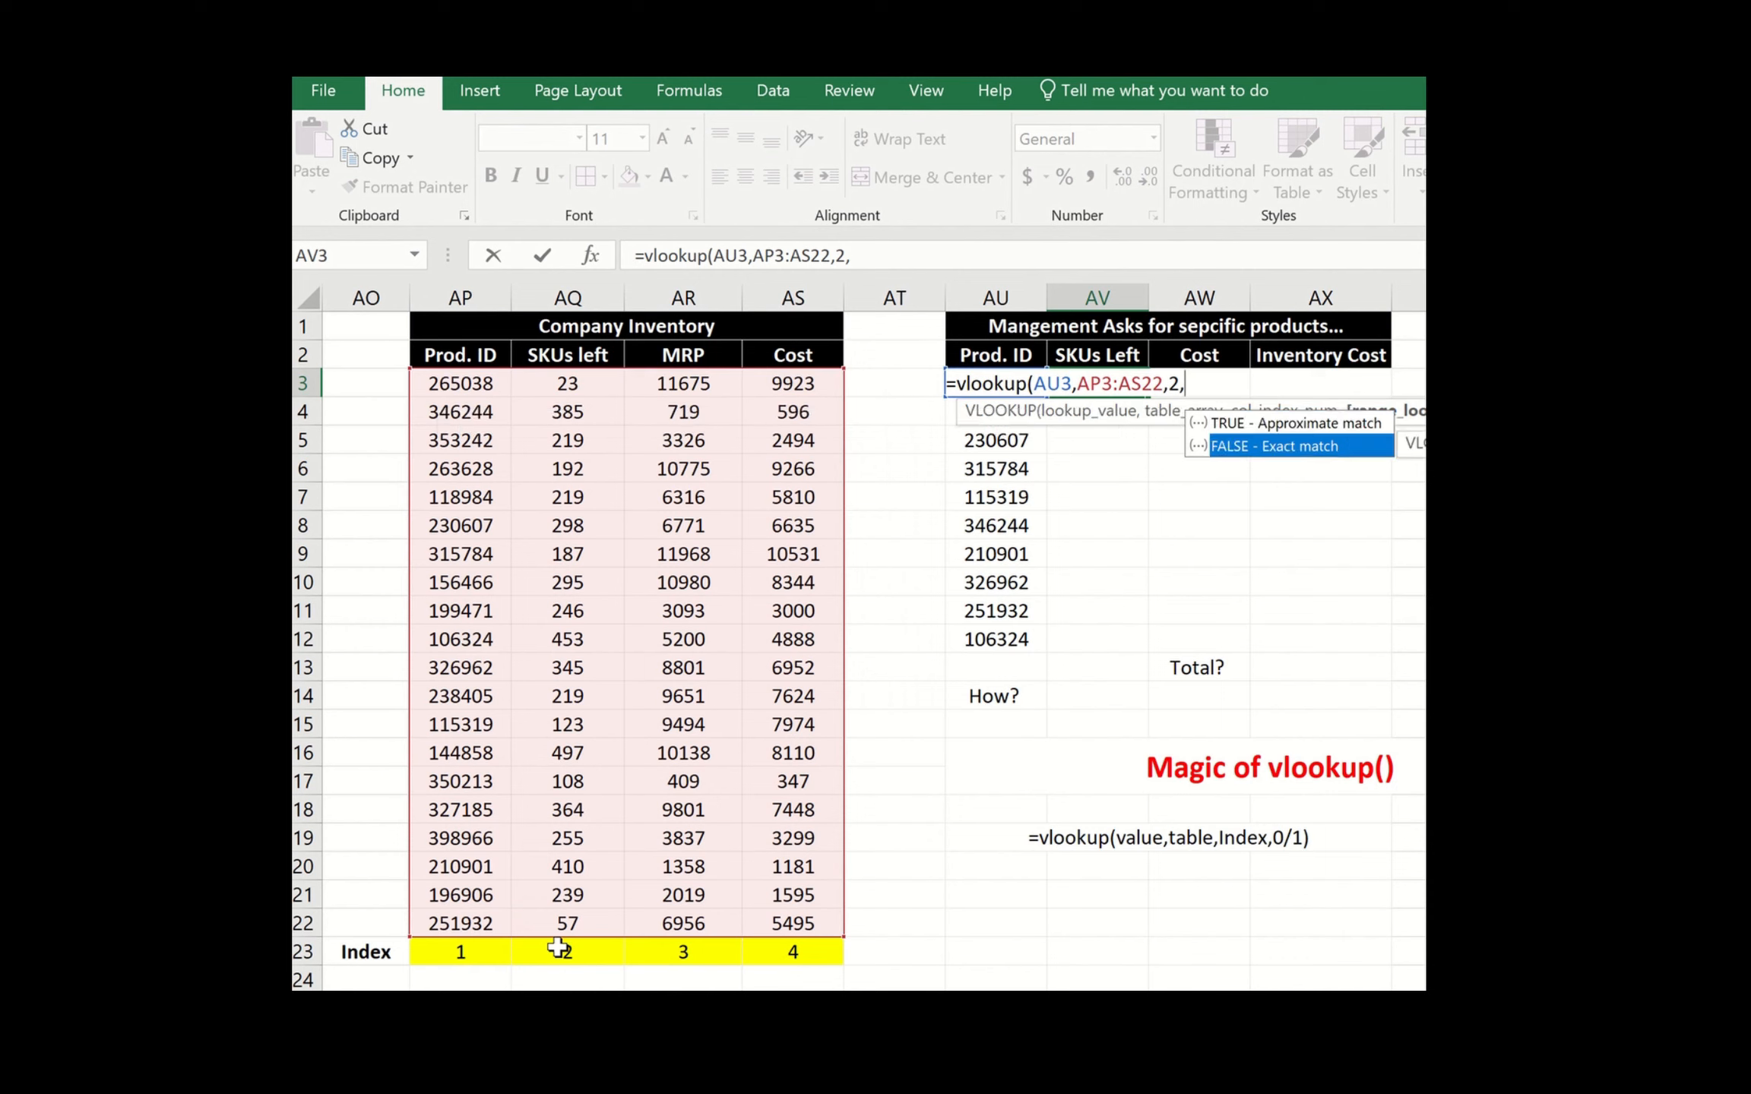
left_click(1261, 456)
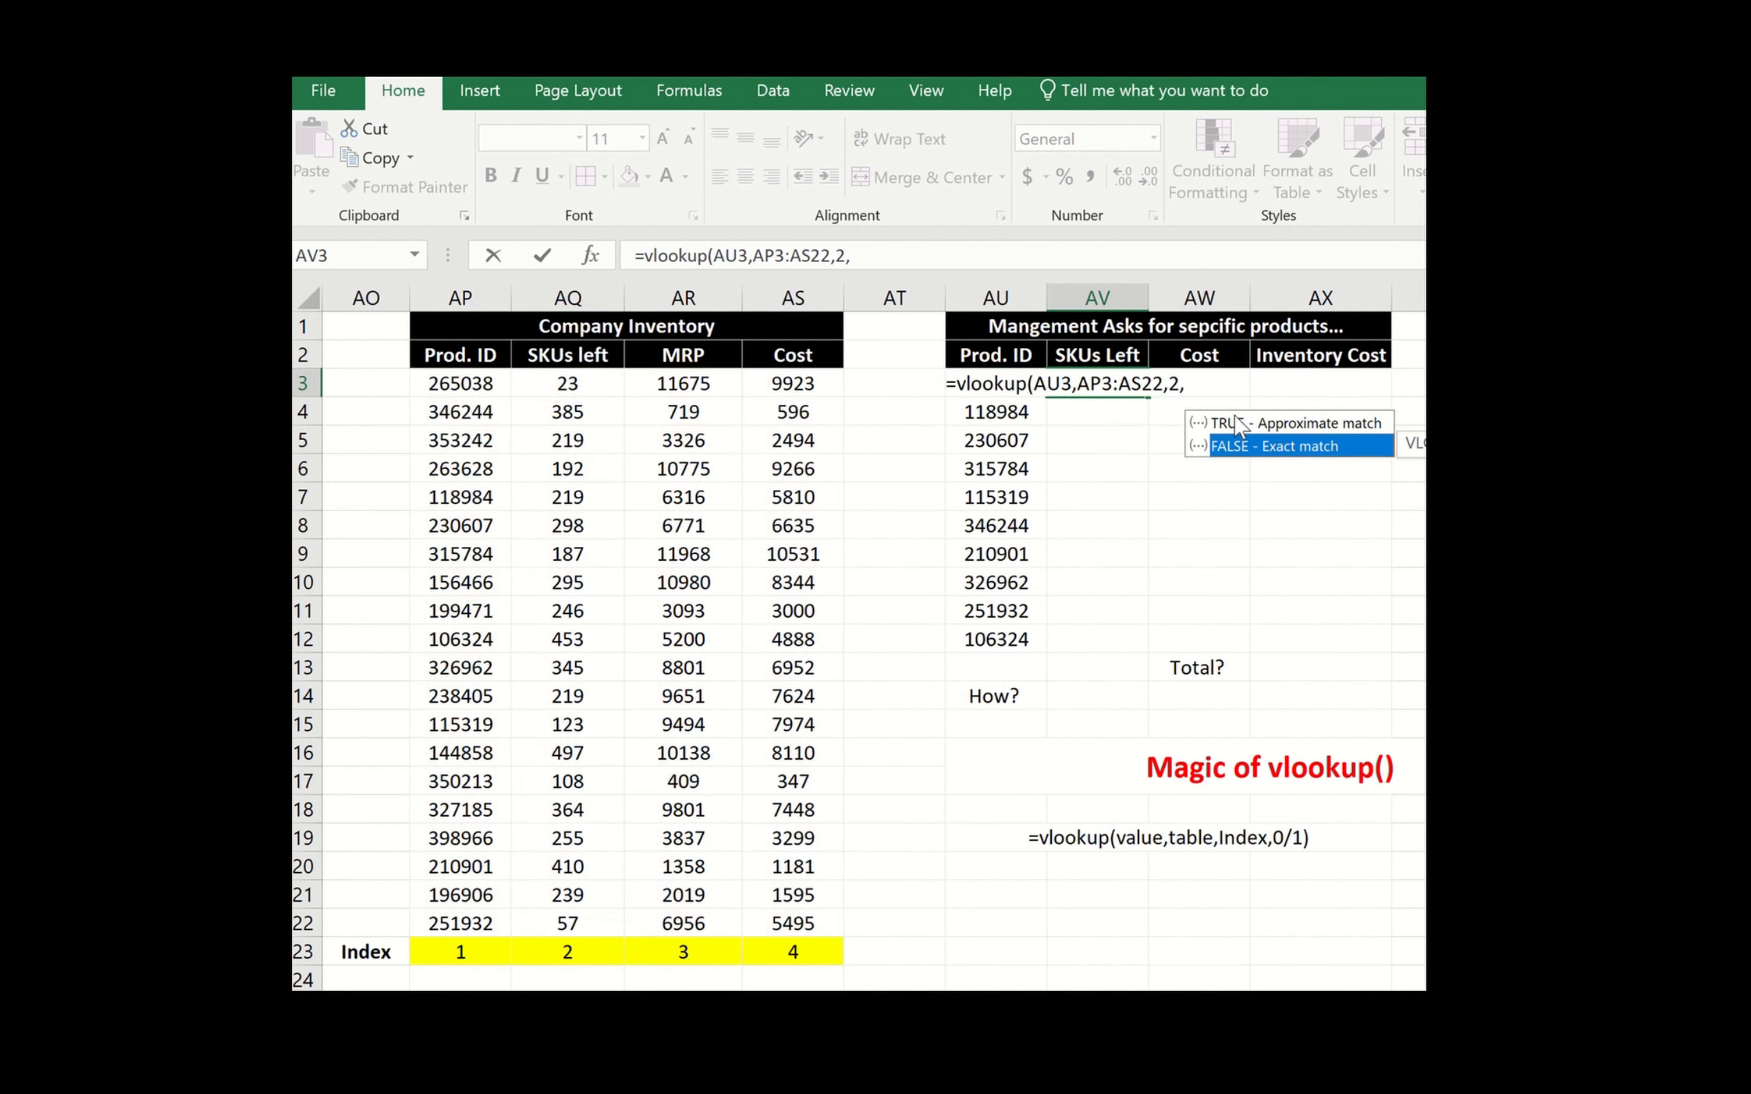
left_click(1205, 383)
type("0")
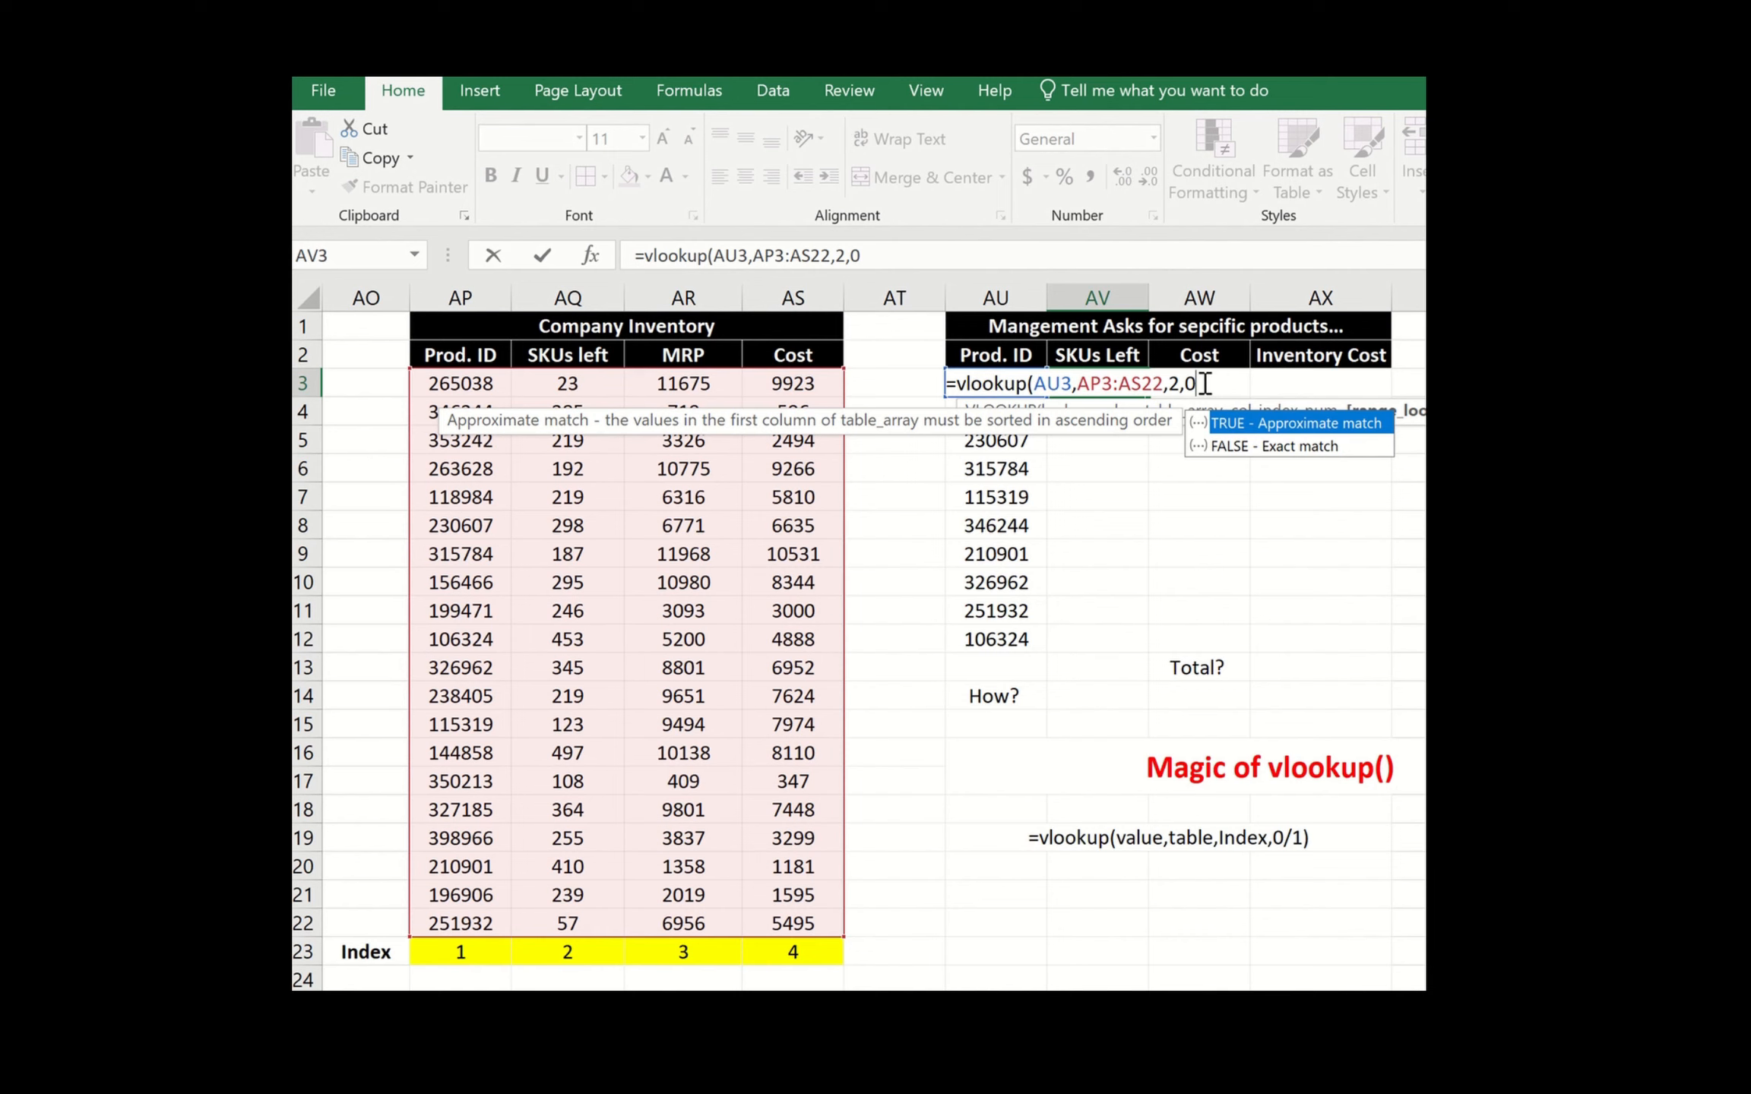
type(")")
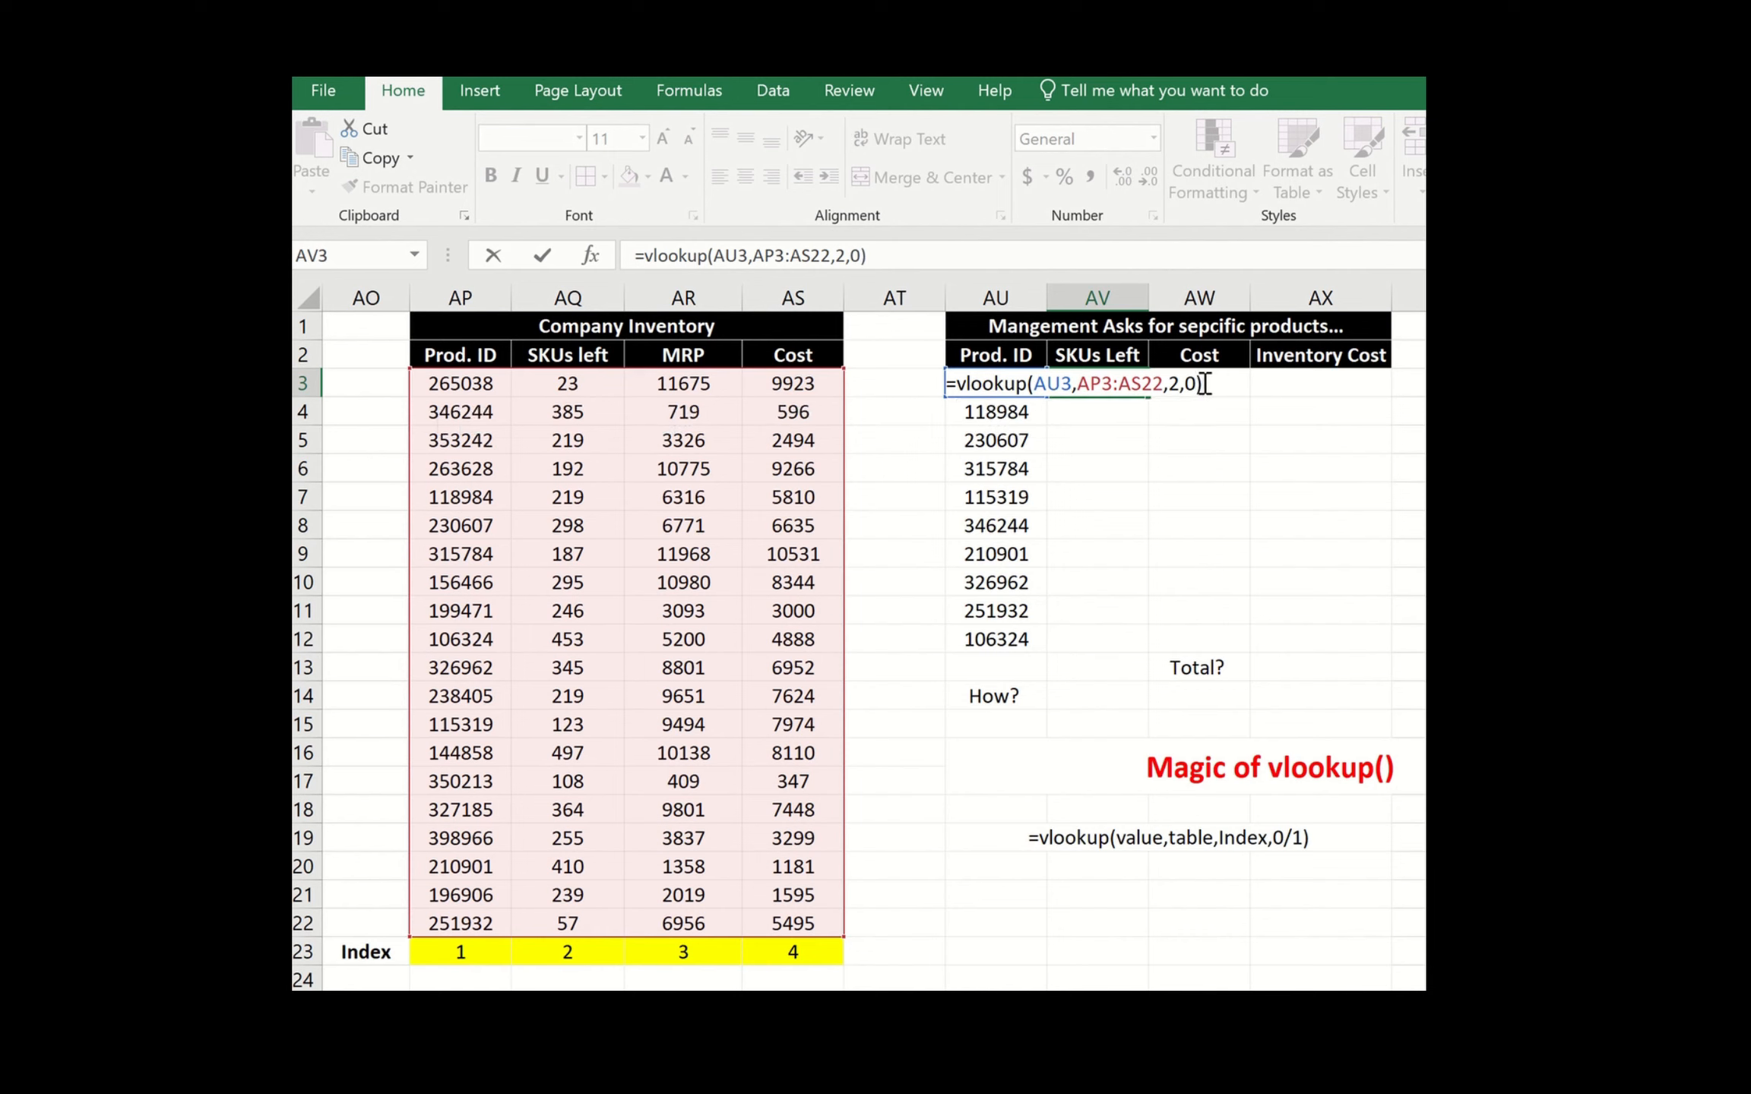
key("Return")
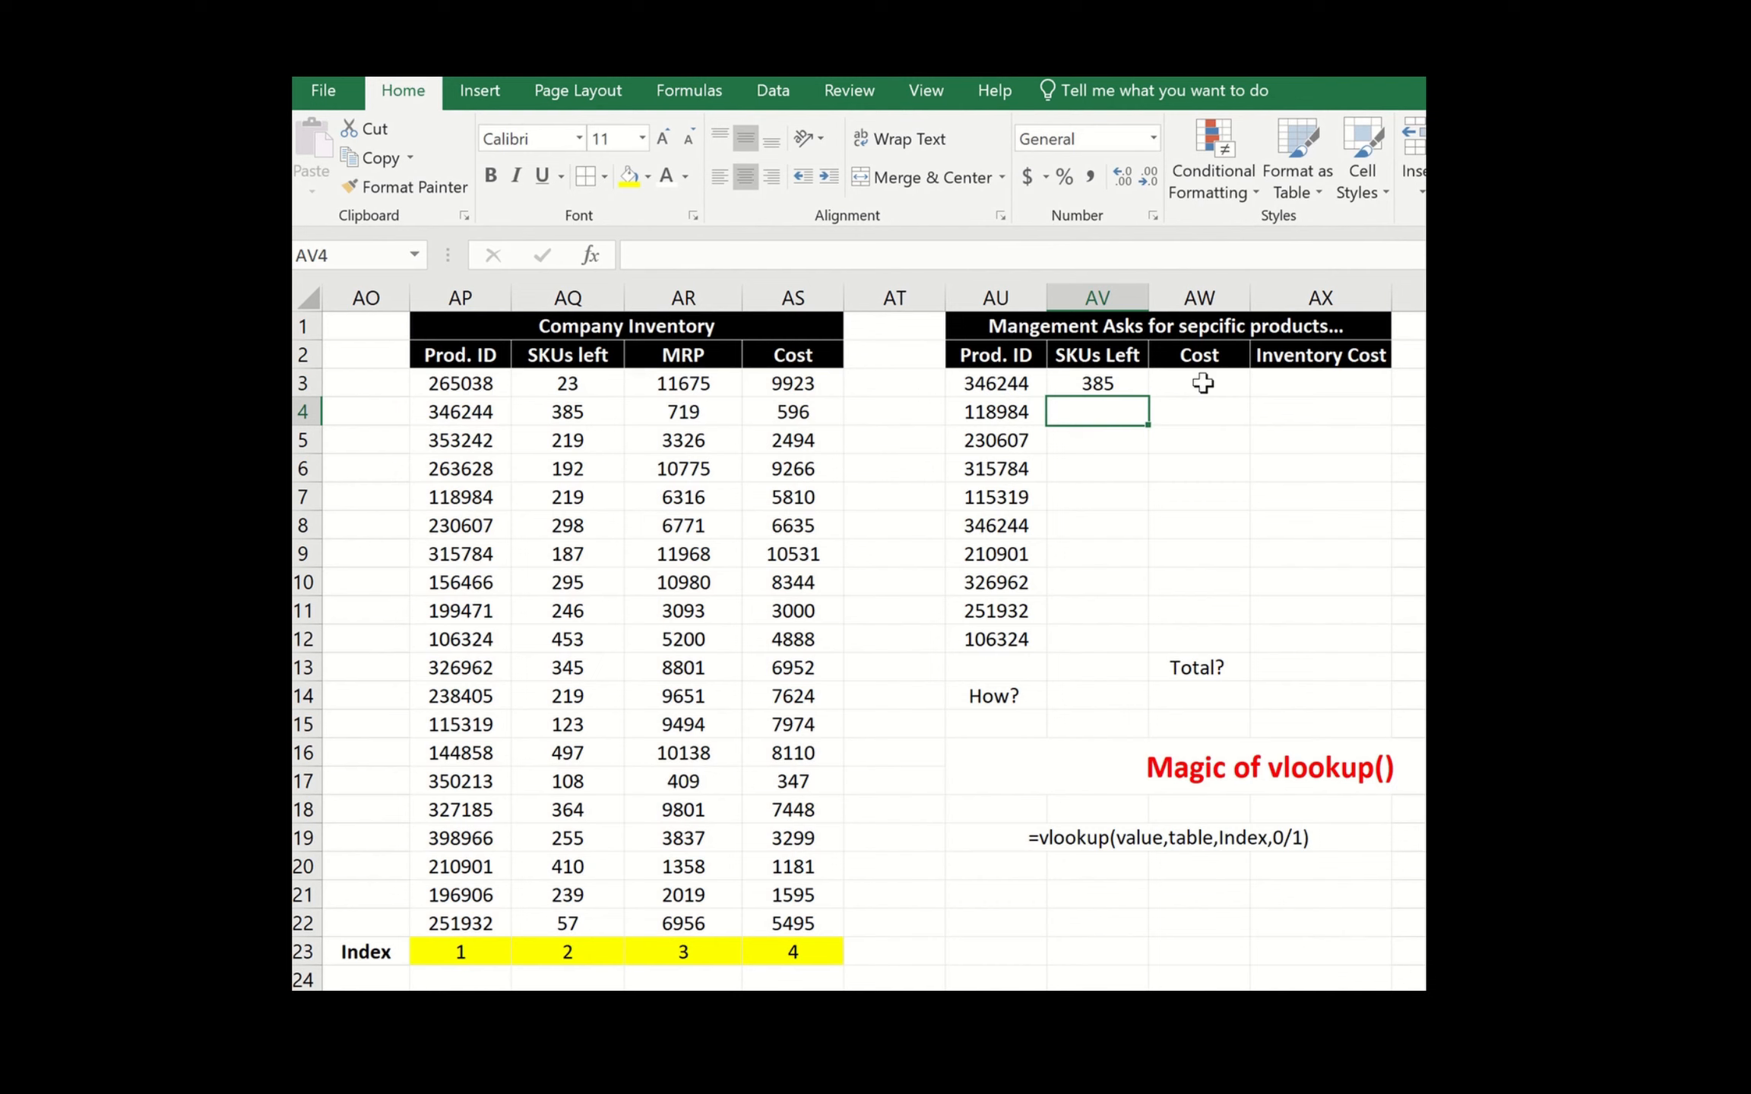
- Fill the SKUs Left formula from AV3 down to AV12
left_click(1097, 383)
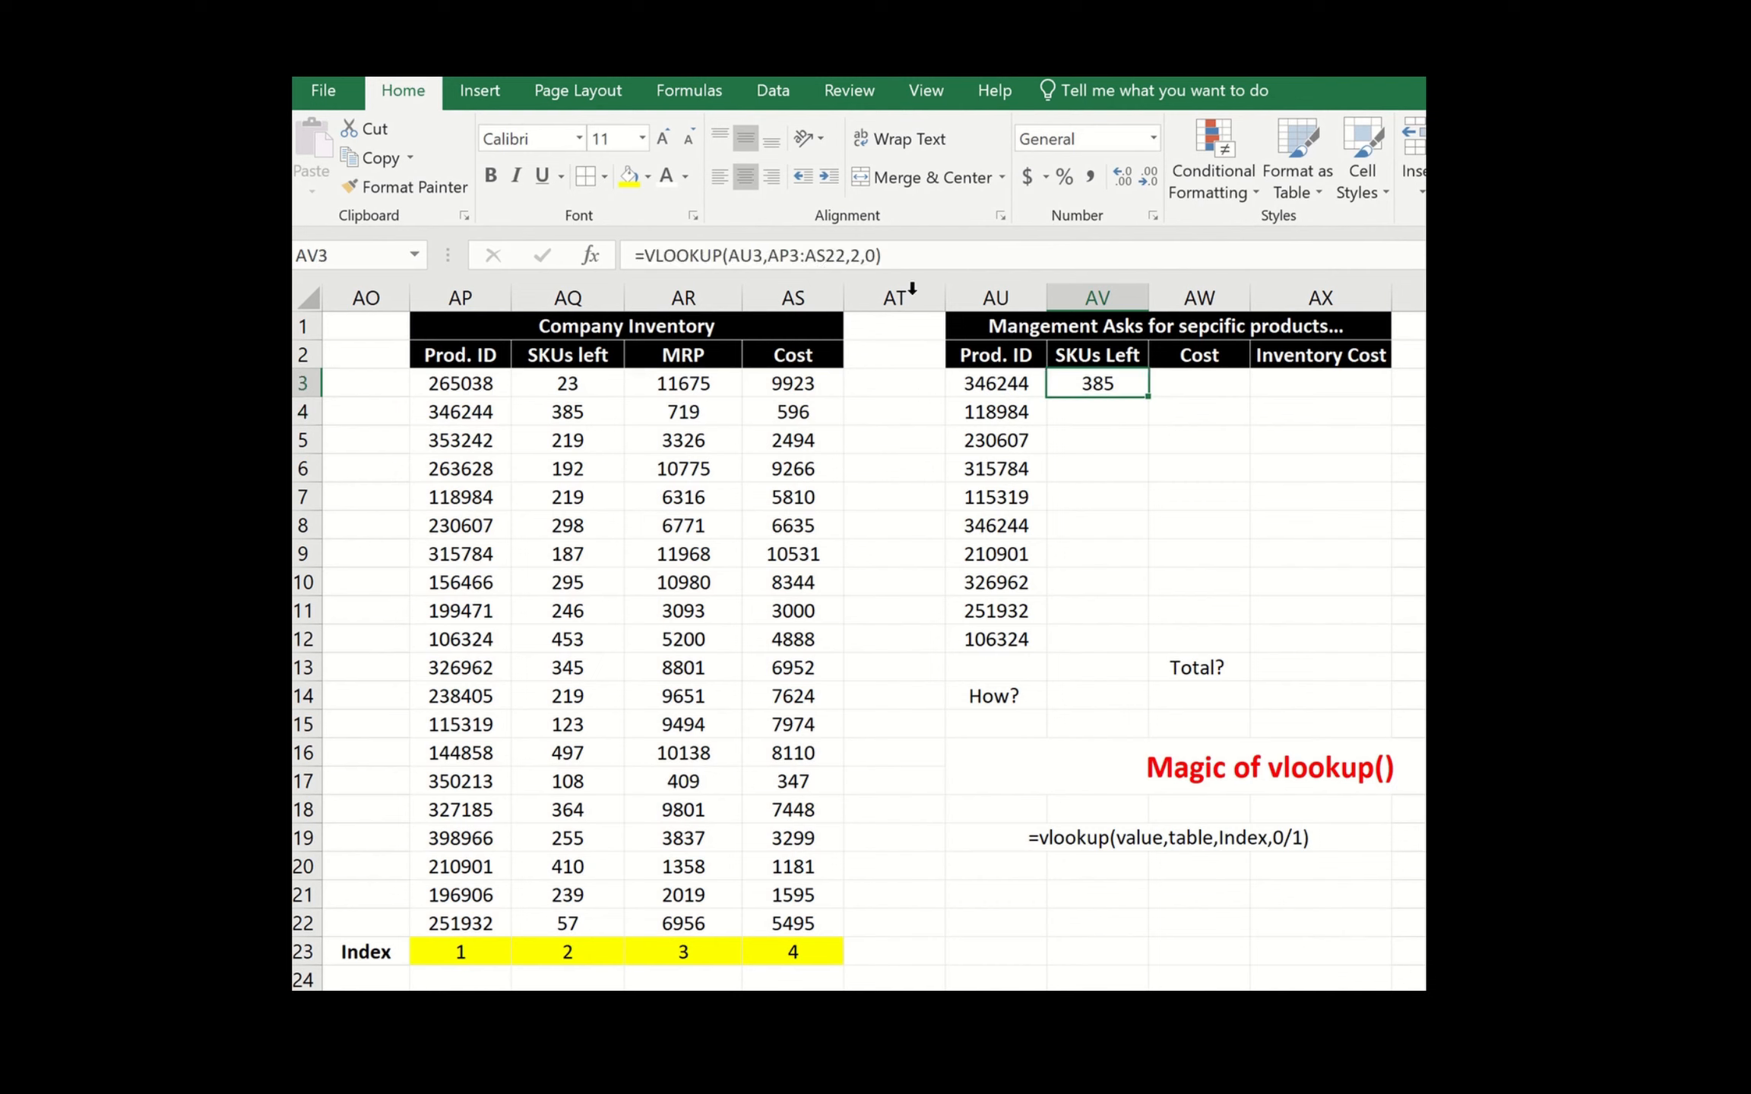
left_click_drag(1148, 396, 1156, 653)
- Examine the table range in the SKUs Left formula filled into cell AV8
double_click(1100, 526)
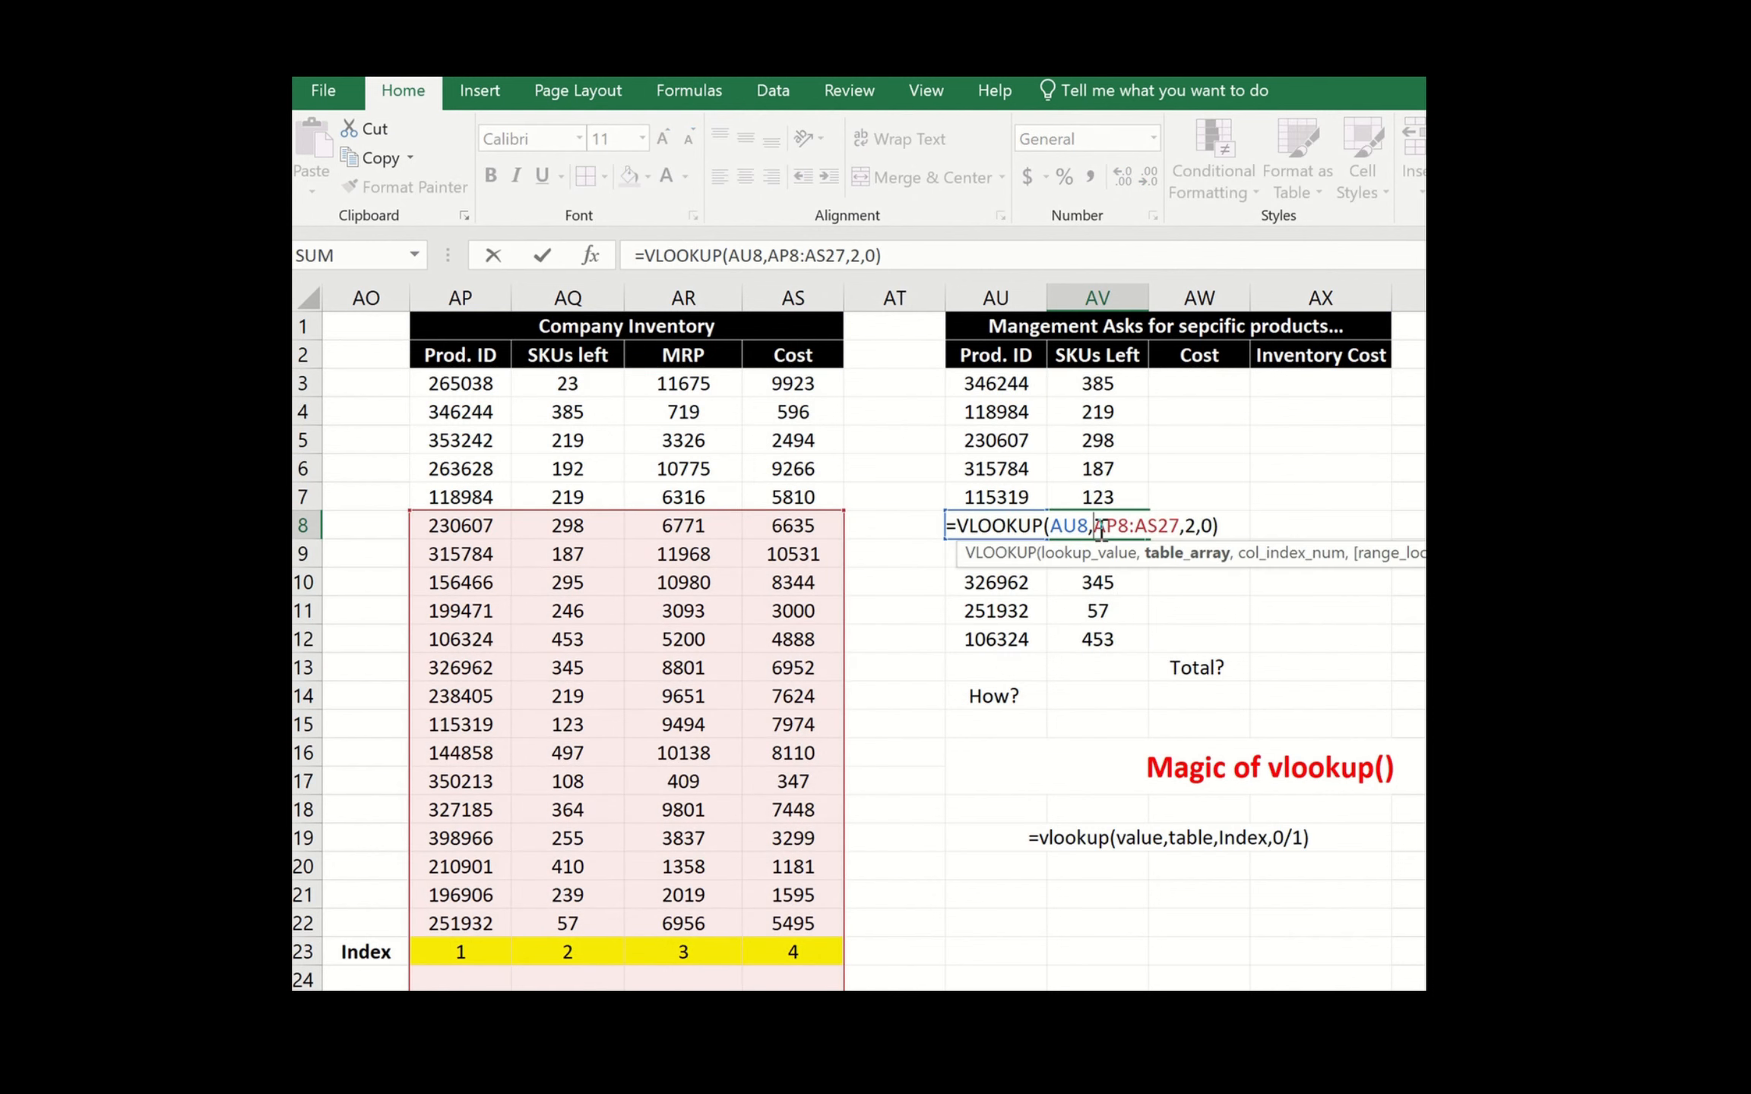
left_click(1210, 492)
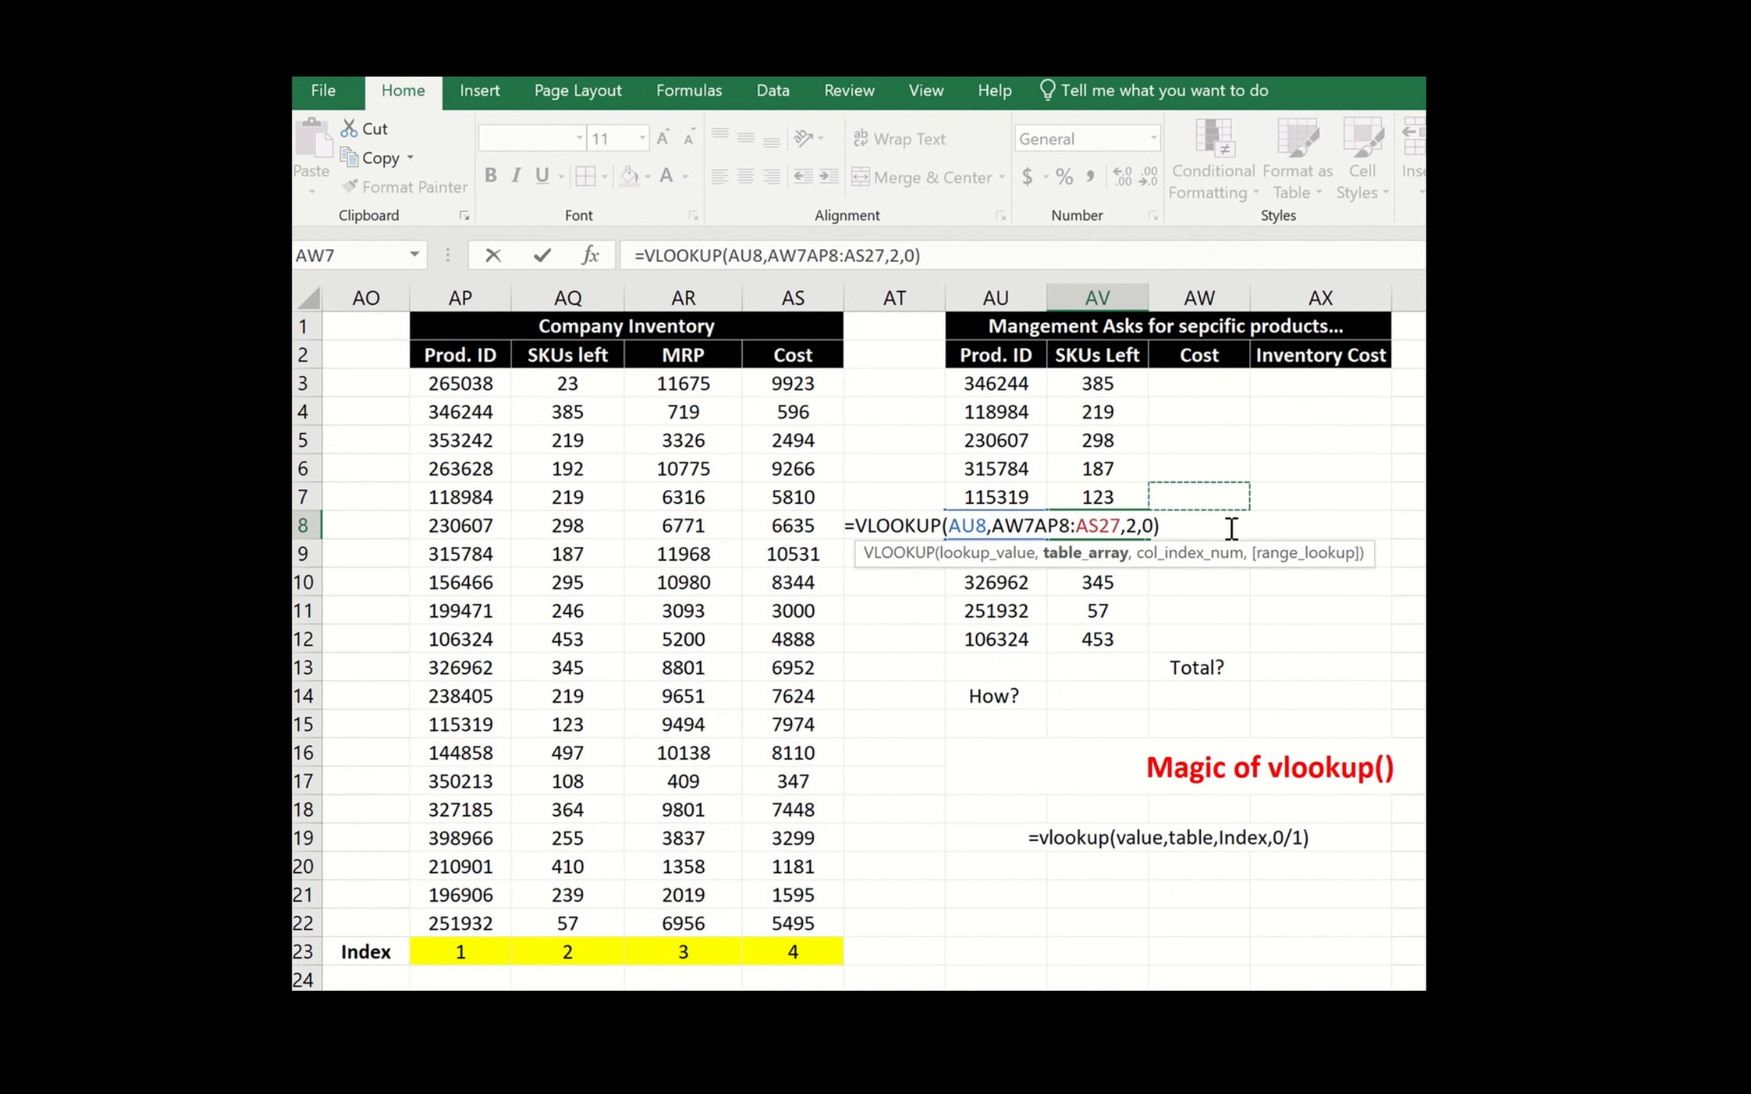
left_click(1232, 529)
- Clear the filled SKUs Left formulas from AV4 to AV12, keeping only the one in AV3
left_click(1105, 388)
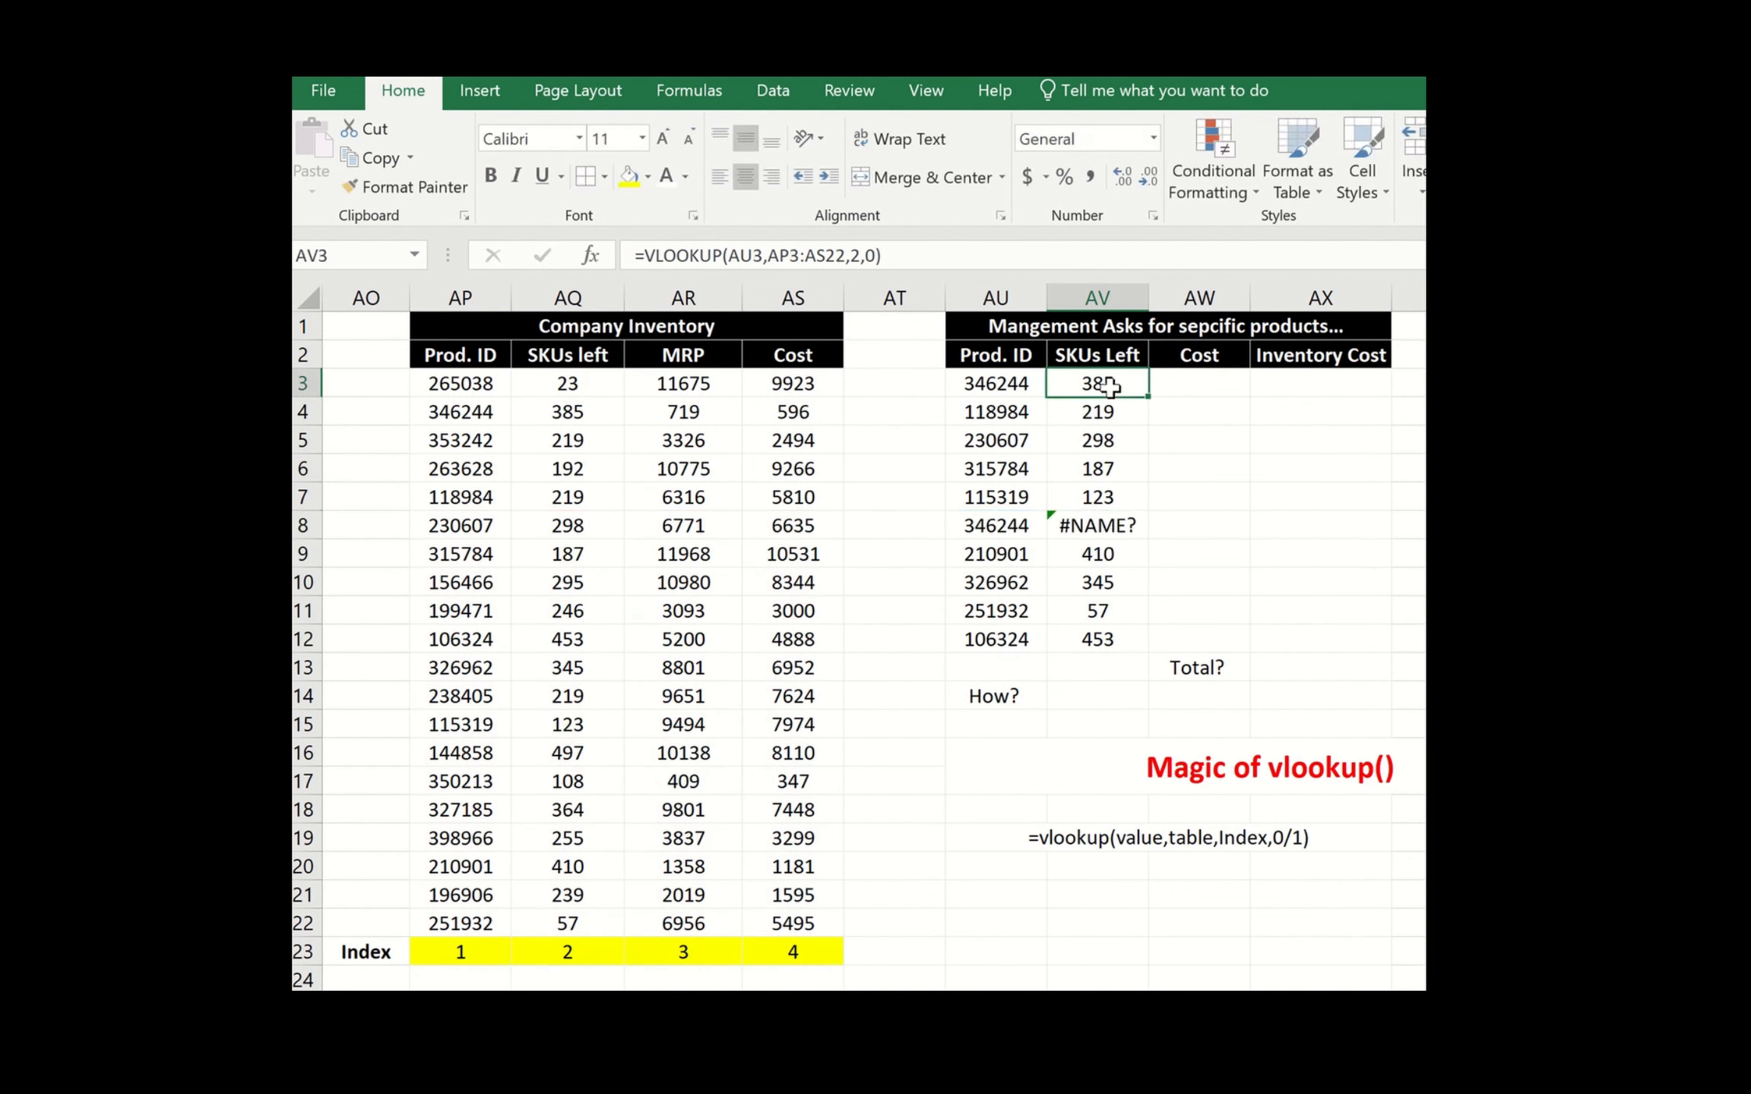
left_click_drag(1089, 433, 1089, 637)
key("Delete")
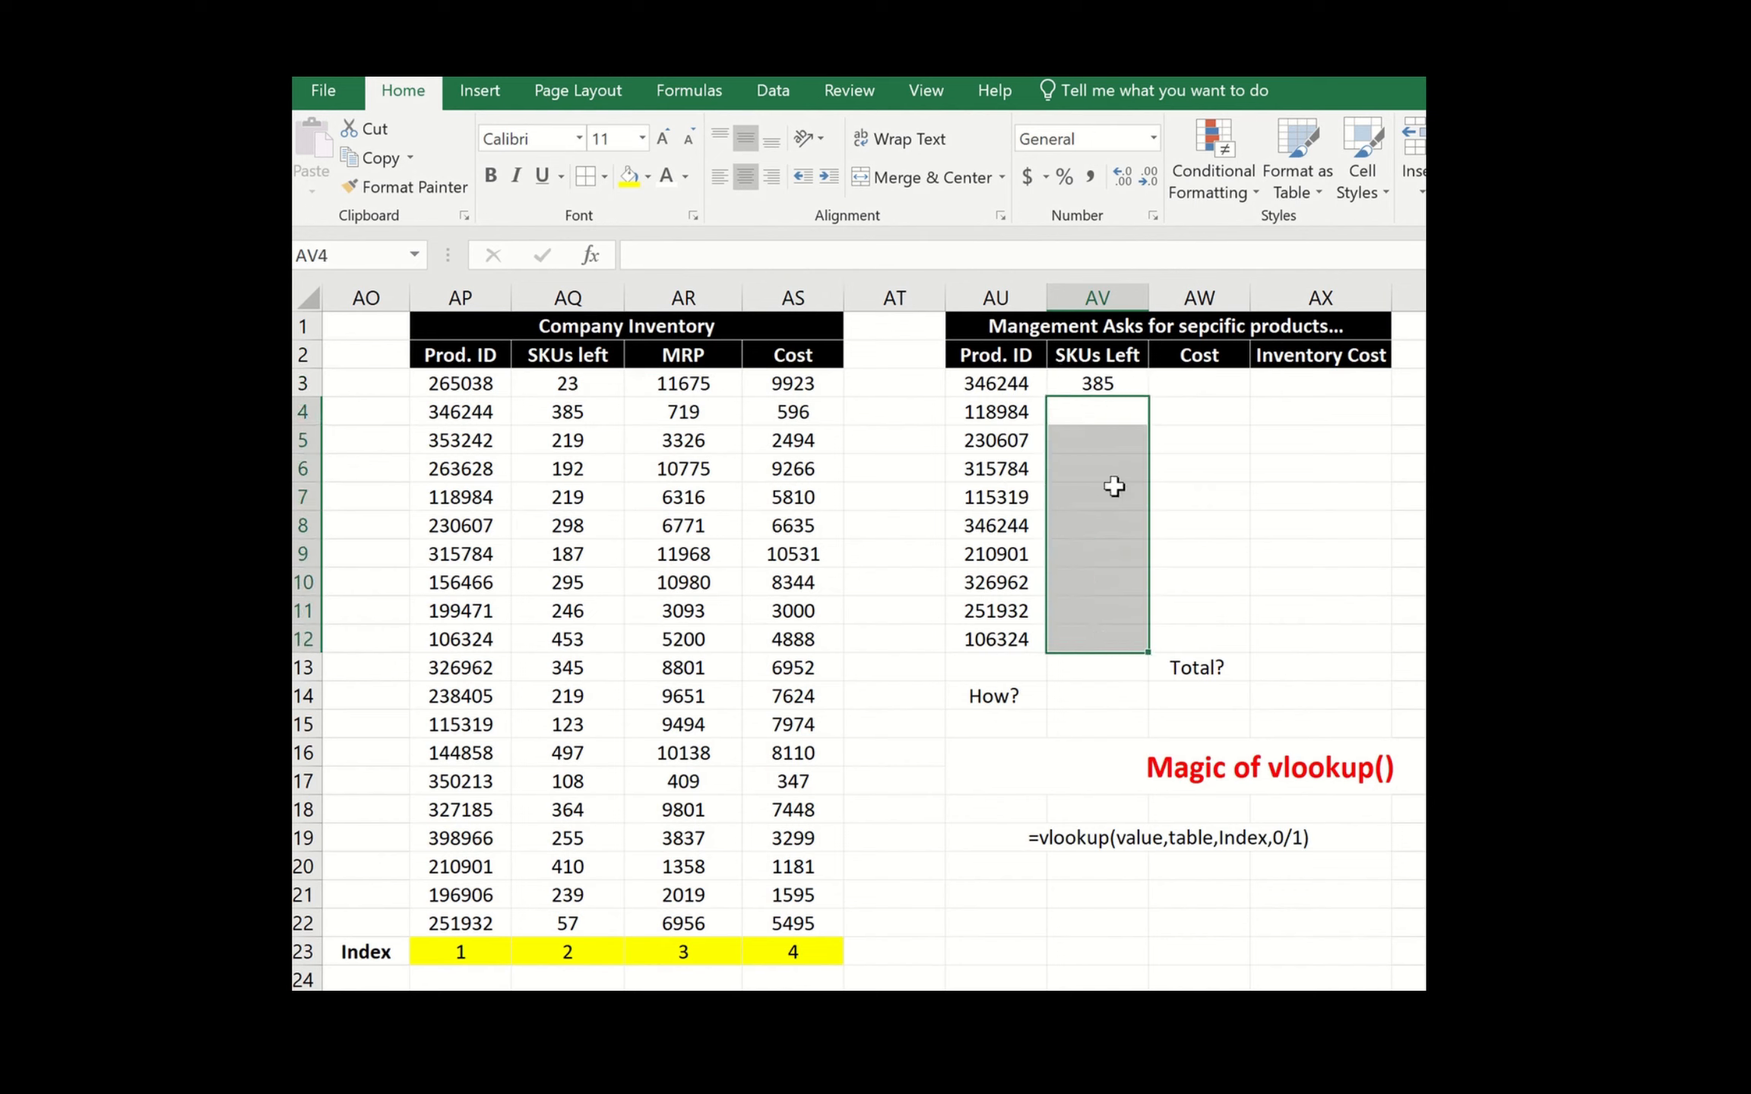
- Lock the table range in AV3 with dollar signs so the formula reads =VLOOKUP(AU3,$AP$3:$AS$22,2,0)
left_click(1108, 384)
left_click(735, 259)
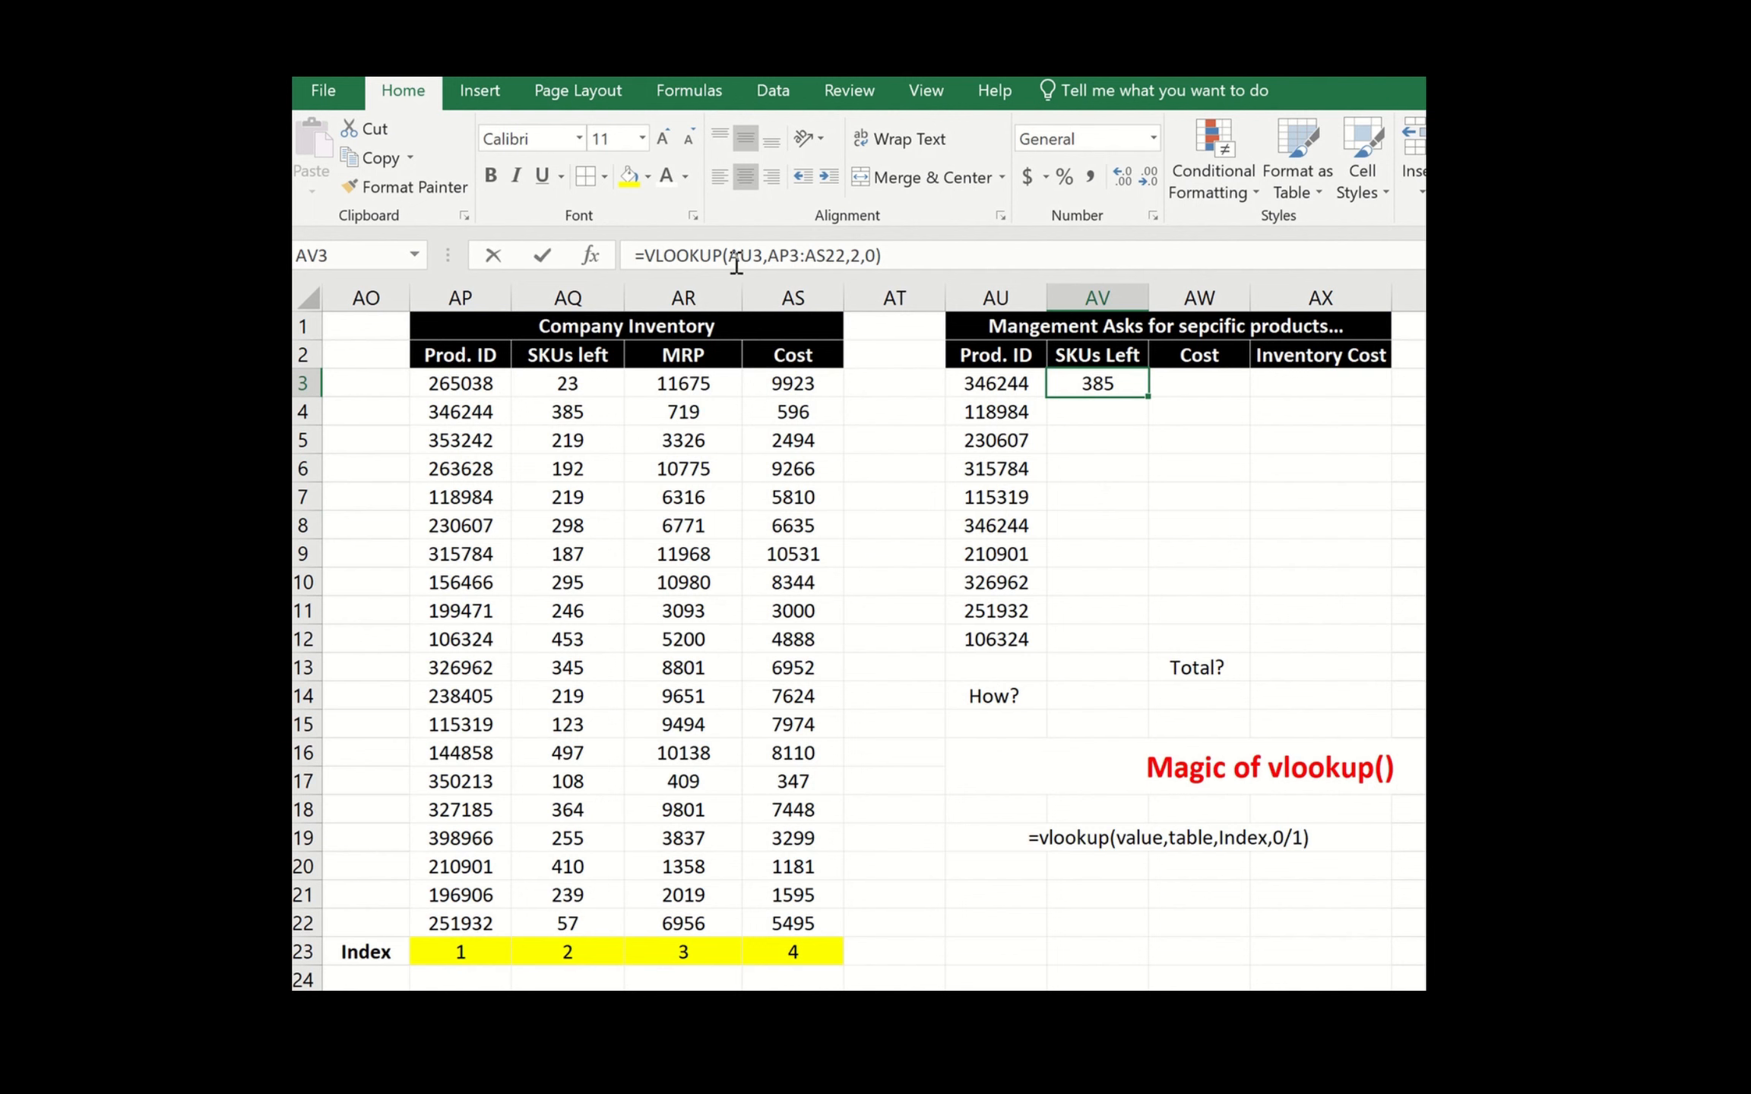
key("Right")
key("Right")
key("Right")
key("Right")
key("Right")
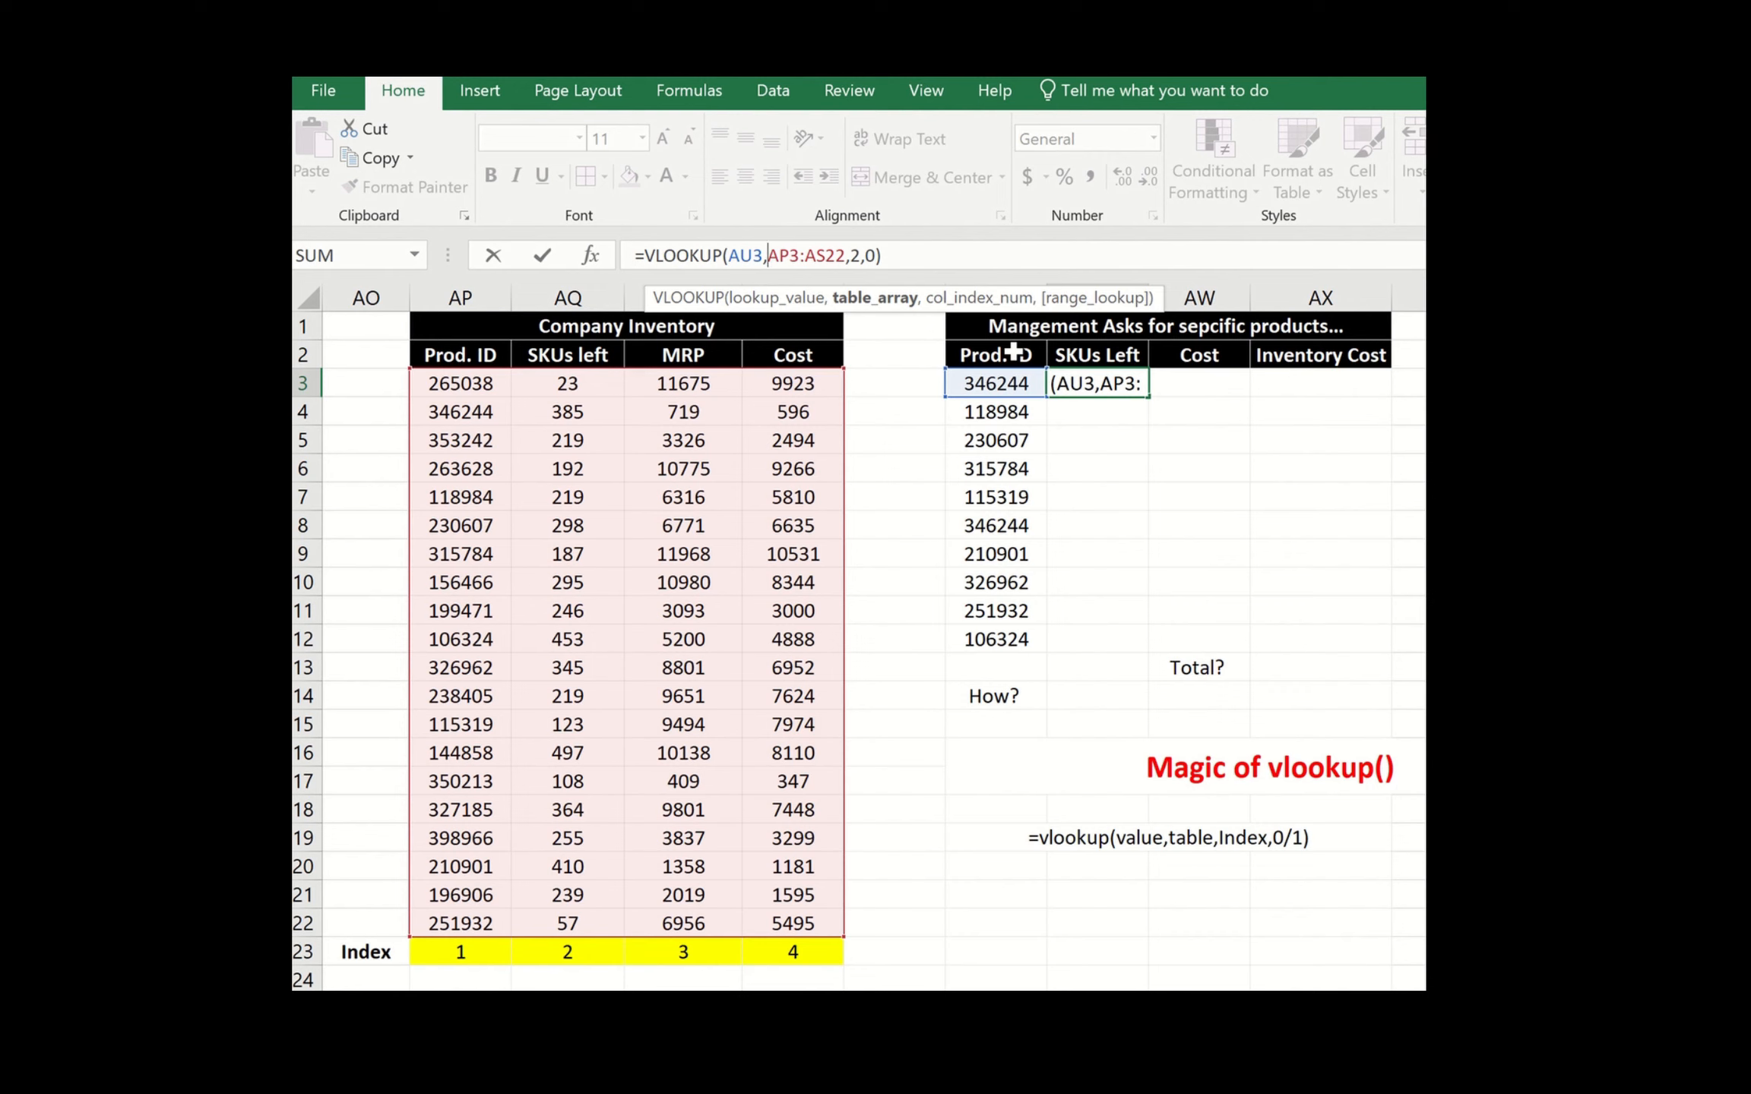
type("$AP")
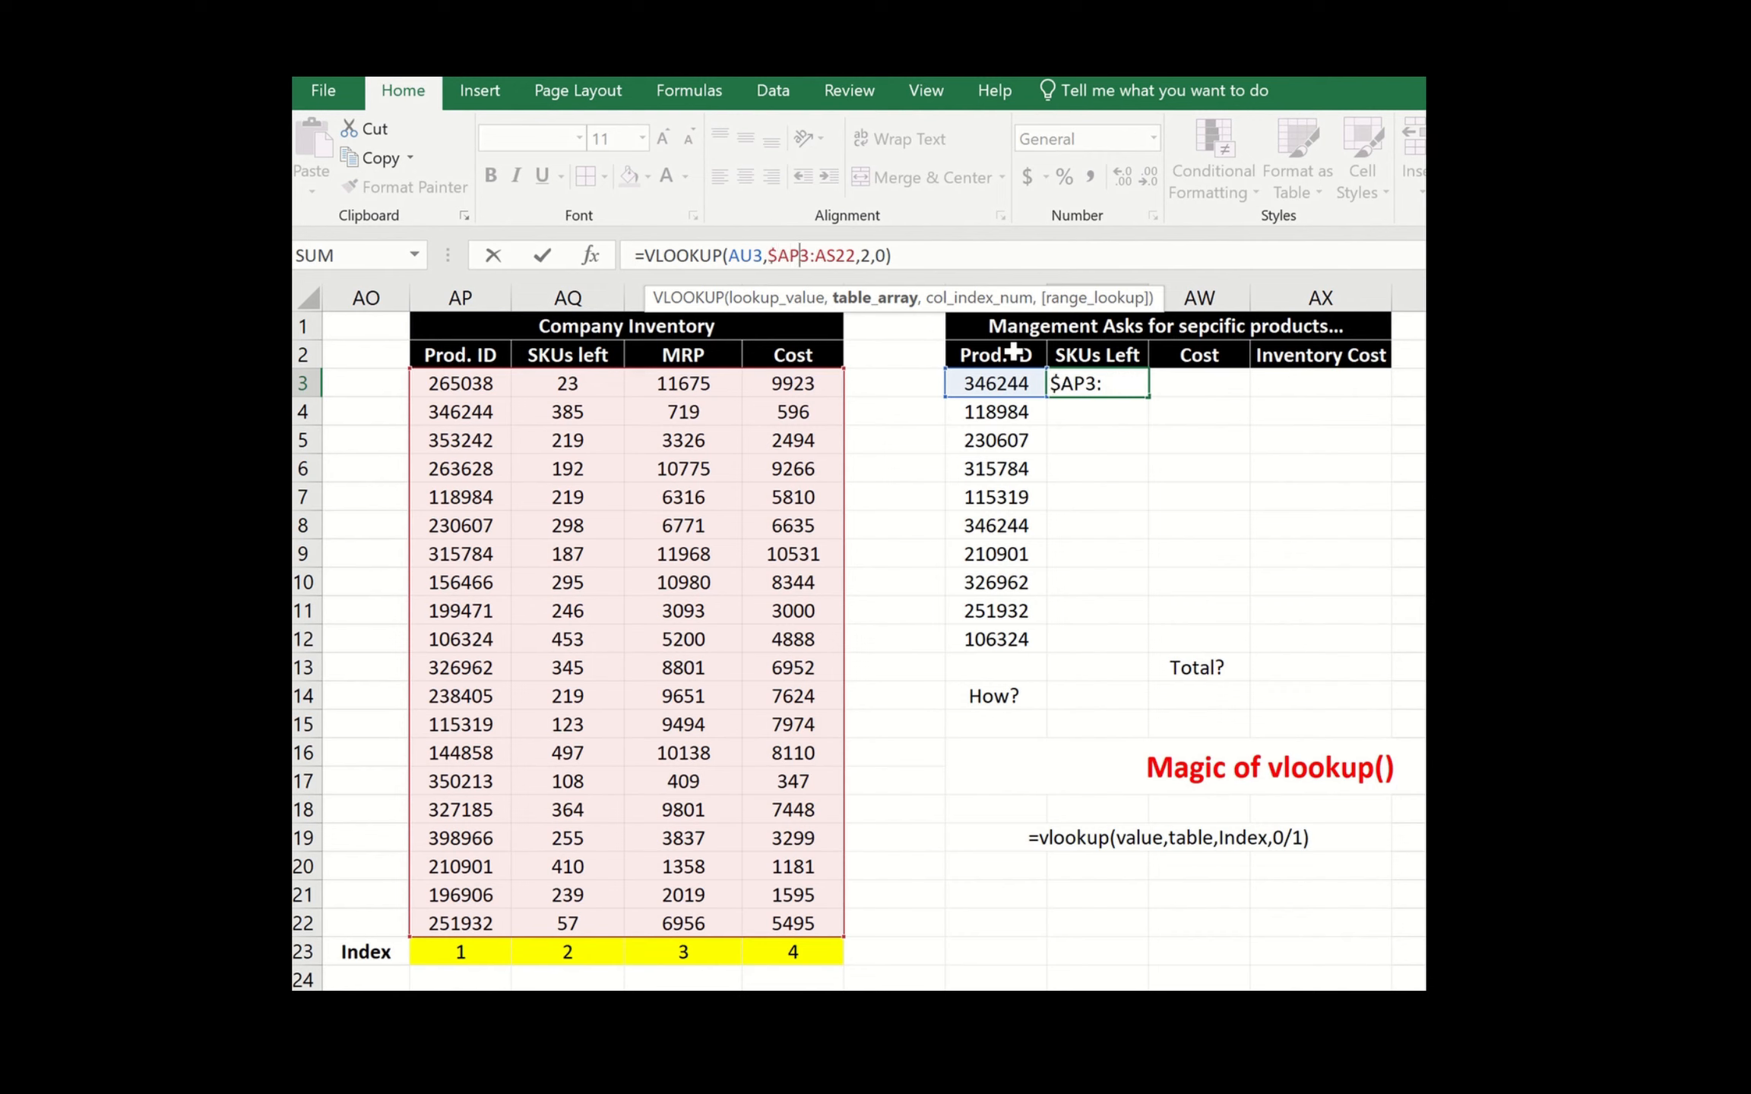
type("$")
key("Right")
key("Right")
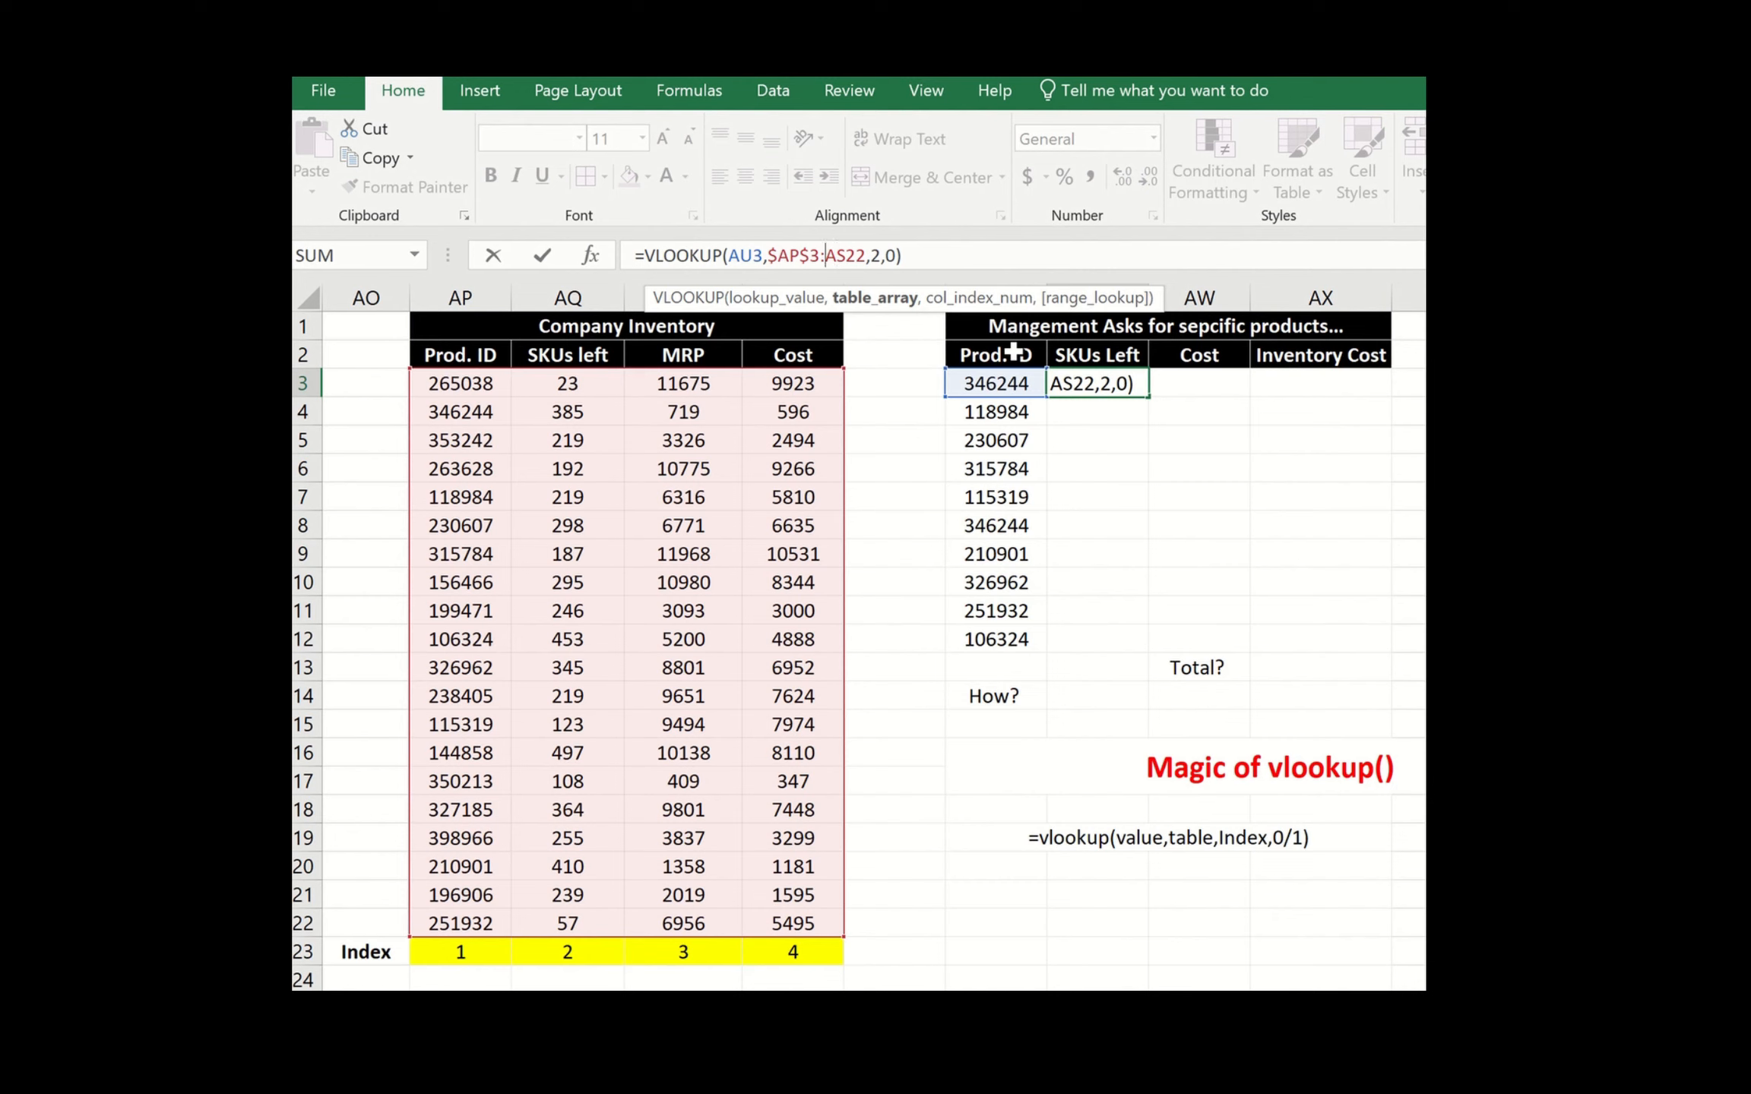
type("$AP")
type("$AS$")
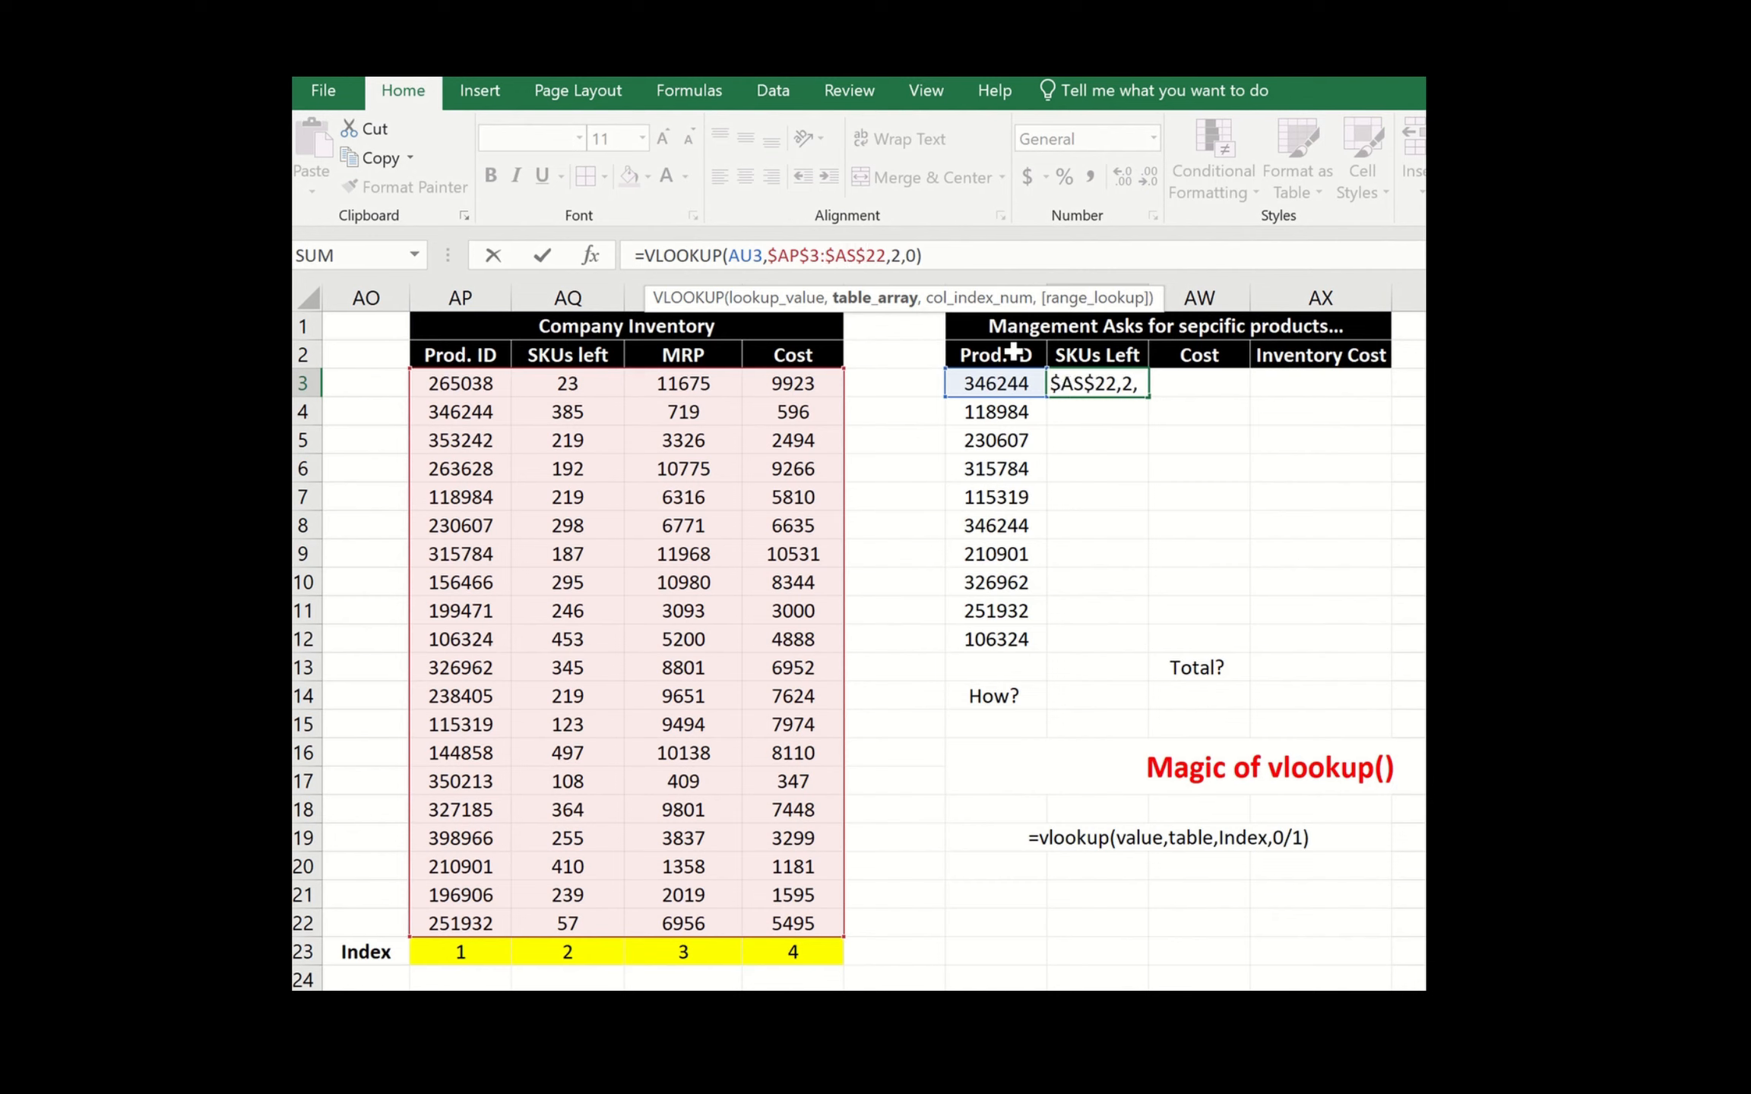
key("Return")
- Fill the SKUs Left formula with the locked table range from AV3 down to AV12
left_click(1133, 384)
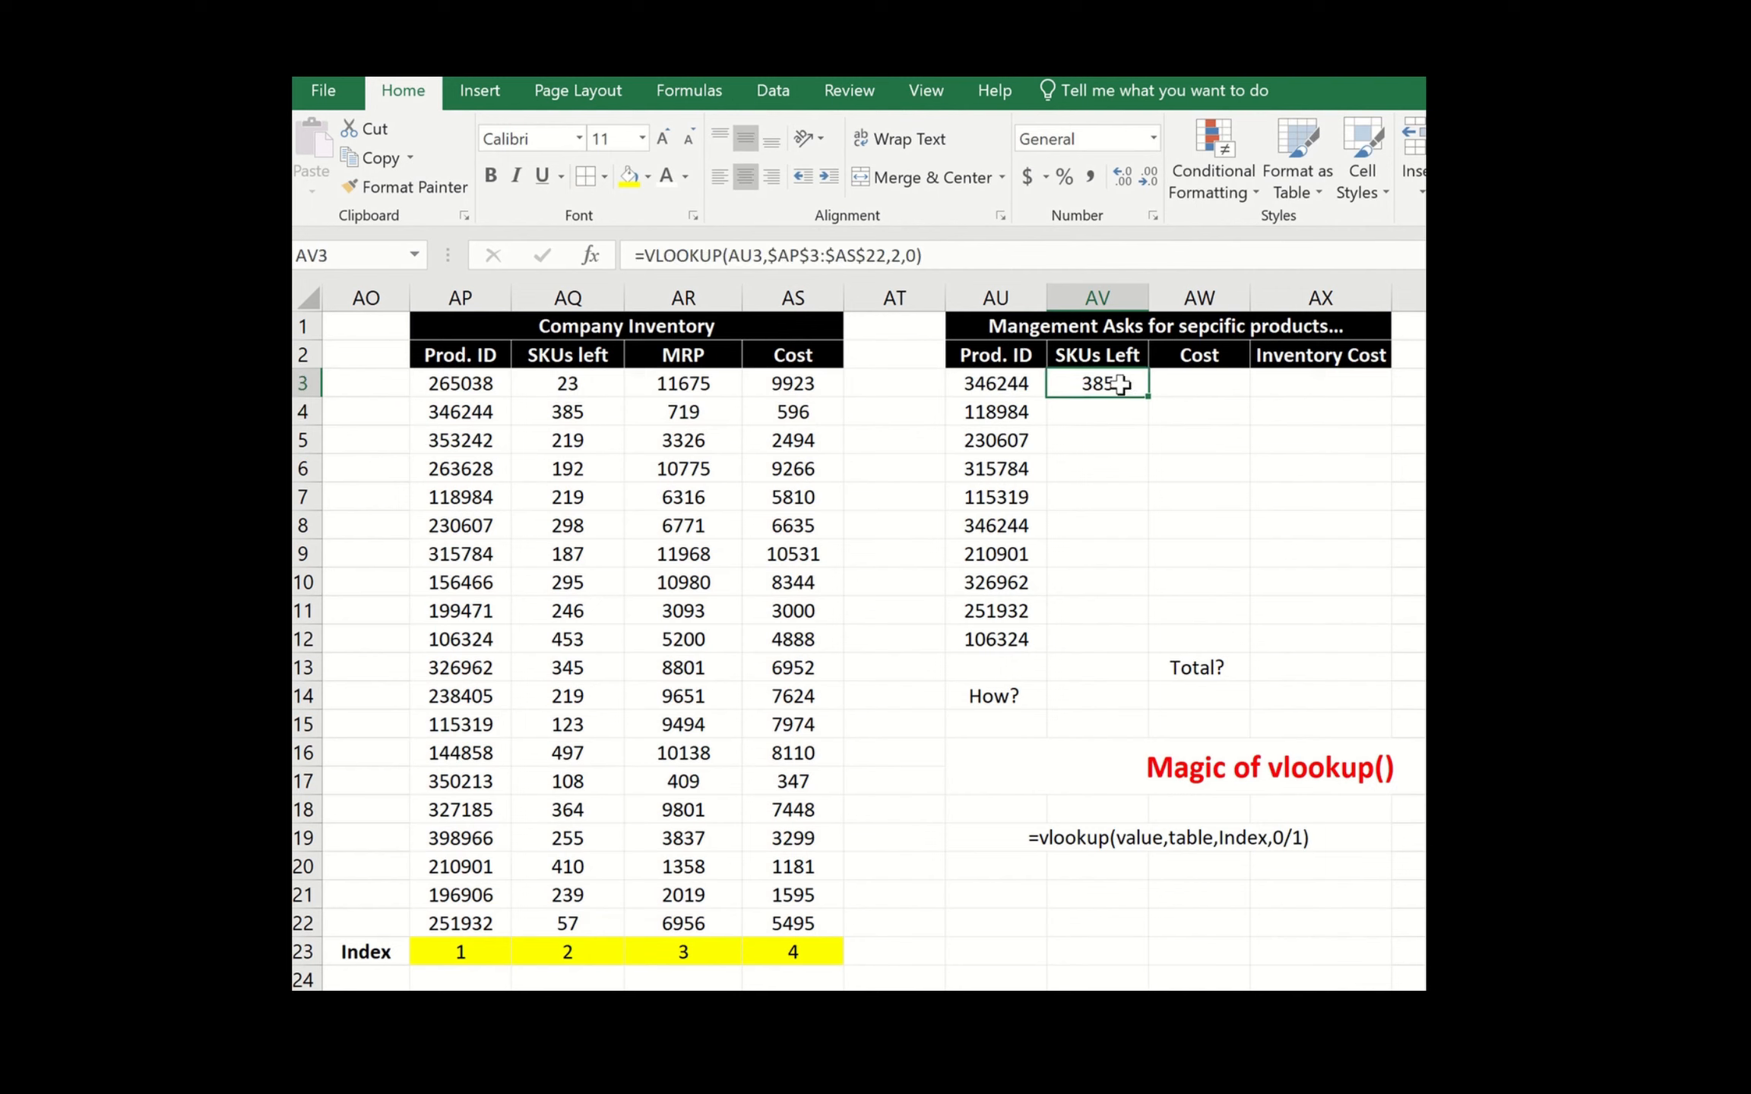
left_click_drag(1145, 397, 1131, 652)
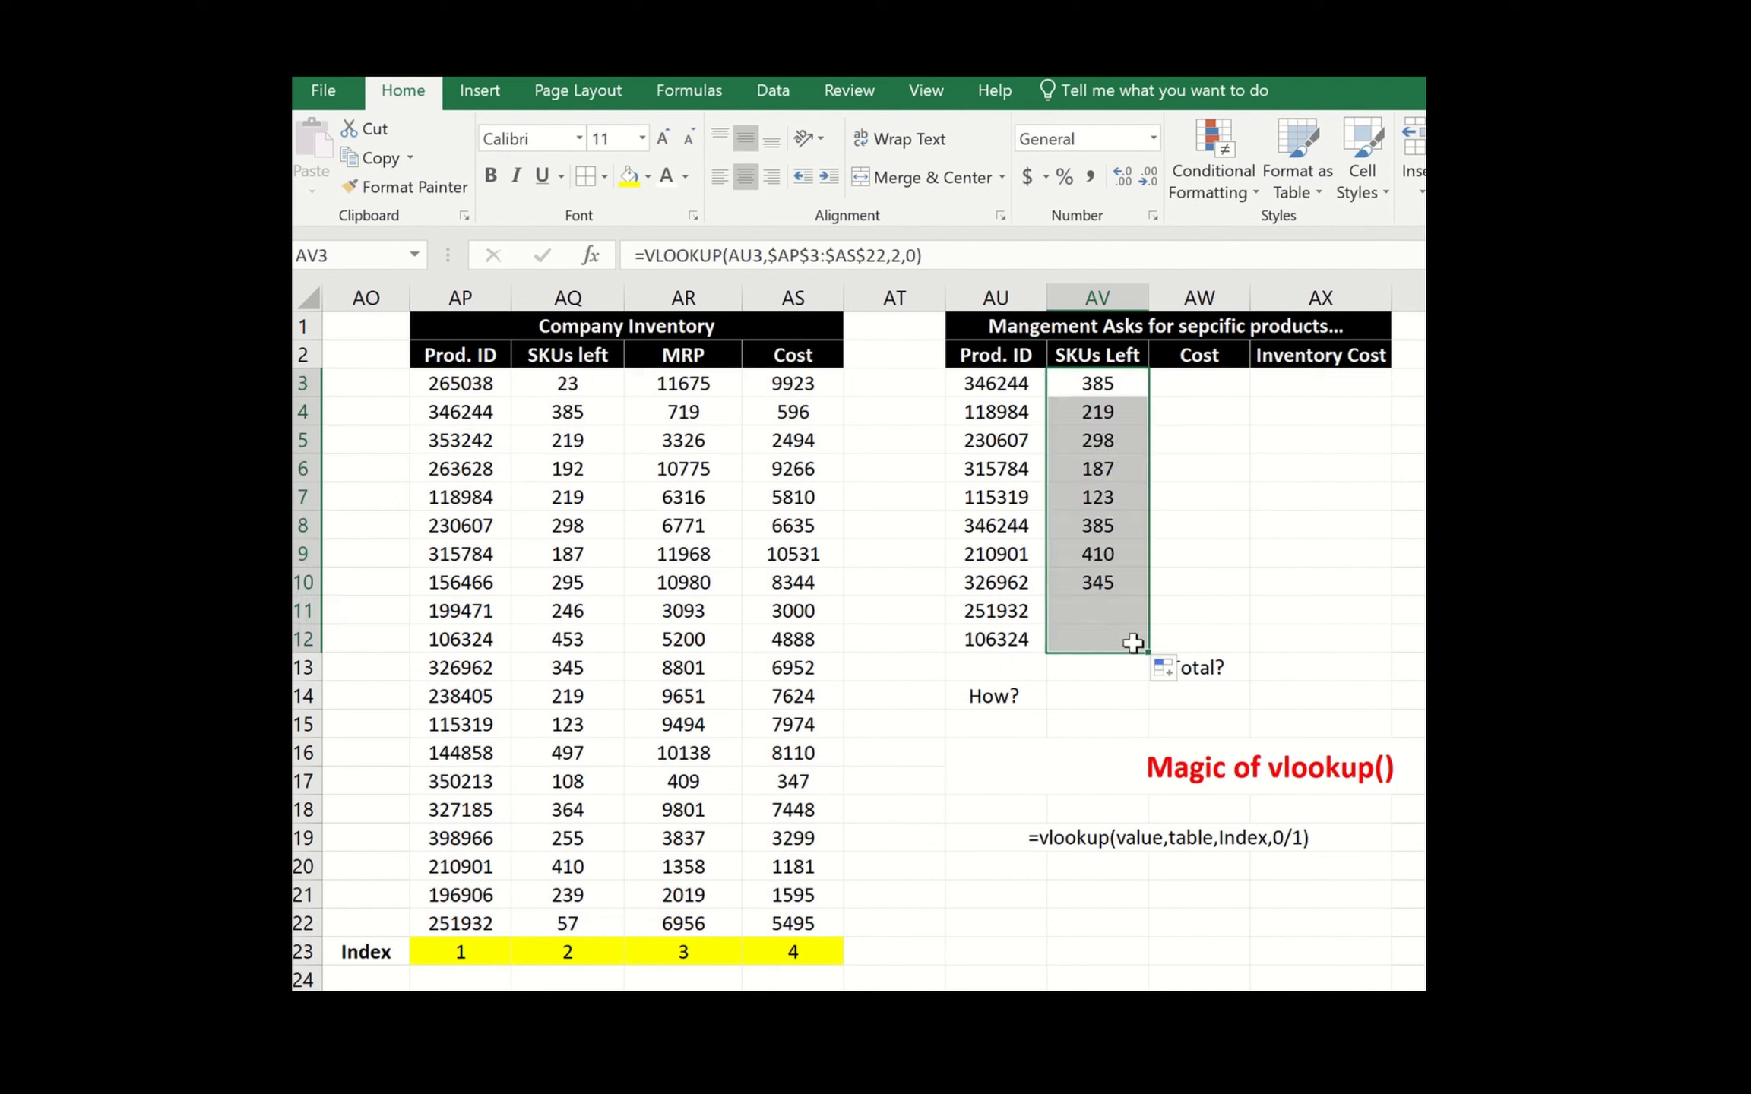
left_click(1123, 382)
- Copy the SKUs Left formula from AV3 across into the first Cost cell, AW3
left_click(1173, 387)
left_click(1127, 386)
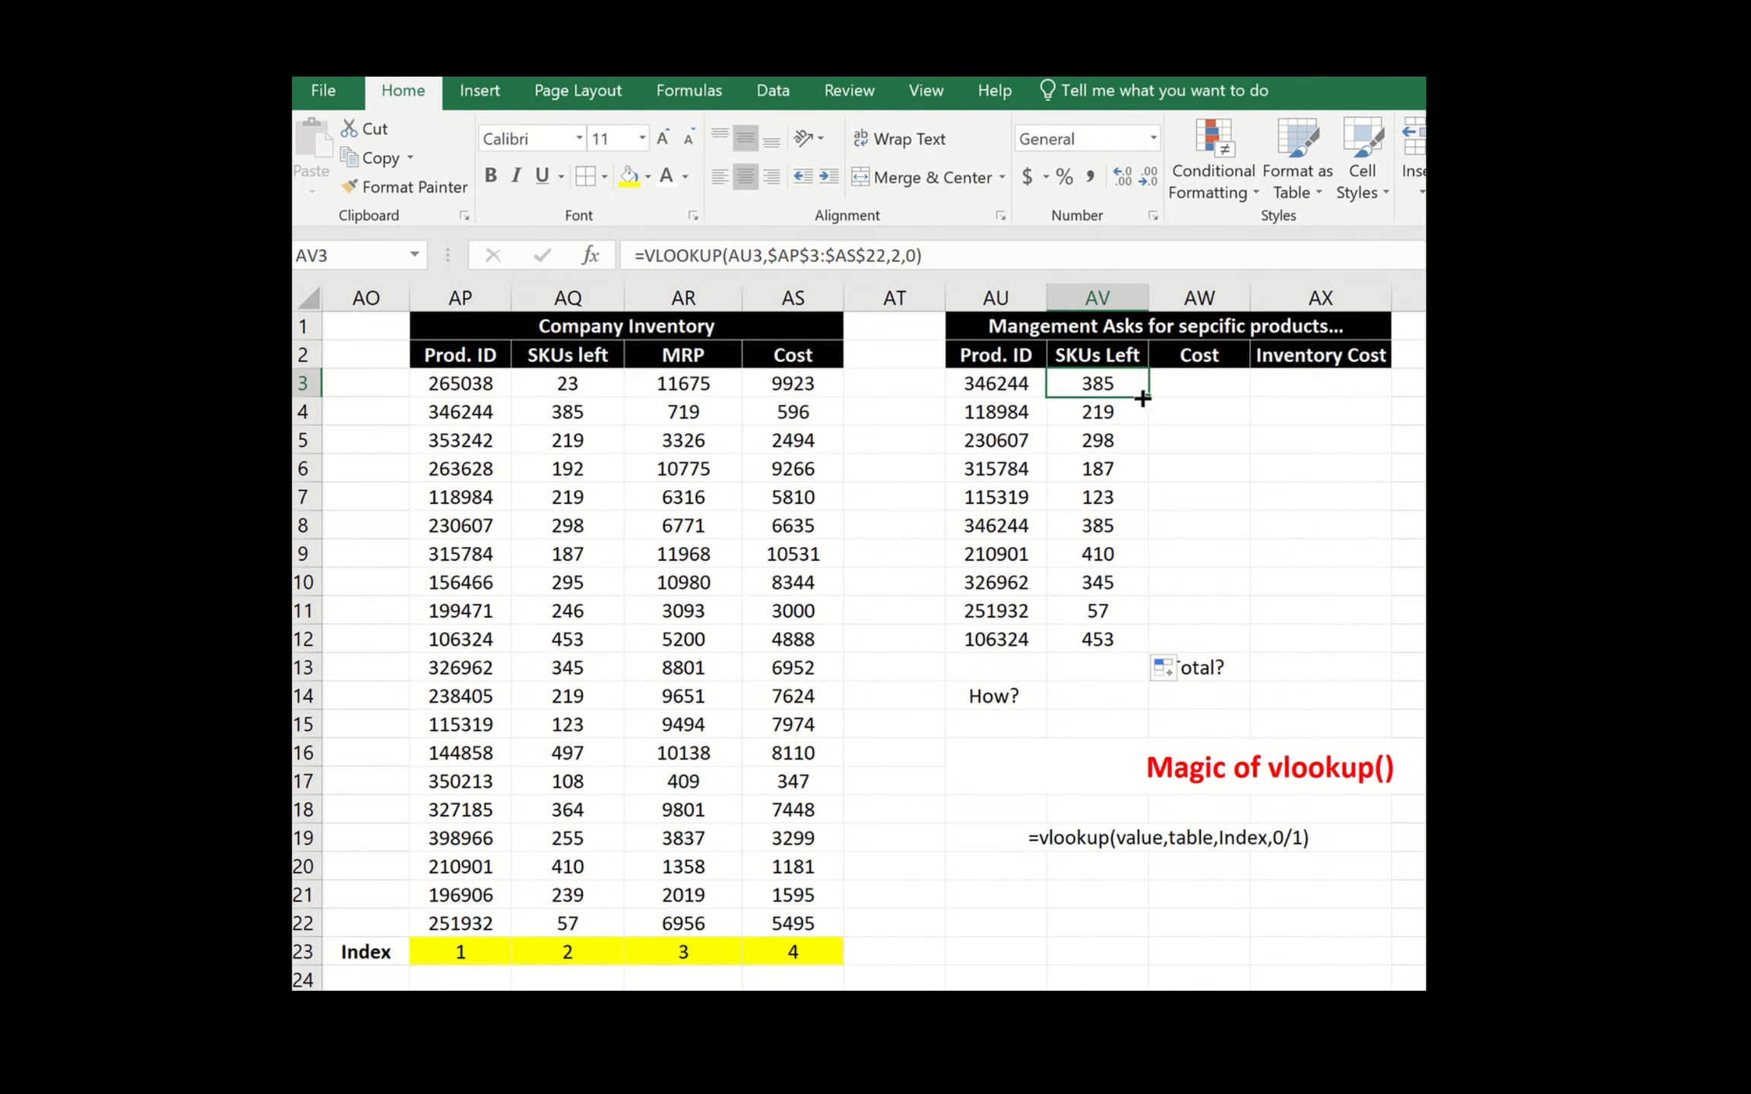
left_click_drag(1146, 396, 1202, 395)
left_click(1198, 386)
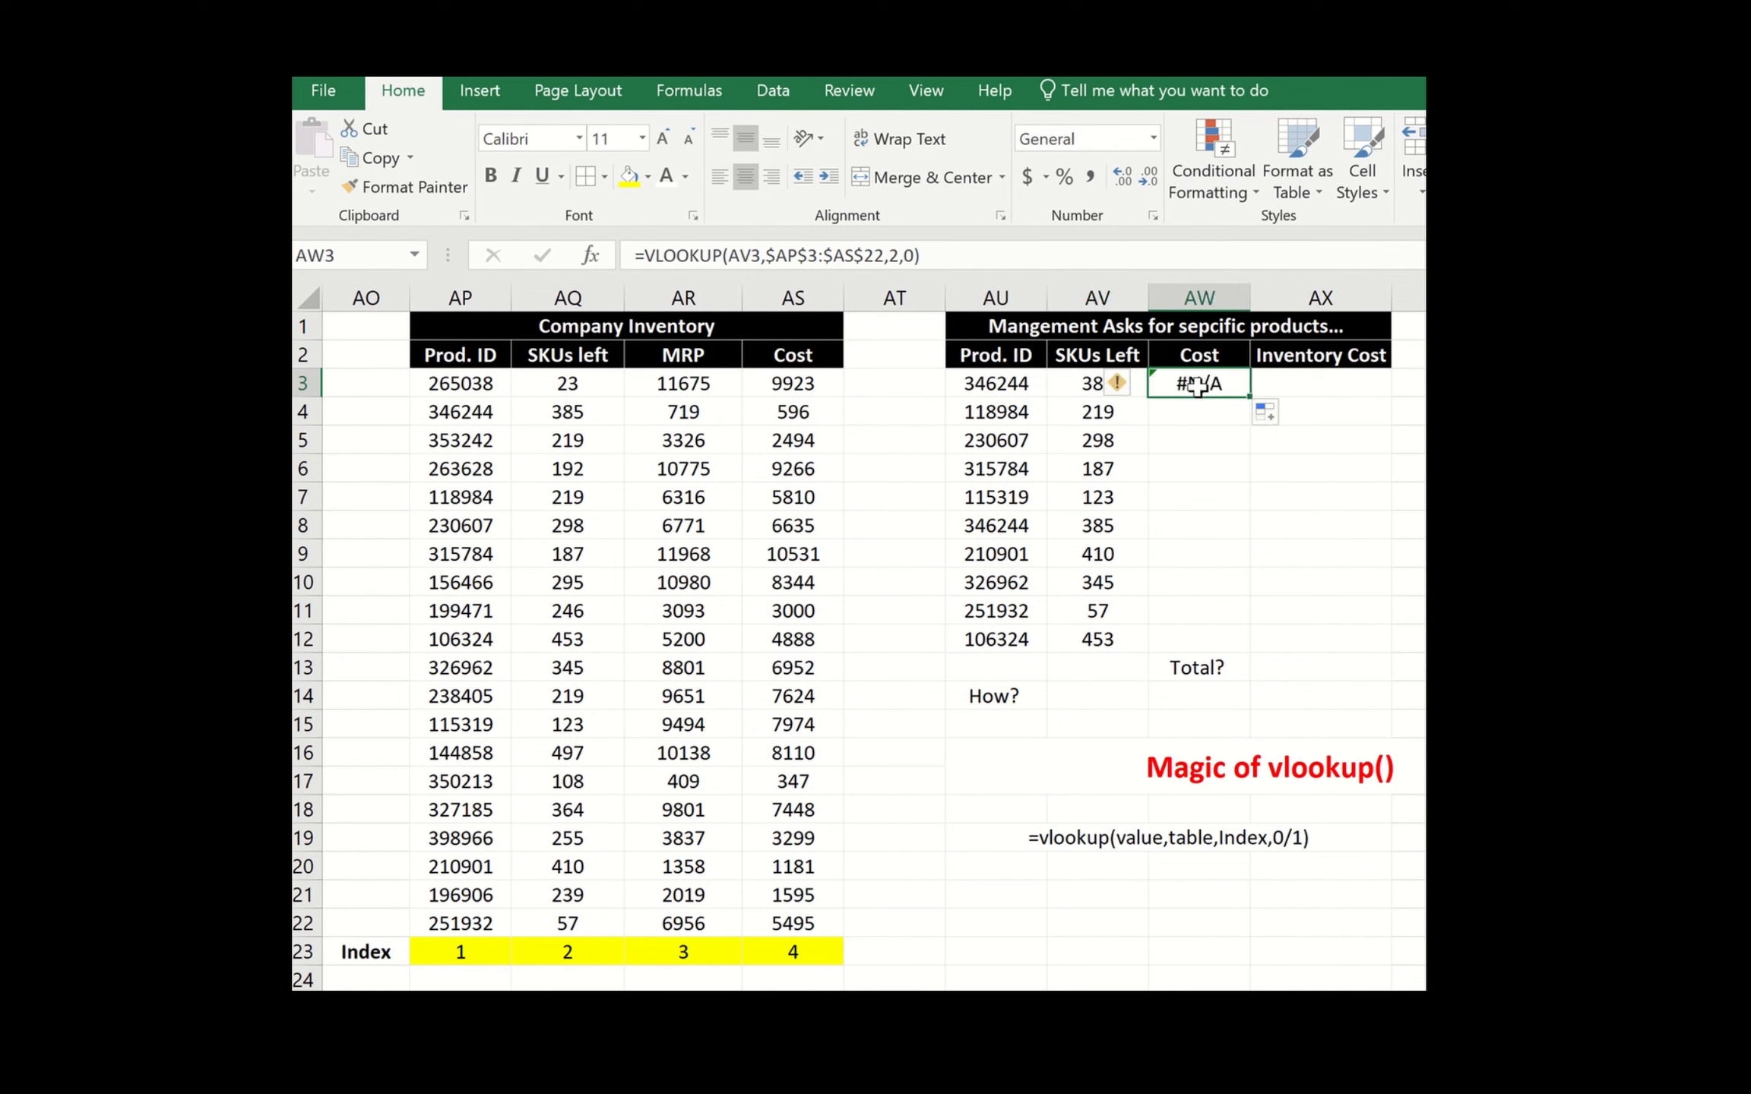
left_click(1117, 382)
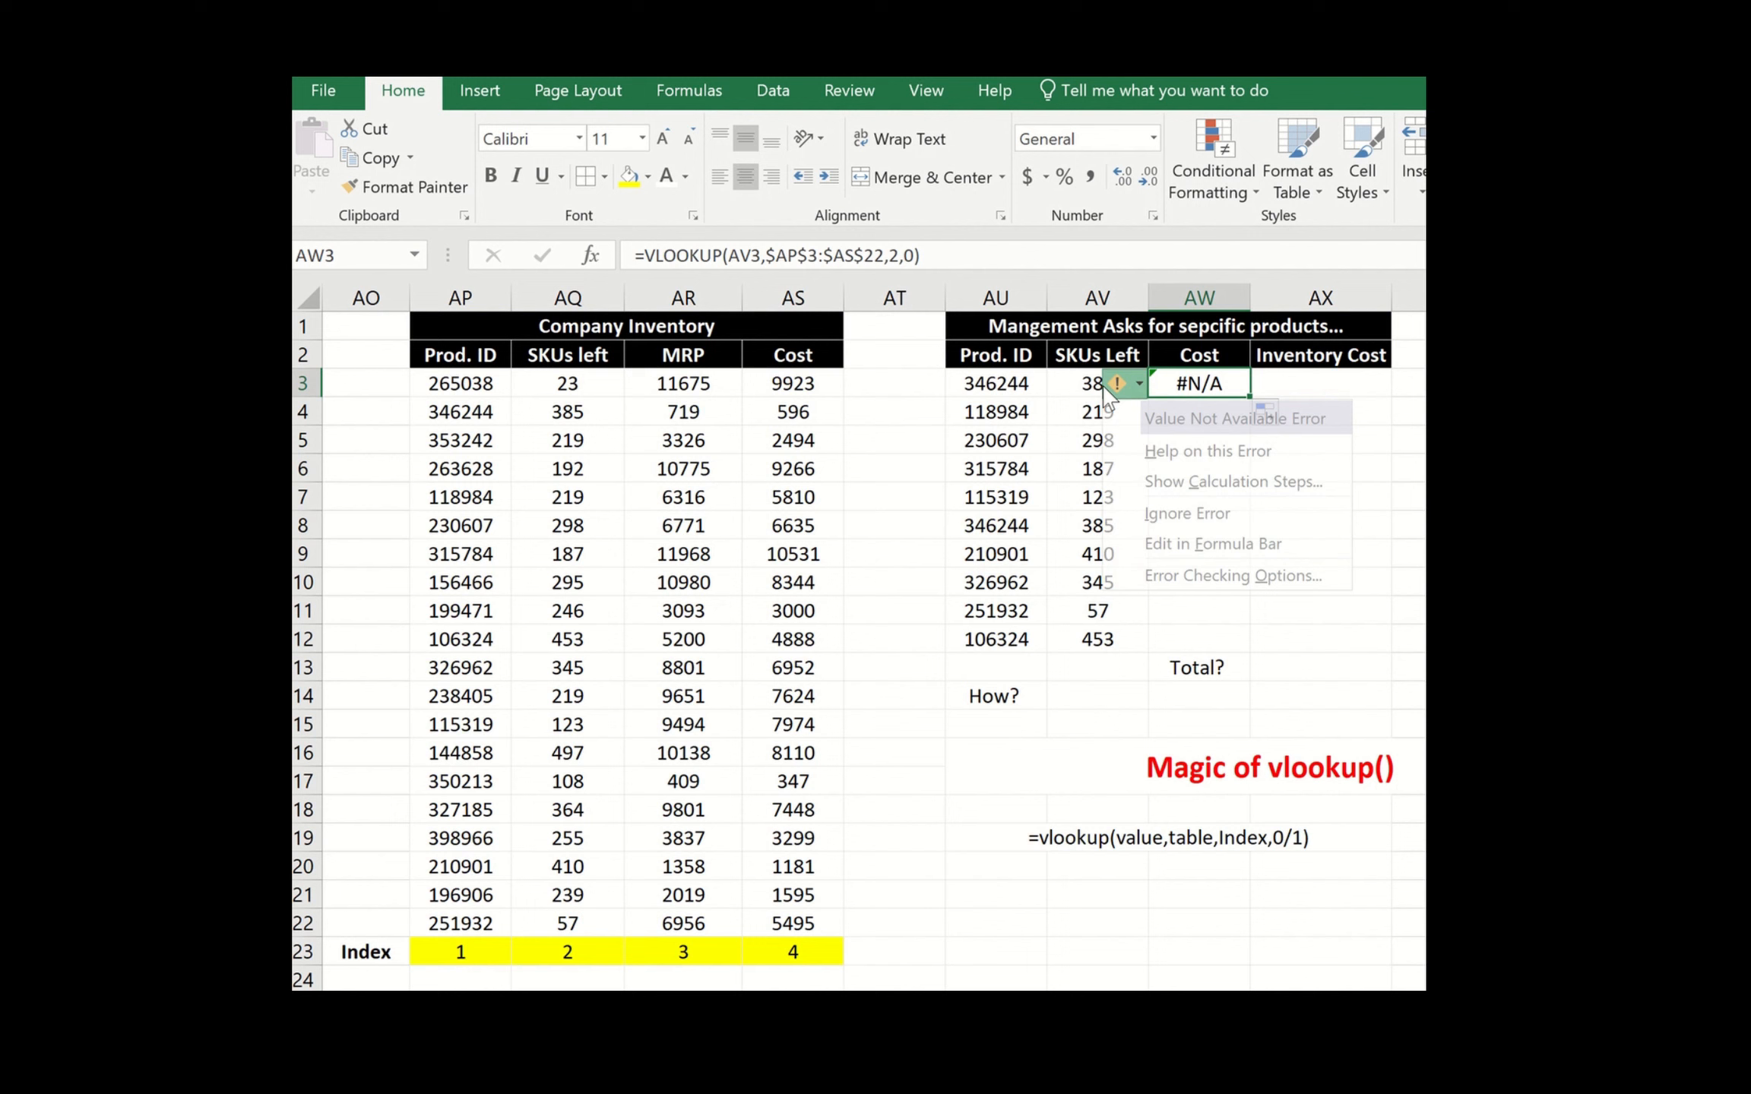
left_click(1187, 375)
left_click(769, 249)
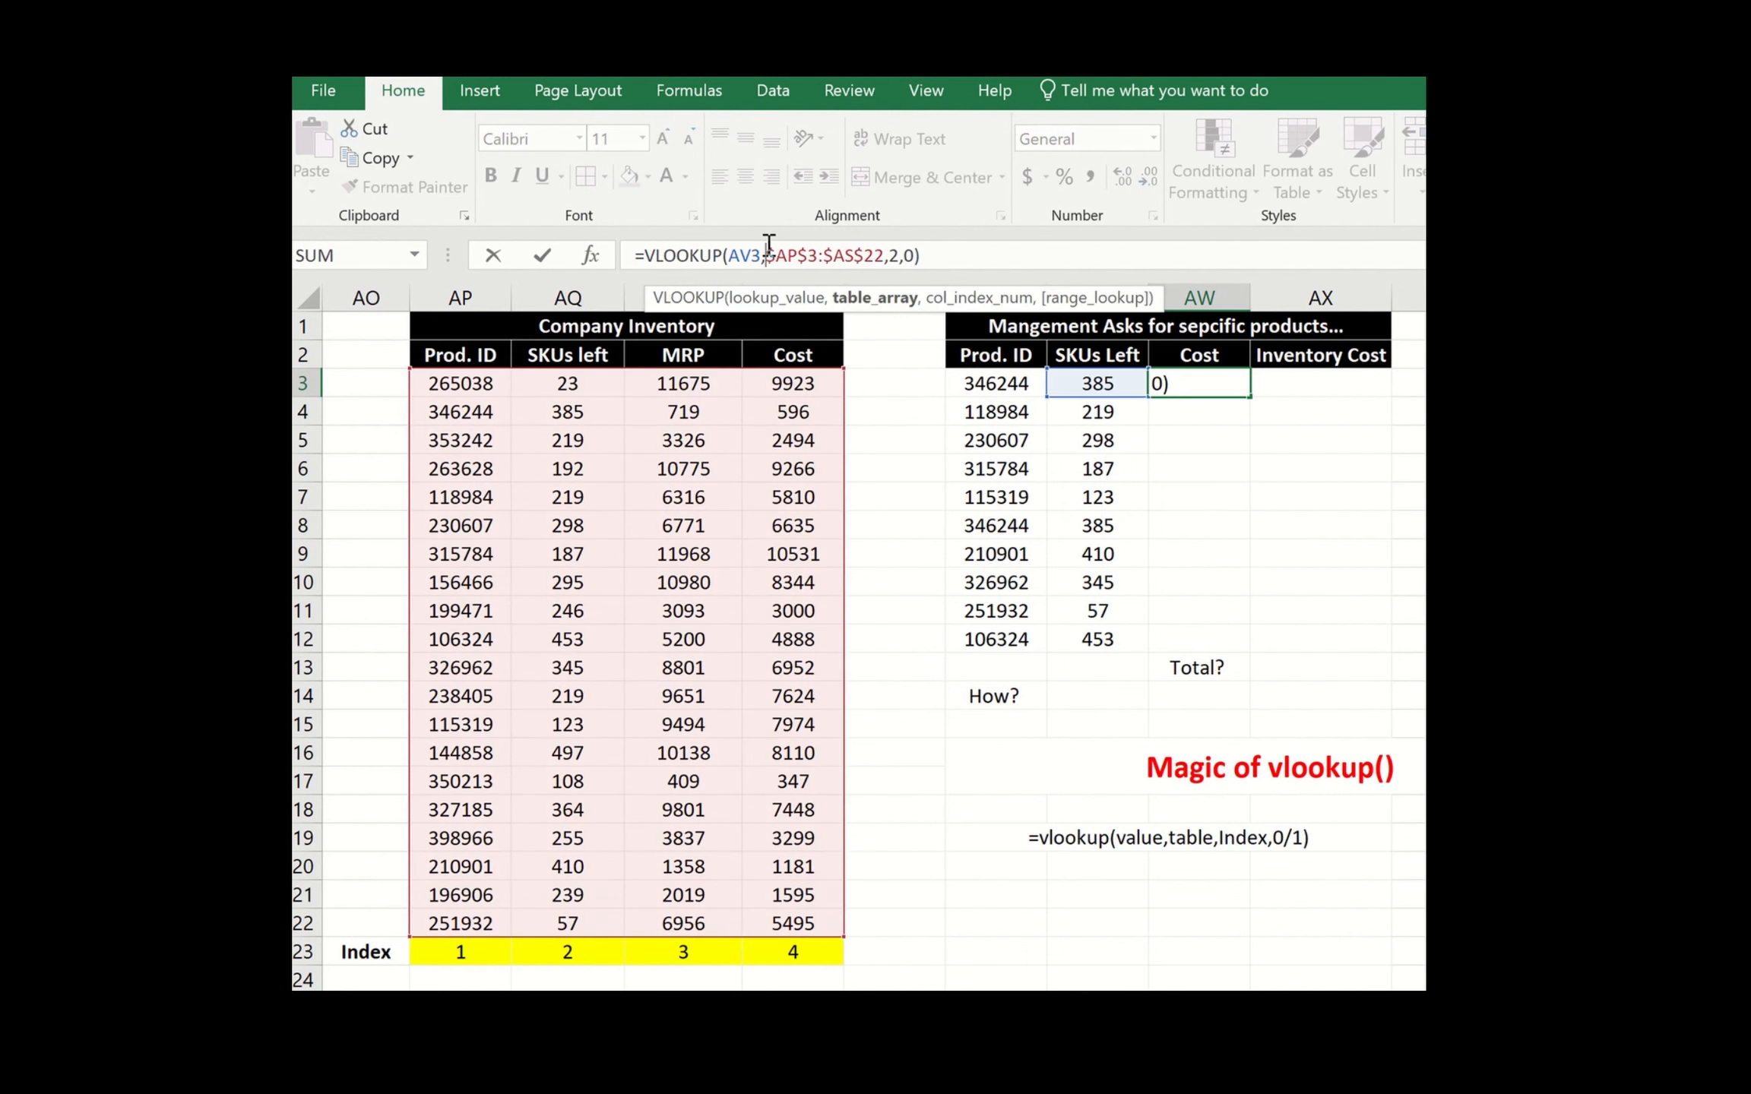
key("Left")
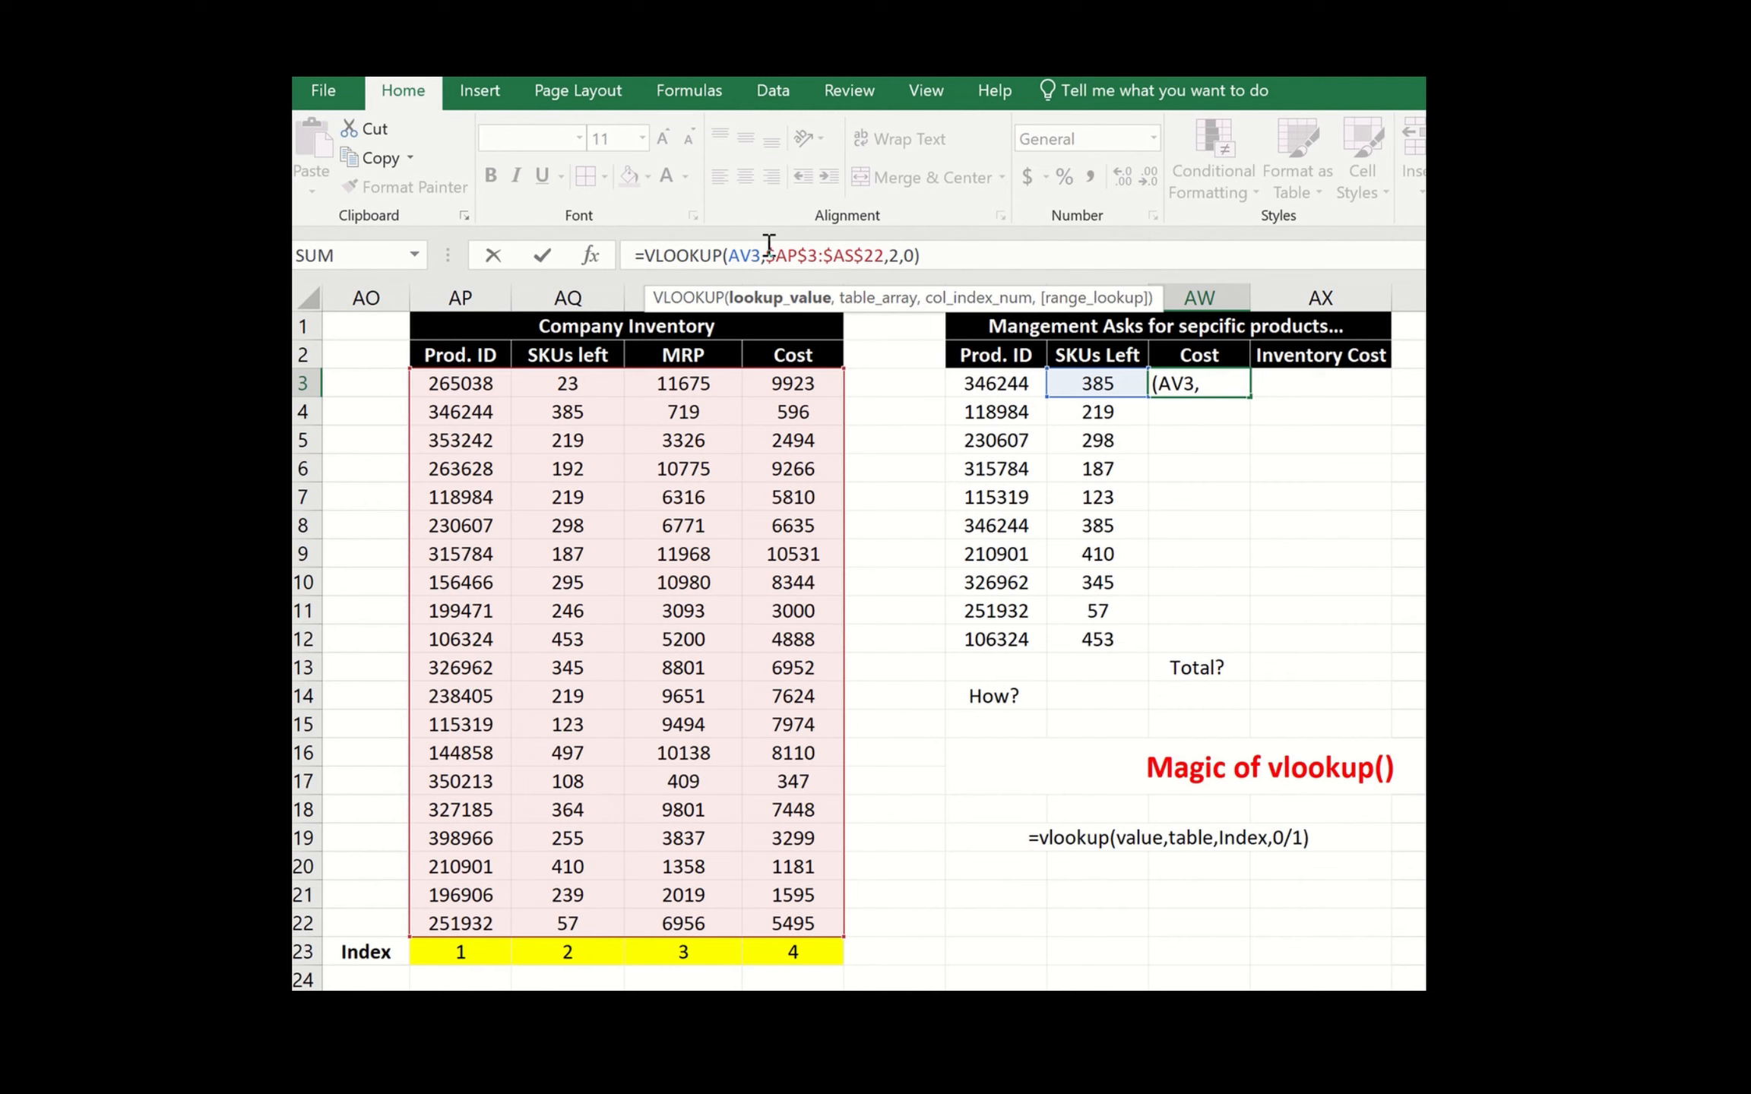
left_click(1180, 517)
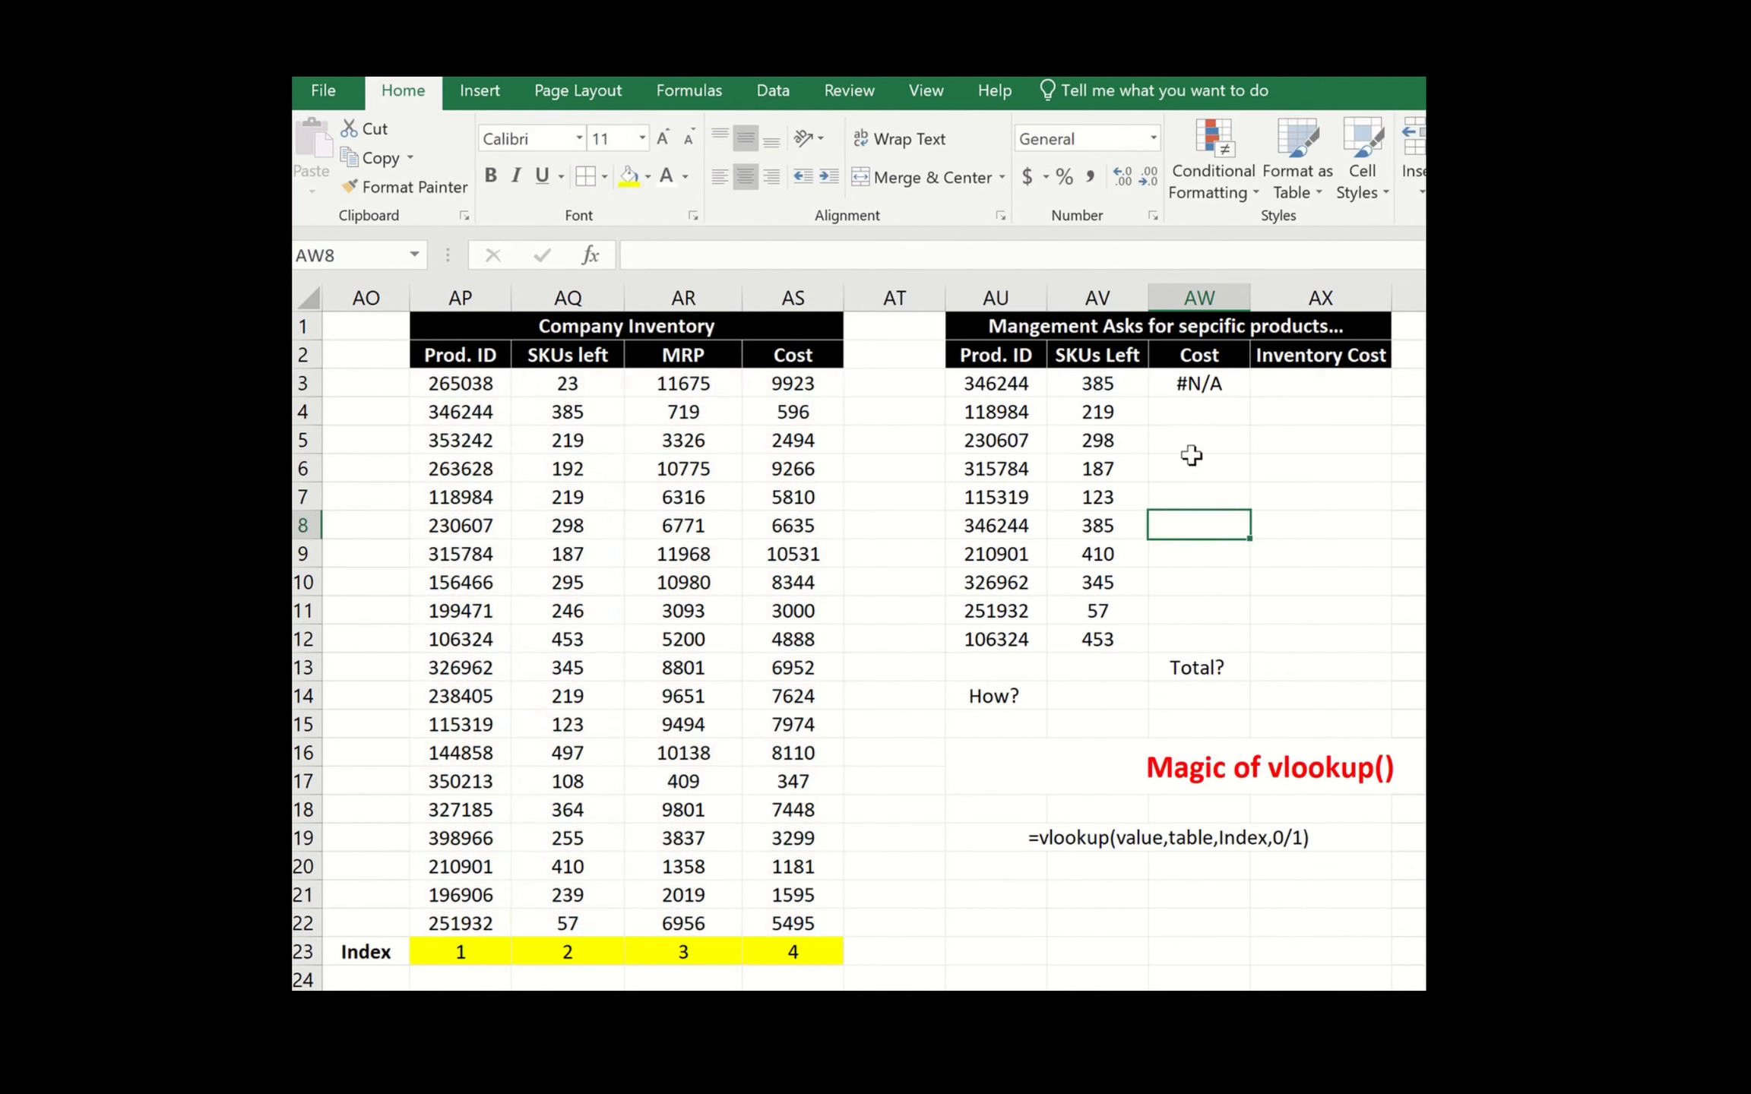
- Change the lookup value in the AW3 formula to $AU3 so its column stays fixed on the product ID
left_click(1191, 373)
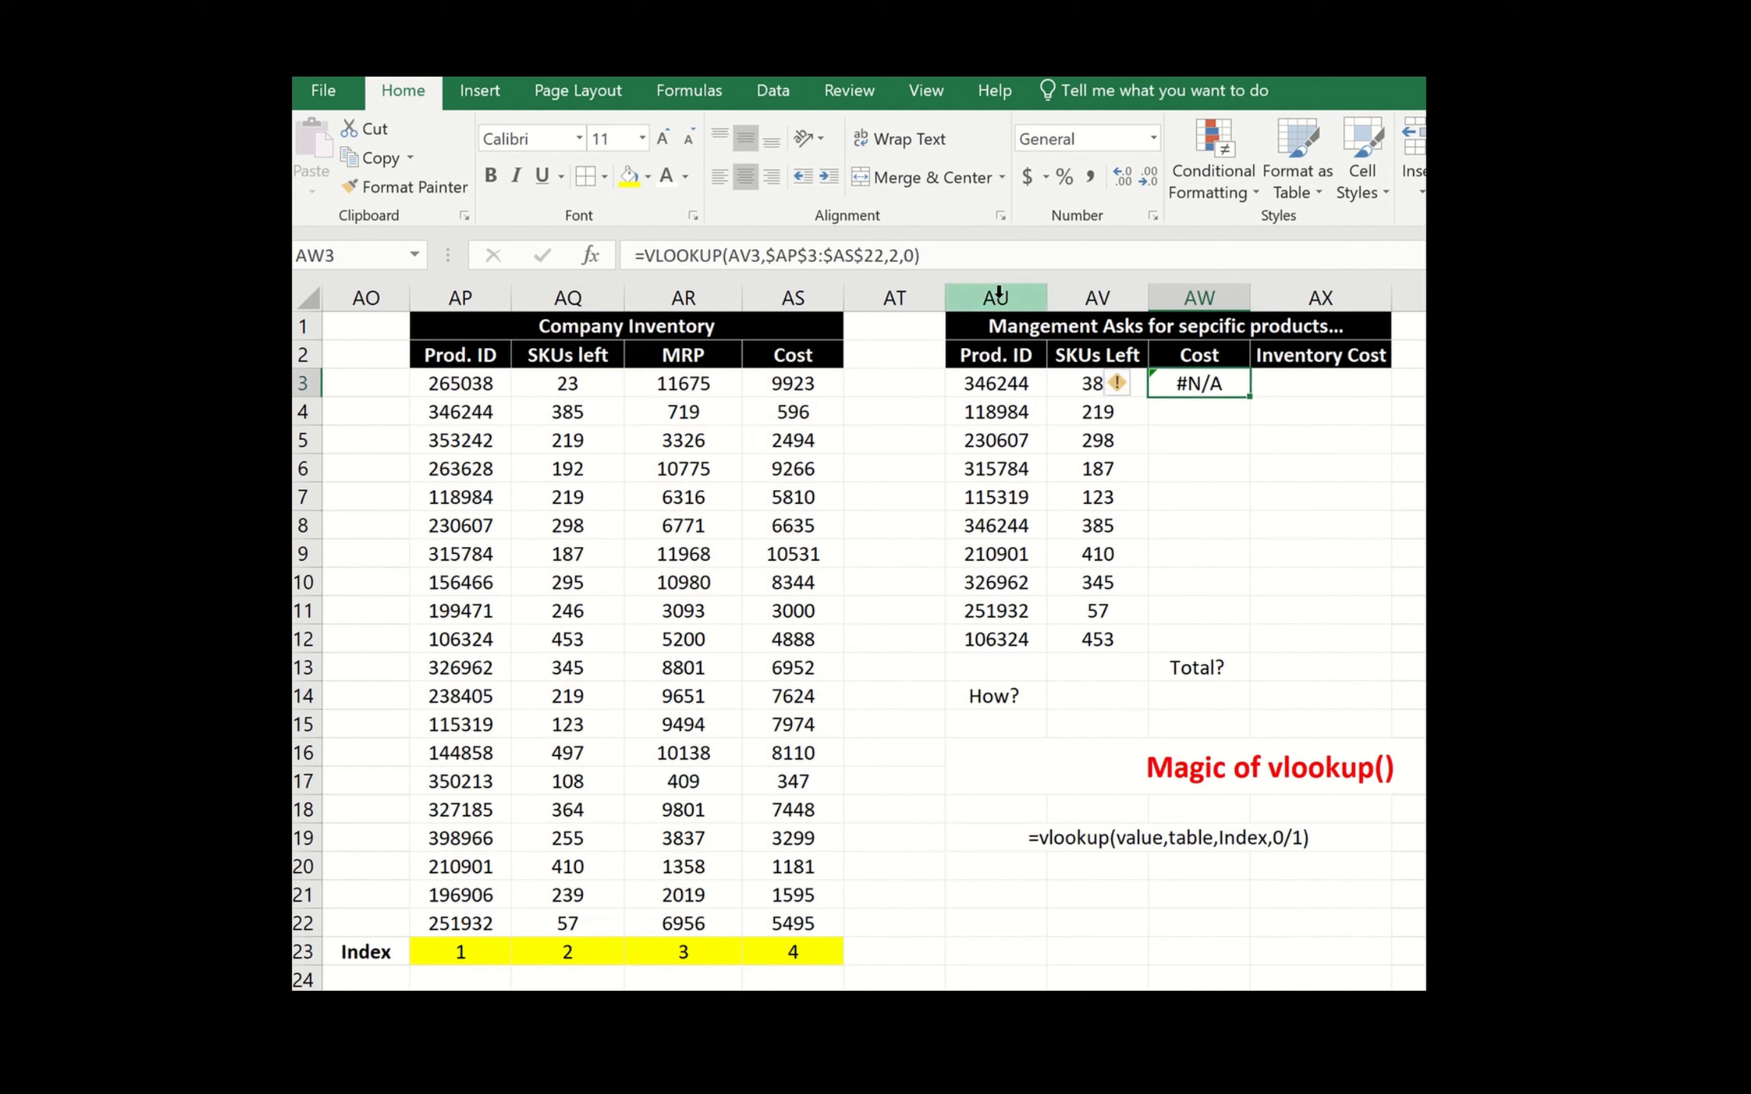
left_click(752, 256)
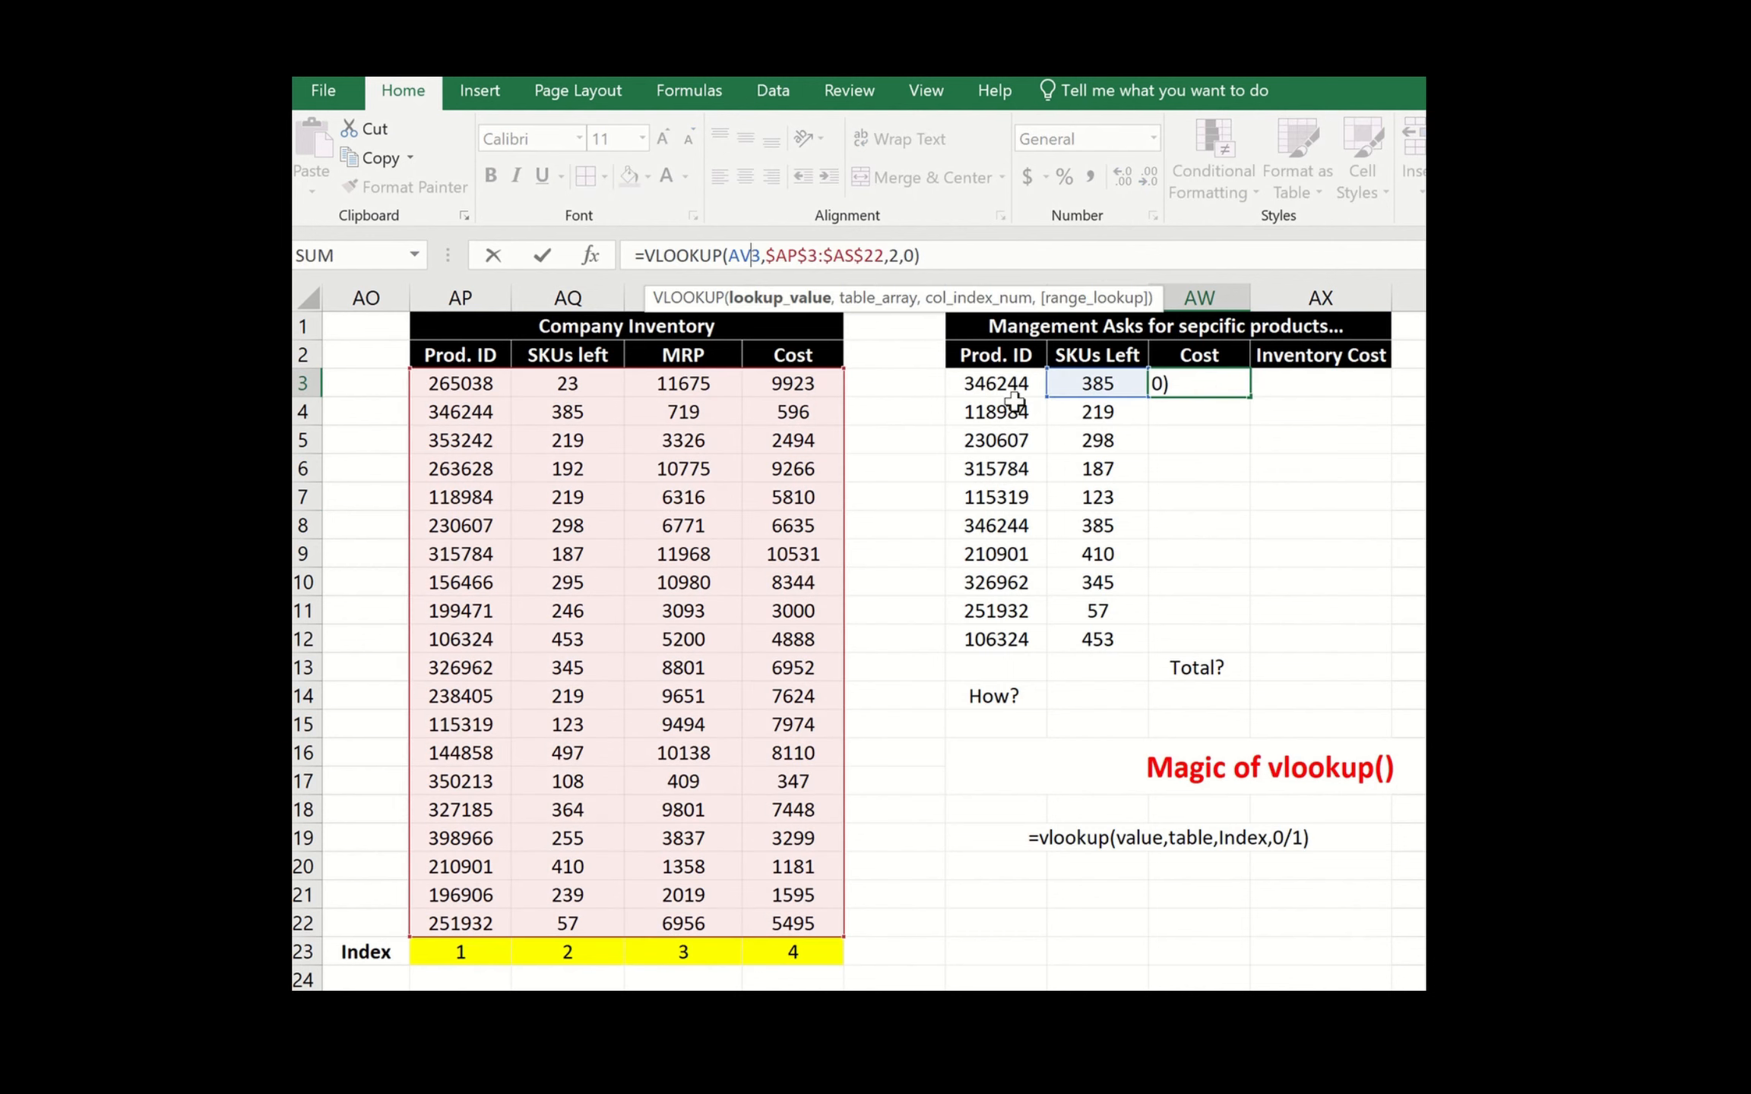
key("BackSpace")
type("u3,")
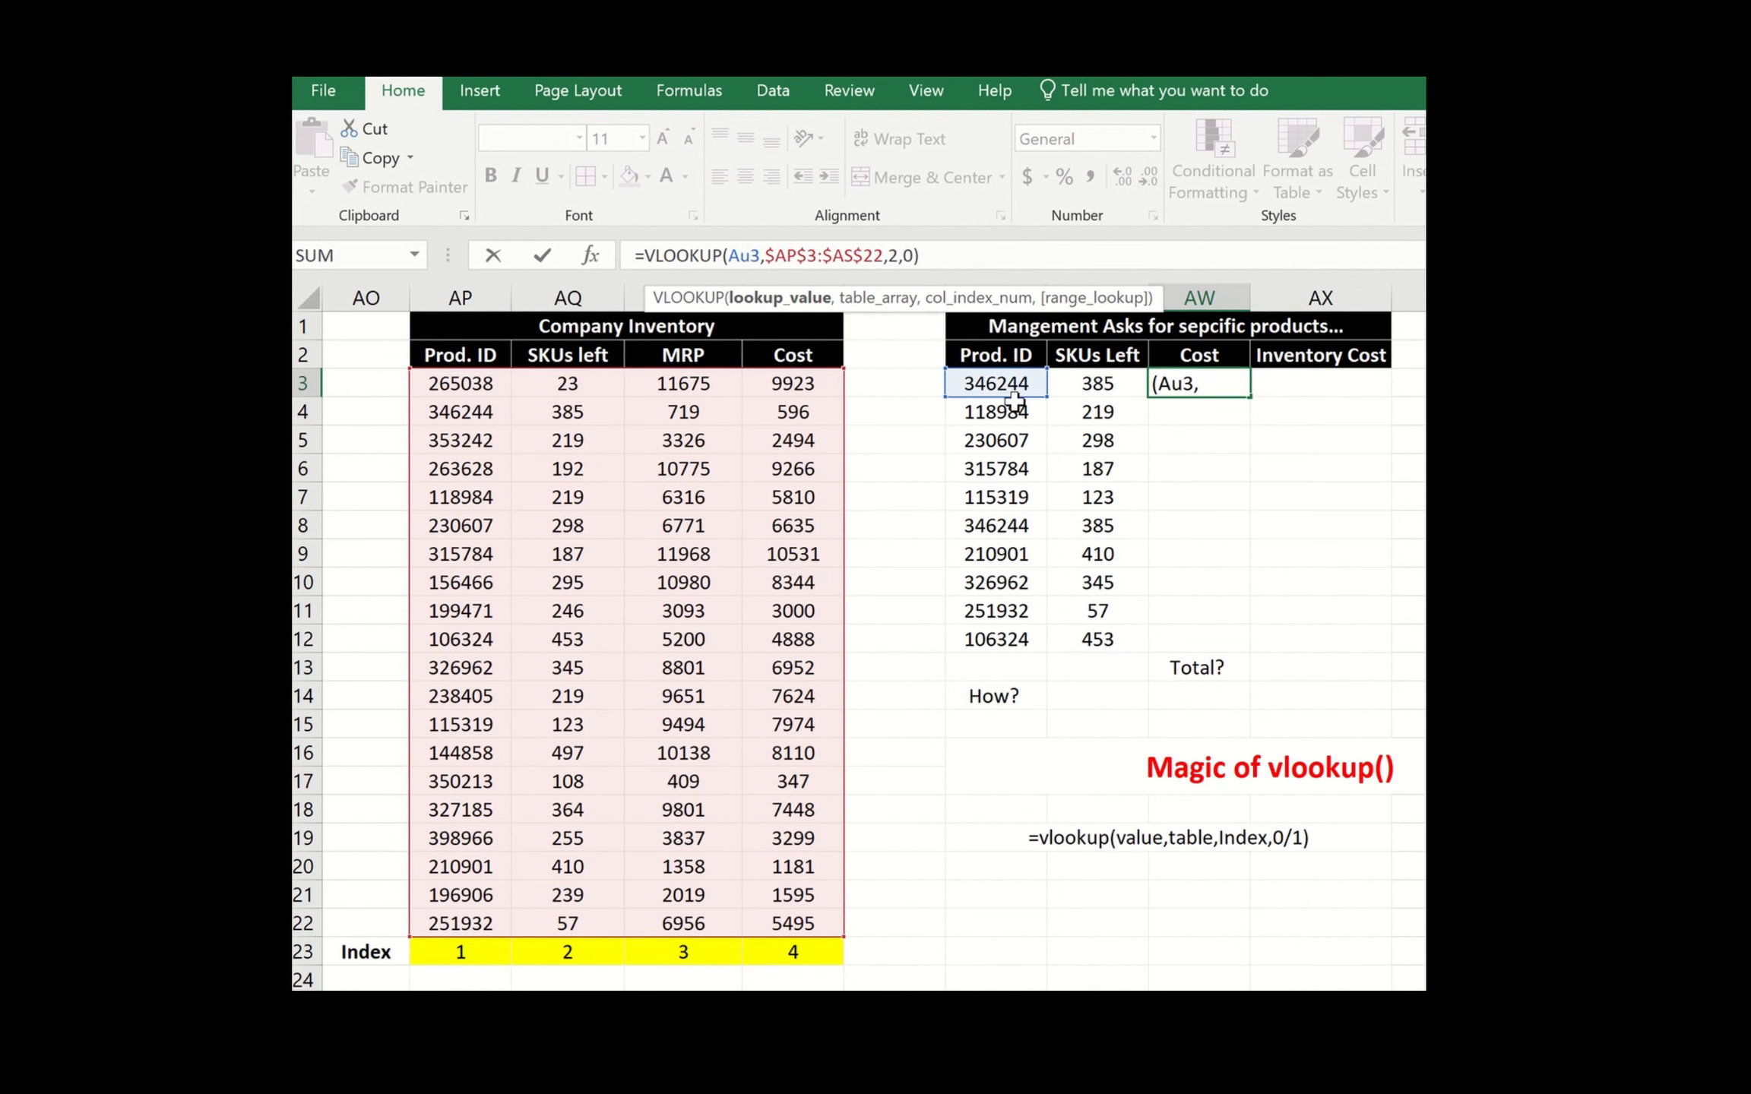
type("$")
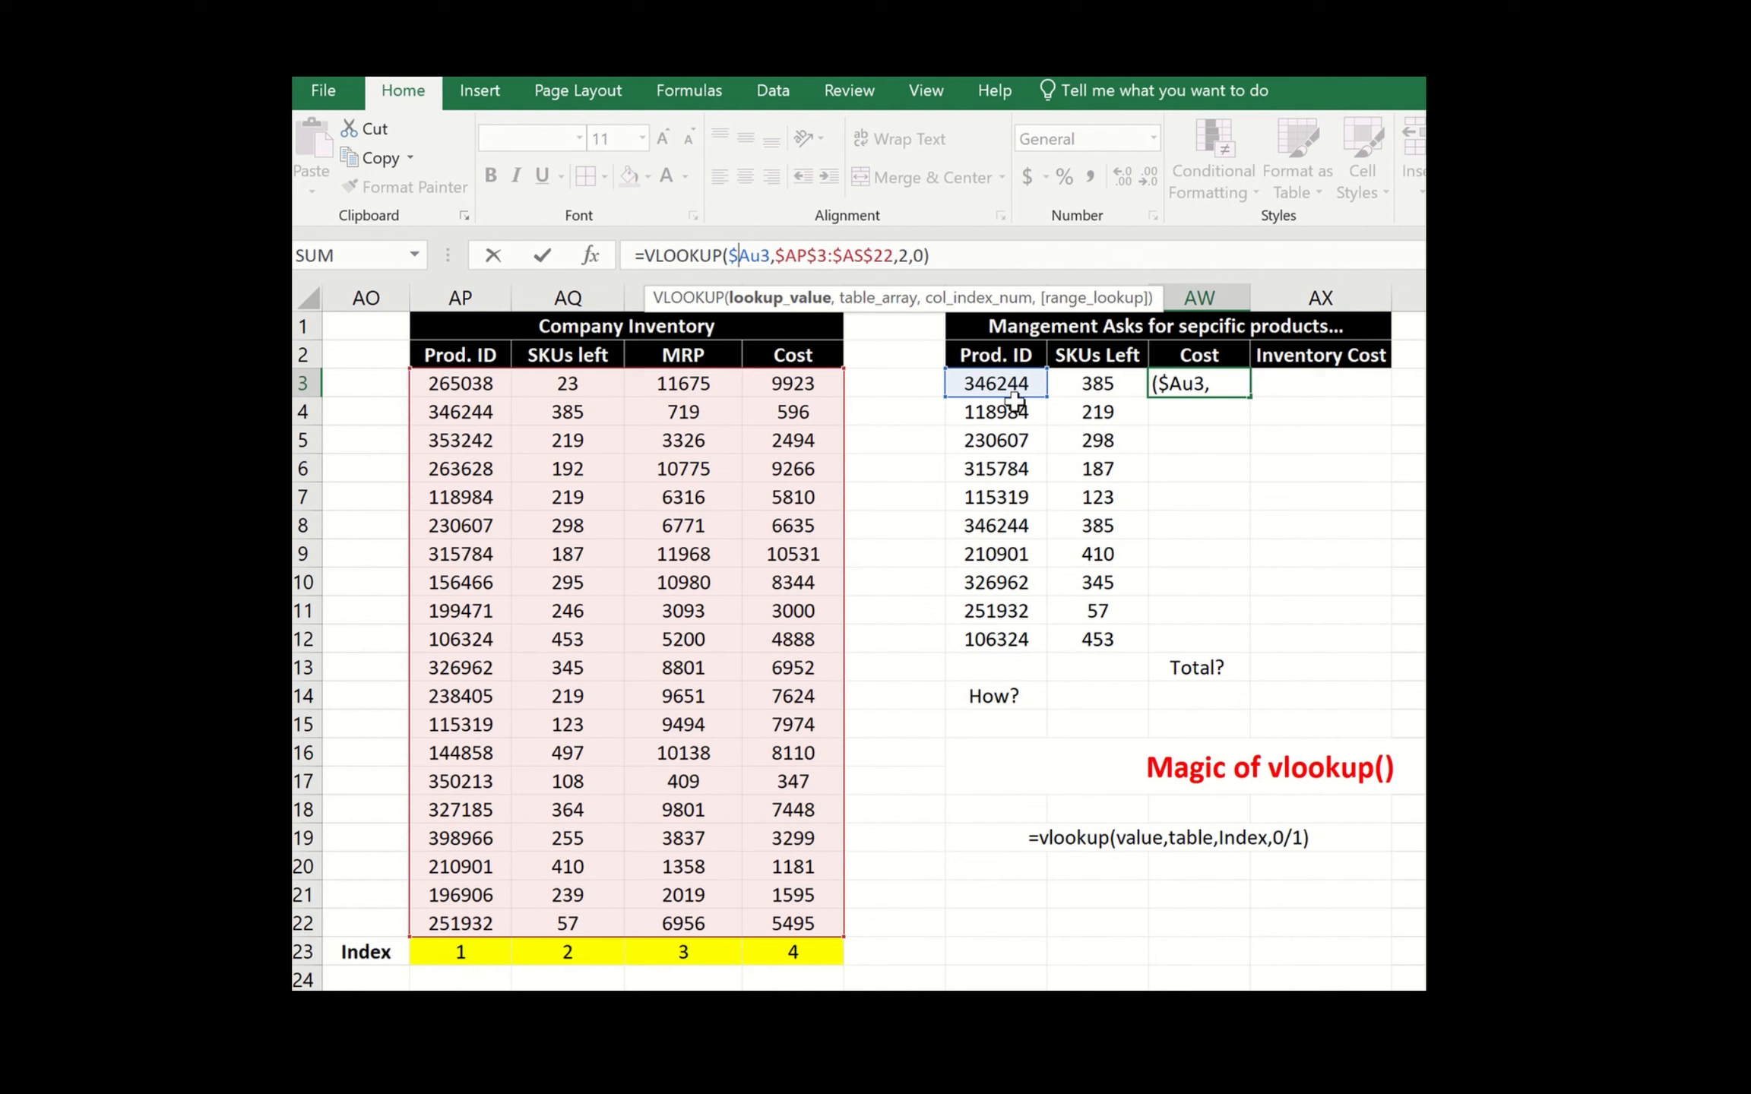
key("Right")
key("Return")
- Set the column index in the AW3 formula to 4 and fill the Cost formula down to AW12
left_click(1195, 388)
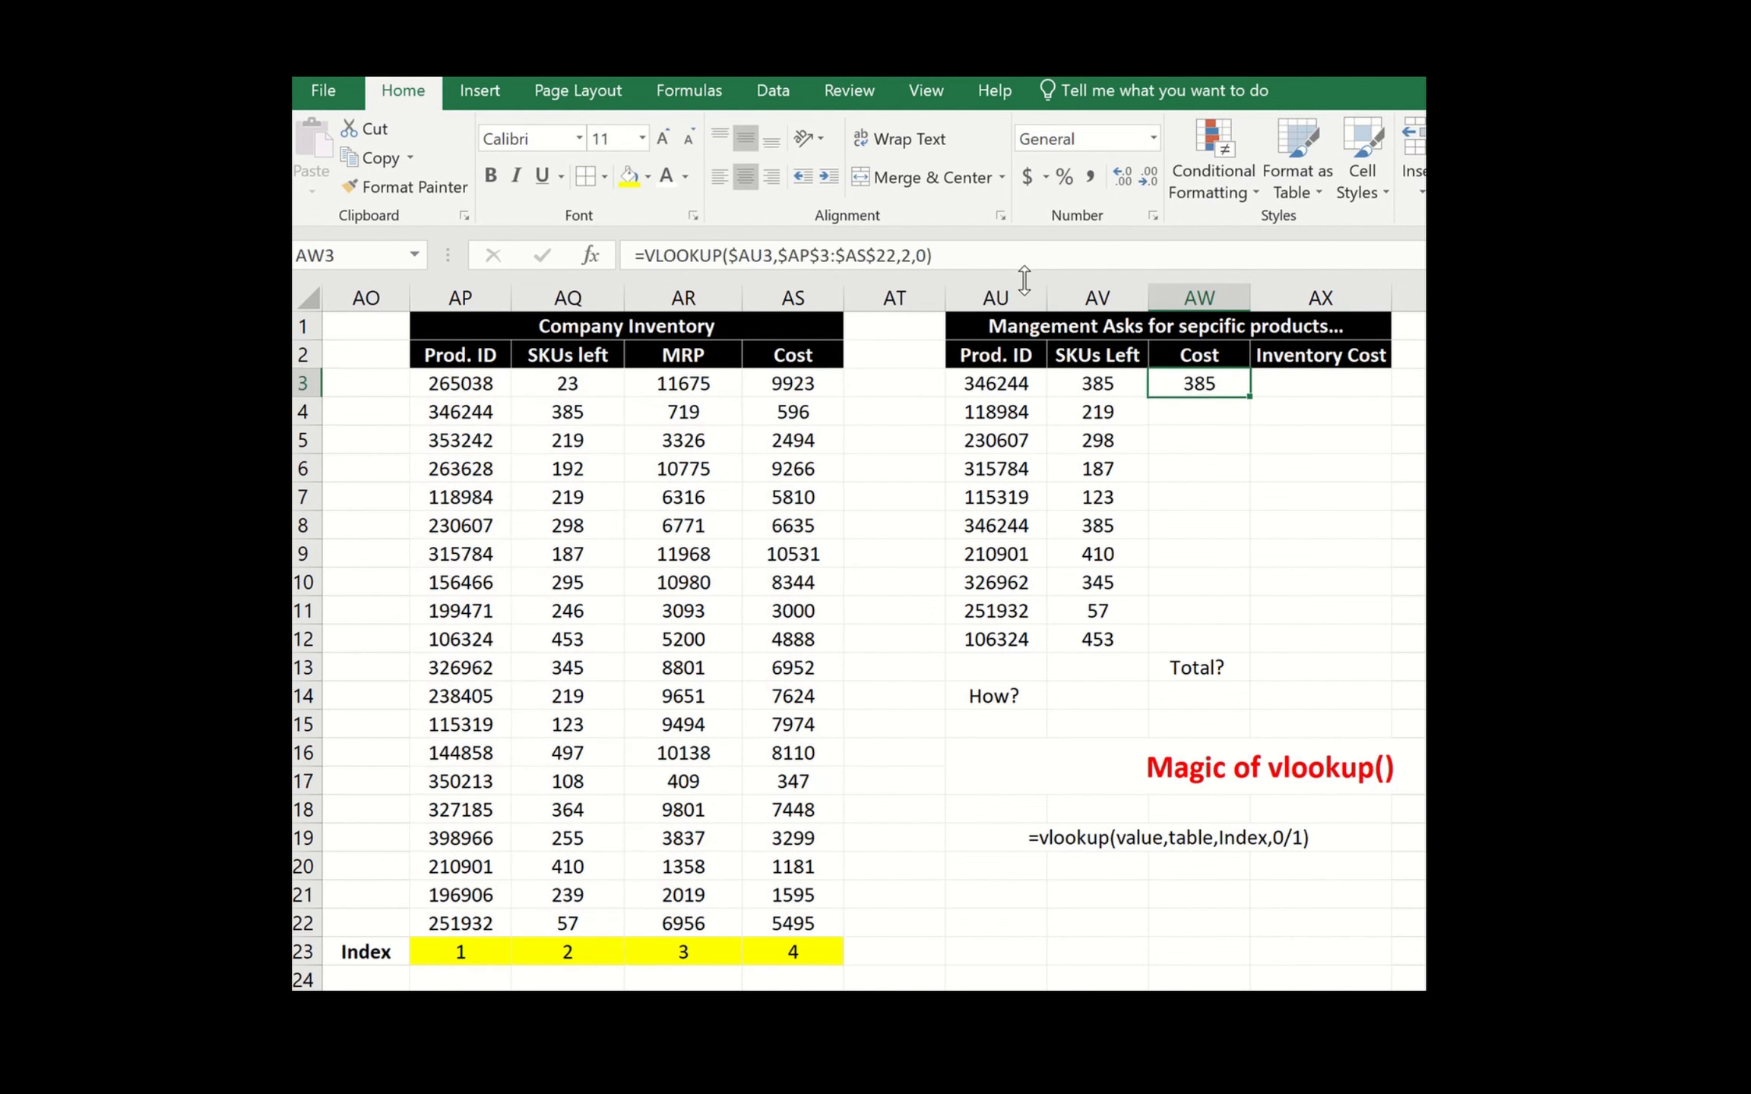
left_click(912, 254)
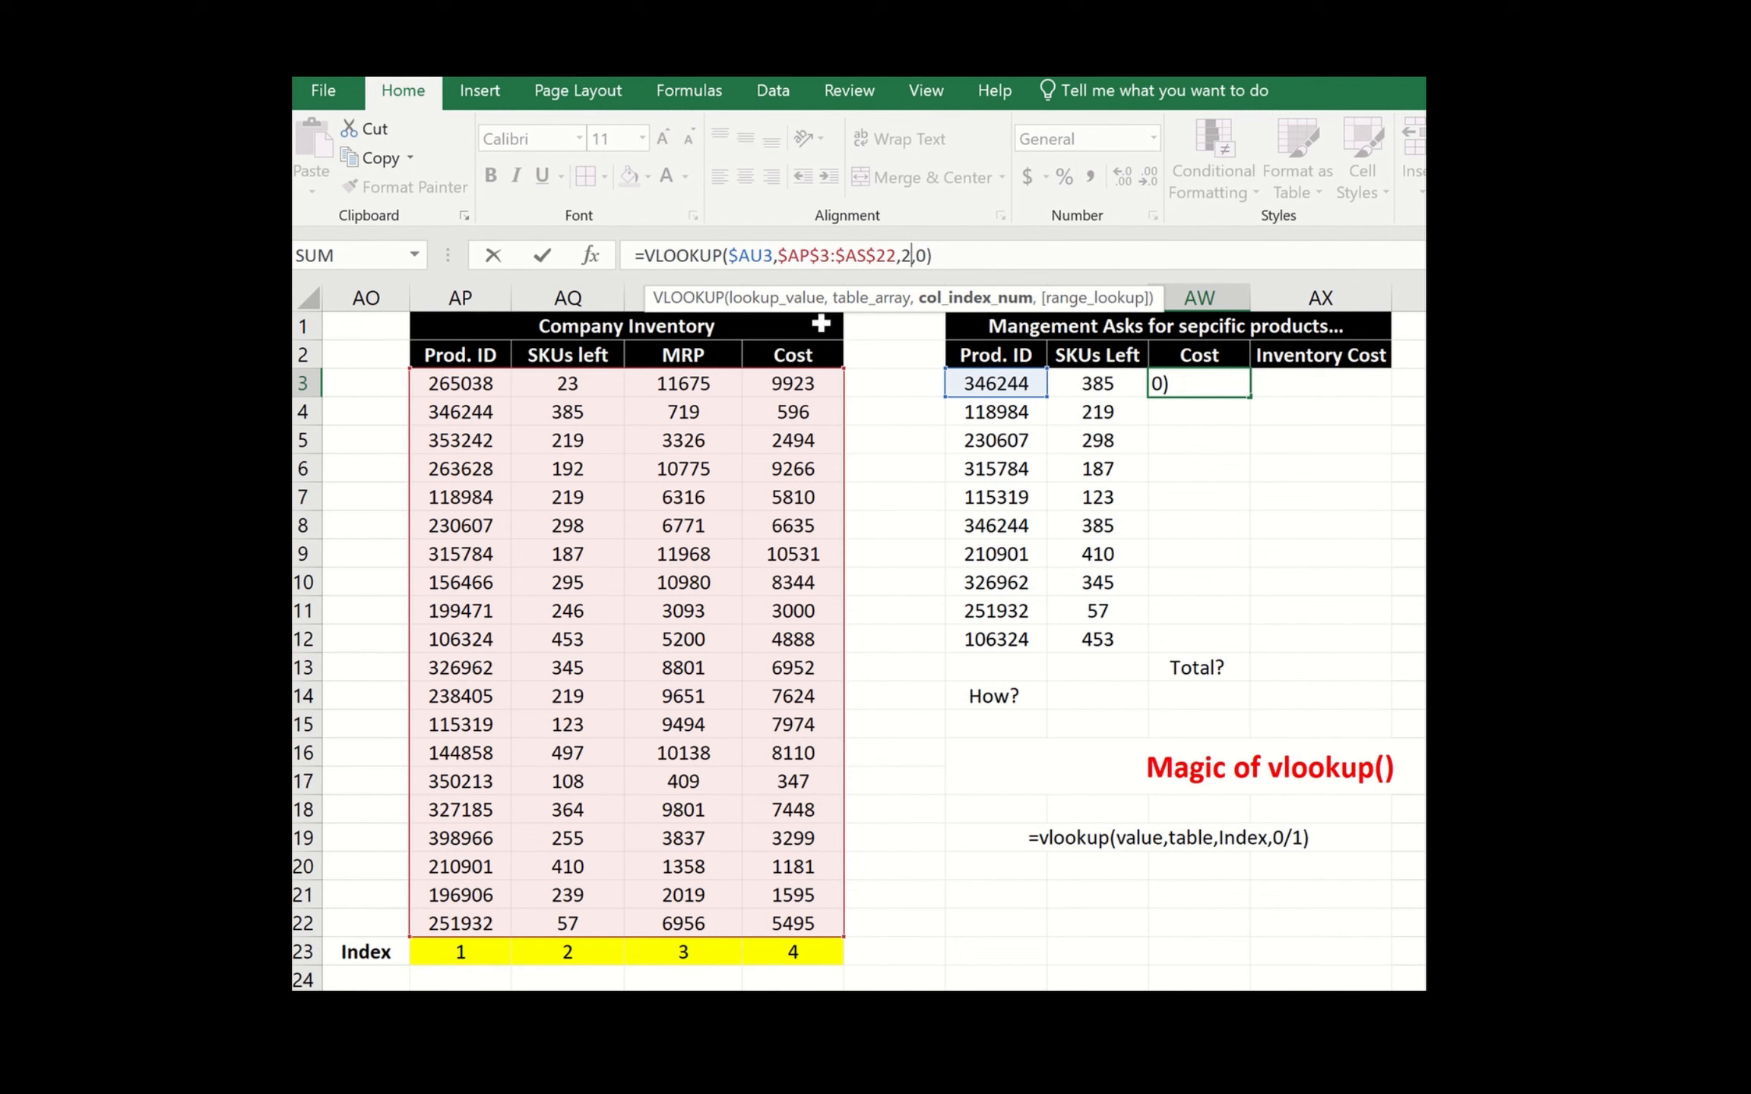
key("BackSpace")
type("4")
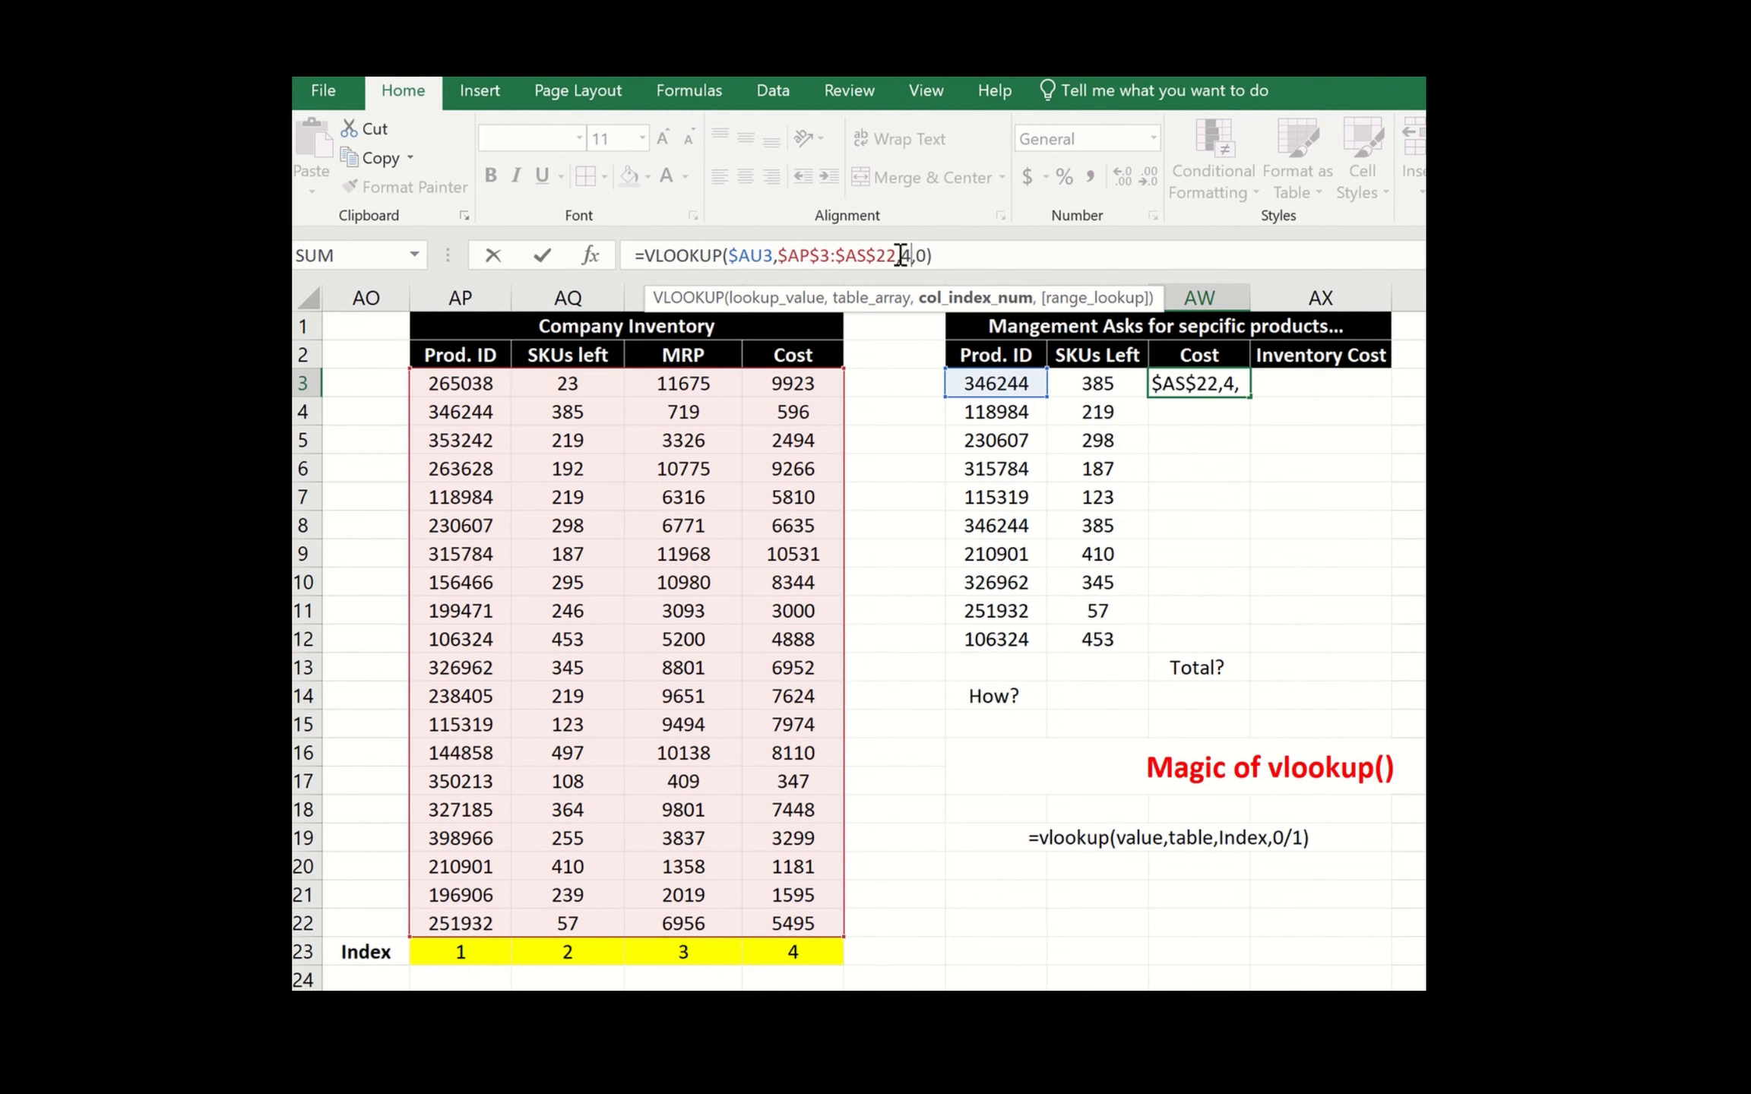
key("Return")
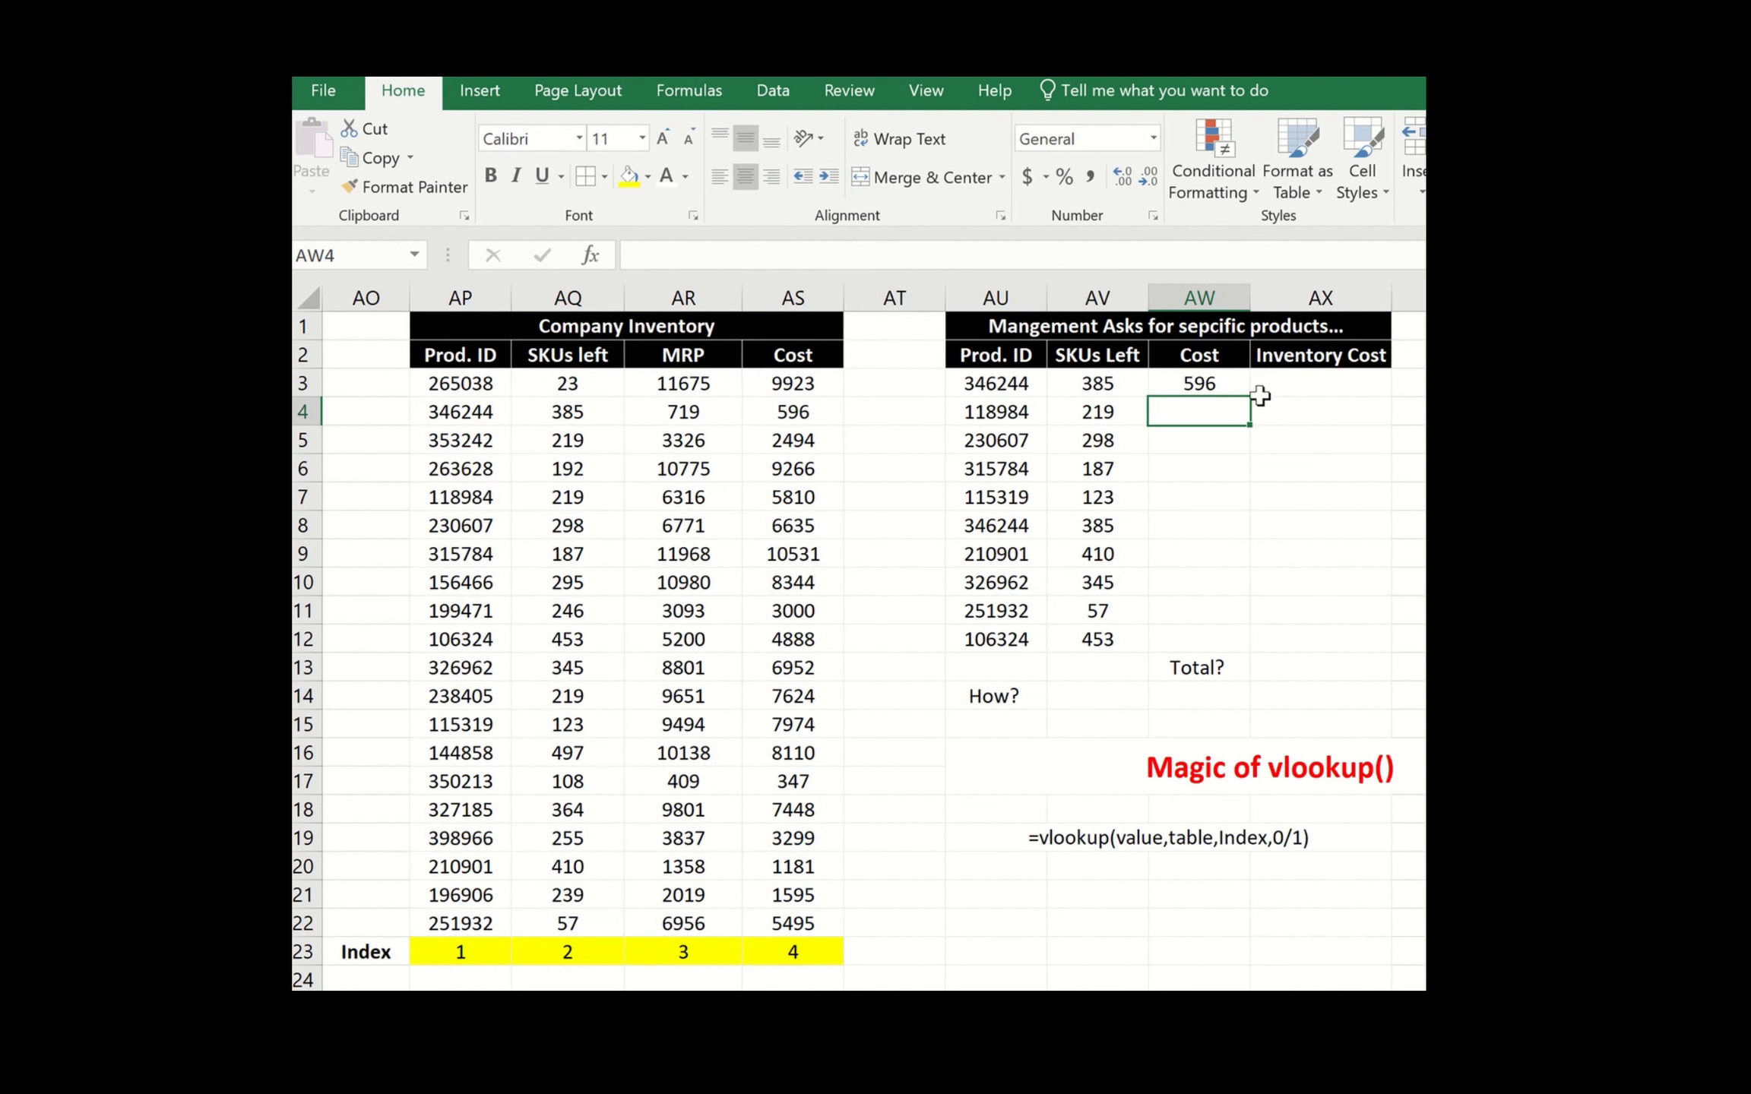
left_click(1232, 385)
left_click_drag(1250, 397, 1236, 640)
- Enter =AW3*AV3 in cell AX3 for the inventory cost and fill it down to AX12
left_click(1322, 388)
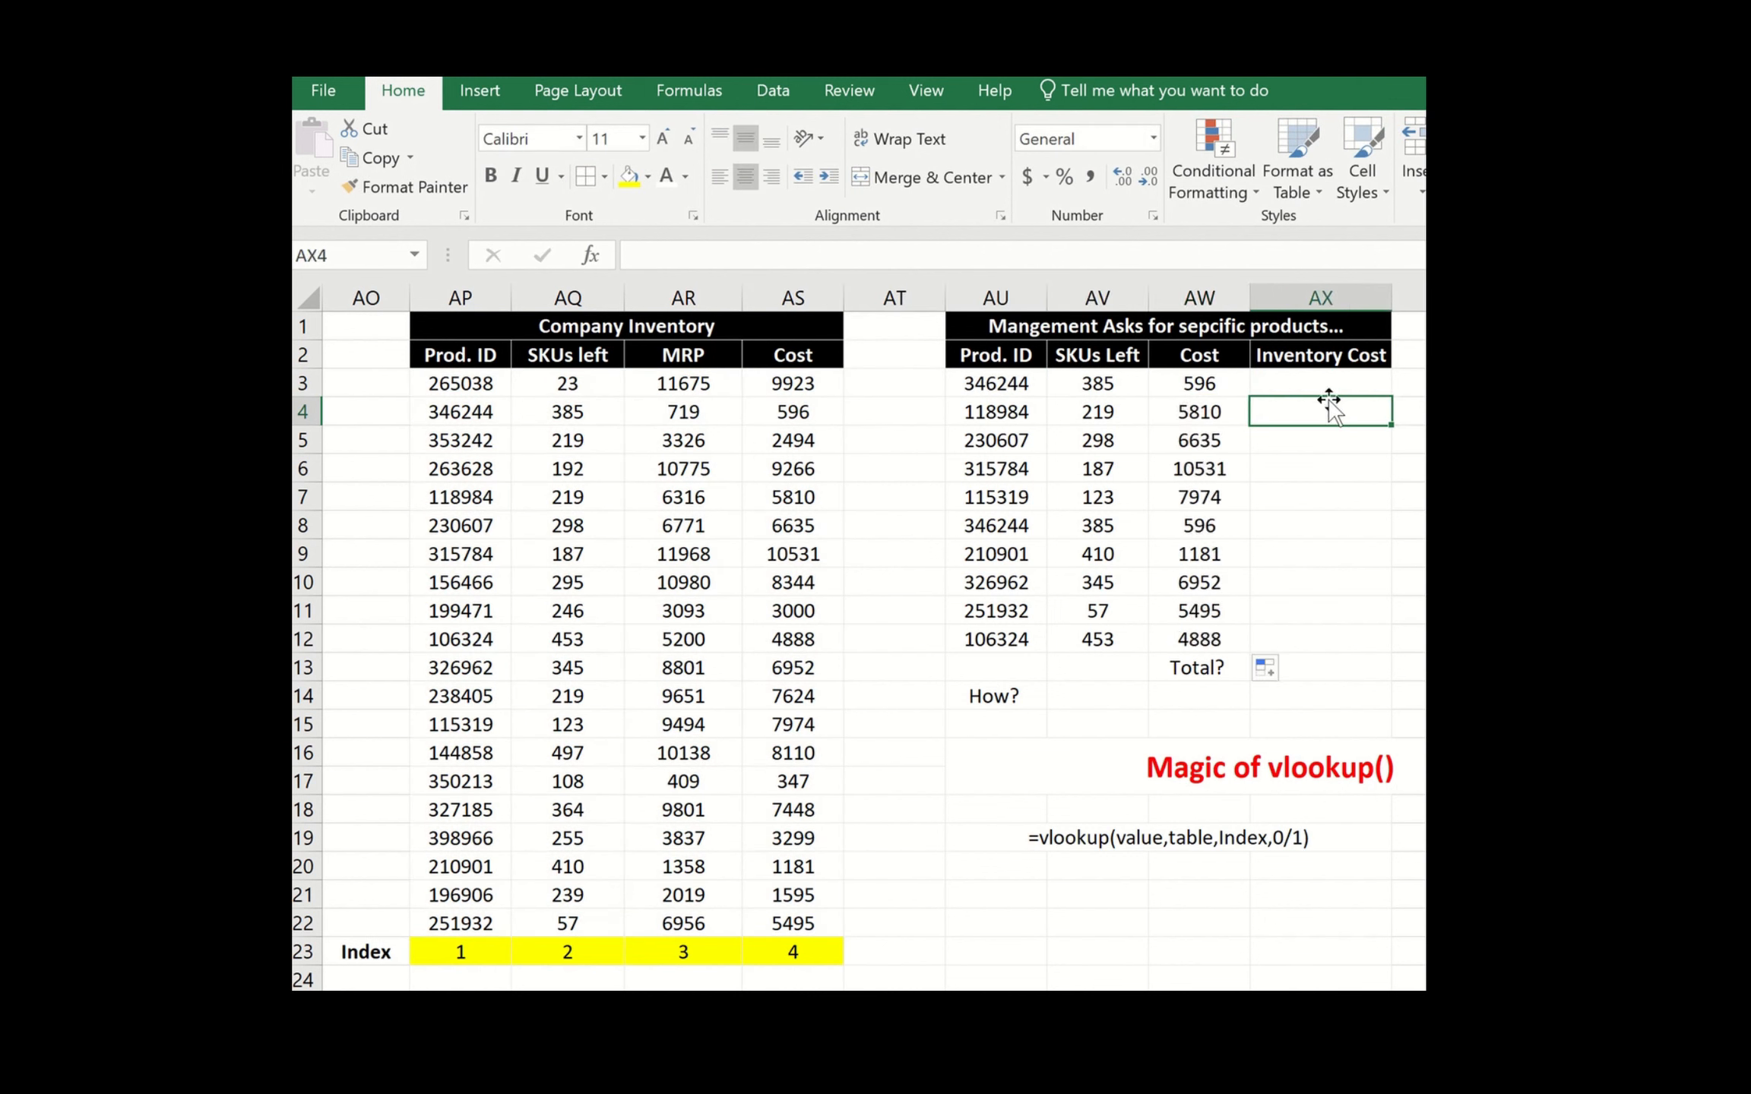
type("=")
key("Left")
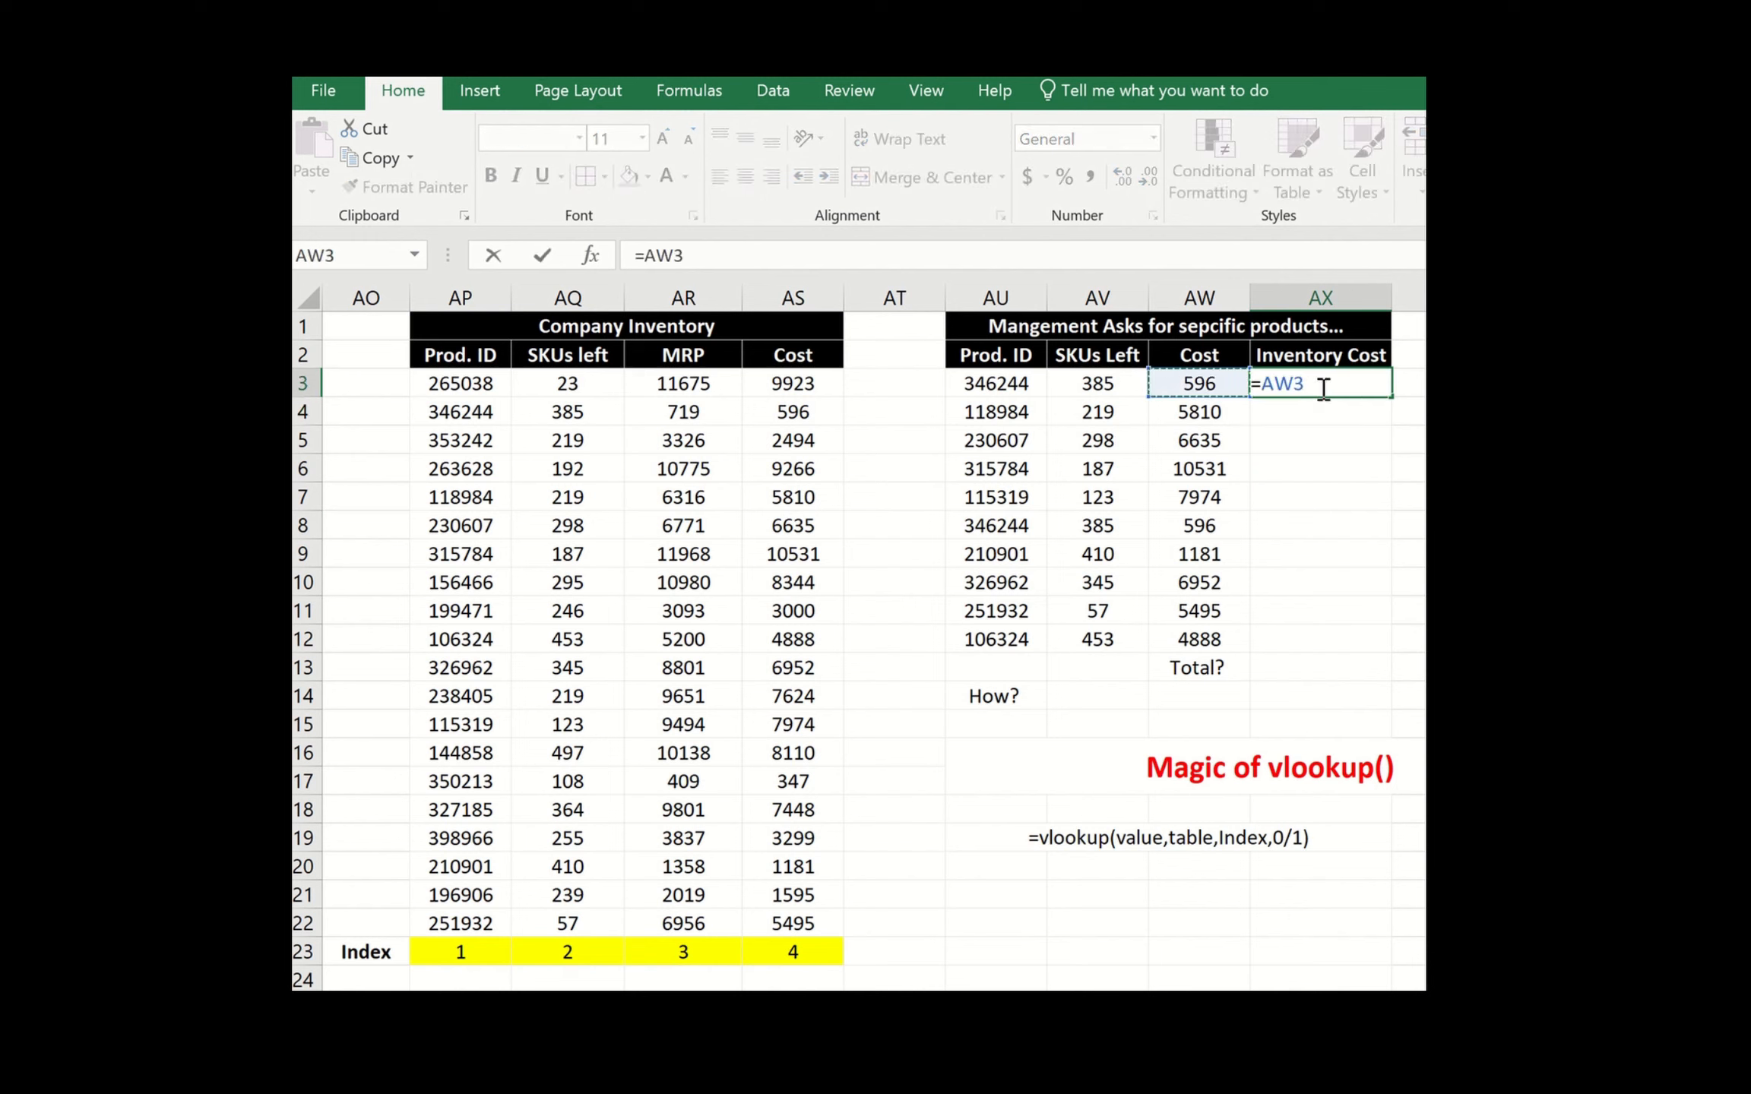
type("*")
key("Left")
key("Left")
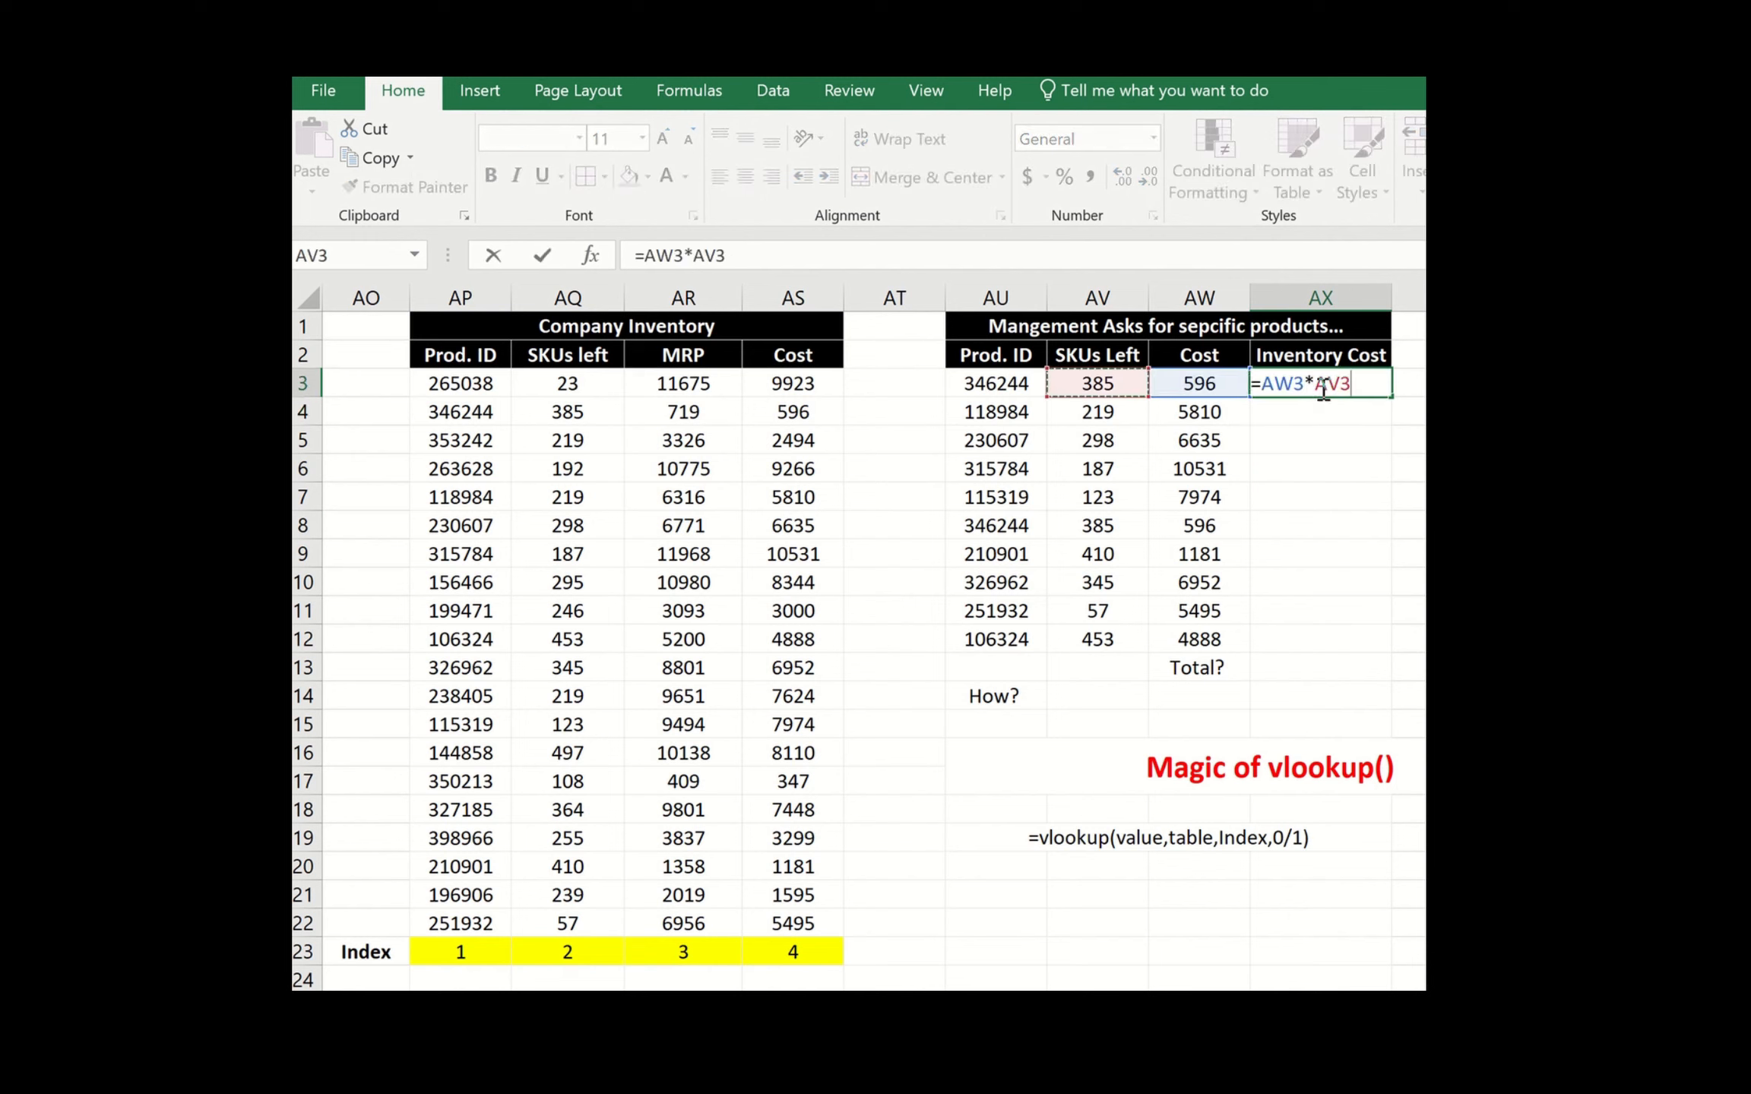
key("Return")
left_click(1326, 381)
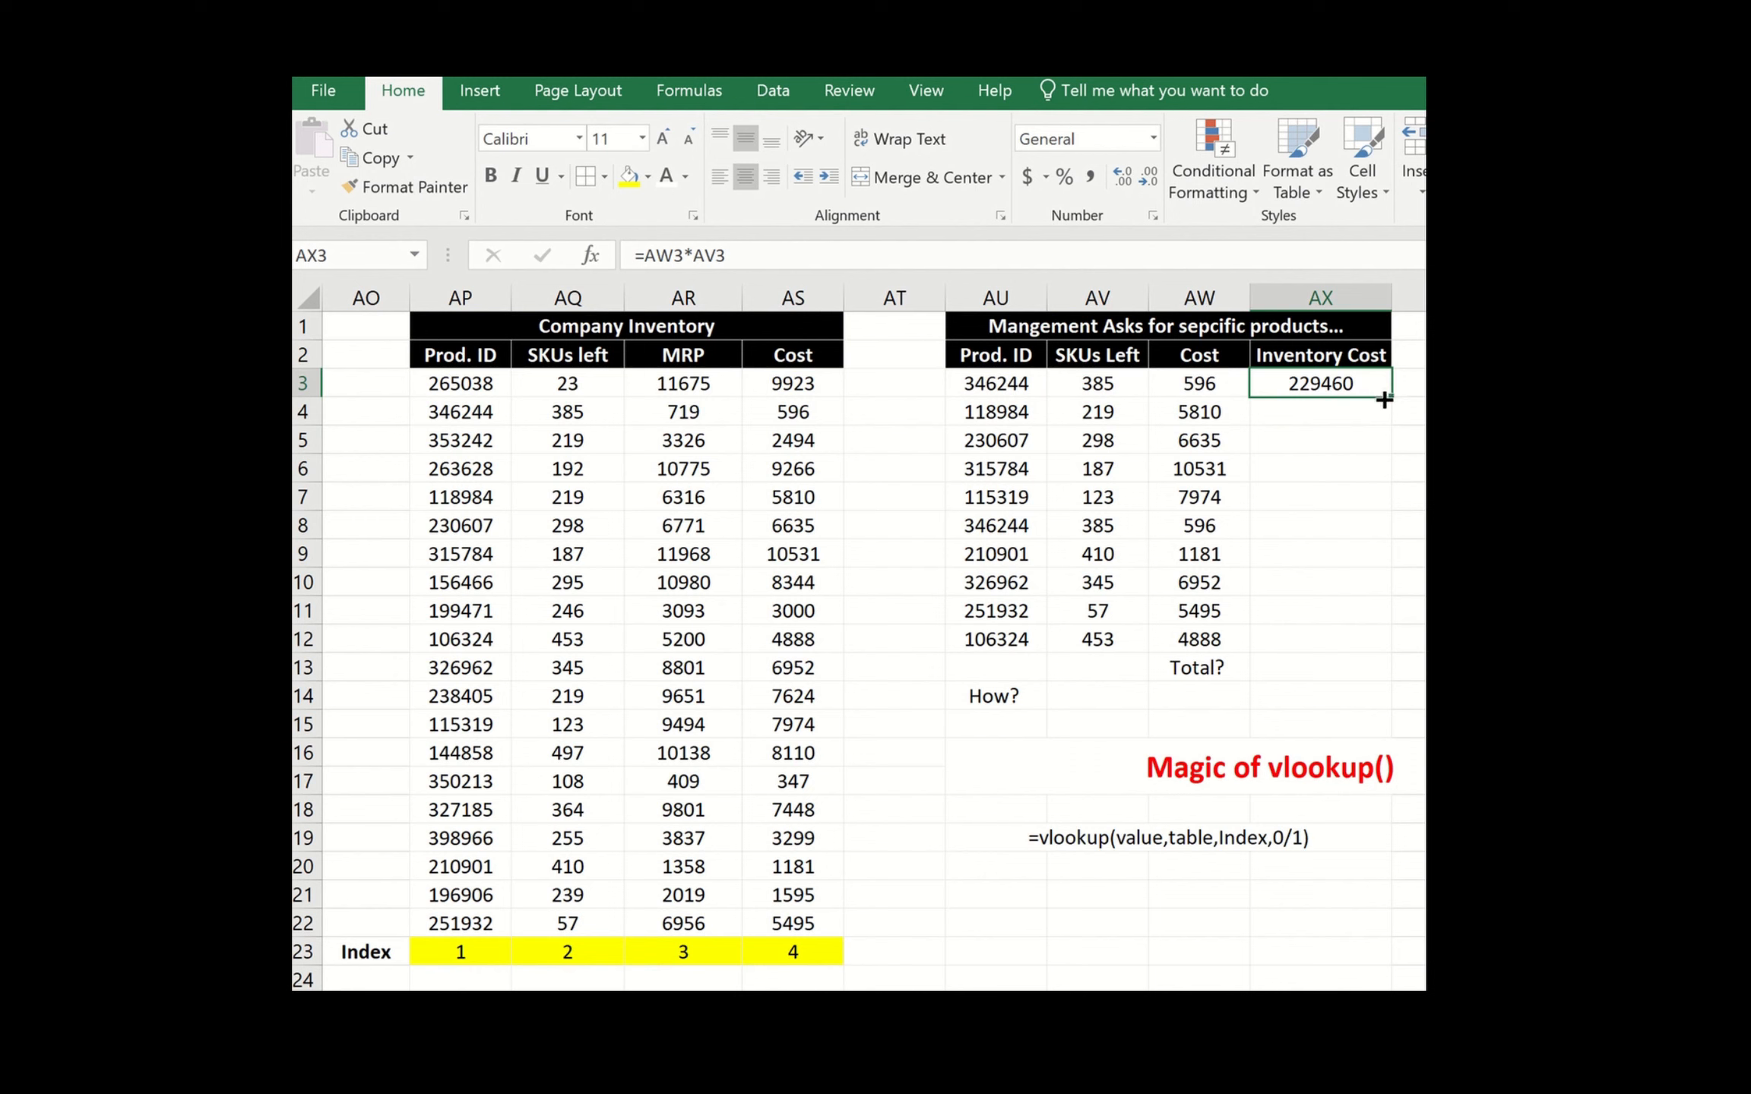
left_click_drag(1379, 392, 1360, 665)
- Total the inventory costs in cell AX13 with =SUM(AX3:AX12)
left_click(1317, 666)
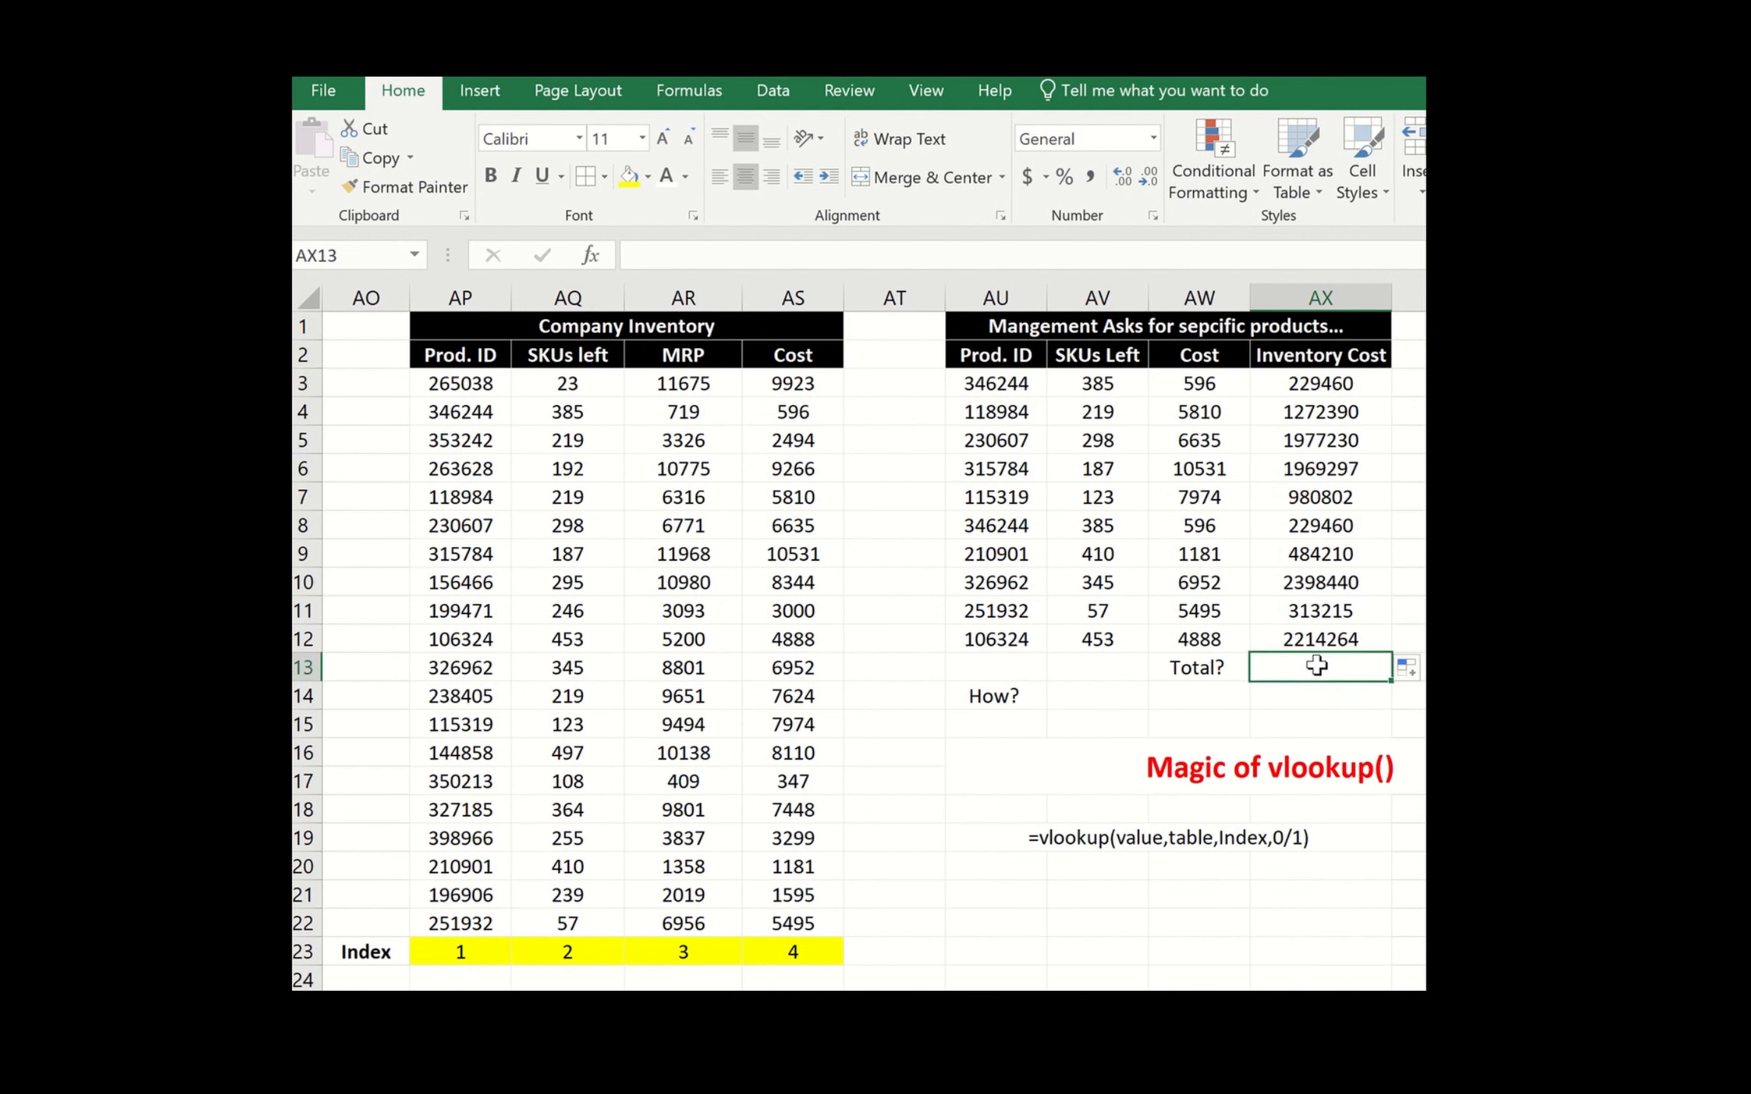
type("=sum")
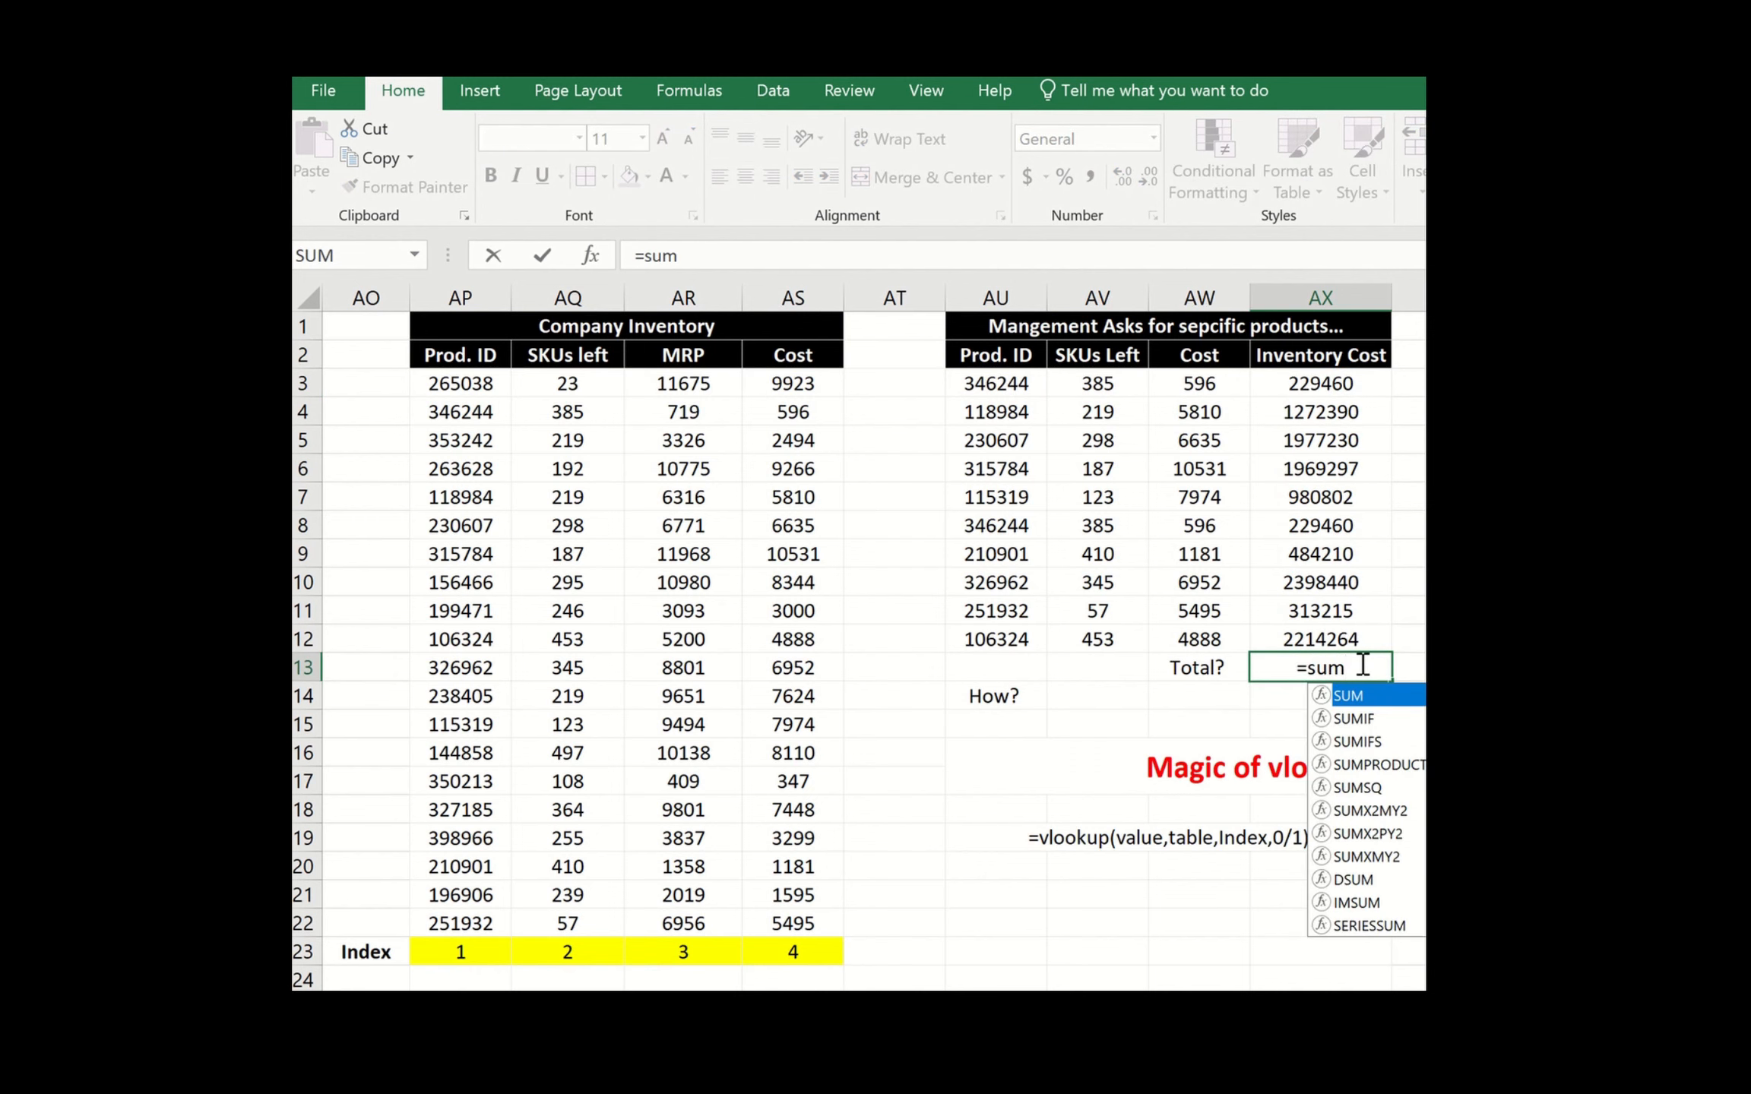
type("(")
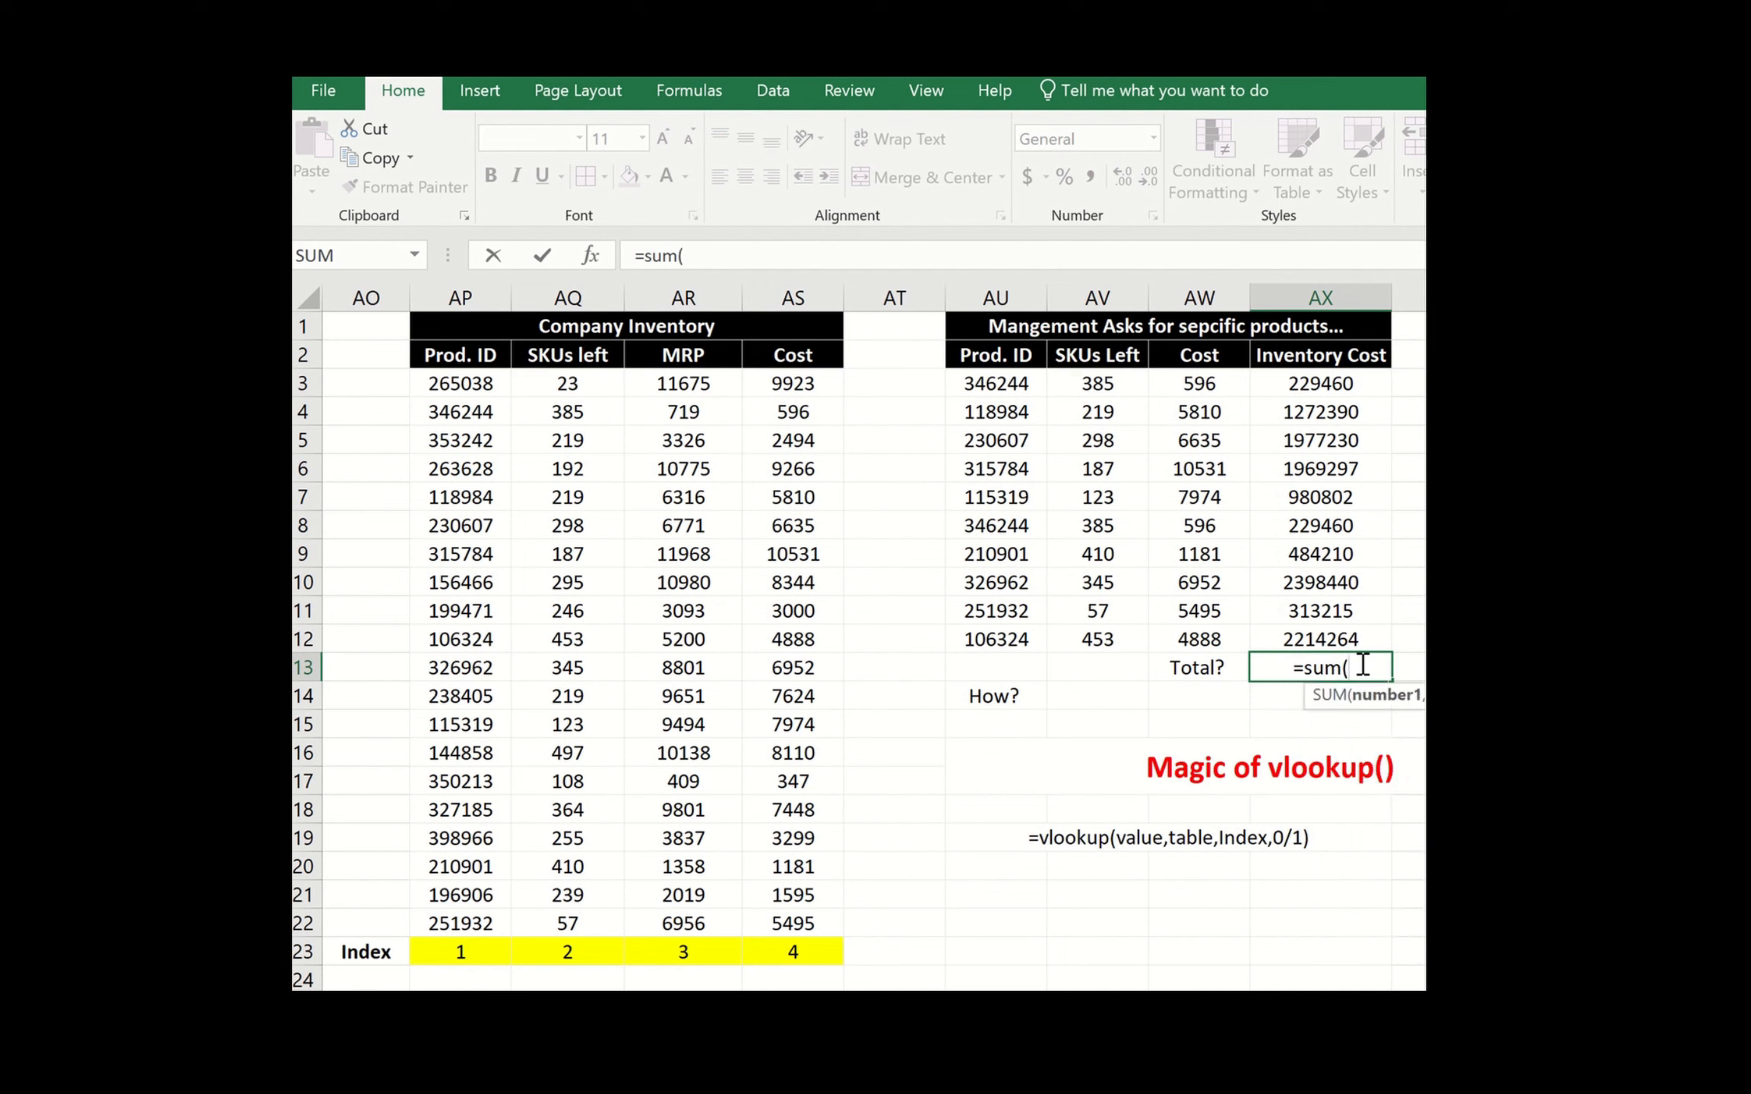
left_click(1319, 382)
left_click_drag(1319, 382, 1319, 642)
type(")")
key("Return")
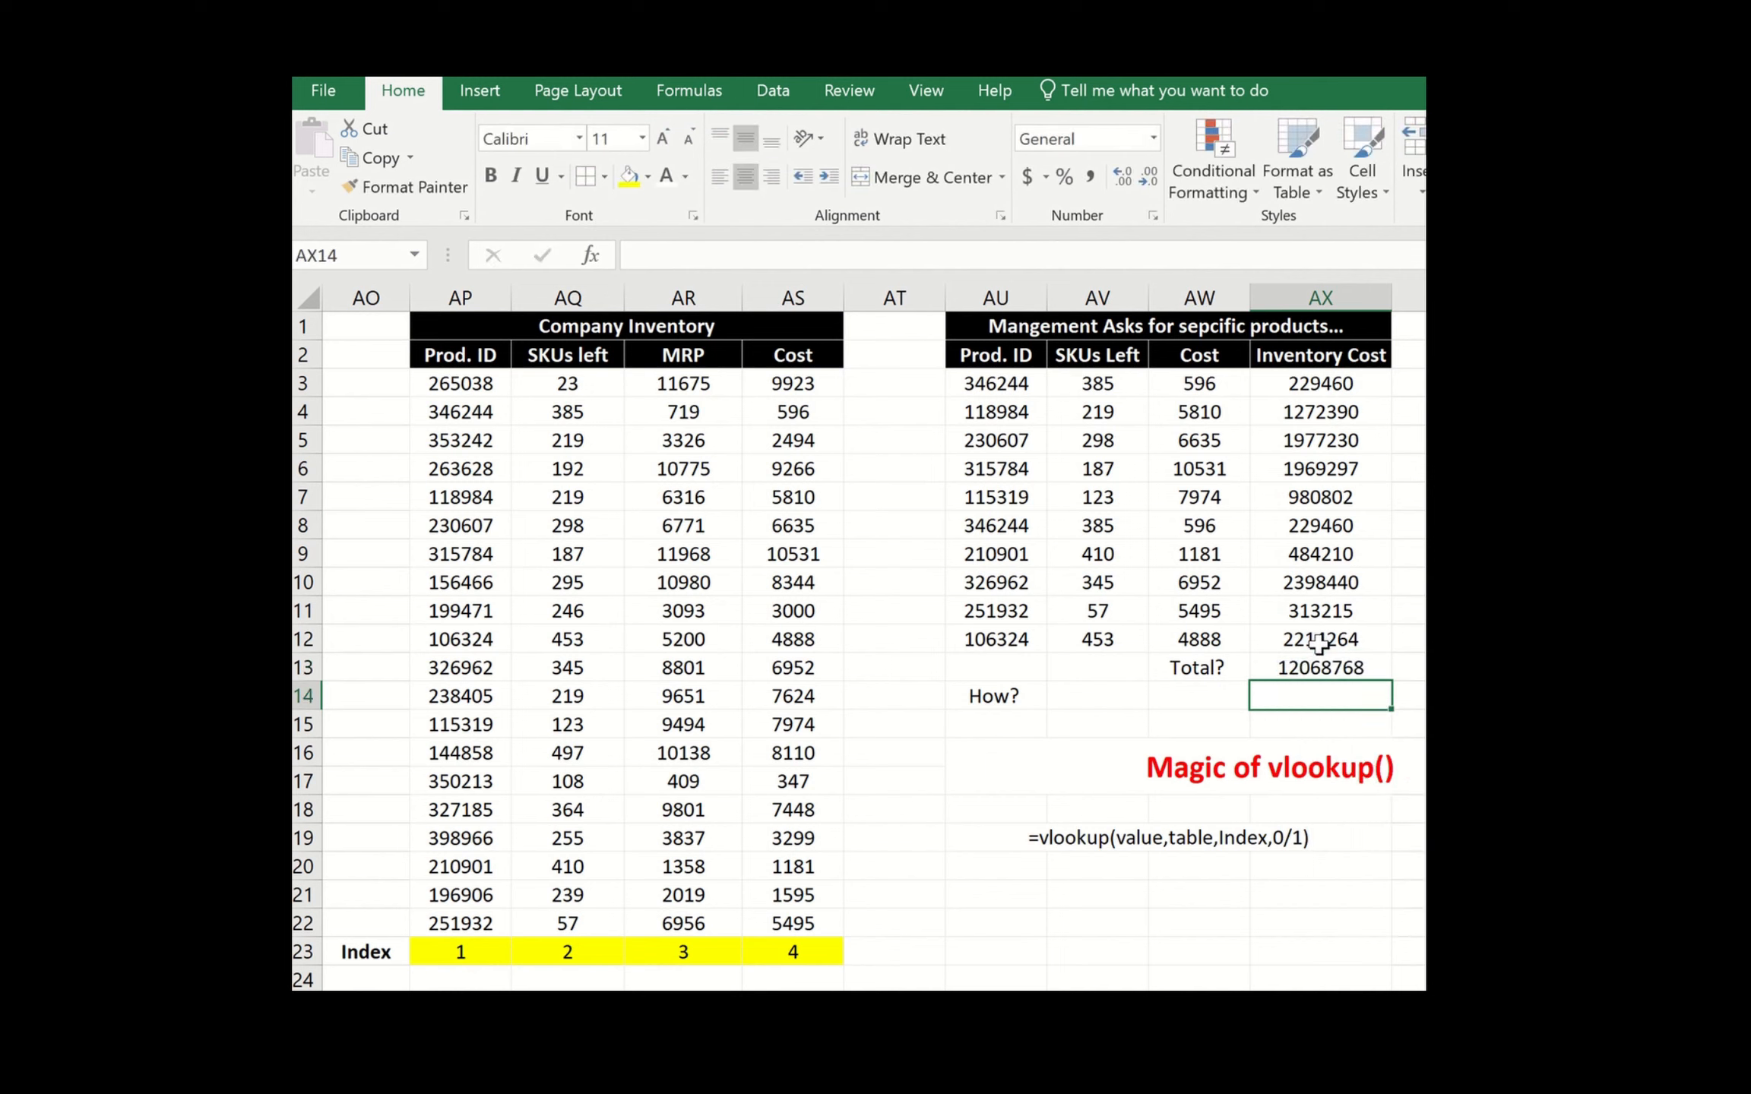
key("Up")
key("Left")
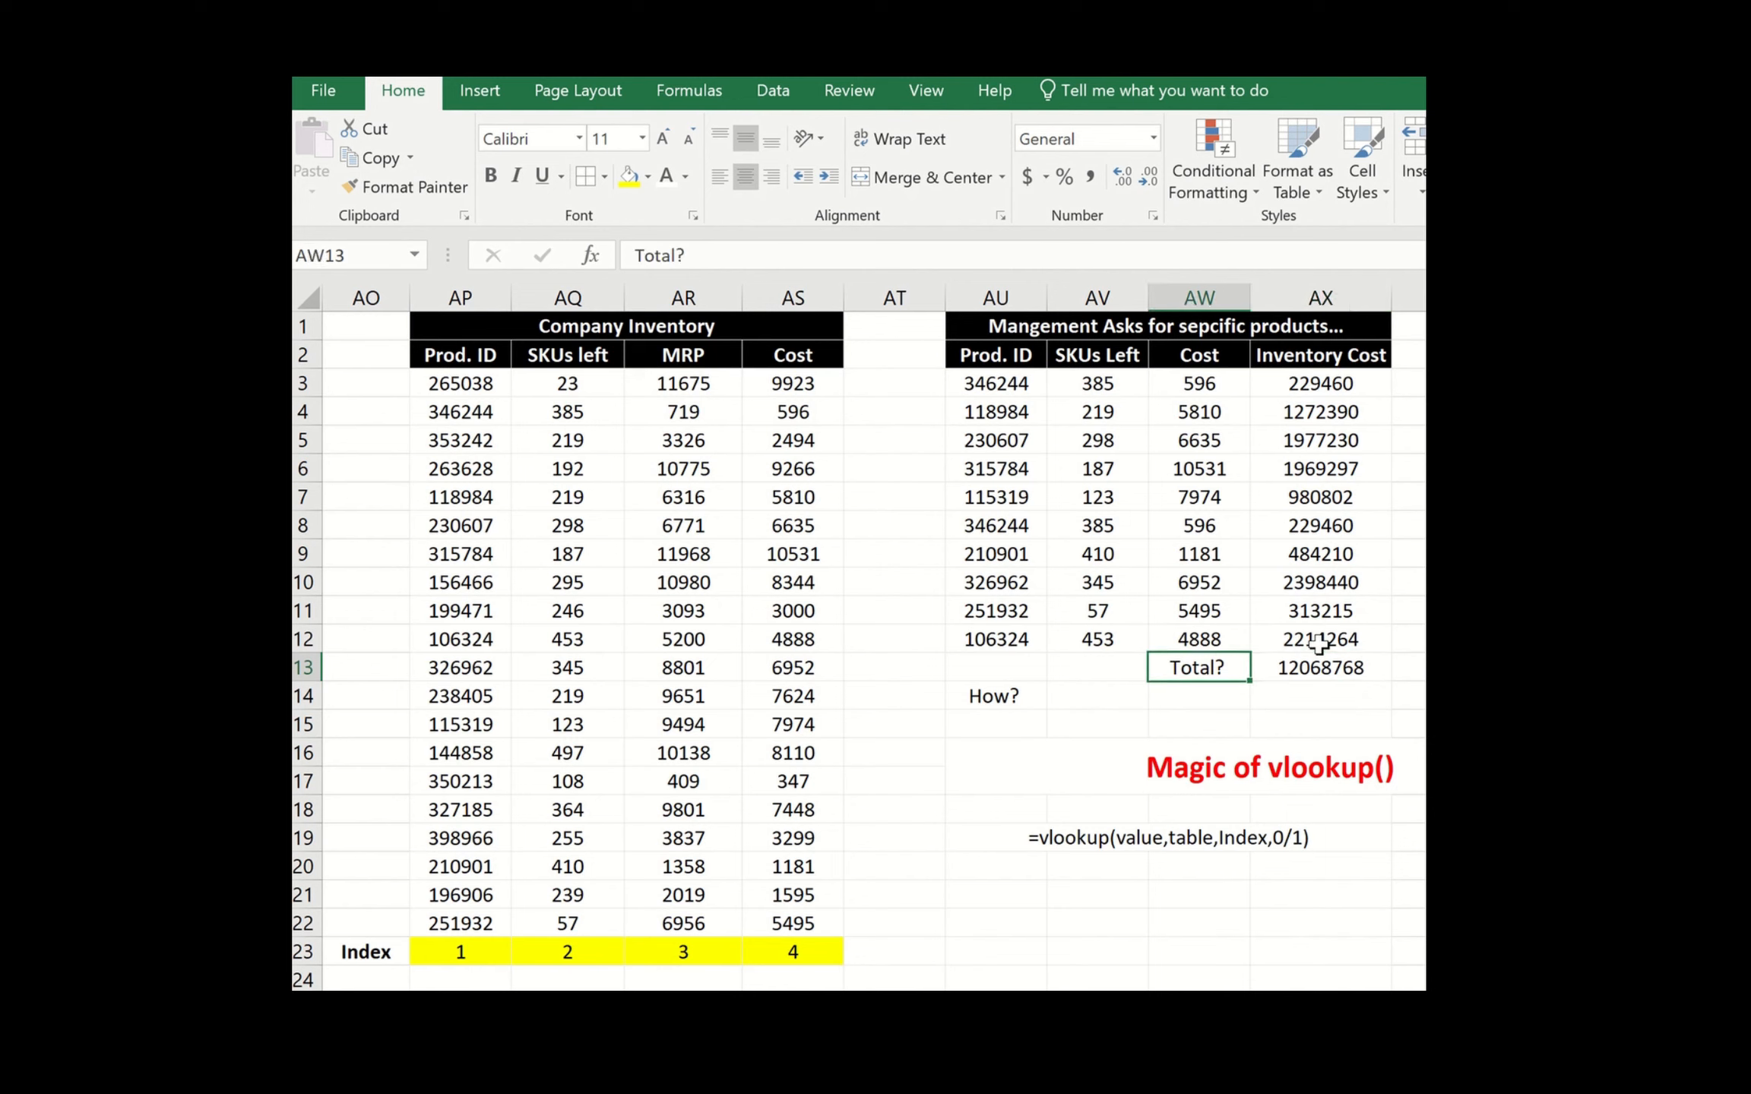
key("Right")
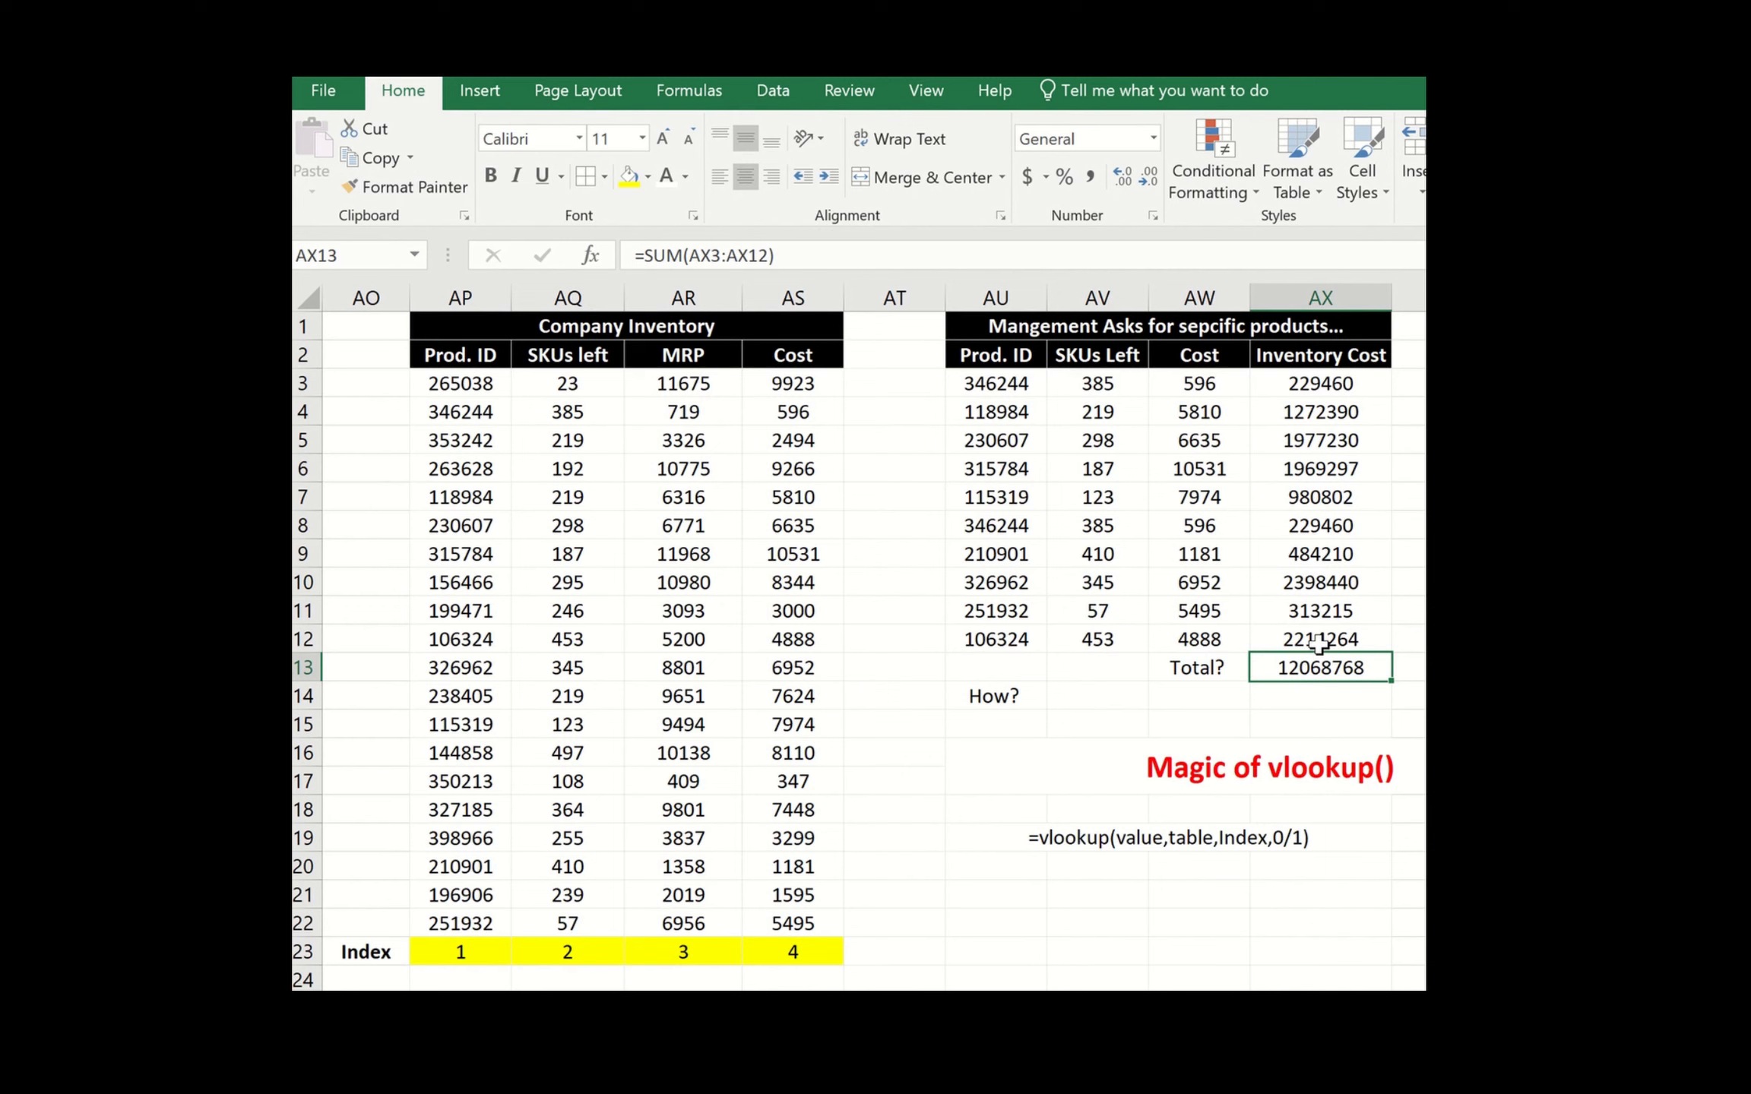
- Enter the label "in Lakhs?" in cell AW14, below the Total? label
key("Down")
key("Left")
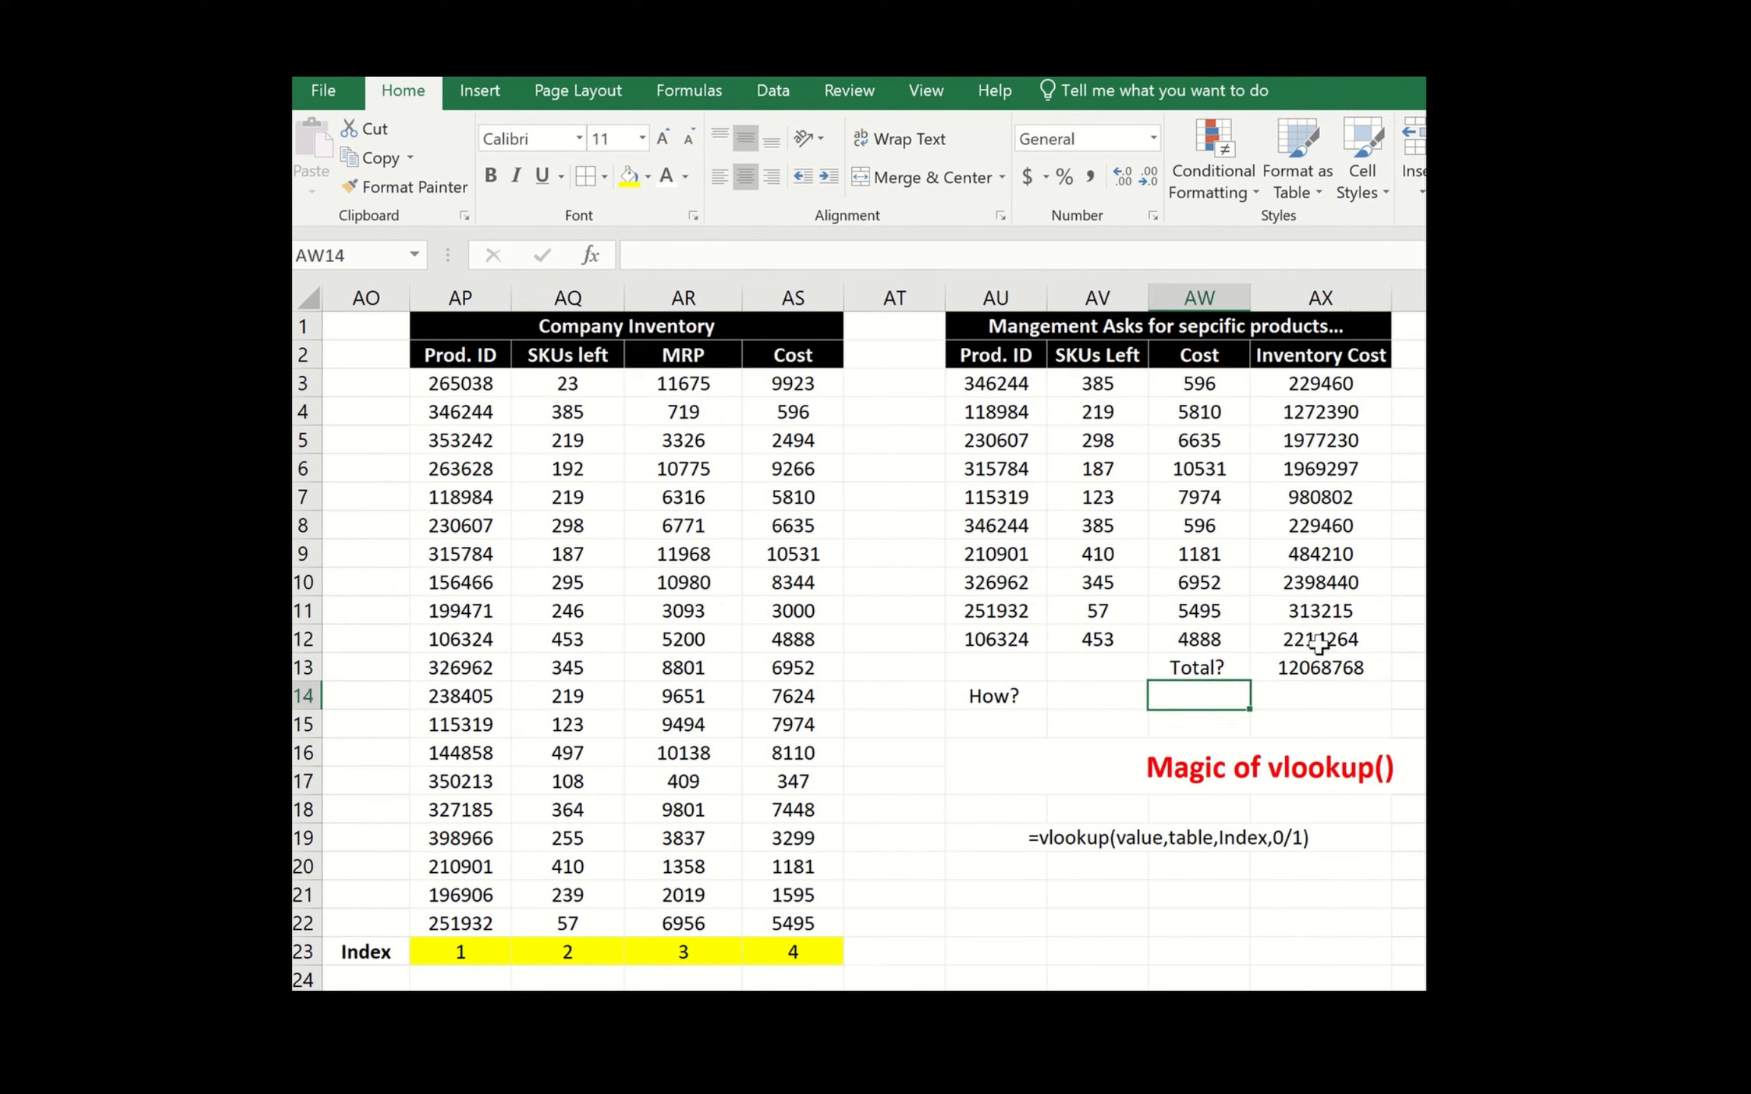
type("=")
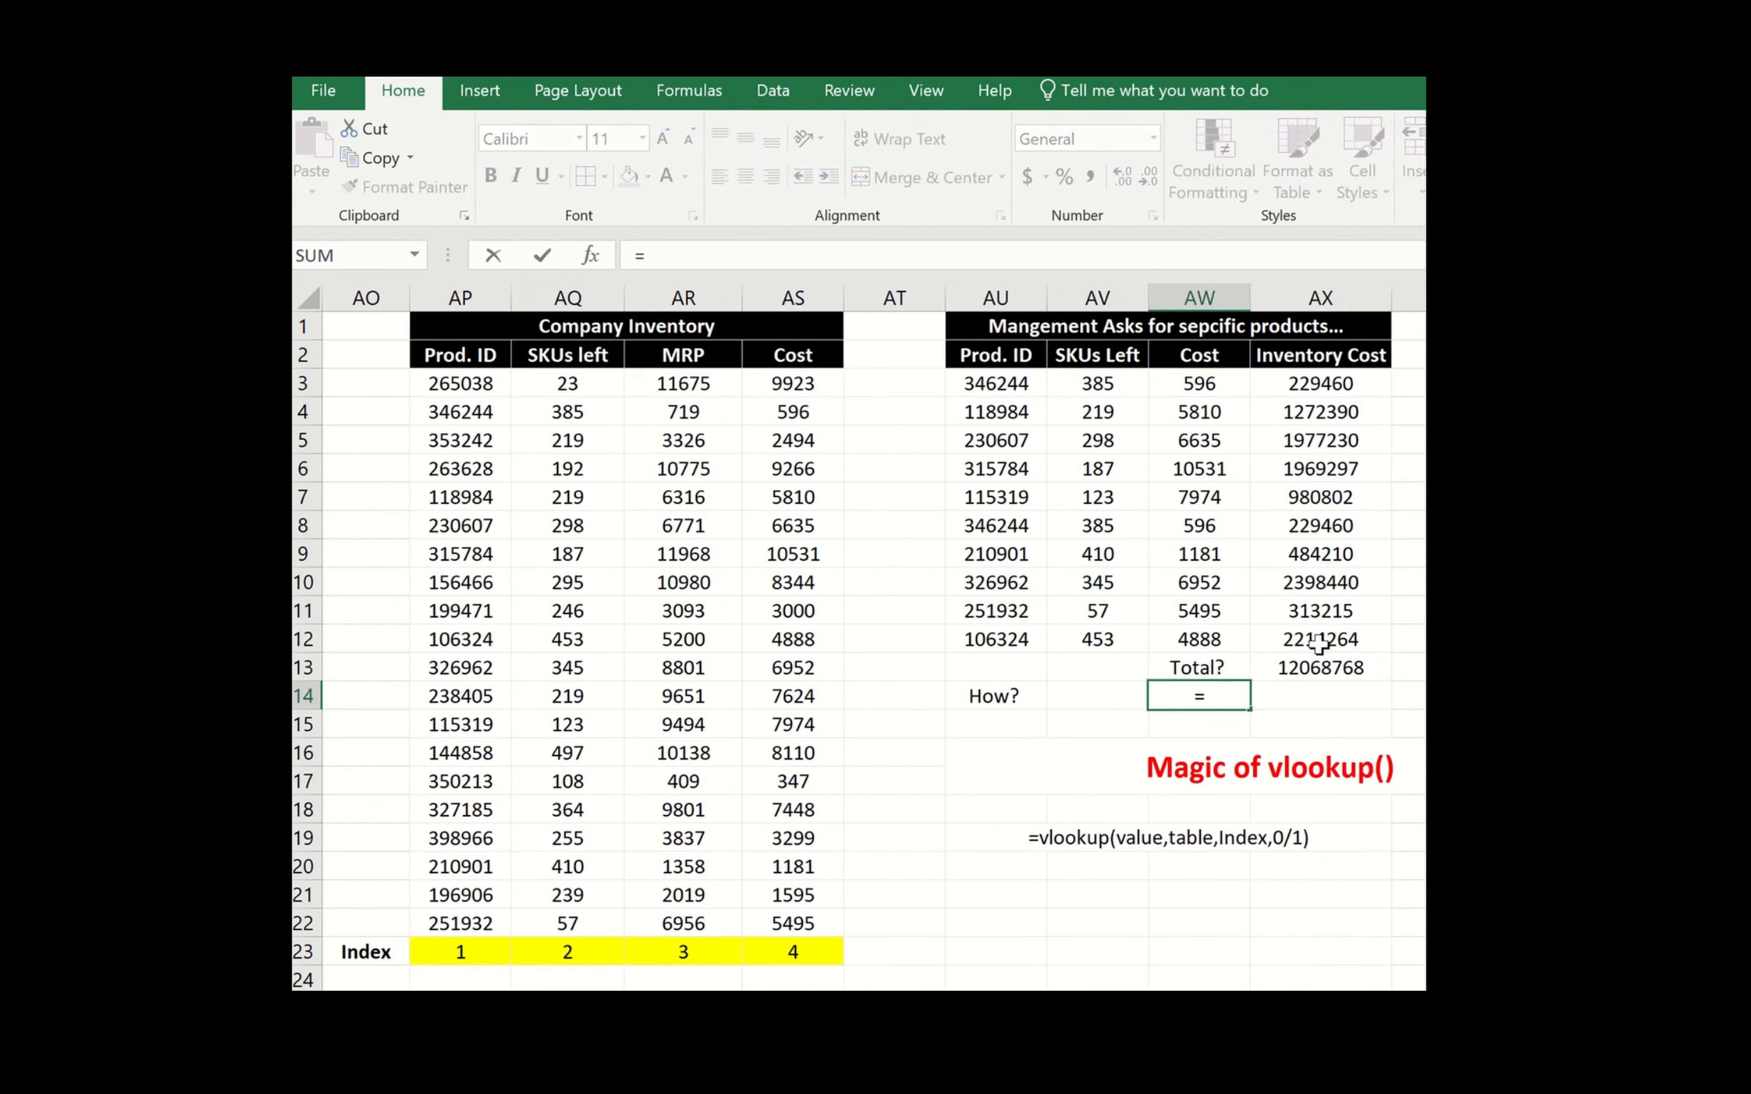
key("BackSpace")
type("in Lakhs?")
key("Tab")
- Convert the total inventory cost to lakhs in cell AX14 with =AX13/1e5
type("=")
key("Up")
type("/")
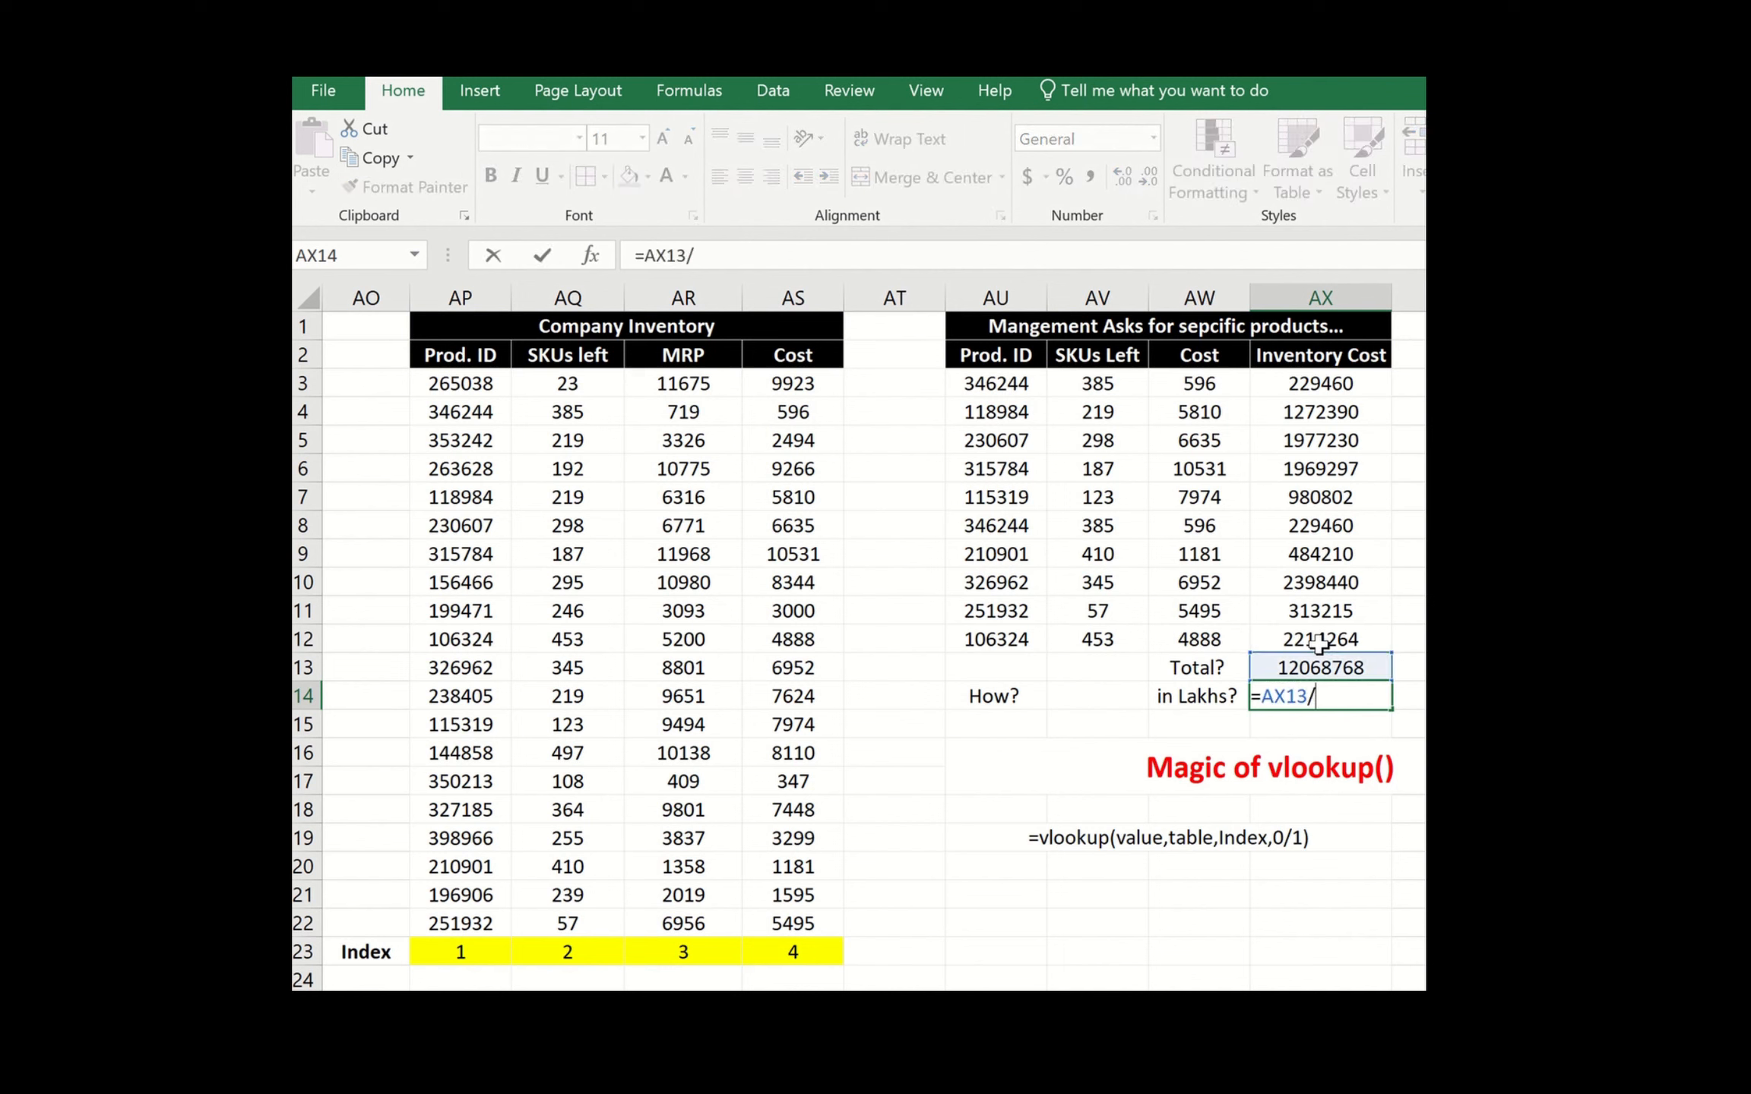
type("1e5")
key("ctrl+Return")
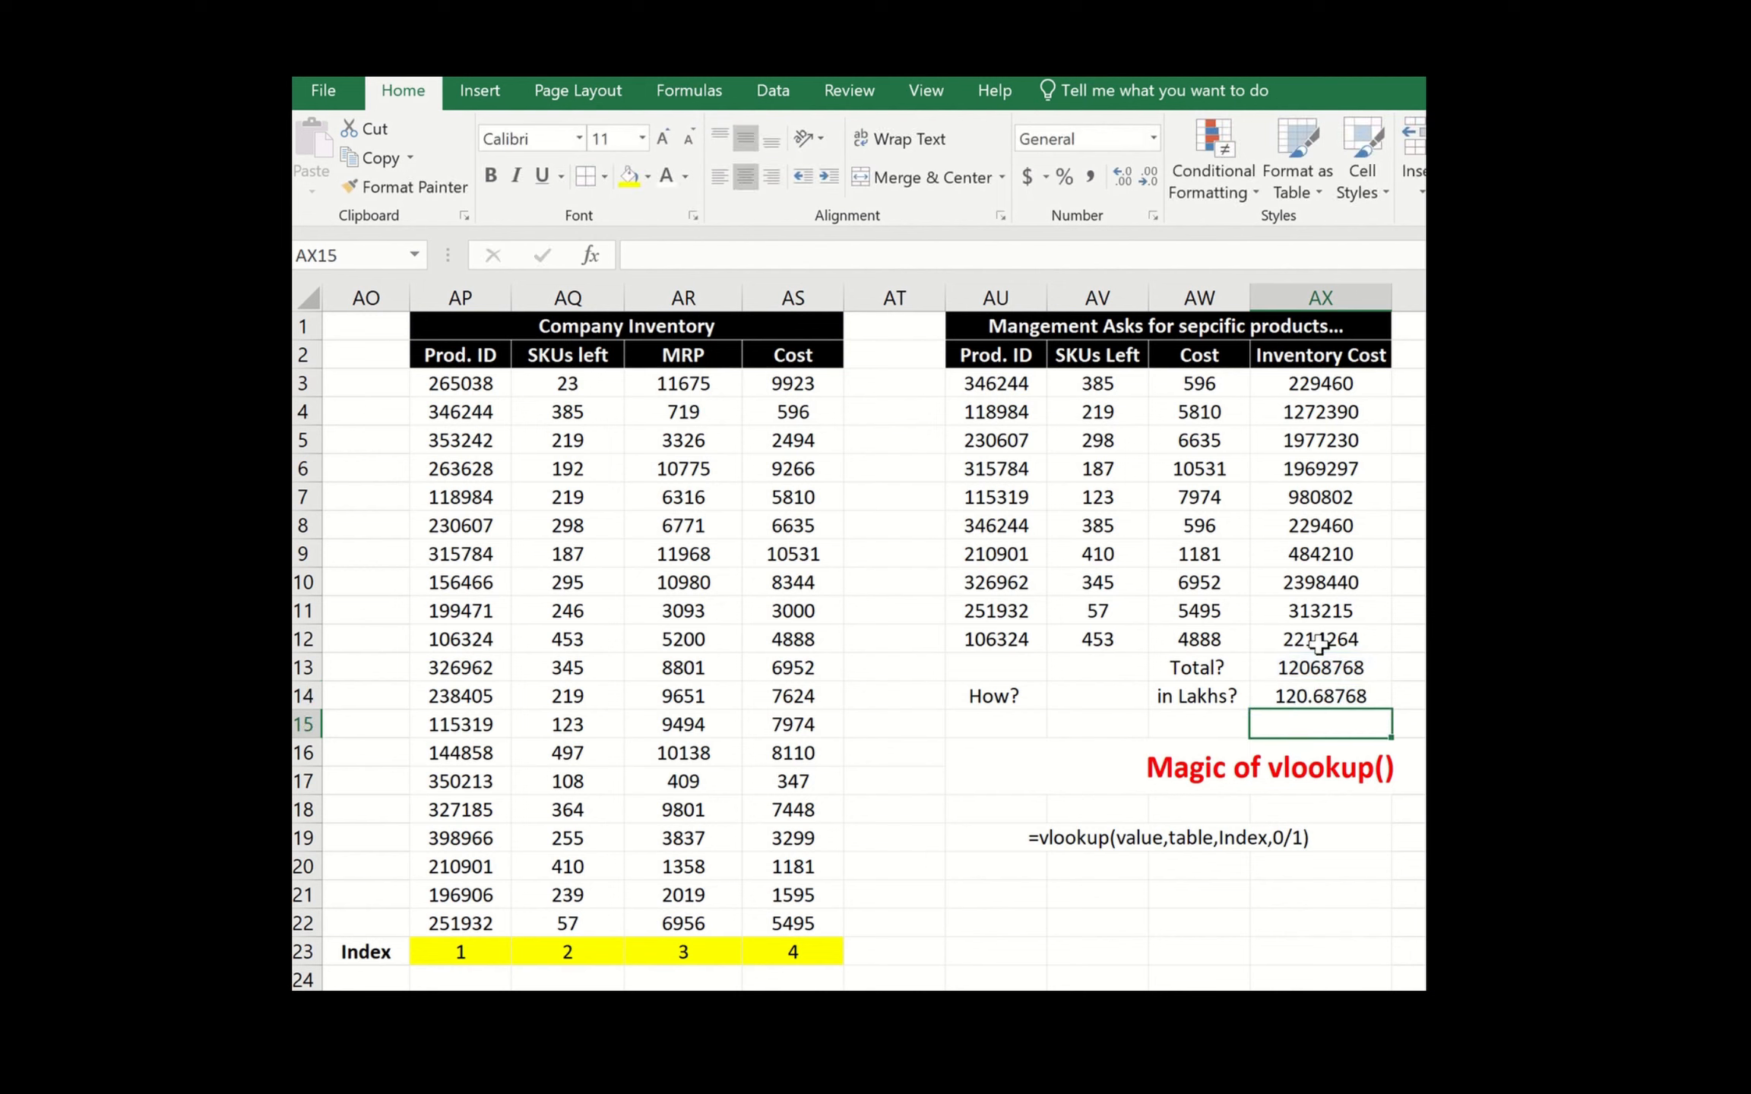
- Enter the label "in Cr?" in cell AW15, below the lakhs label
key("Down")
key("Left")
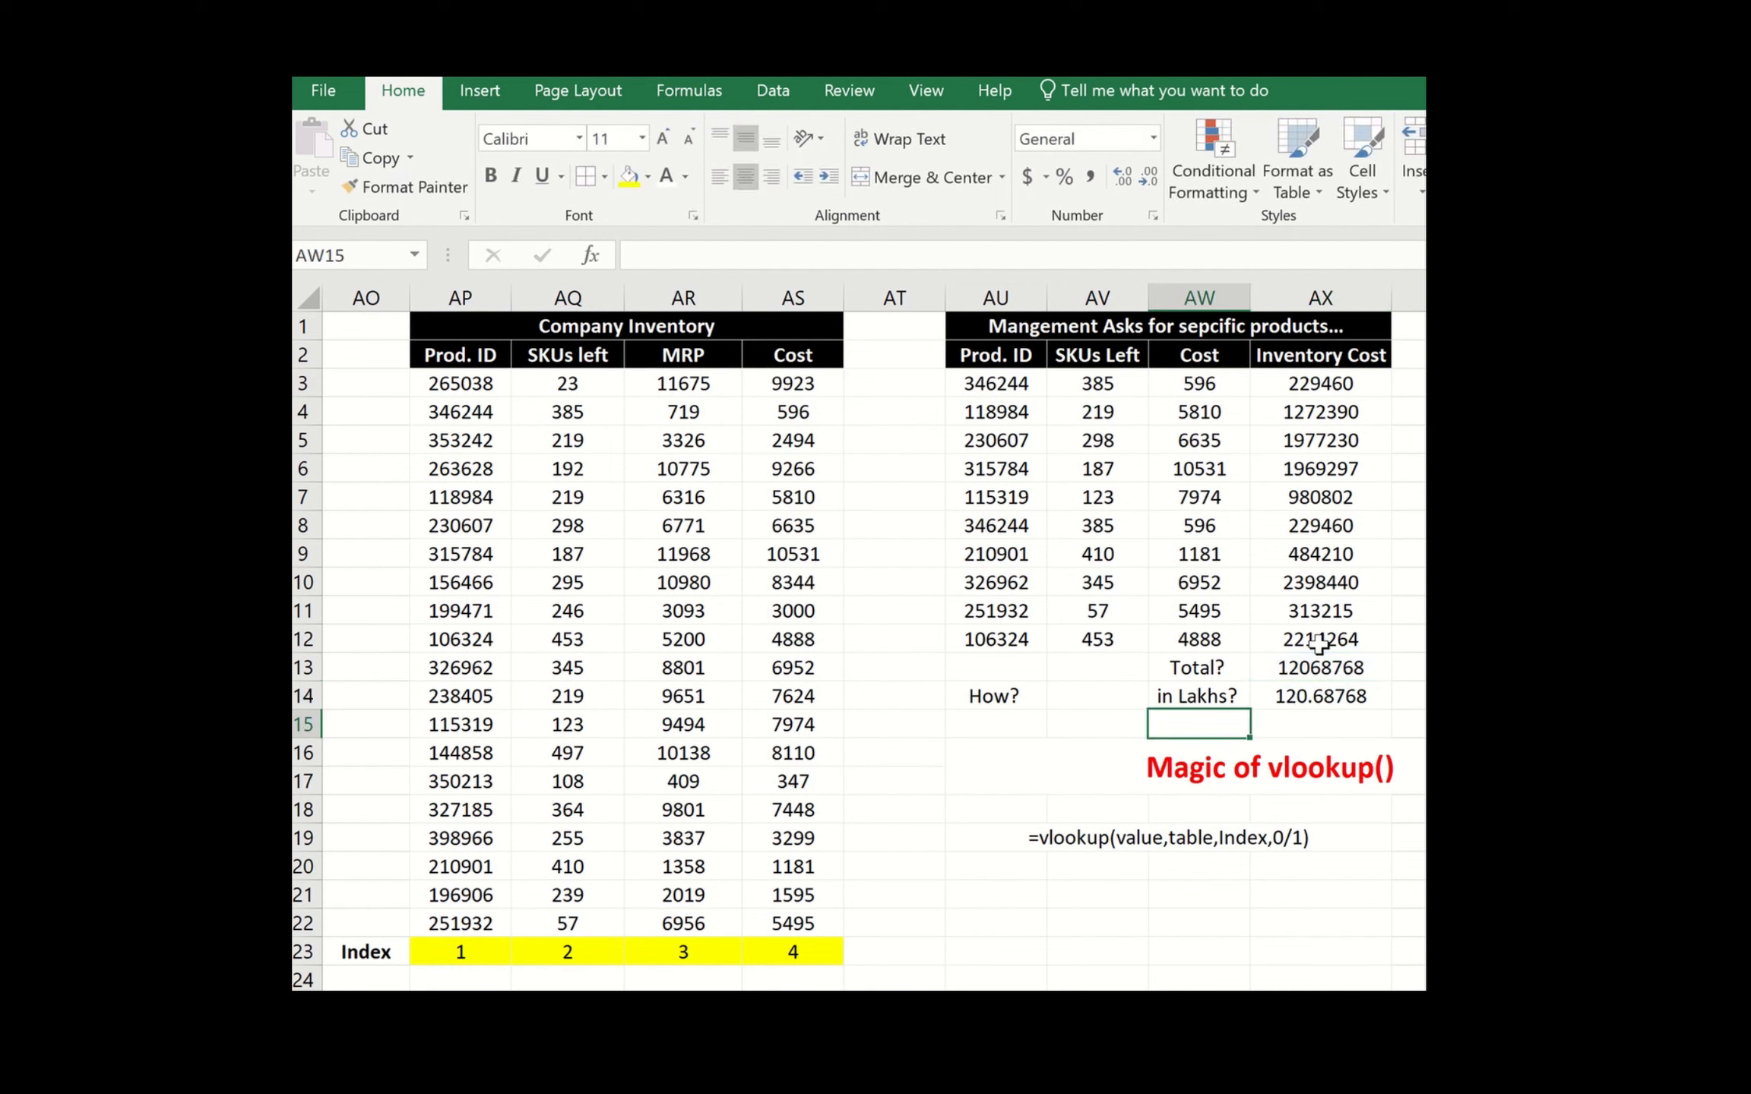
type("=in")
key("BackSpace")
key("BackSpace")
key("BackSpace")
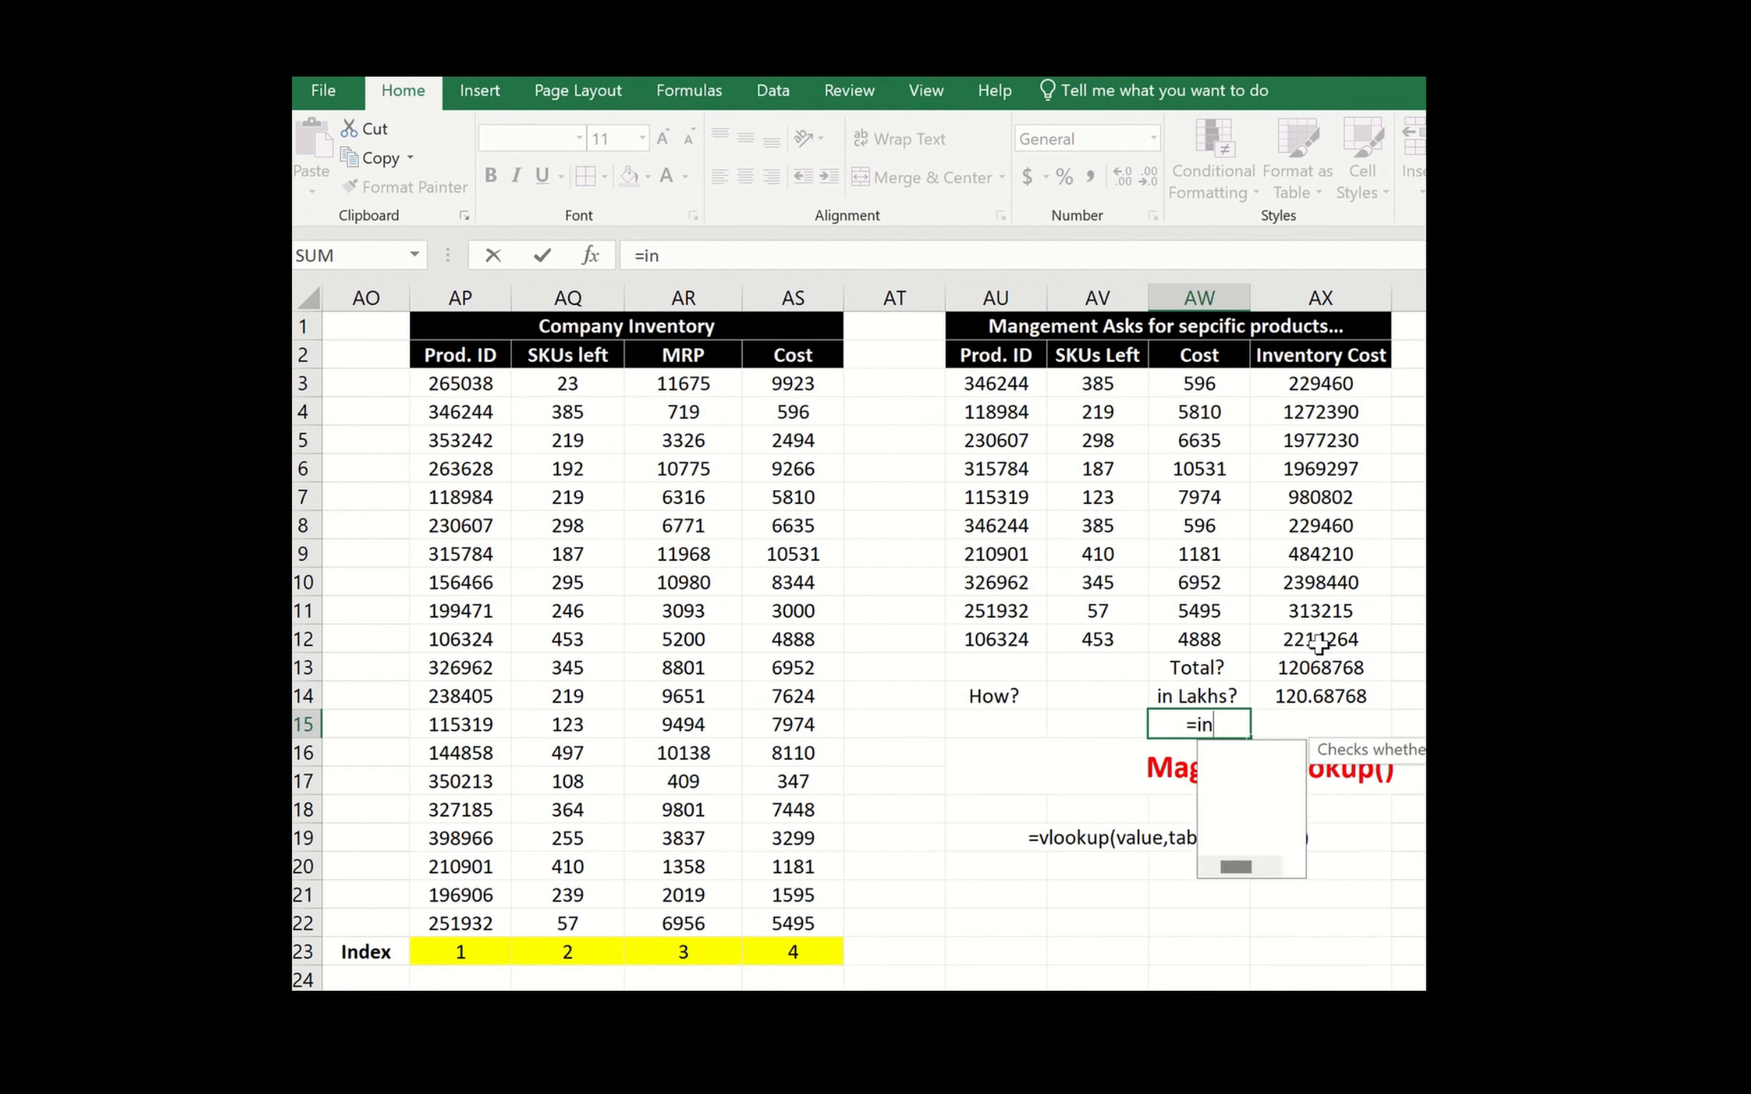
type("in Cr?")
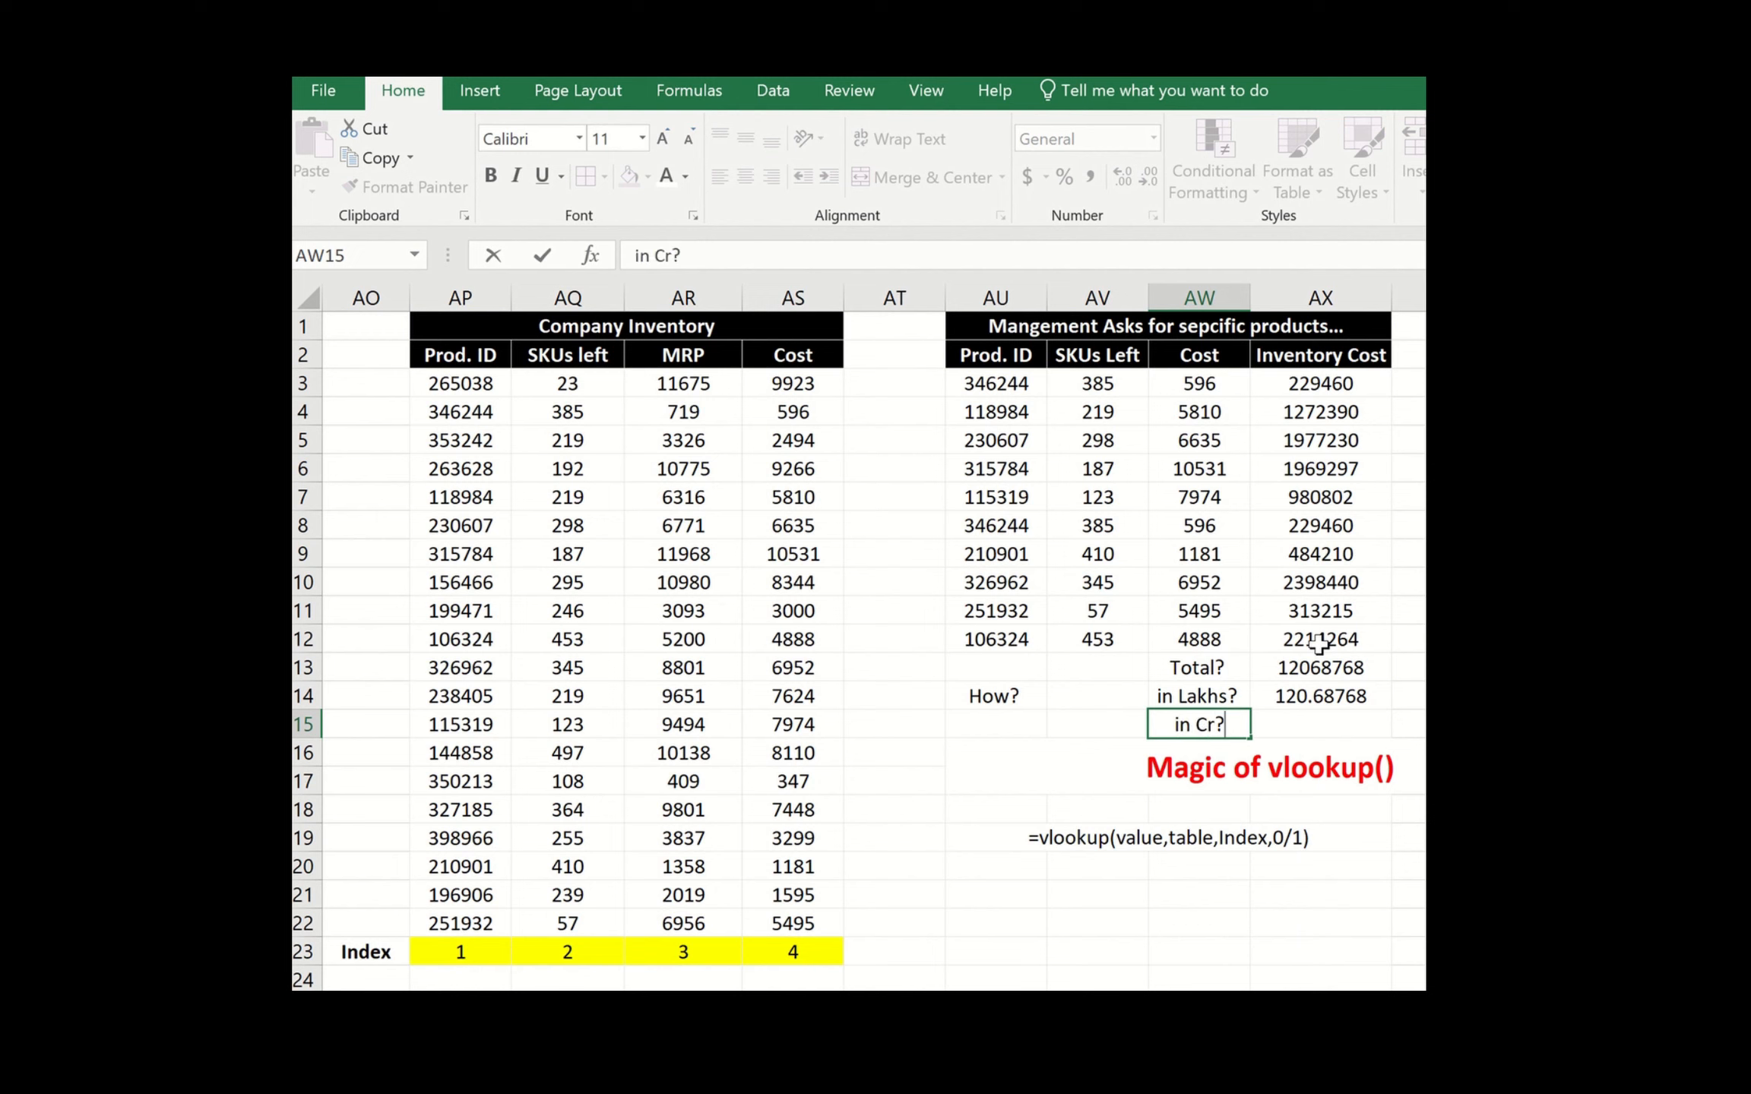
key("Tab")
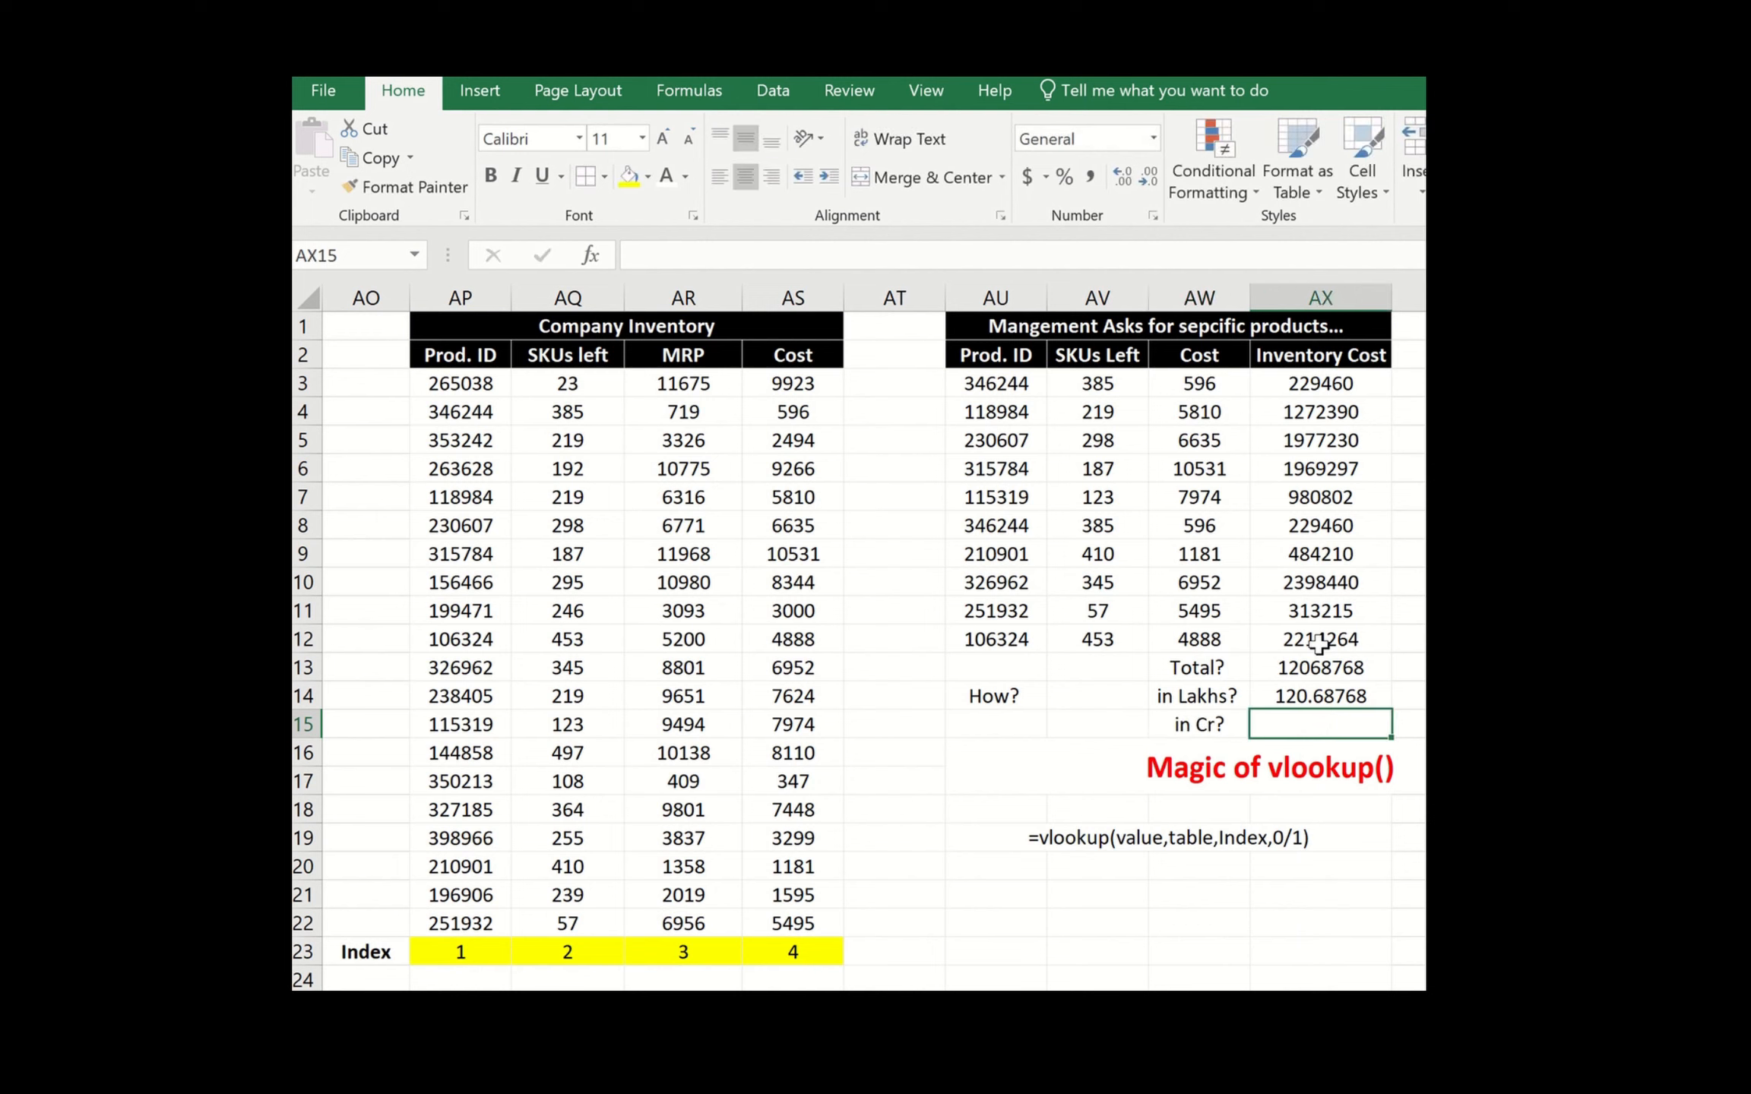
- Convert the total inventory cost to crores in cell AX15 with =AX13/1e7
type("=")
key("Up")
key("Up")
type("/1e7")
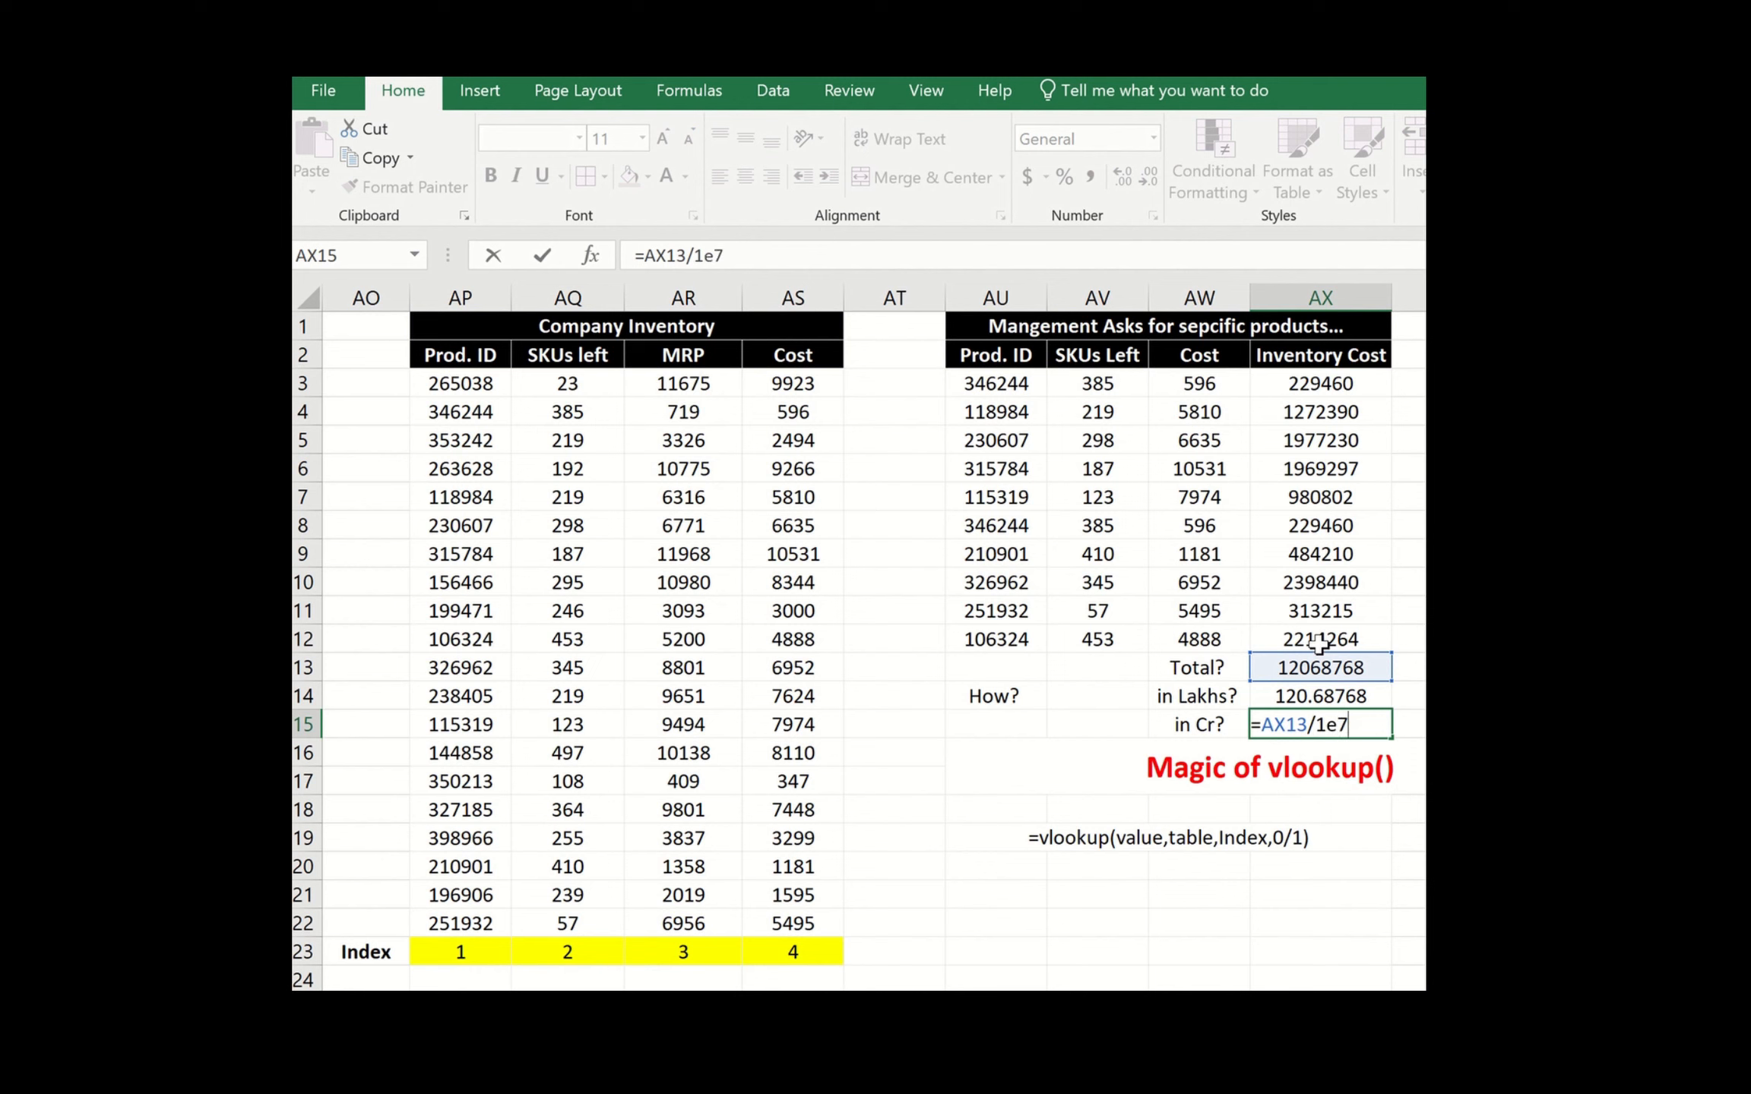
key("Return")
key("Up")
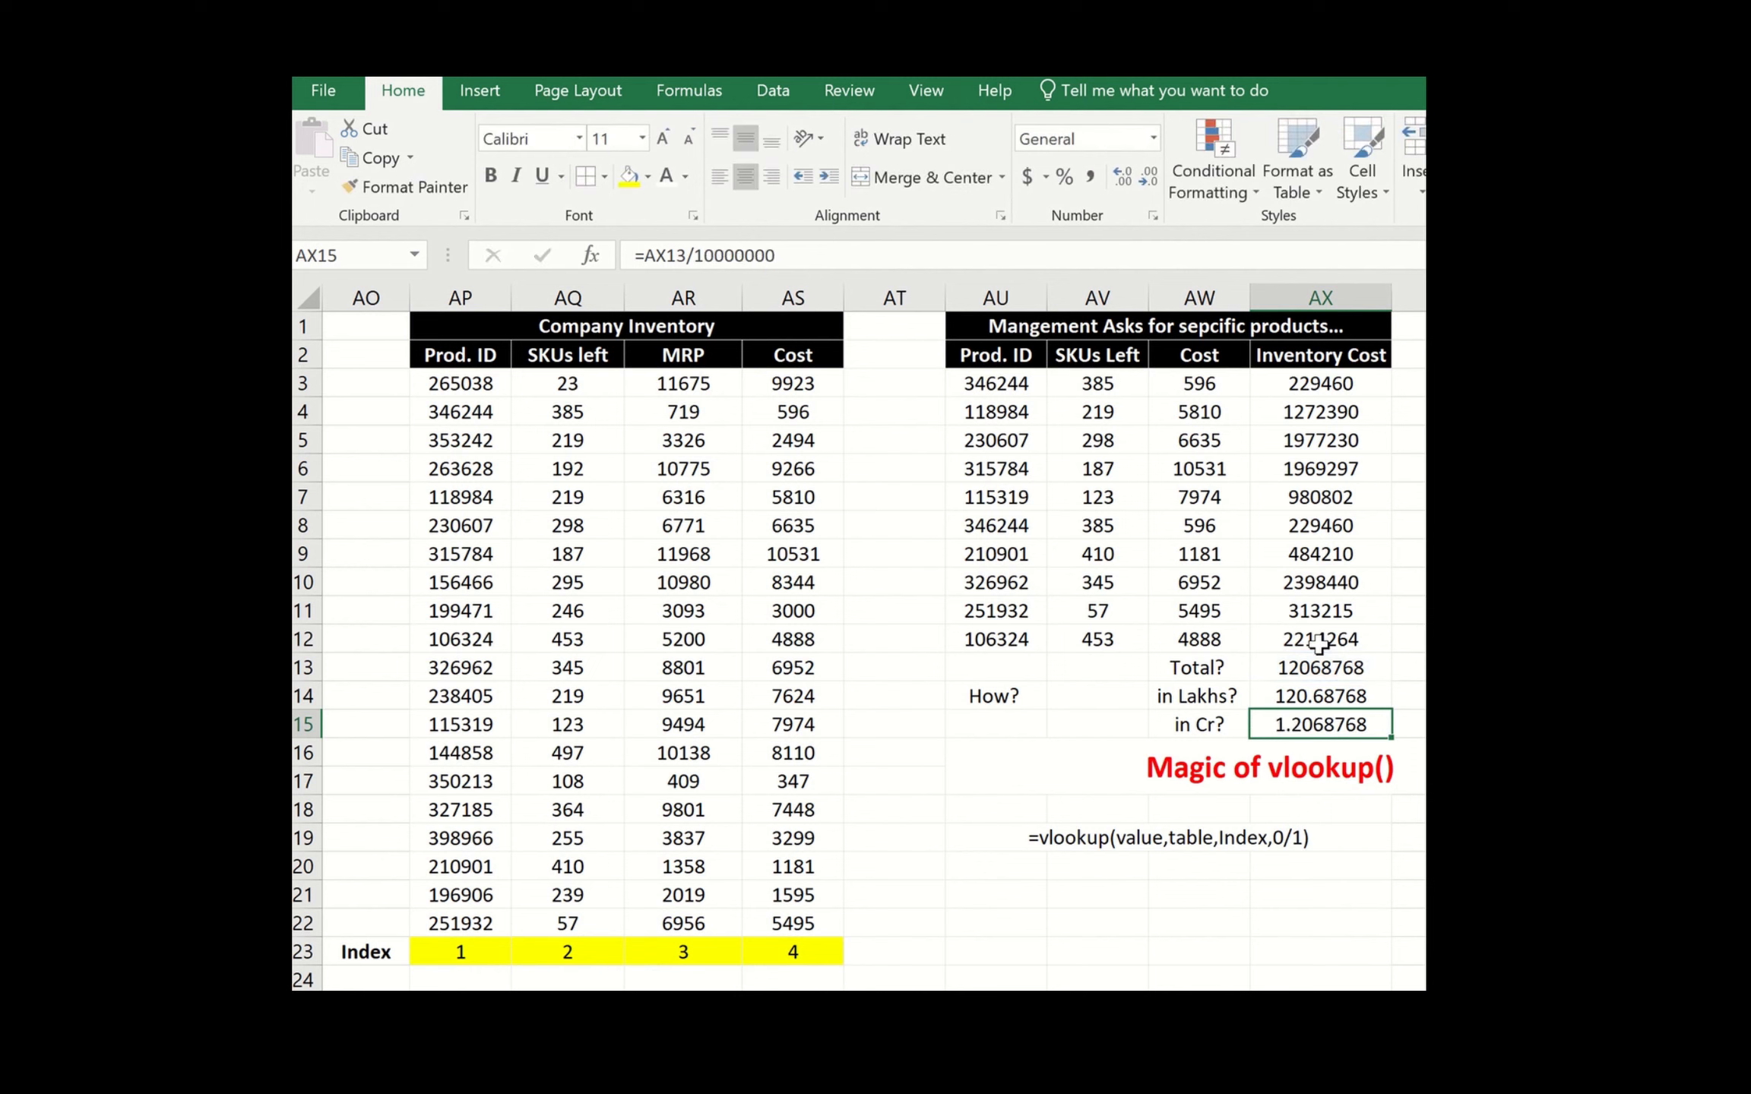
- Format the lakhs and crores values in AX14:AX15 to show two decimal places
left_click_drag(1320, 696, 1320, 724)
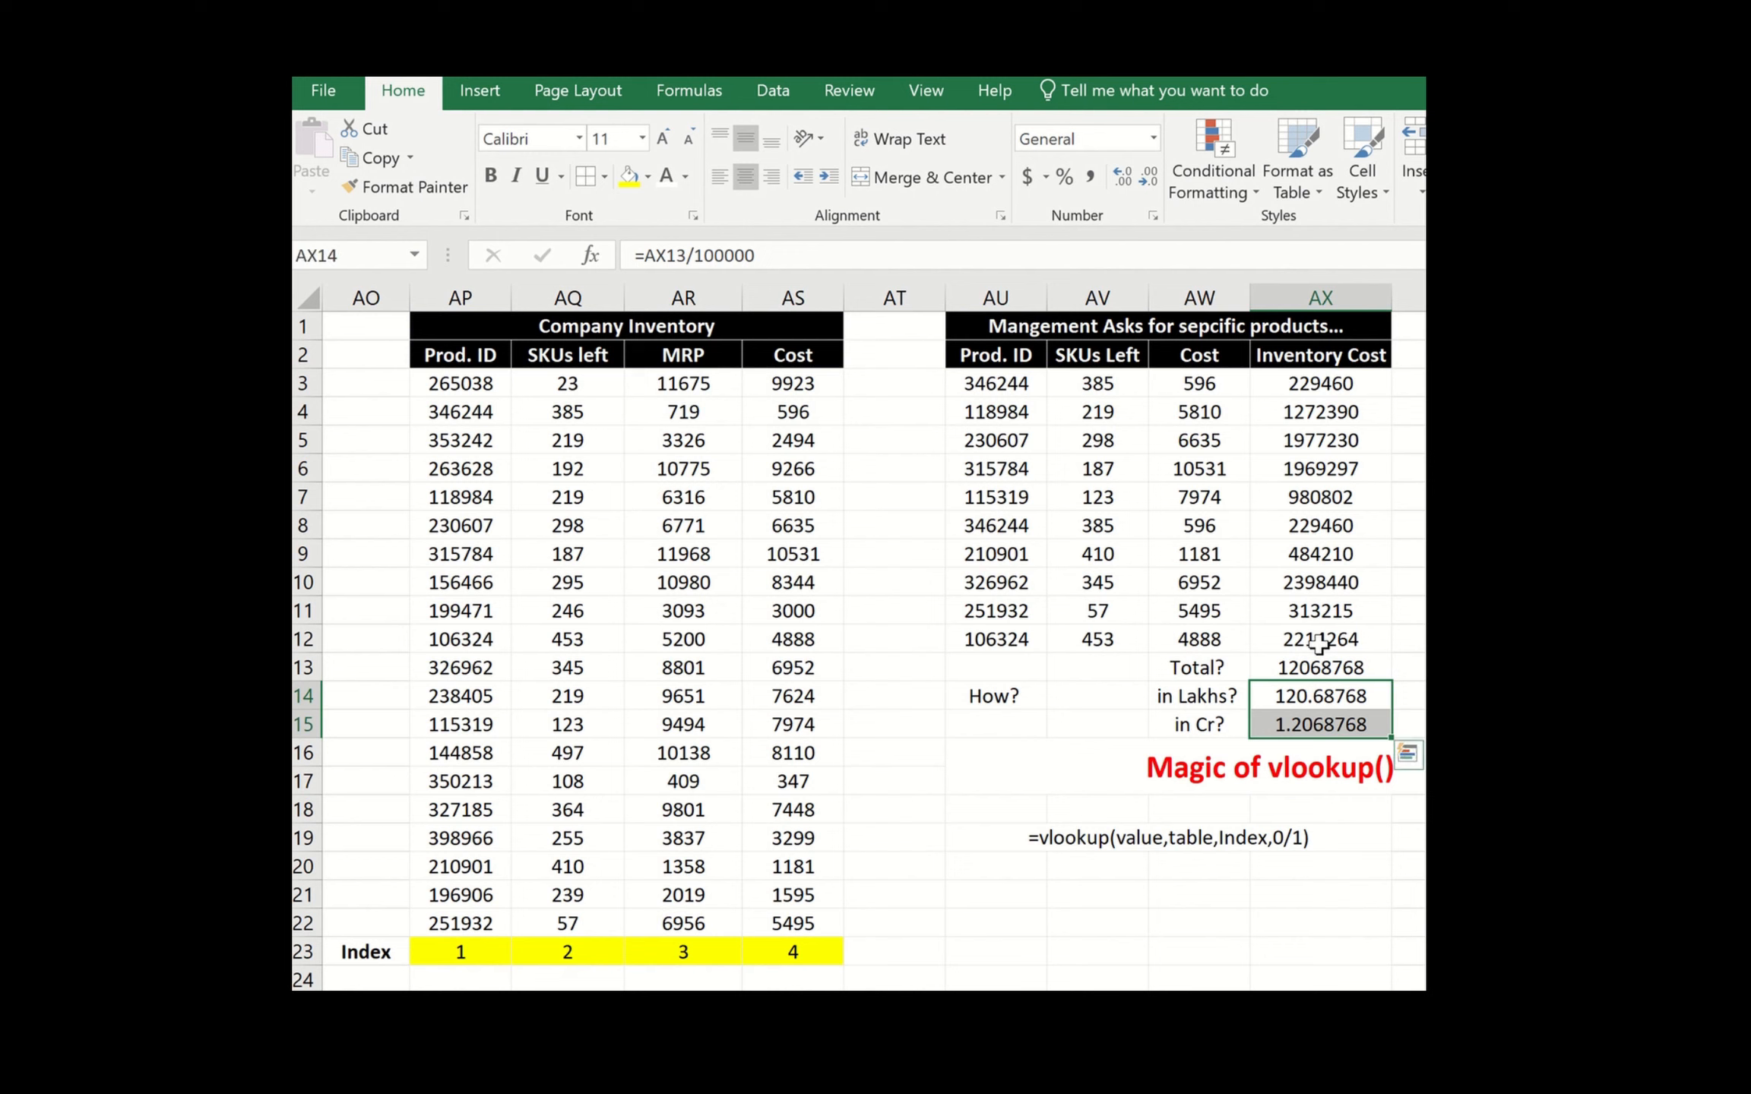
left_click(1115, 181)
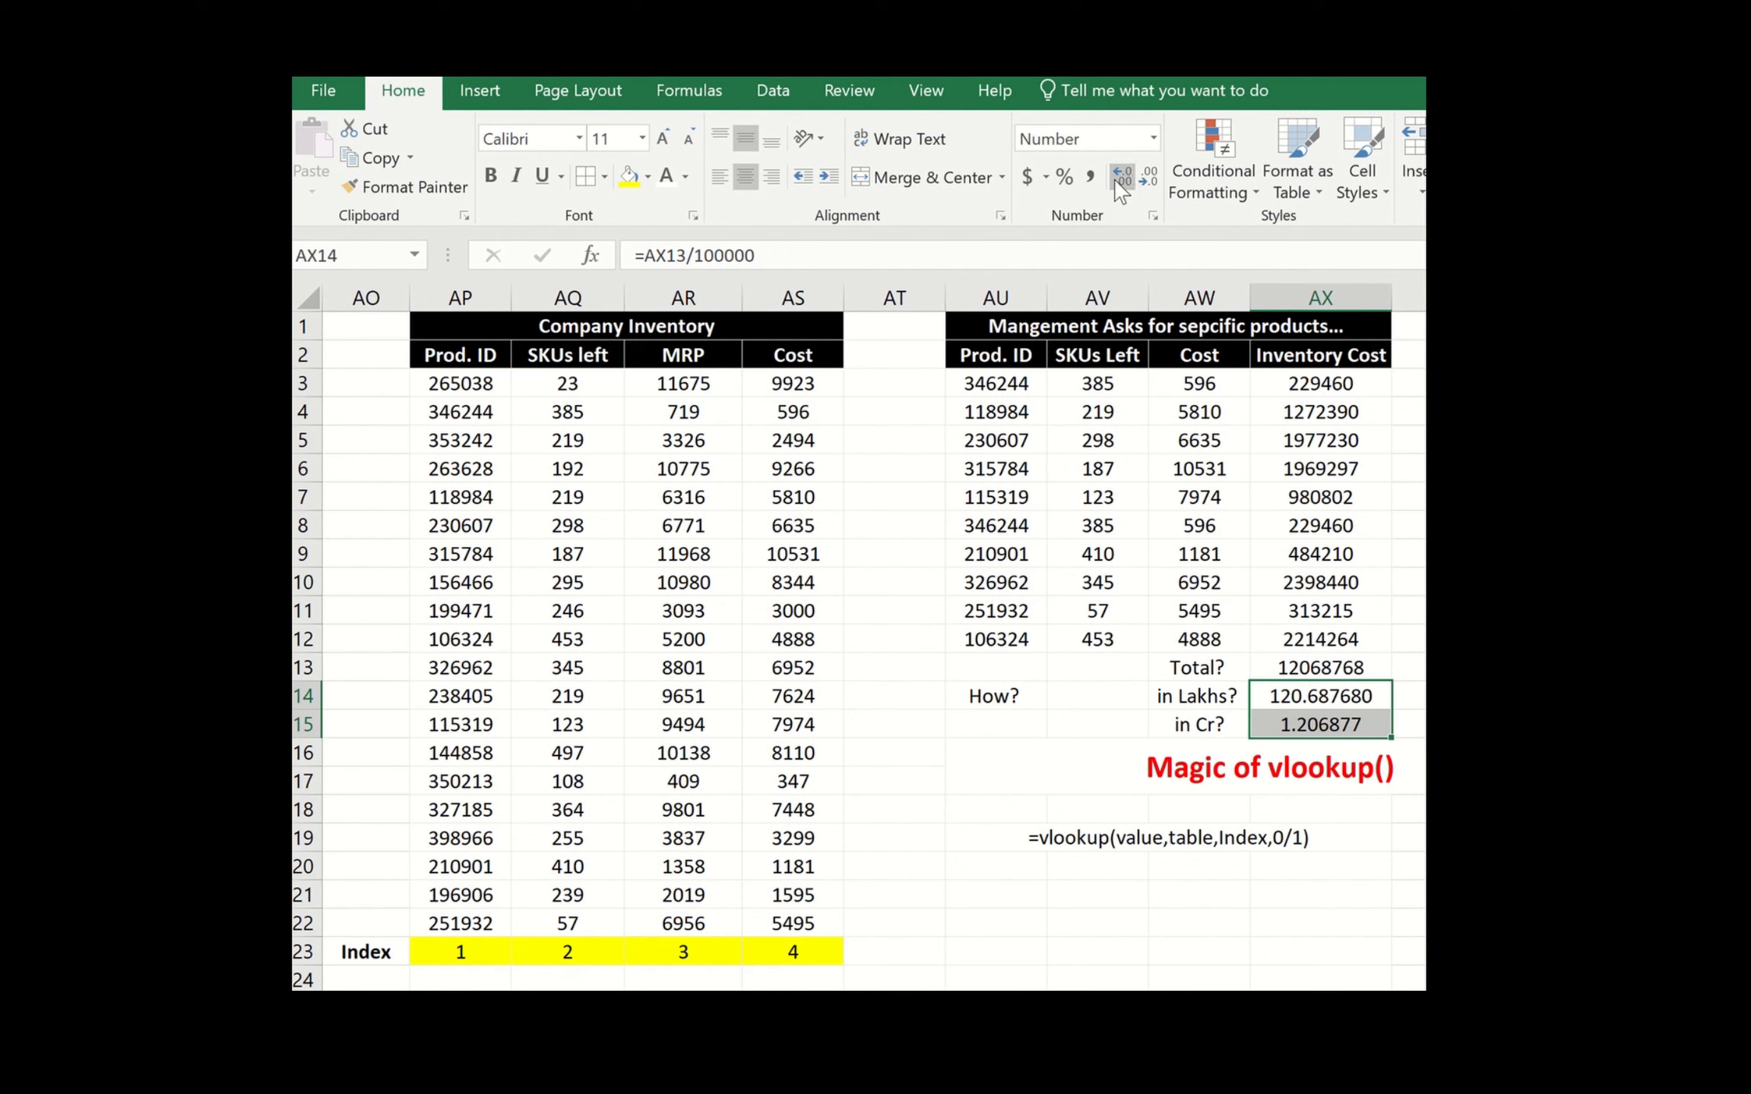
left_click(1115, 181)
left_click(1115, 181)
left_click(1148, 181)
left_click(1148, 181)
left_click(1148, 181)
left_click(1148, 181)
left_click(1148, 181)
left_click(1147, 181)
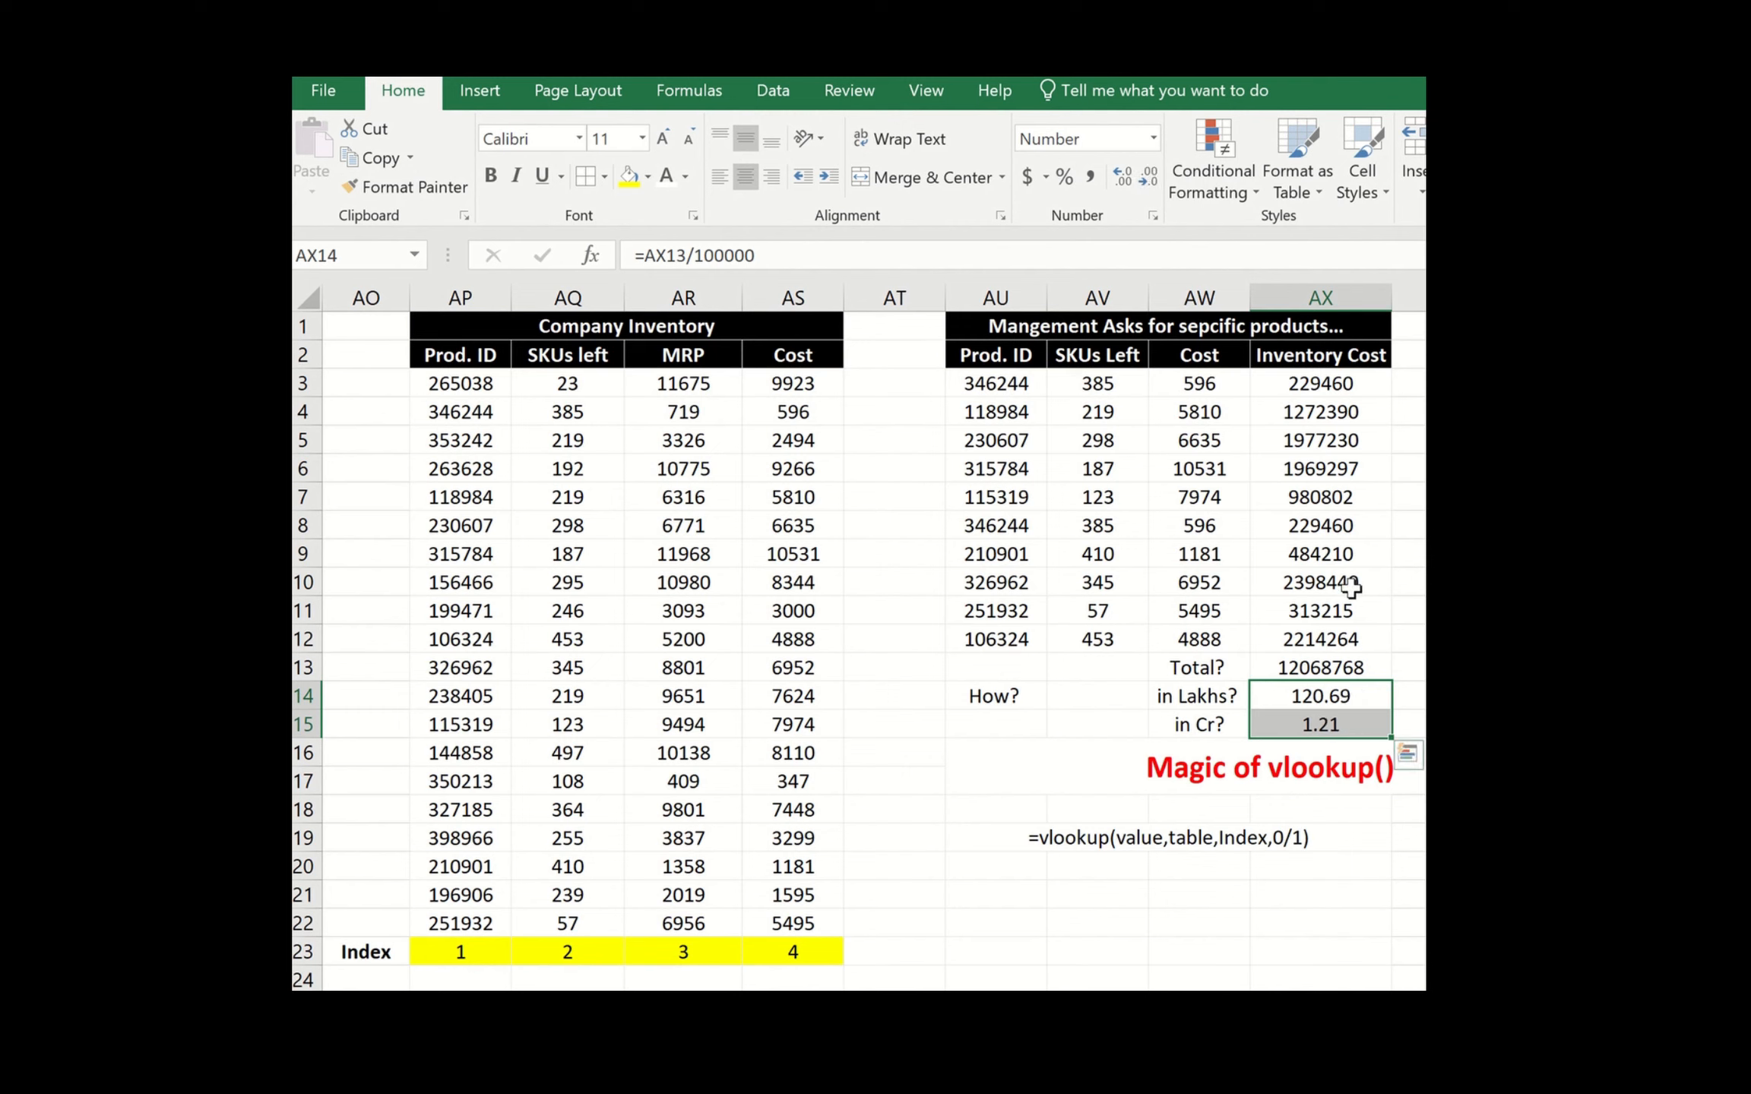
left_click(1337, 719)
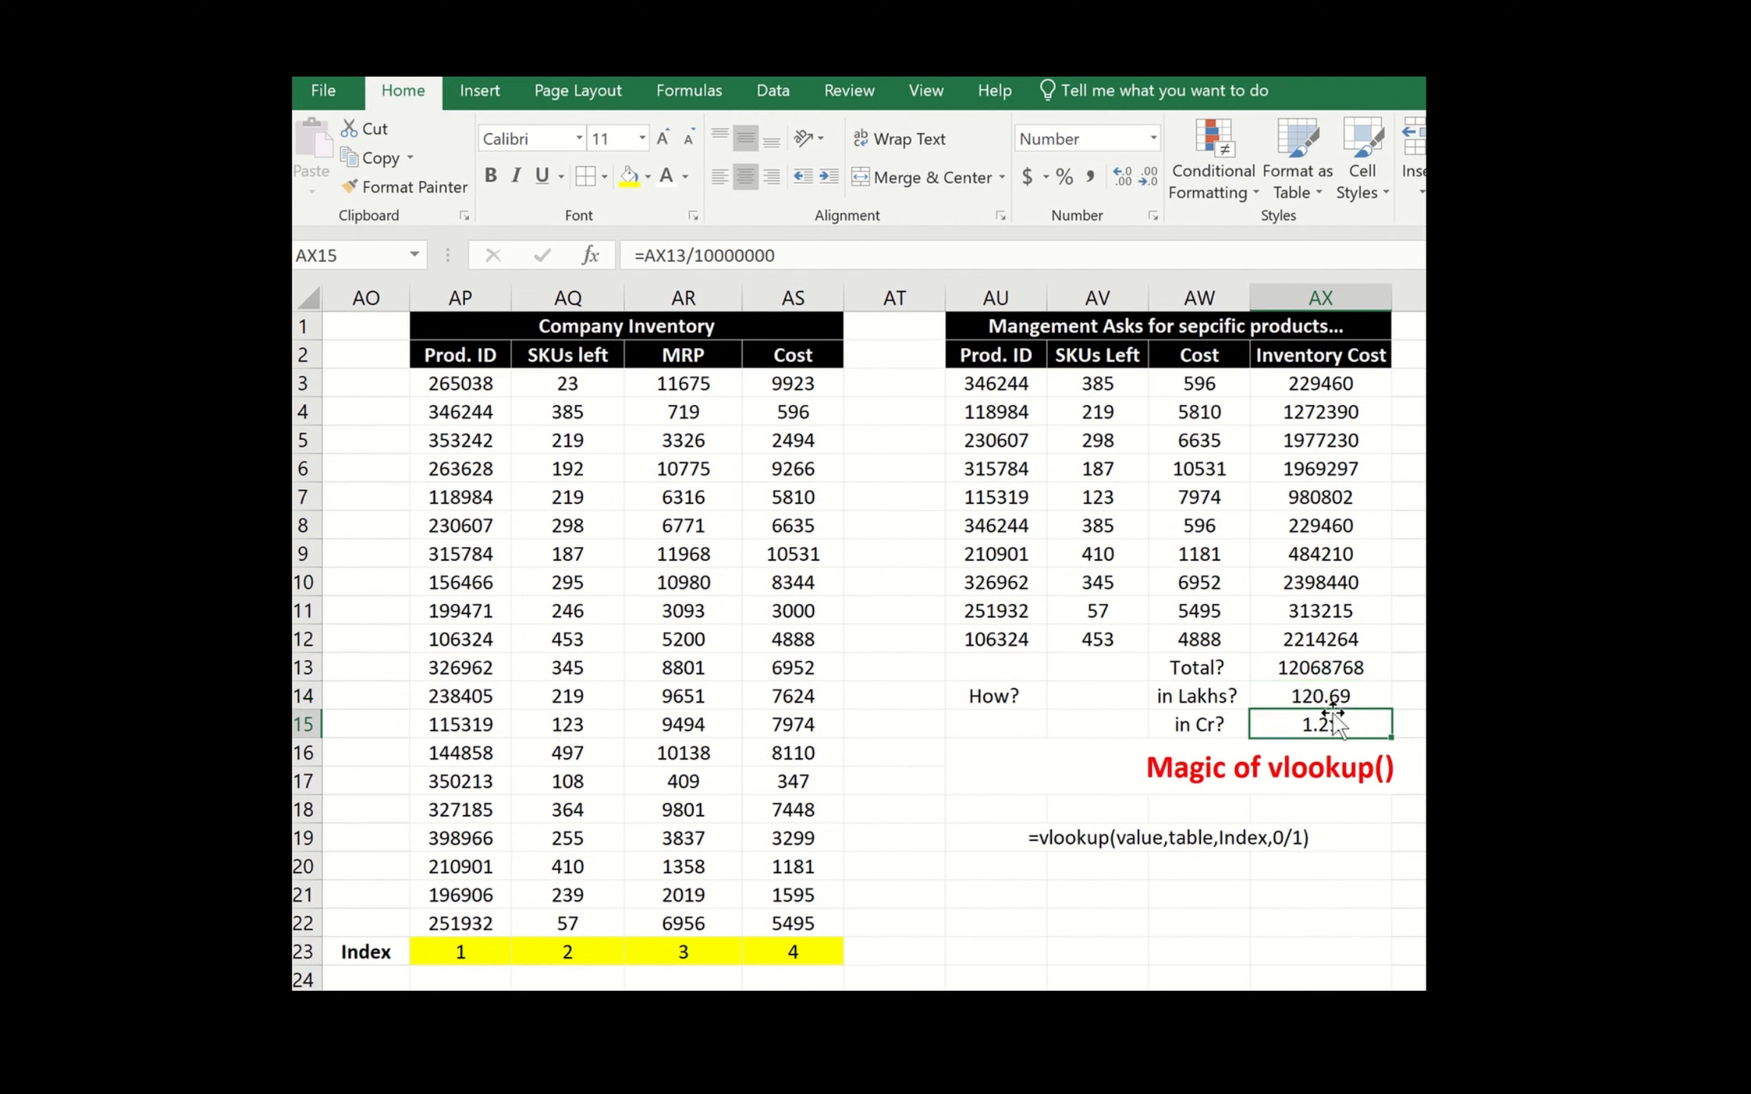
left_click(1290, 696)
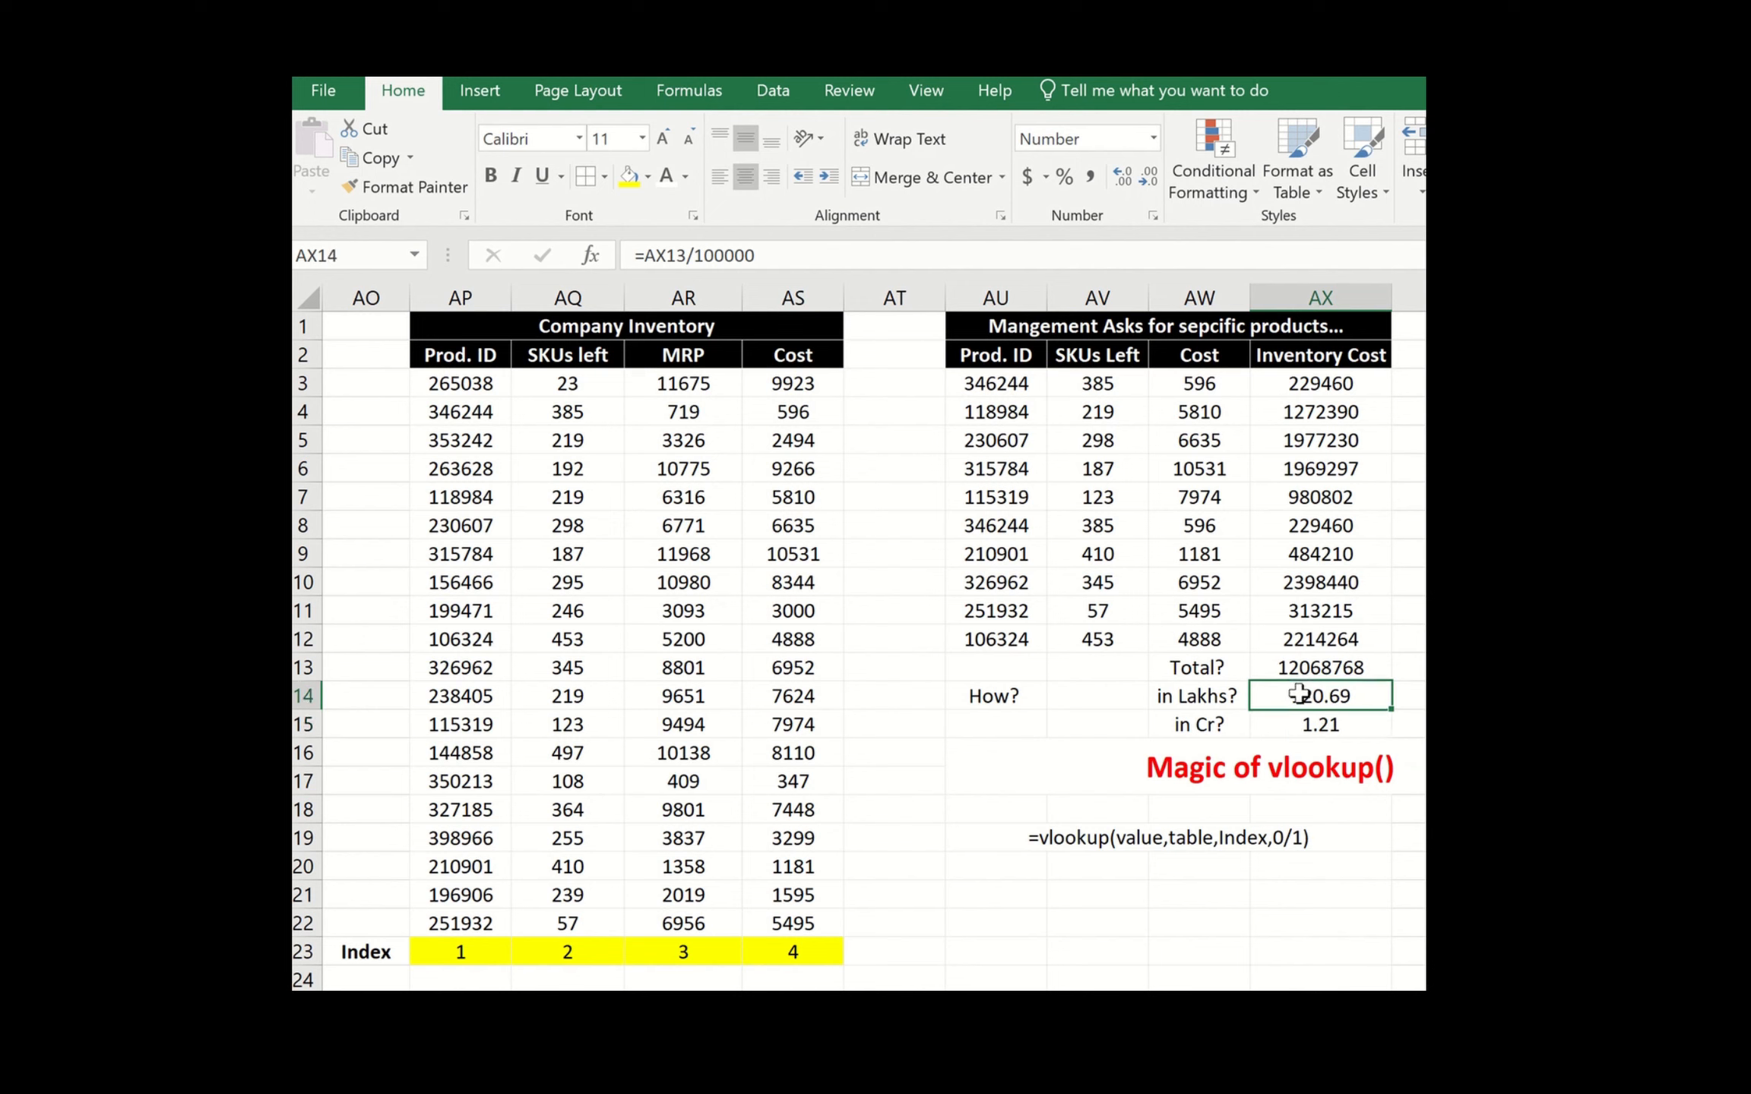
- Make the total, lakhs and crores labels and values in AW13:AX15 bold
left_click_drag(1221, 674, 1321, 725)
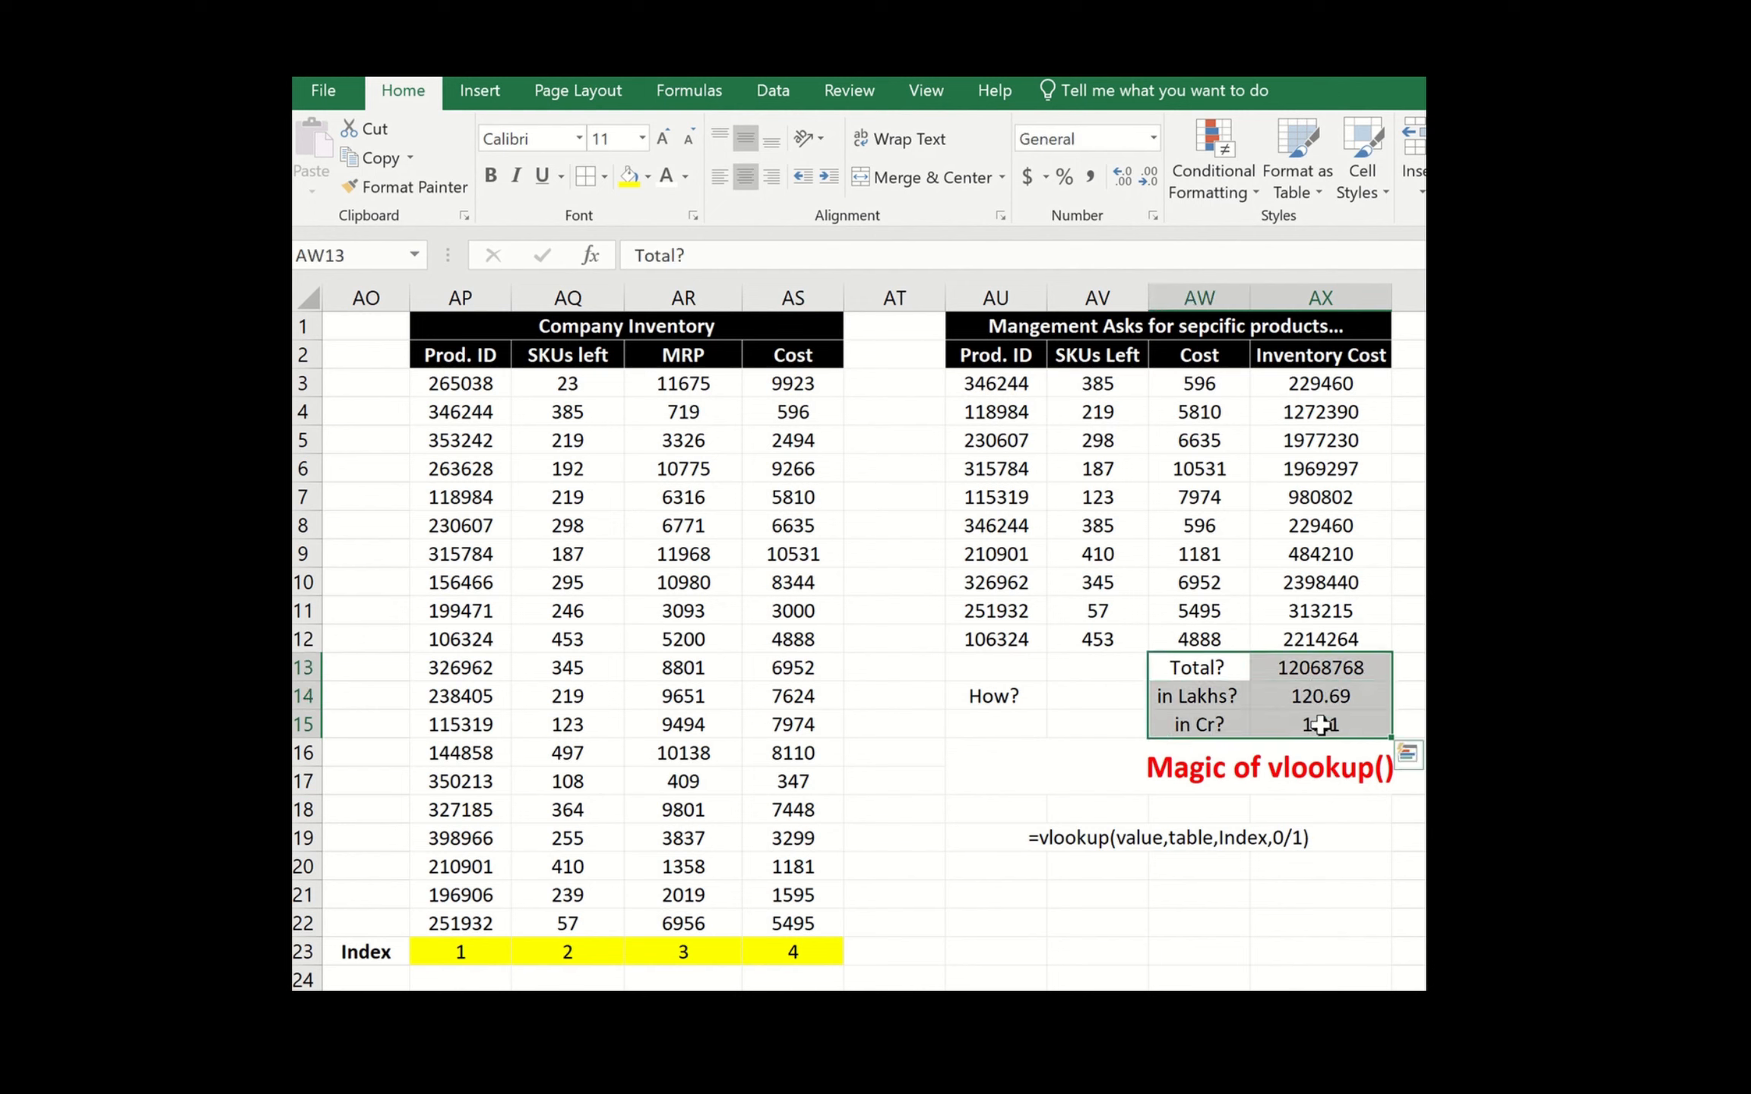
key("ctrl+b")
left_click(1005, 833)
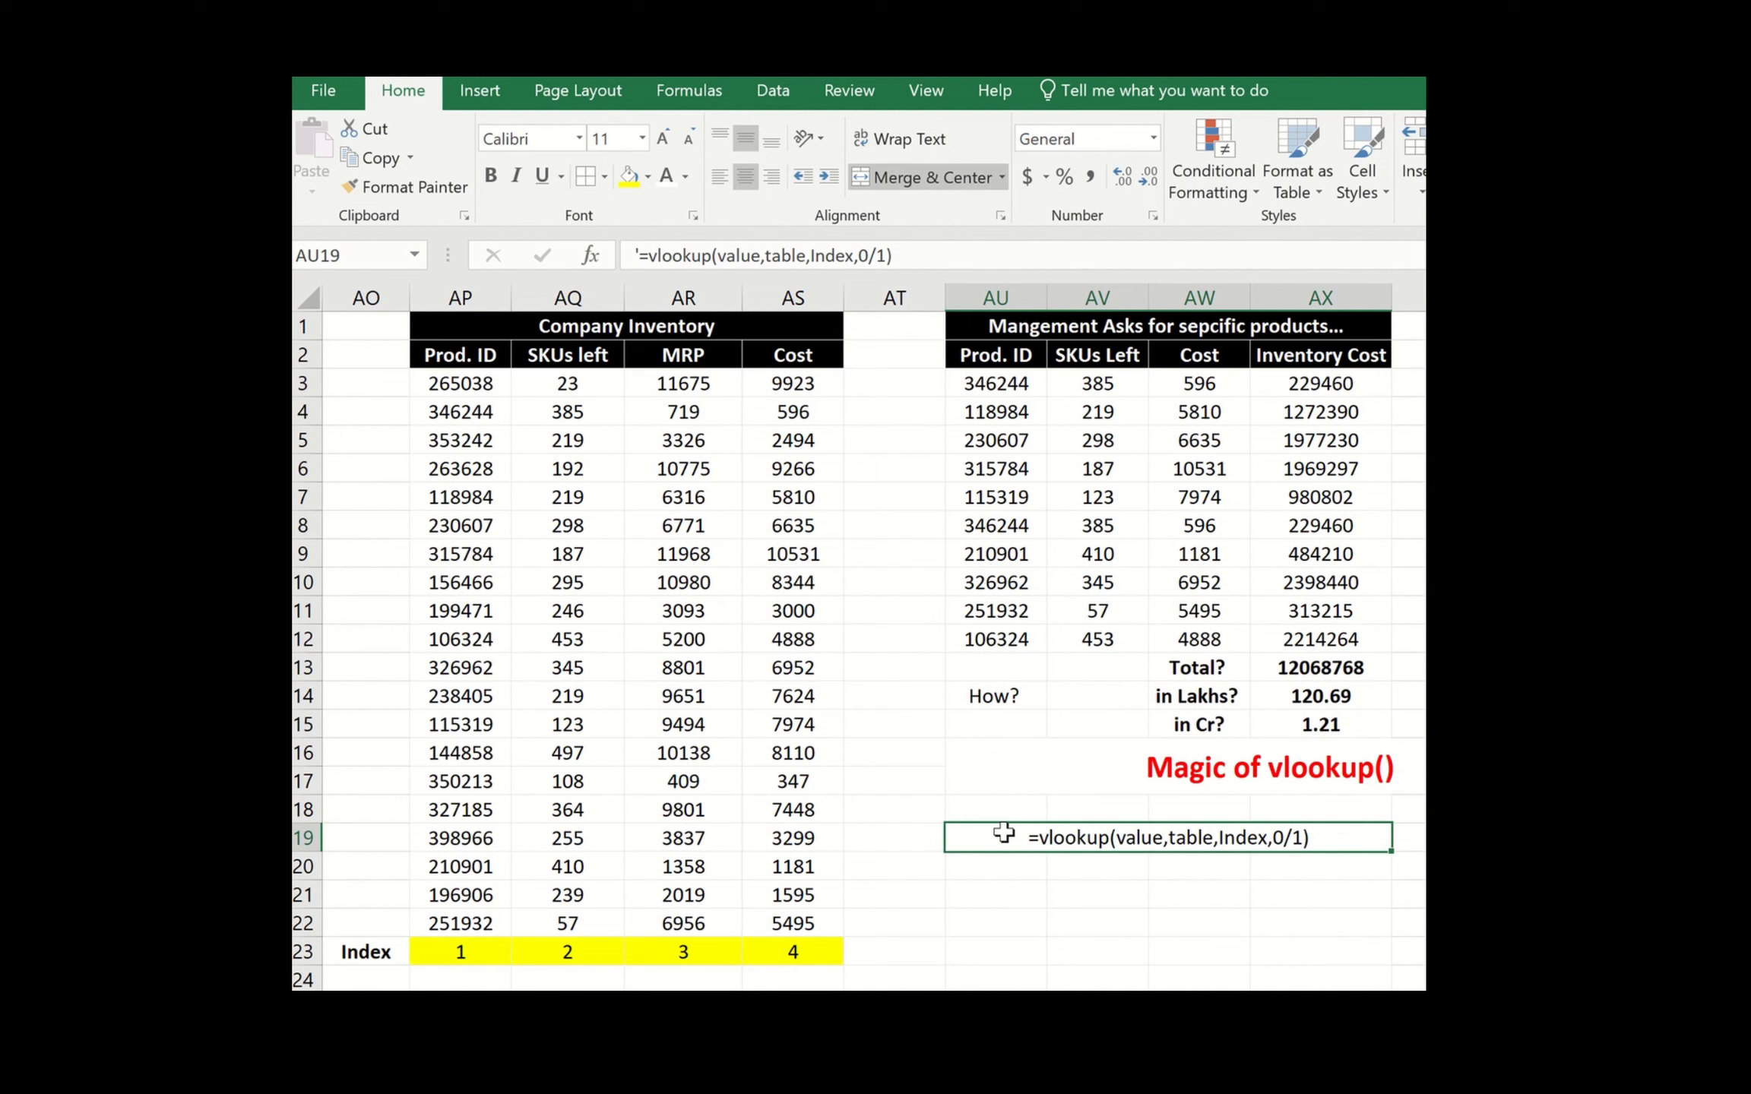
- Enter the text YAY in cell AV21, below the VLOOKUP syntax note
left_click(1106, 889)
type("YAY")
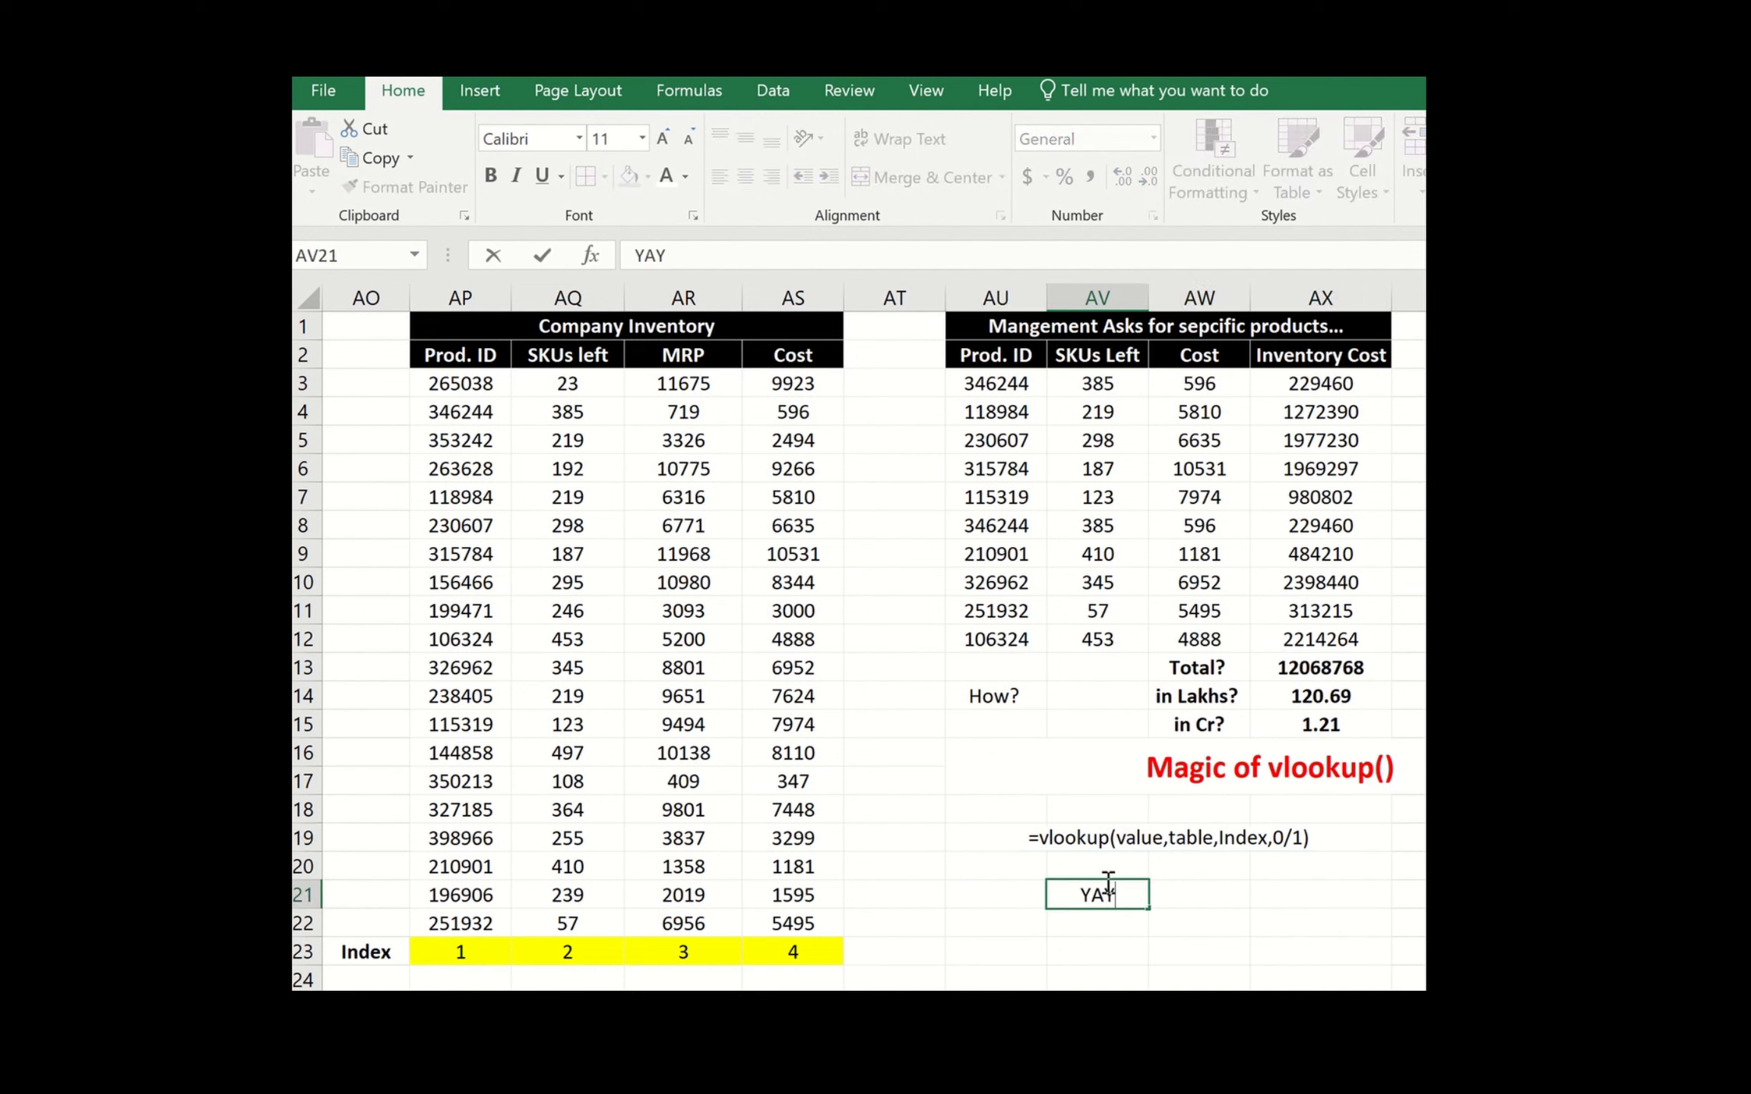
key("Return")
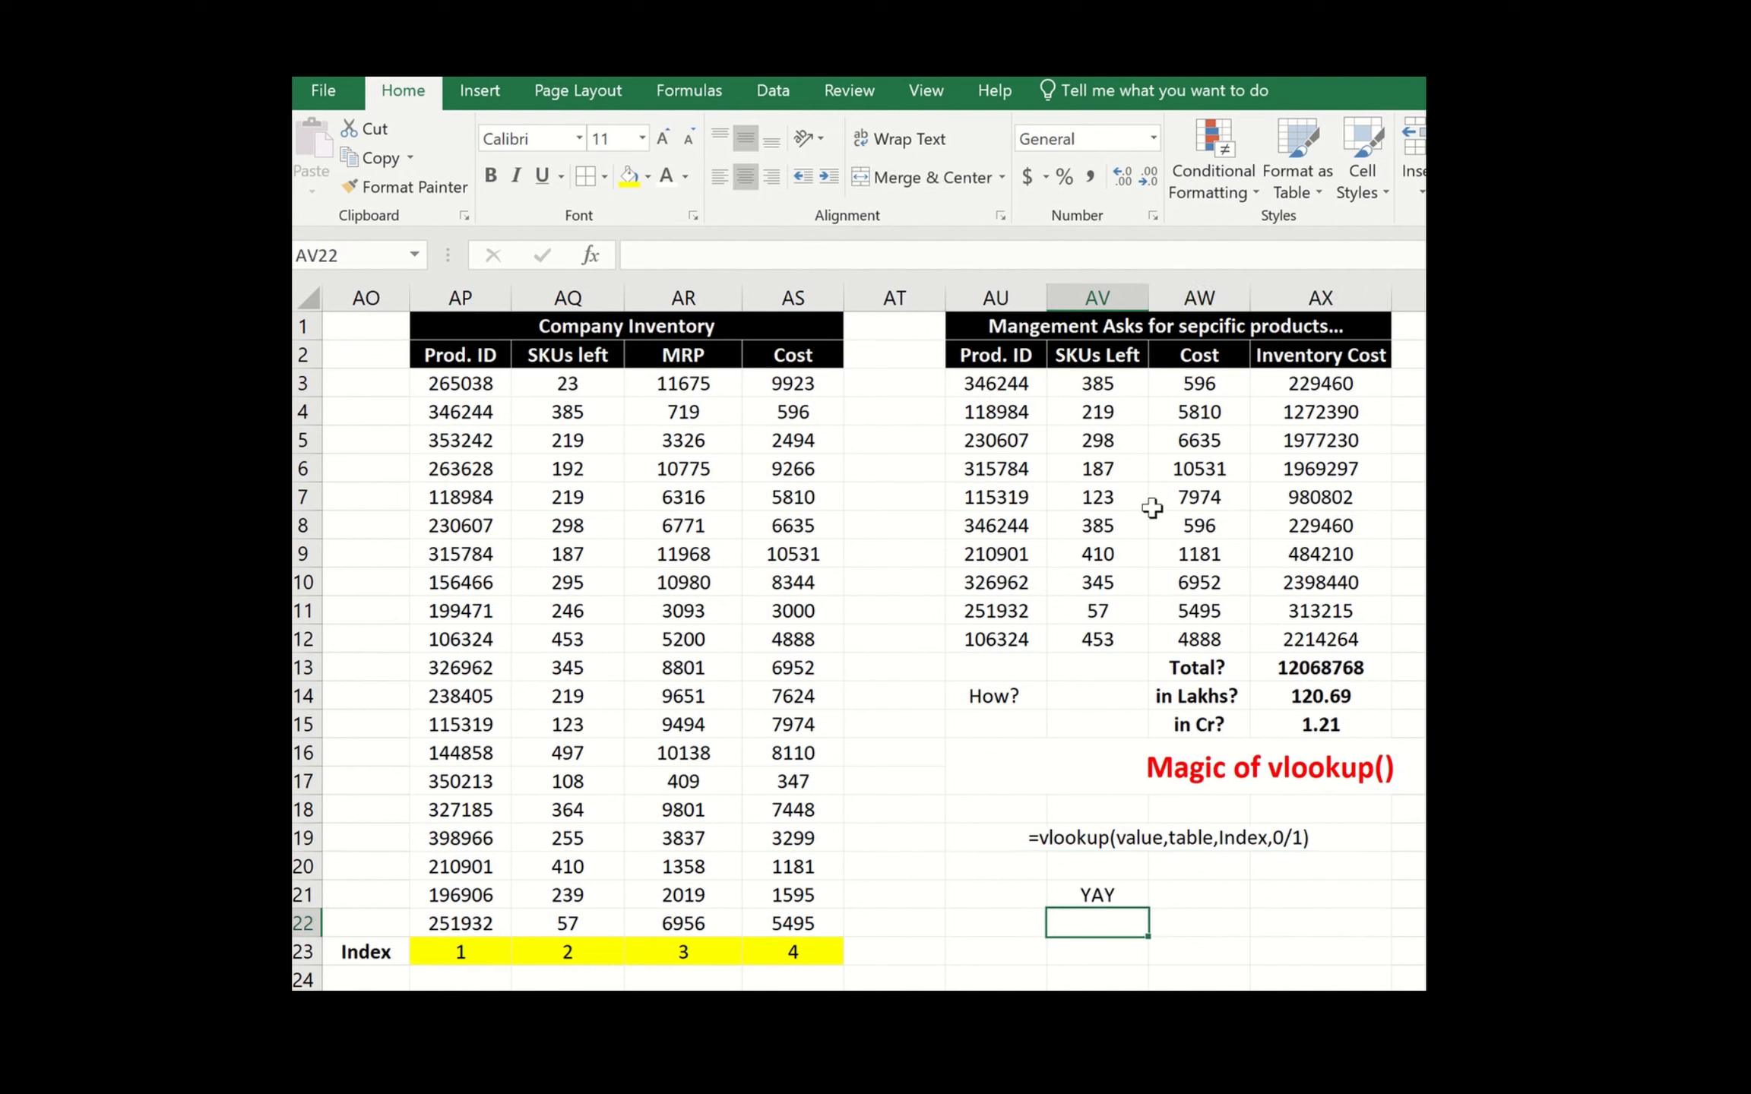